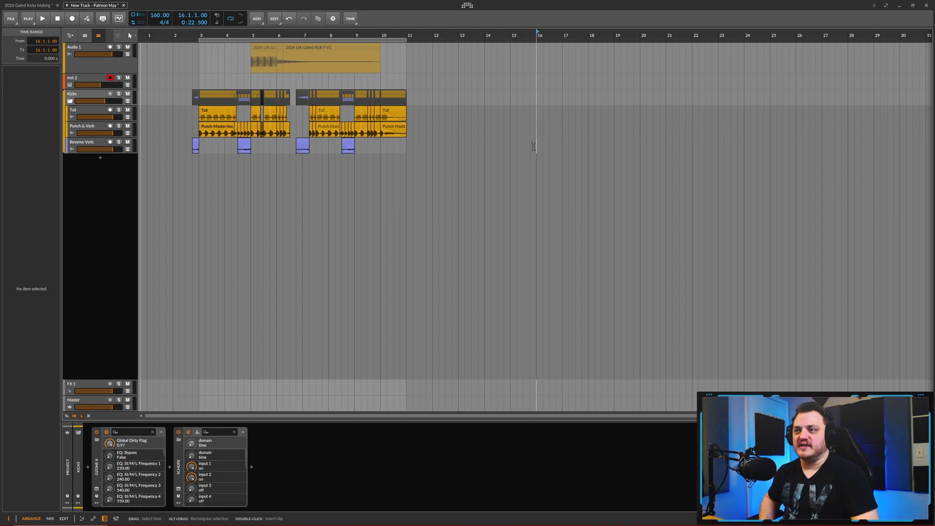
- Play the kick arrangement from just before its first clip through to its final hits
scroll(215, 173, "up", 2)
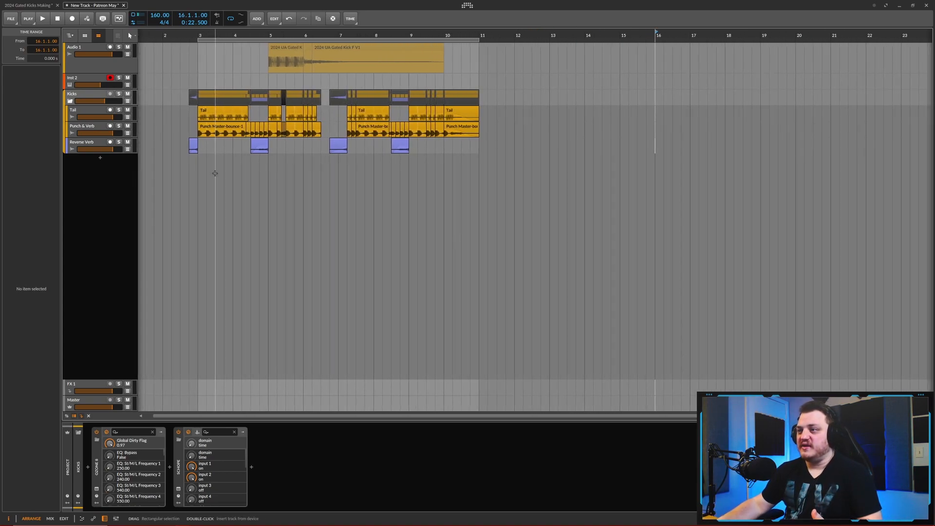
left_click(182, 35)
key("space")
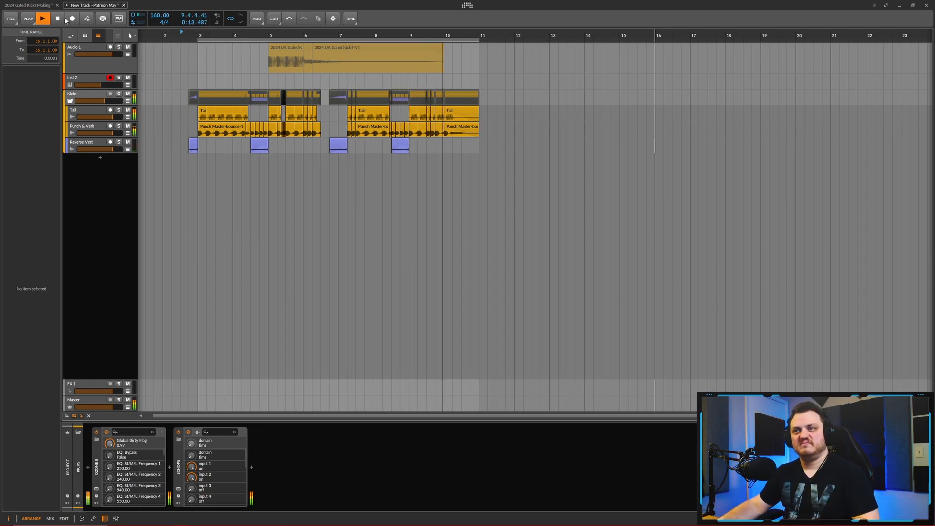
key("space")
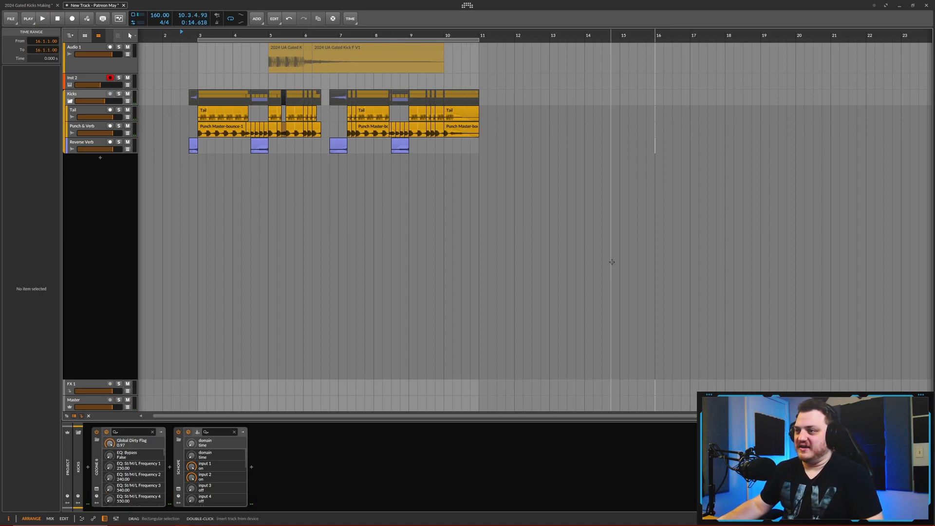
scroll(276, 309, "down", 2)
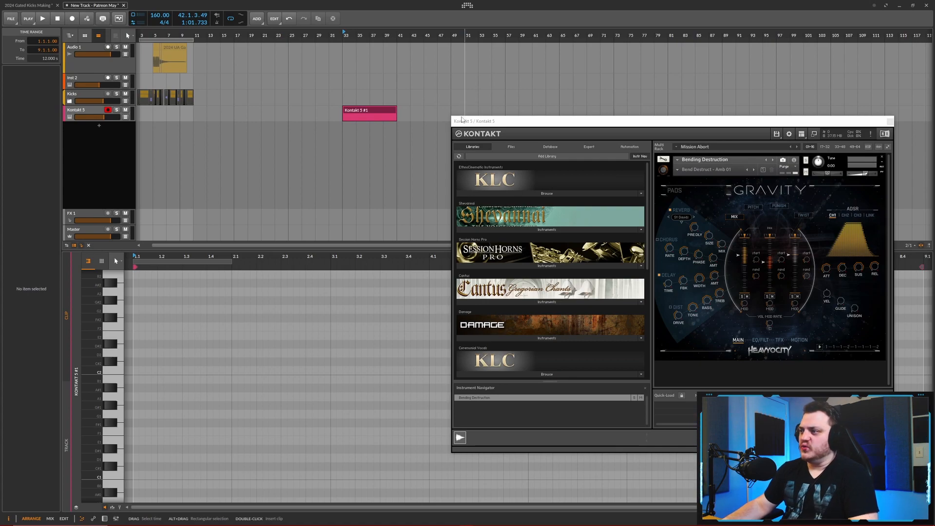
- Draw an F2 note one bar and one beat long at the start of the Kontakt 5 #1 clip and play it
left_click_drag(597, 123, 580, 114)
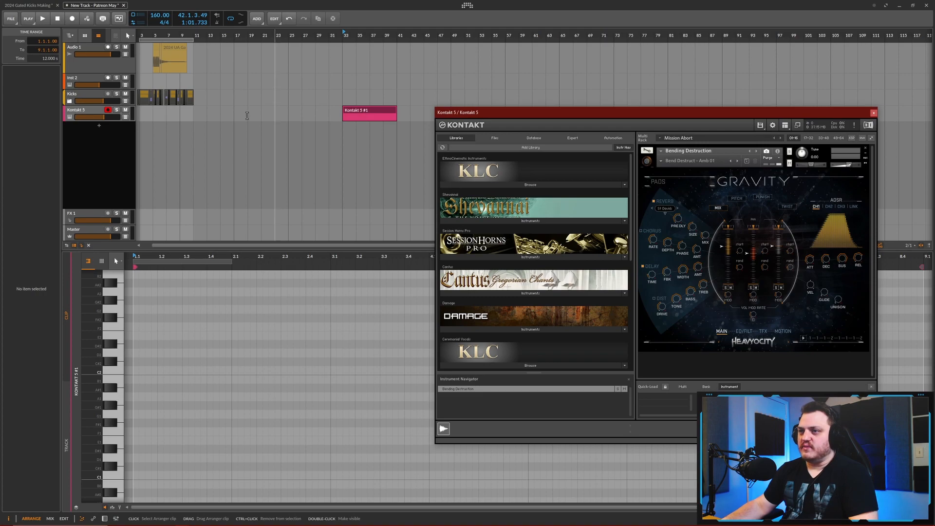
left_click(366, 112)
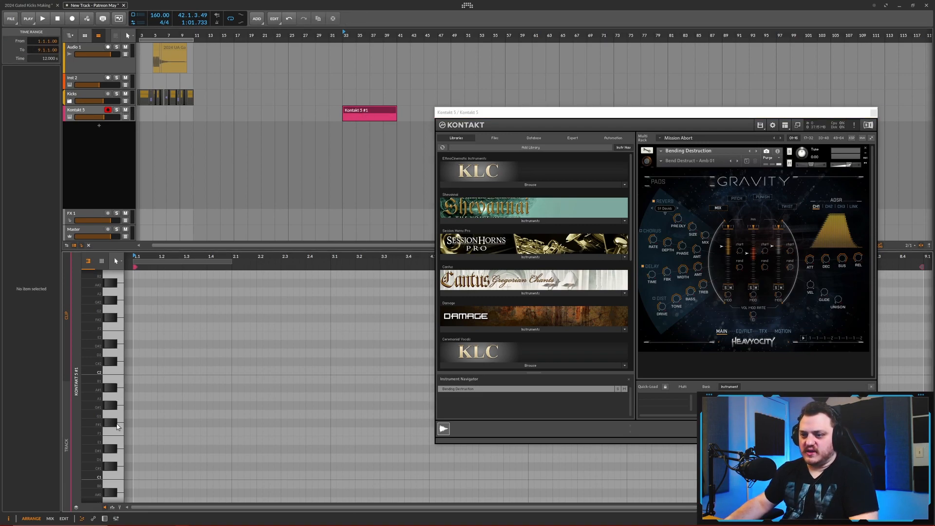
left_click(120, 373)
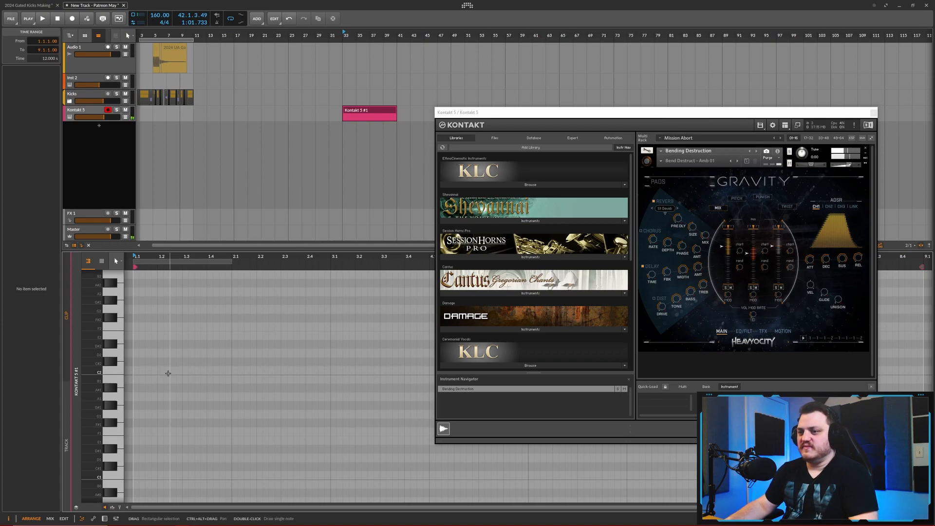
scroll(155, 329, "up", 1)
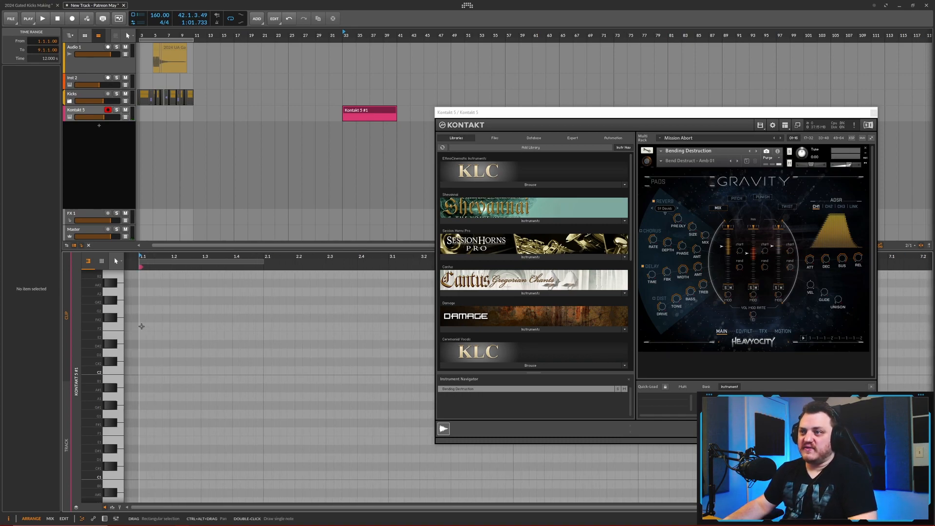
left_click_drag(141, 326, 295, 327)
key("space")
scroll(240, 308, "down", 3)
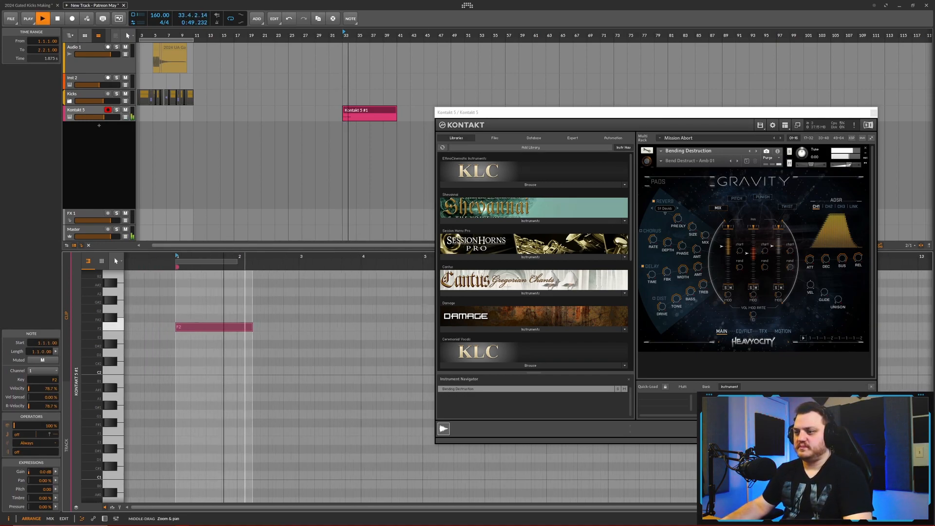
- Lengthen the F2 note to four bars and play the clip
scroll(196, 308, "down", 6)
key("space")
left_click_drag(170, 327, 231, 329)
key("space")
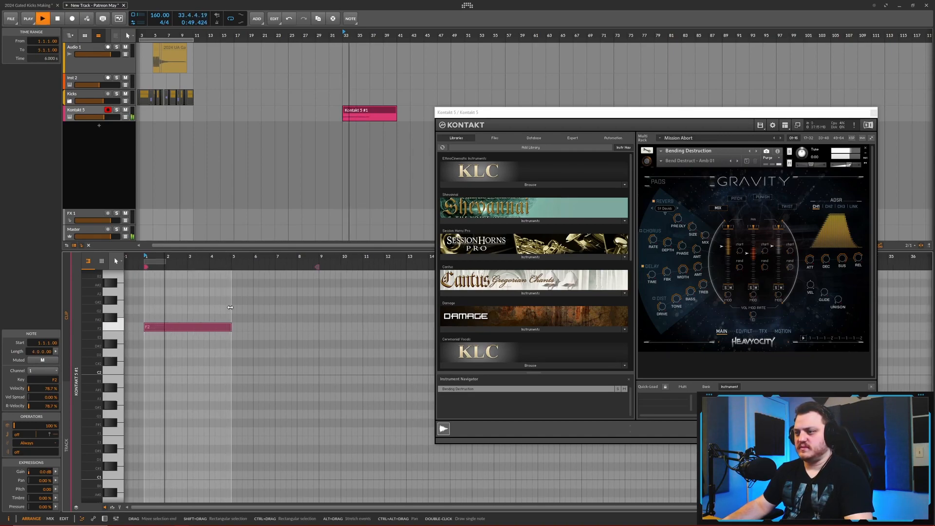
scroll(236, 335, "up", 5)
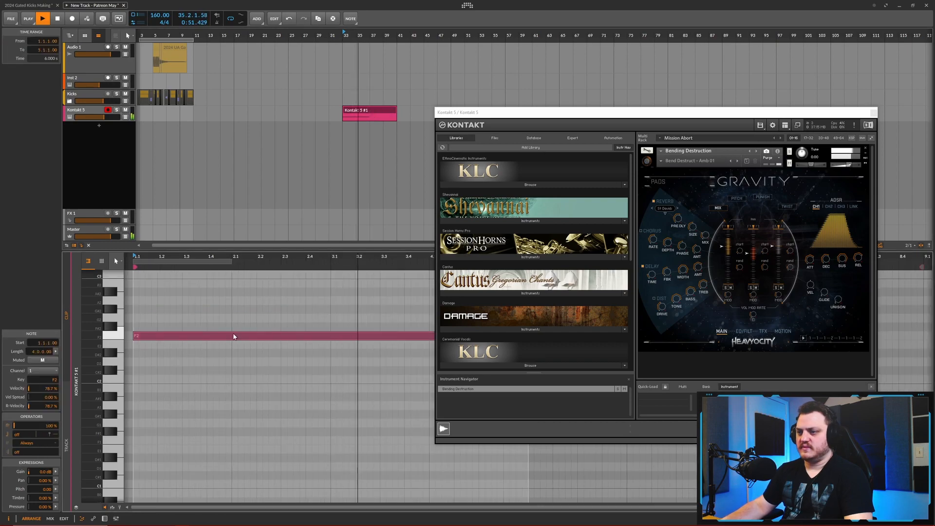
- Close the Kontakt plugin window and restart playback of the F2 note from the clip's start
scroll(235, 335, "down", 5)
key("Escape")
key("space")
left_click_drag(302, 339, 353, 340)
key("space")
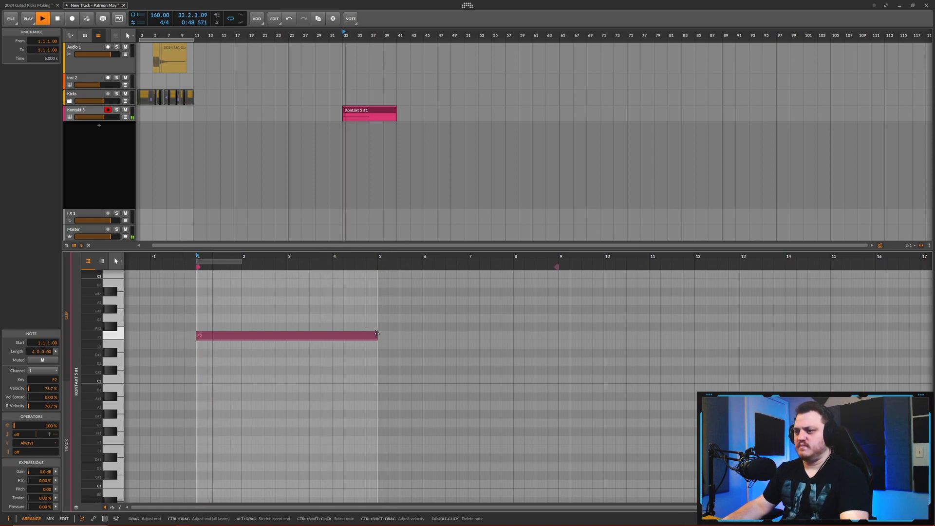
- Shorten the F2 note to three bars and add an F#2 note overlapping its end, running up to bar 5
key("3")
key("1")
key("space")
left_click(322, 338)
key("1")
mouse_move(343, 338)
left_mouse_down()
mouse_move(340, 327)
mouse_move(334, 338)
left_mouse_up()
left_click(323, 338)
key("space")
scroll(264, 305, "down", 3)
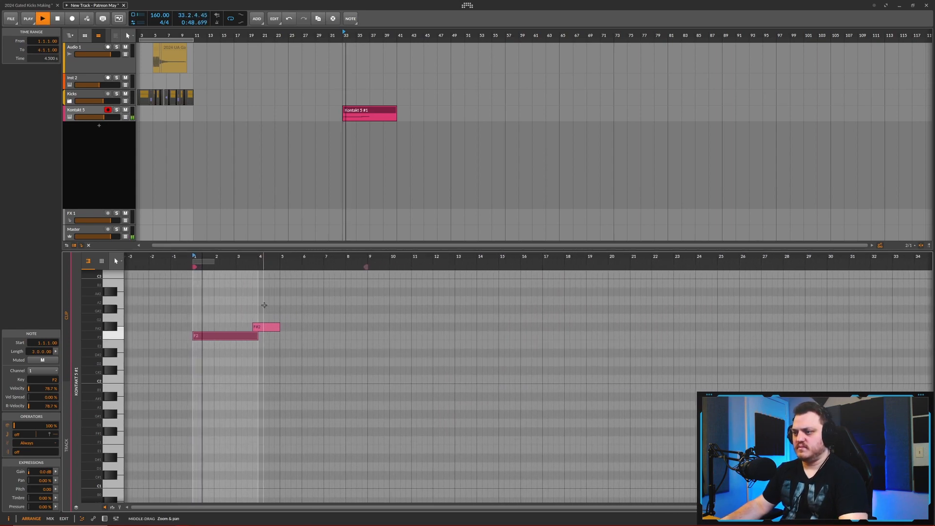
- Duplicate the F2 and F#2 notes so the copies fill bars 5 to 8 of the clip
scroll(265, 315, "up", 2)
left_click_drag(254, 313, 229, 336)
key("ctrl+d")
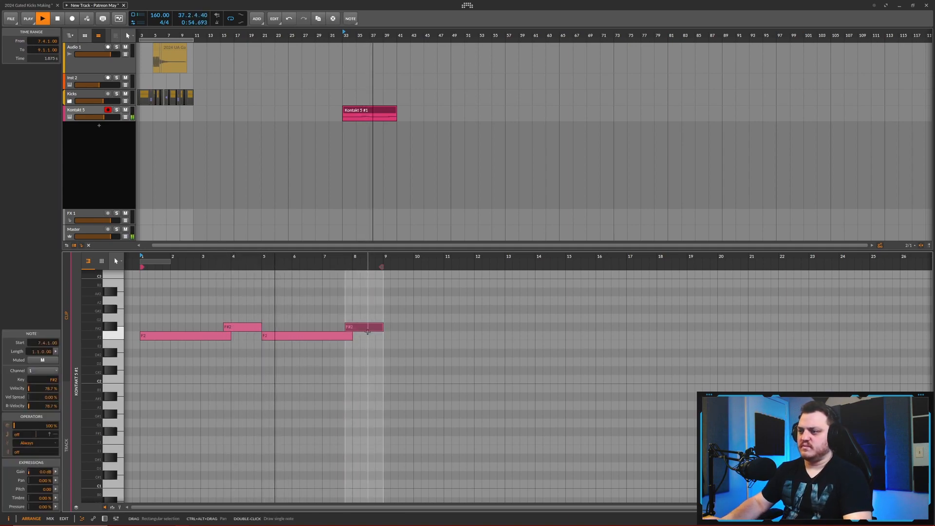
- Raise the duplicated F#2 note at 7.4.1 by four semitones to A#2 while the clip plays
key("Up")
key("Up")
key("Up")
key("Up")
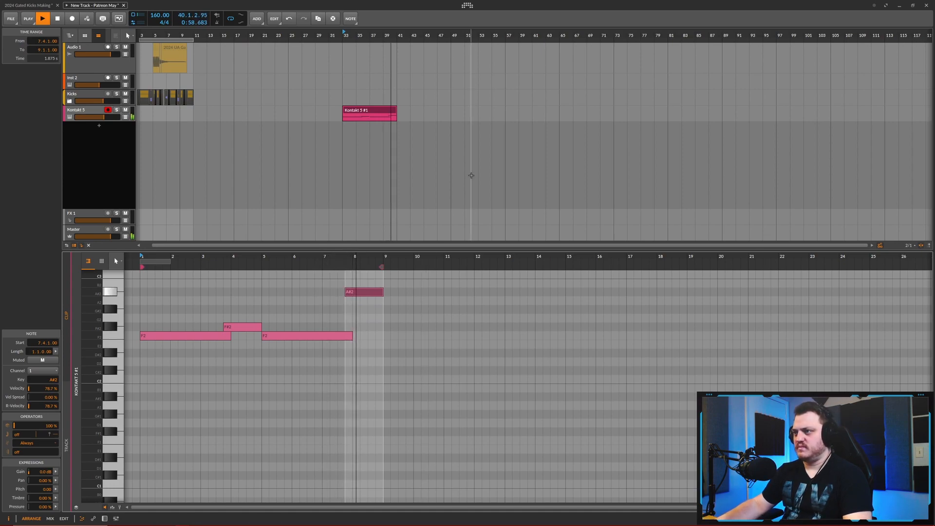
key("space")
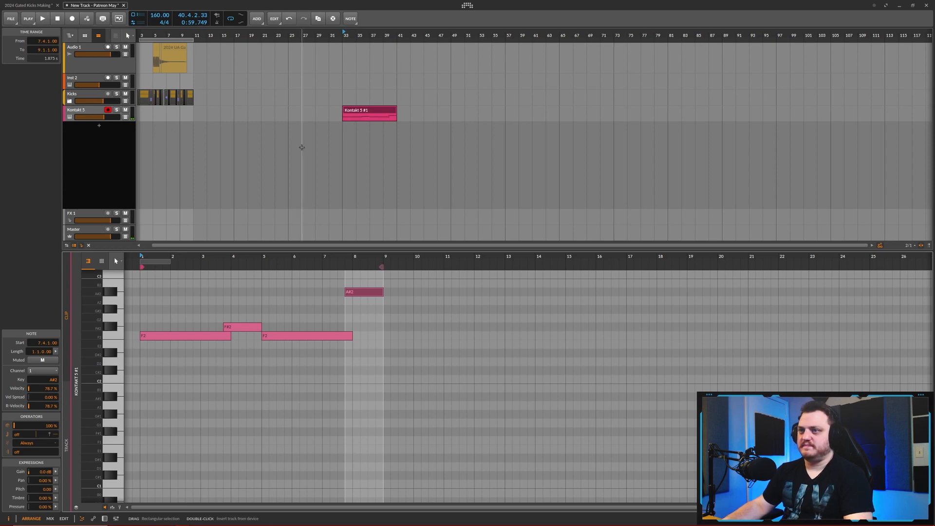
- Enlarge the note editor, copy all four notes one octave higher, and play the layered phrase
scroll(357, 146, "down", 1)
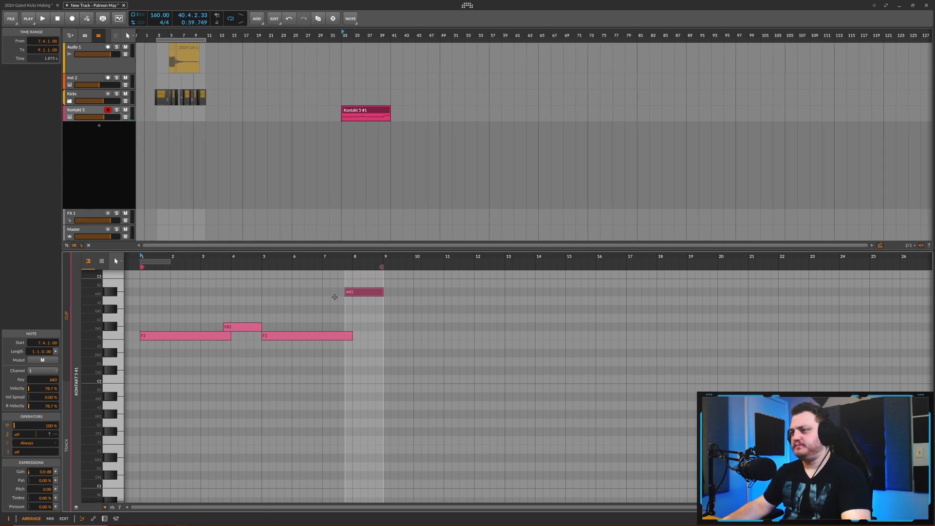
left_click_drag(396, 250, 396, 178)
scroll(292, 280, "up", 2)
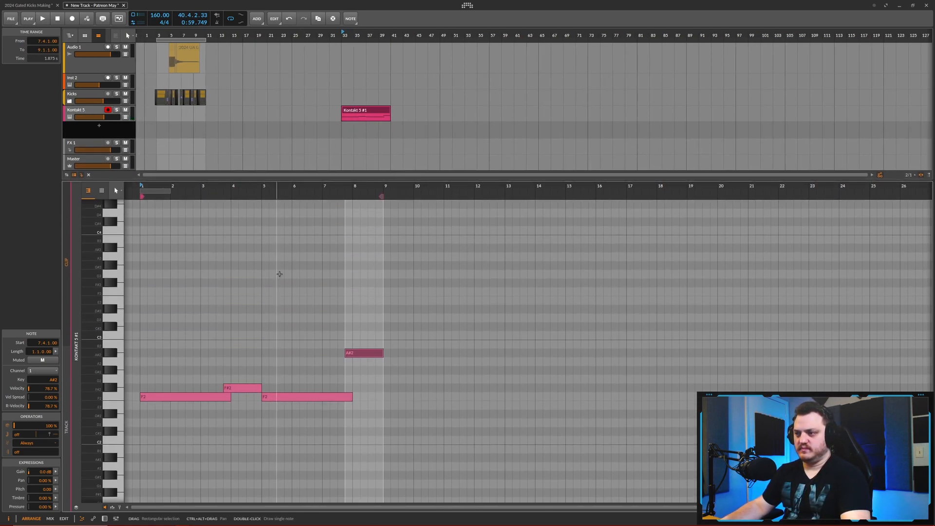
left_click_drag(378, 332, 173, 290)
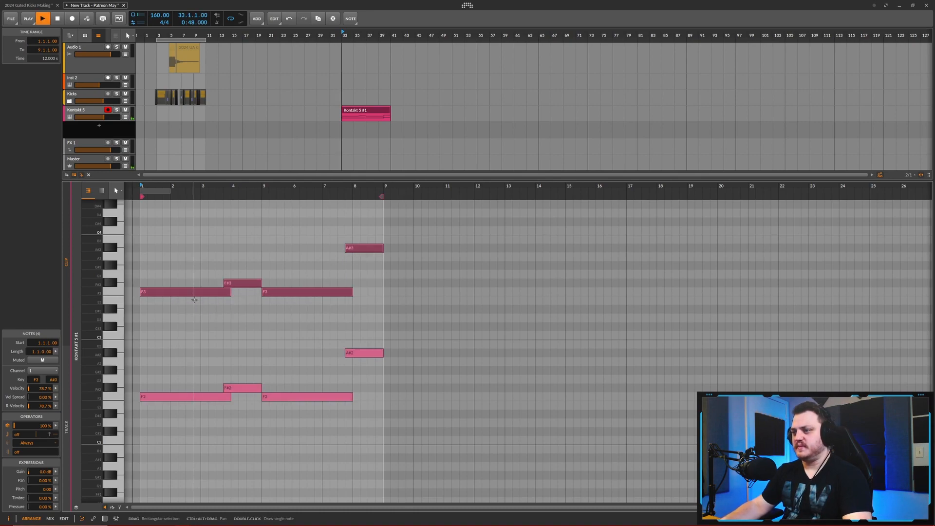
key("space")
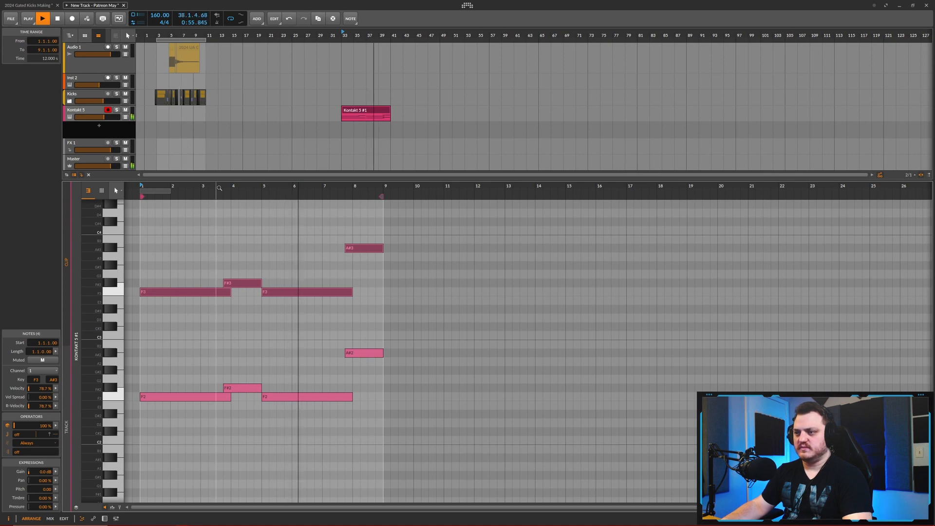
key("space")
- Extend the starts of the second F2 and F3 notes back to 4.4.1 and set the arranger loop range over the Kontakt clip
left_click_drag(301, 279, 298, 414)
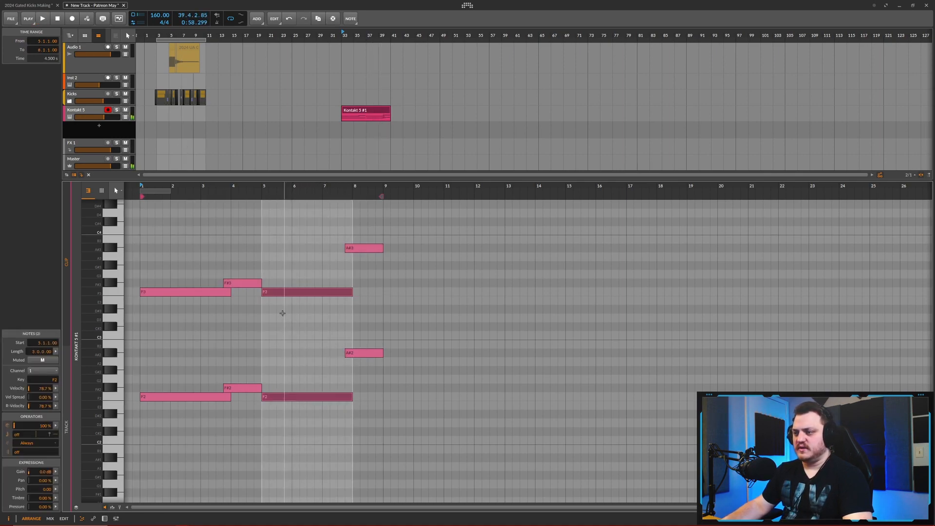
left_click_drag(276, 297, 268, 295)
left_click_drag(343, 292, 351, 292)
key("space")
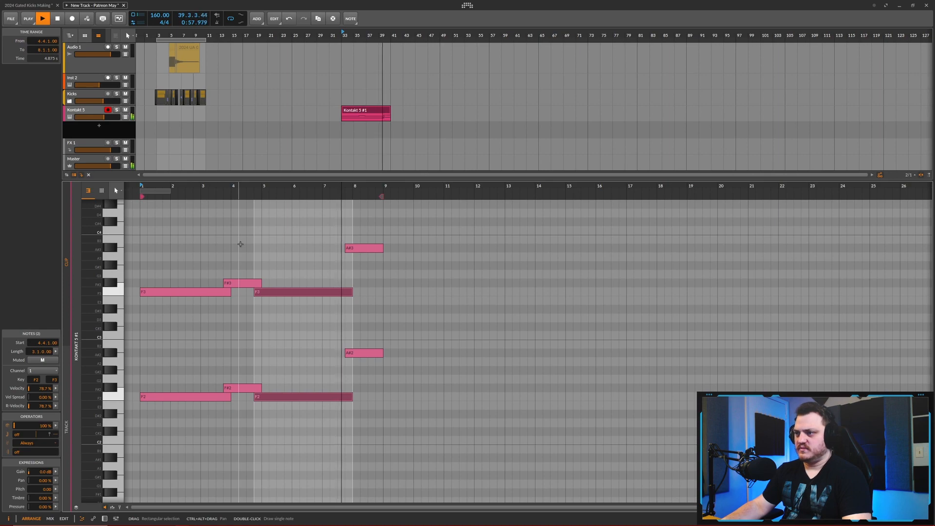
key("space")
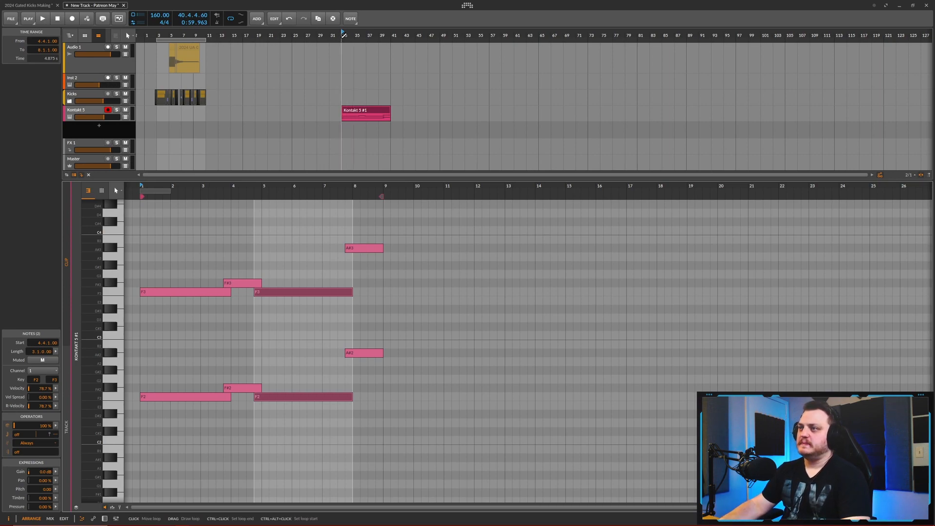
key("space")
key("space")
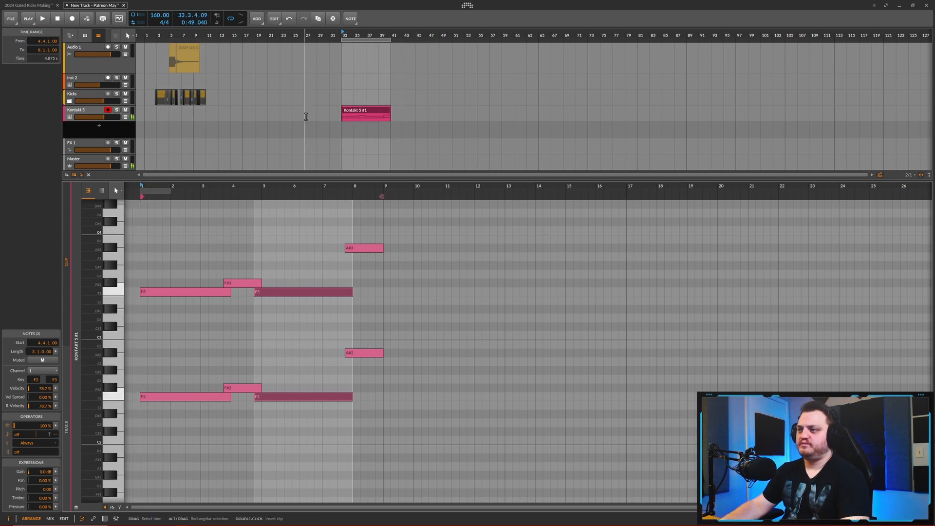
- Enlarge the arranger and add an instrument track with the Spire x64 synth
left_click_drag(356, 178, 357, 346)
key("ctrl+t")
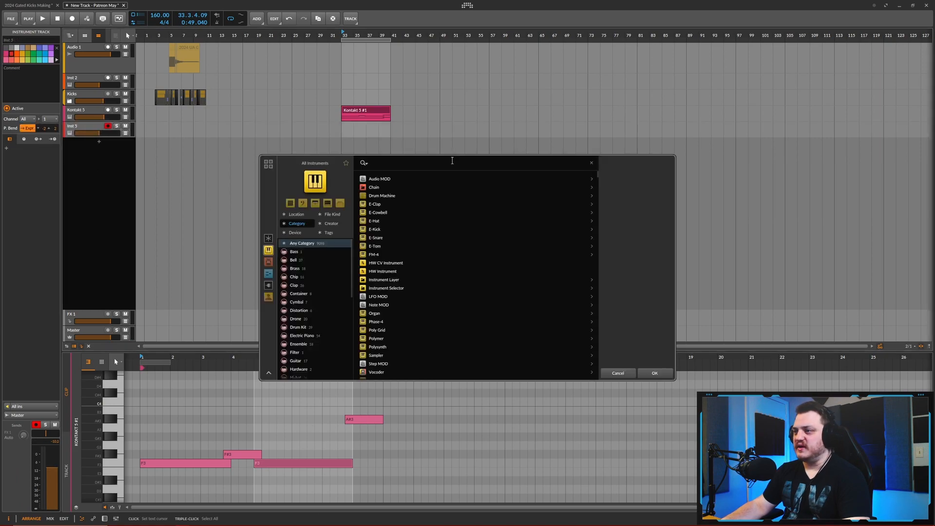
type("spire")
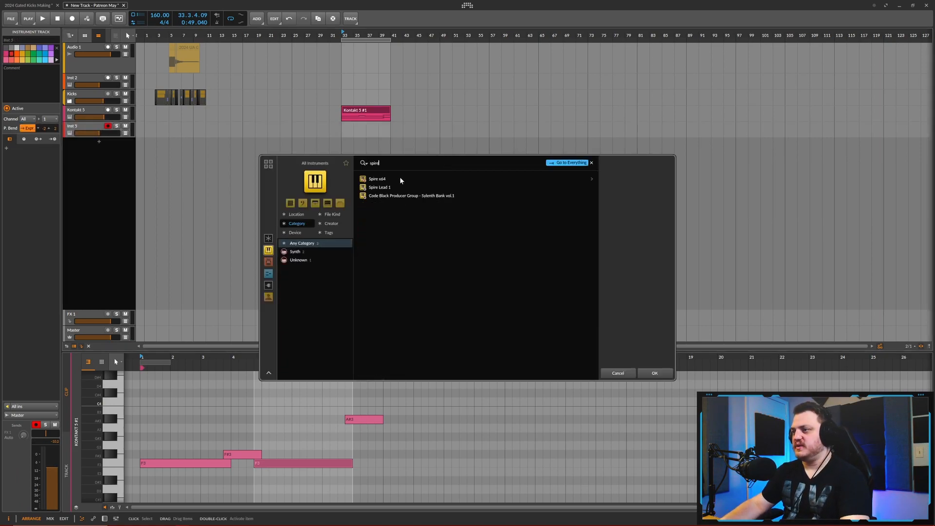
left_click(397, 179)
left_click(655, 373)
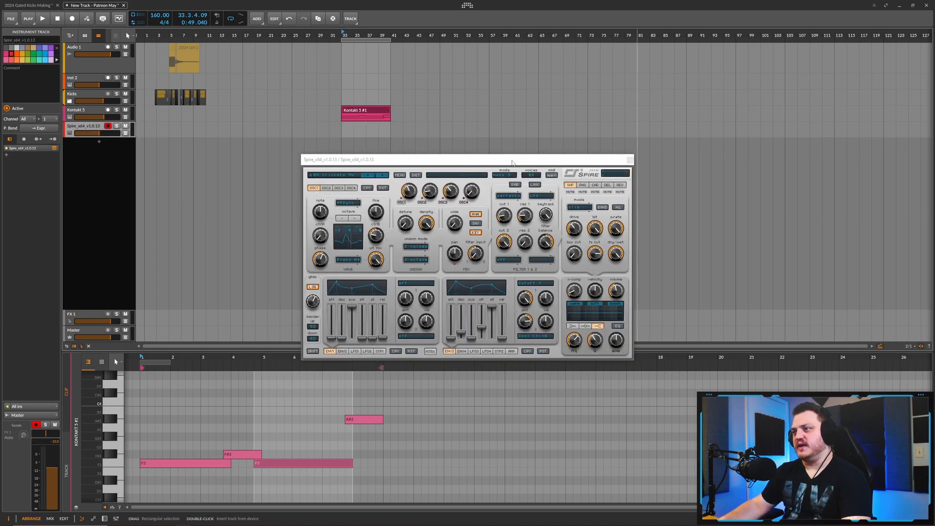
left_click_drag(434, 160, 565, 146)
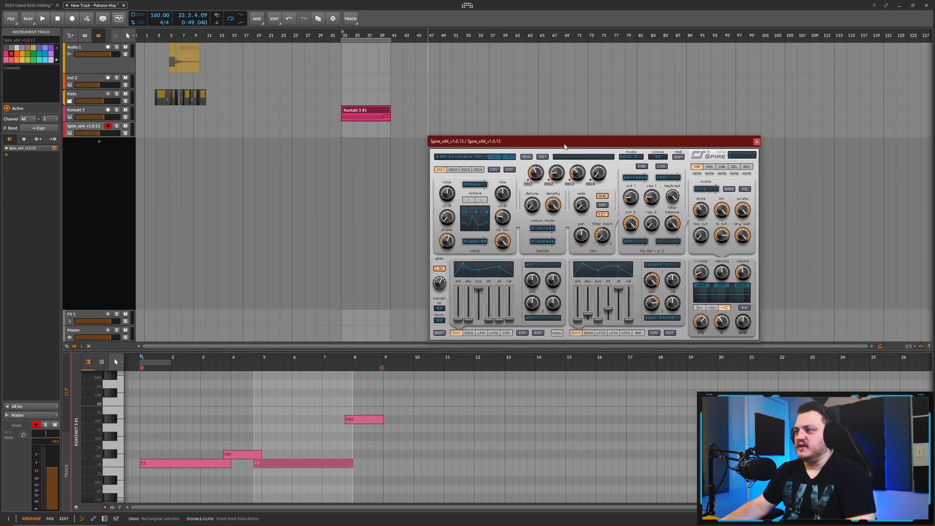
- Copy the Kontakt 5 #1 clip onto the Spire track at bar 33
left_click(379, 110)
left_click(351, 131)
key("ctrl+v")
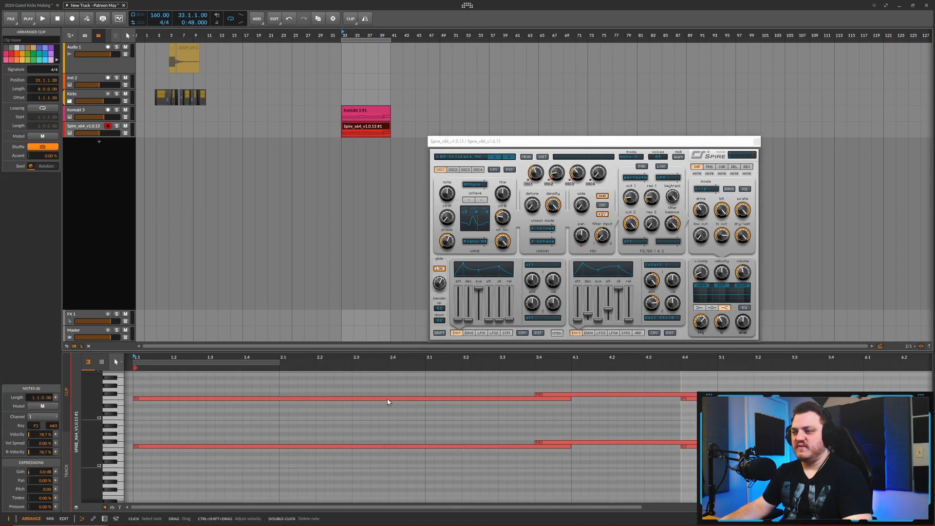
- Delete all the lower-octave notes from the Spire clip
scroll(368, 454, "down", 5)
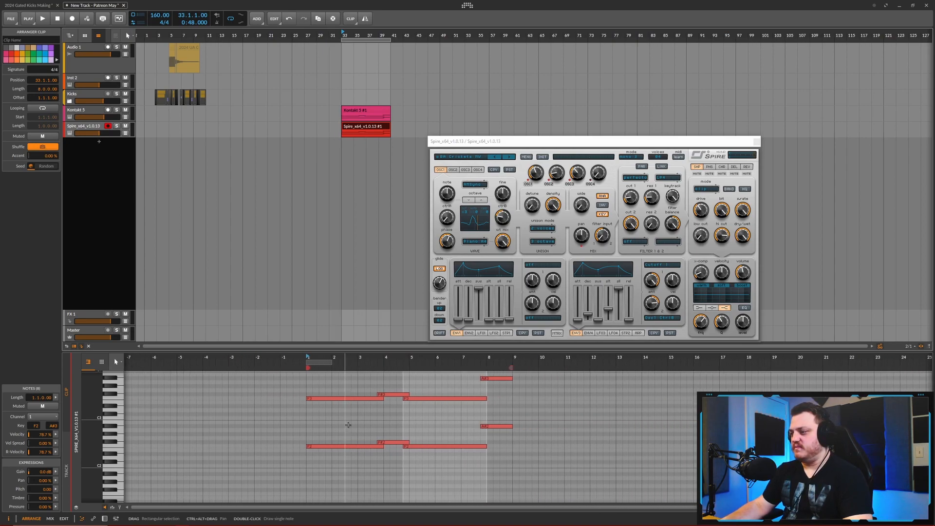
left_click_drag(505, 407, 261, 483)
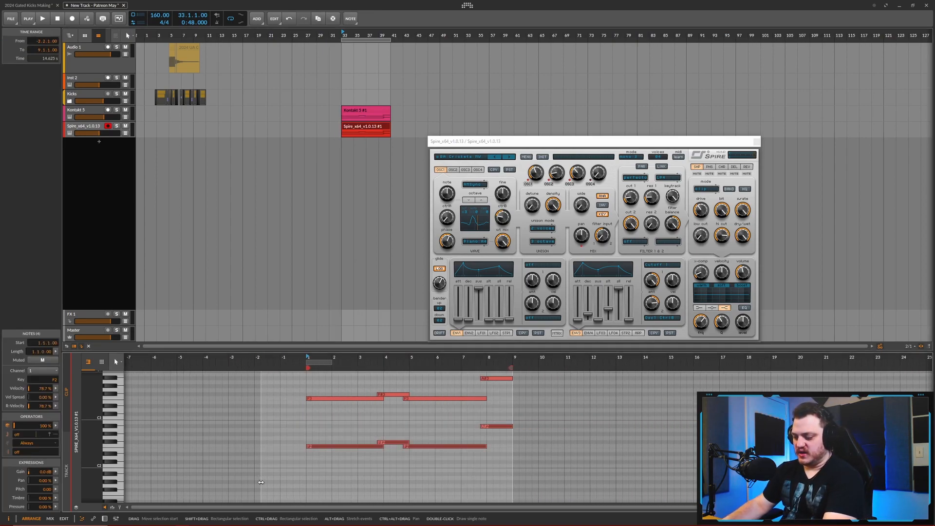
key("Delete")
- Move the Spire window clear of the clips and lower the Spire track's volume
scroll(387, 464, "up", 3)
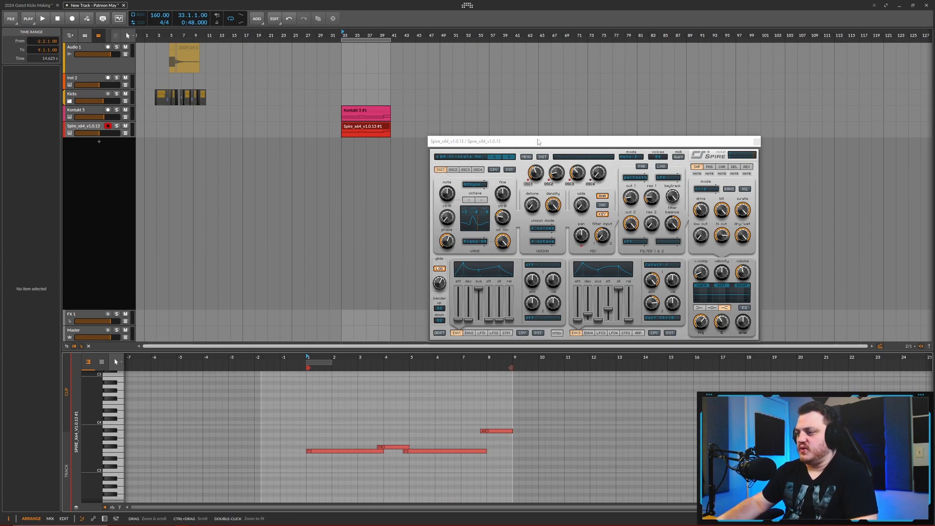
left_click_drag(575, 143, 549, 133)
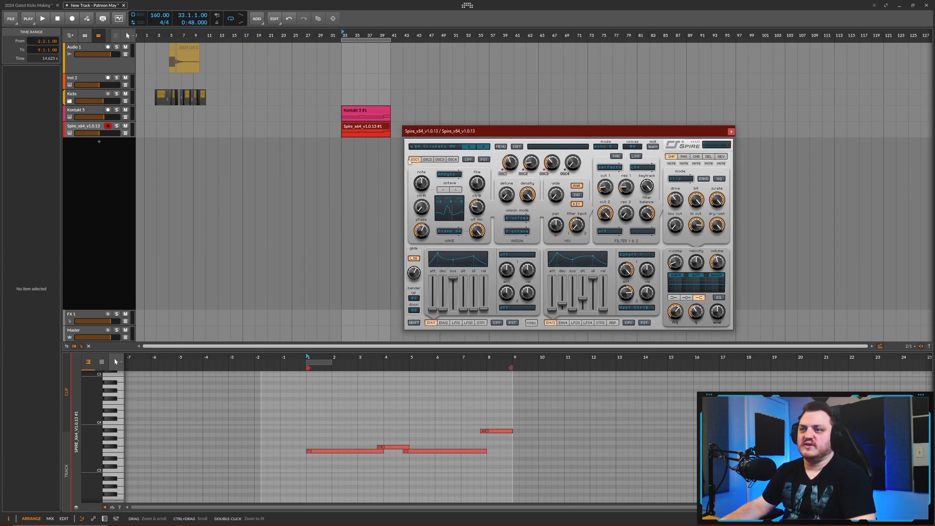
left_click_drag(112, 130, 101, 131)
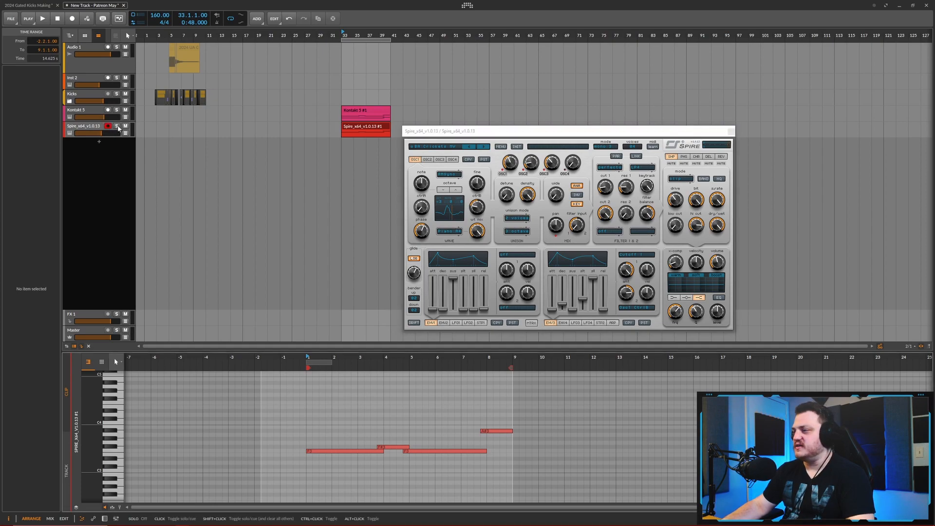
- Load another preset bank in Spire, choose the ARP - Harder preset and audition it
left_click(500, 147)
left_click(533, 183)
double_click(531, 173)
key("space")
key("space")
left_click(438, 147)
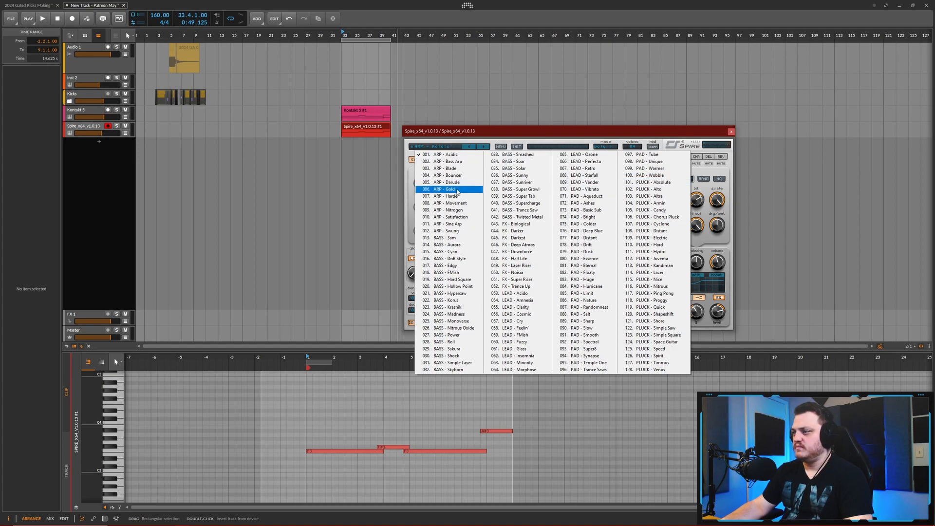
left_click(445, 196)
key("space")
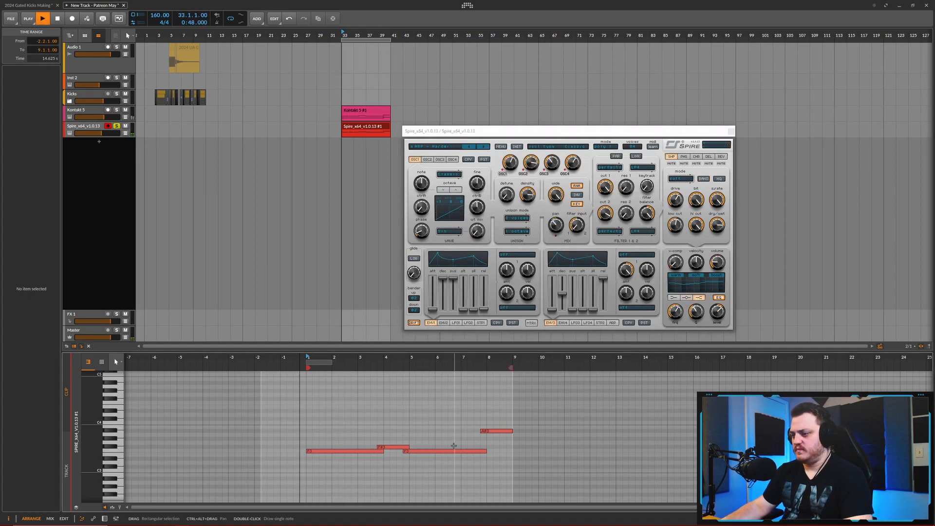
key("space")
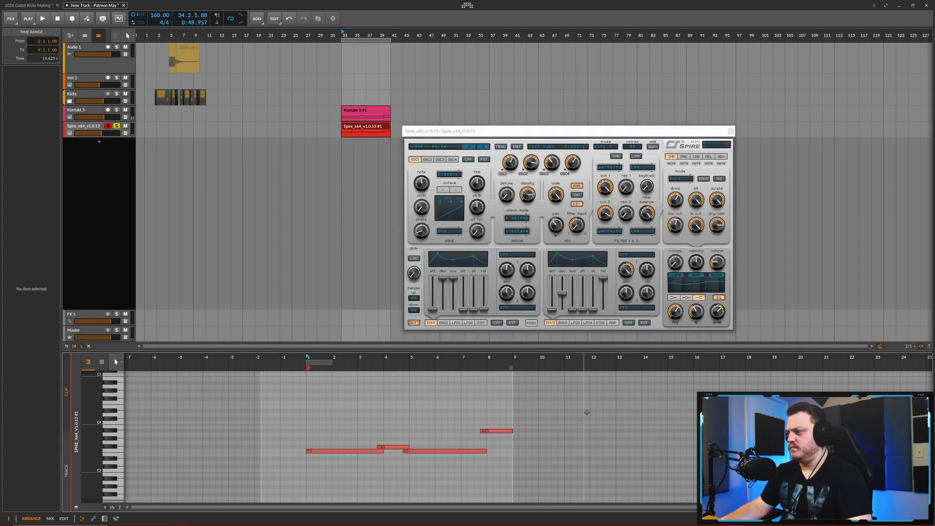
- Align the Spire clip's notes to the bars, with F#3 starting at bar 4, F3 spanning bars 5 to 8 and A#3 at bar 8
left_click_drag(513, 131, 618, 119)
left_click_drag(384, 447, 384, 450)
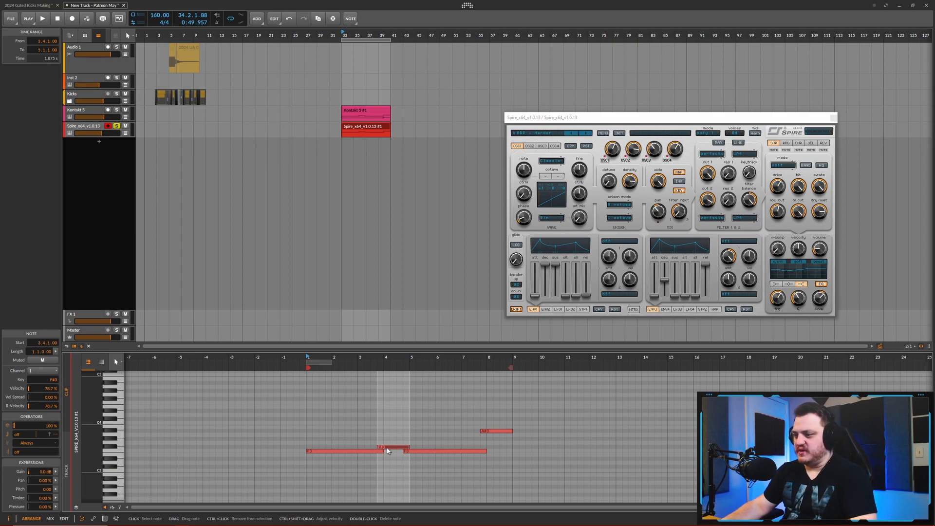
left_click_drag(388, 448, 394, 448)
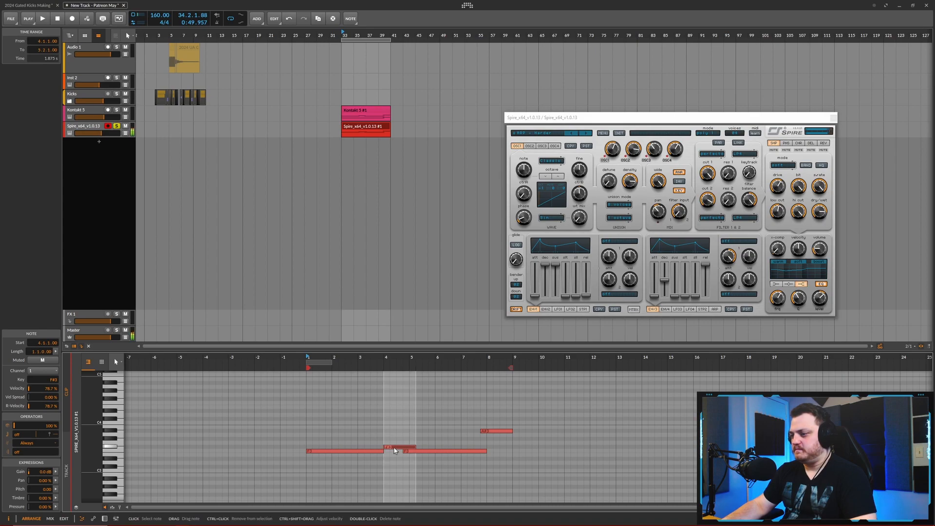
left_click_drag(494, 431, 512, 431)
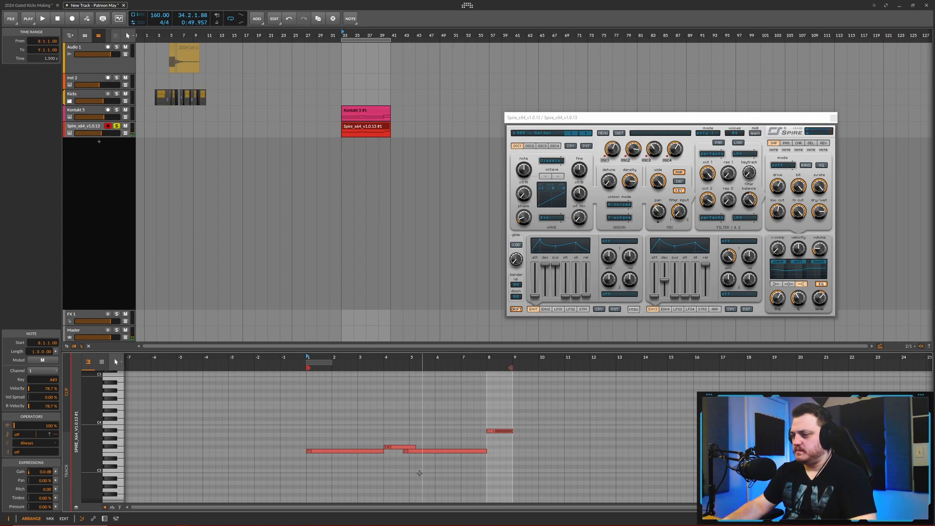
left_click_drag(408, 453, 415, 452)
left_click_drag(492, 451, 486, 451)
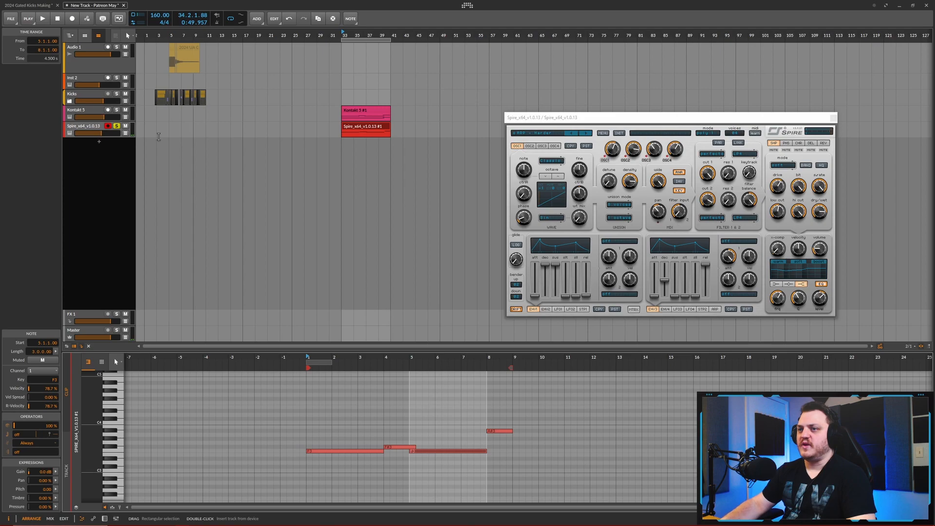
key("space")
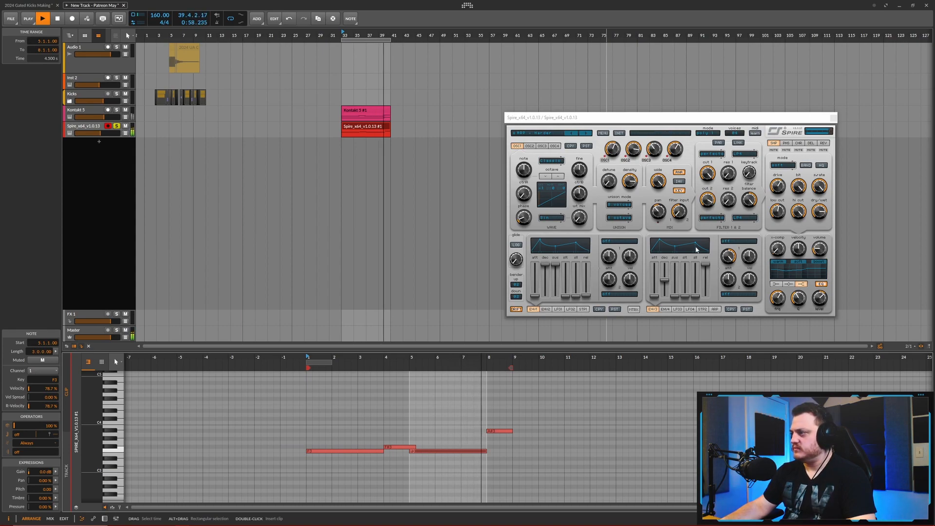
key("space")
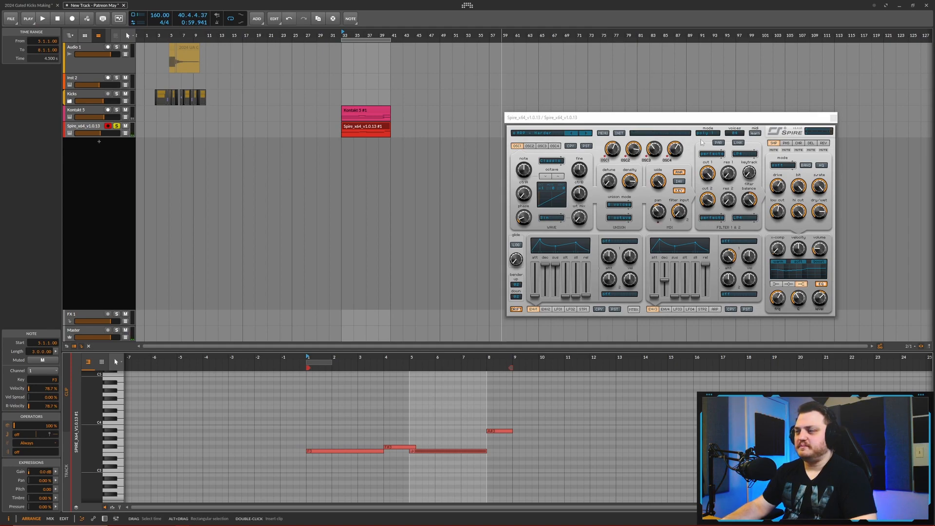
- Lower Spire's reverb dry/wet mix and adjust the filter cutoffs during playback
mouse_move(624, 118)
left_mouse_down()
mouse_move(610, 119)
mouse_move(626, 119)
left_mouse_up()
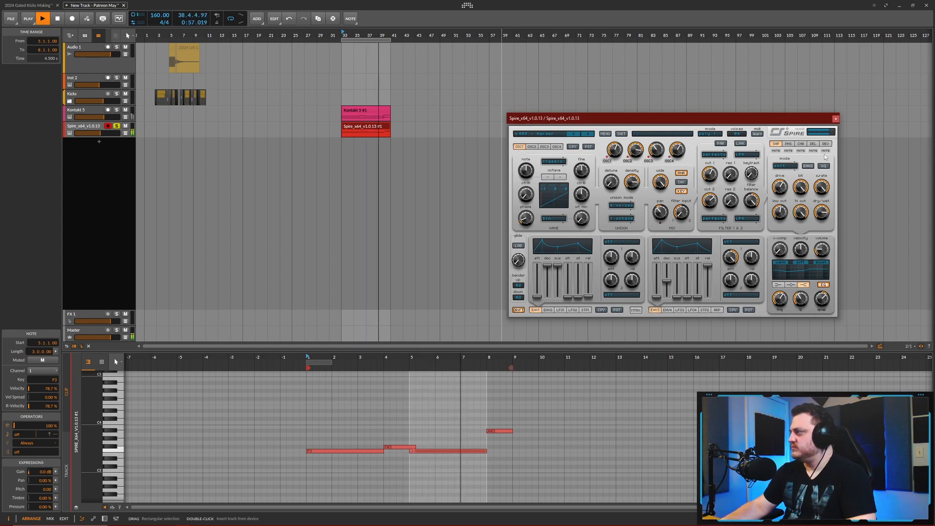
left_click(812, 144)
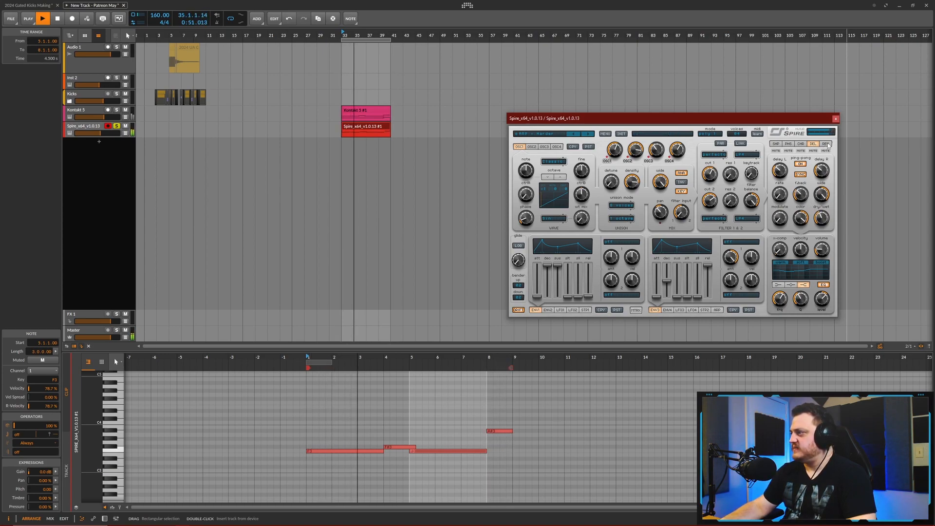
left_click(825, 144)
left_click_drag(828, 214, 825, 226)
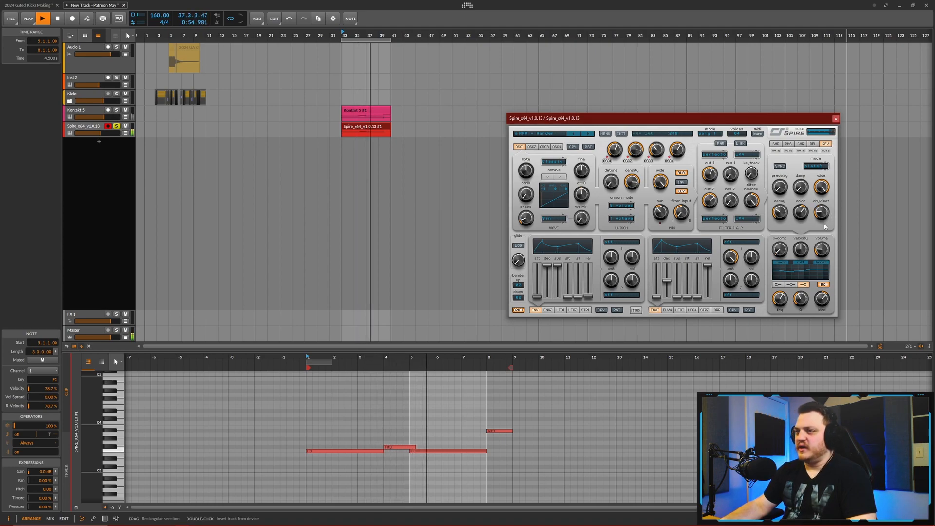
left_click(776, 144)
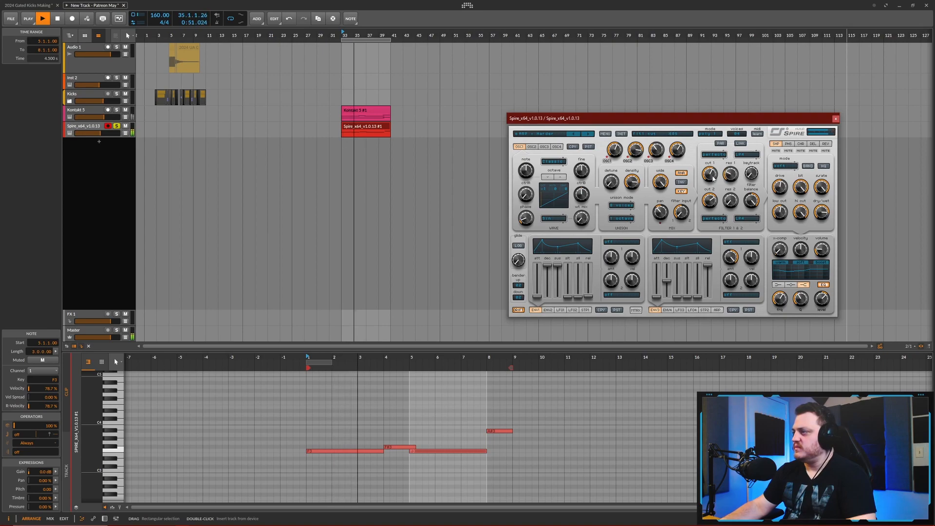
mouse_move(711, 206)
left_mouse_down()
mouse_move(712, 215)
mouse_move(716, 192)
left_mouse_up()
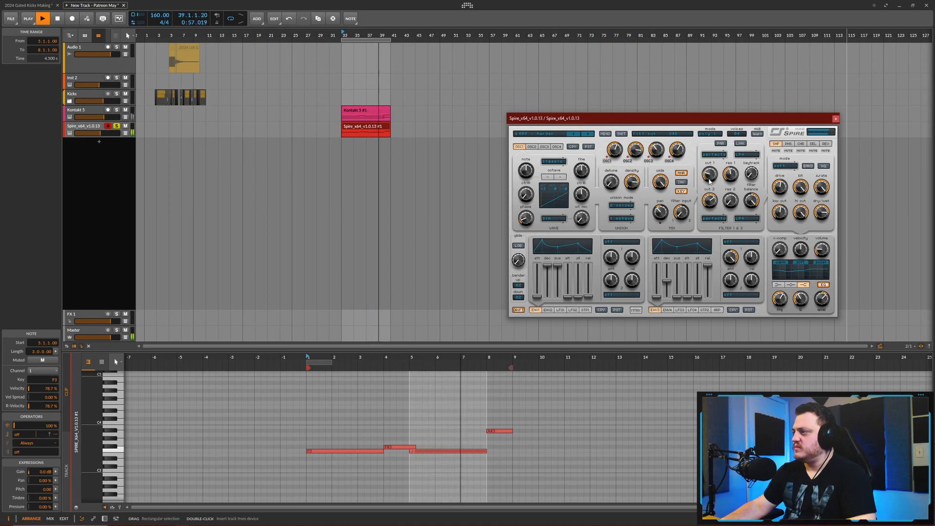
- Try the Spire clip's notes one octave lower and return them to their original pitch
left_click(375, 129)
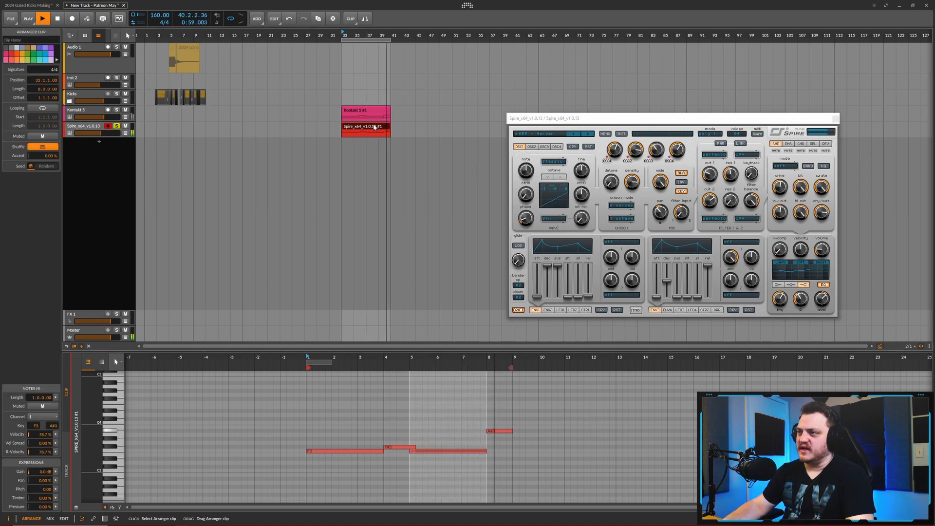
key("shift+Down")
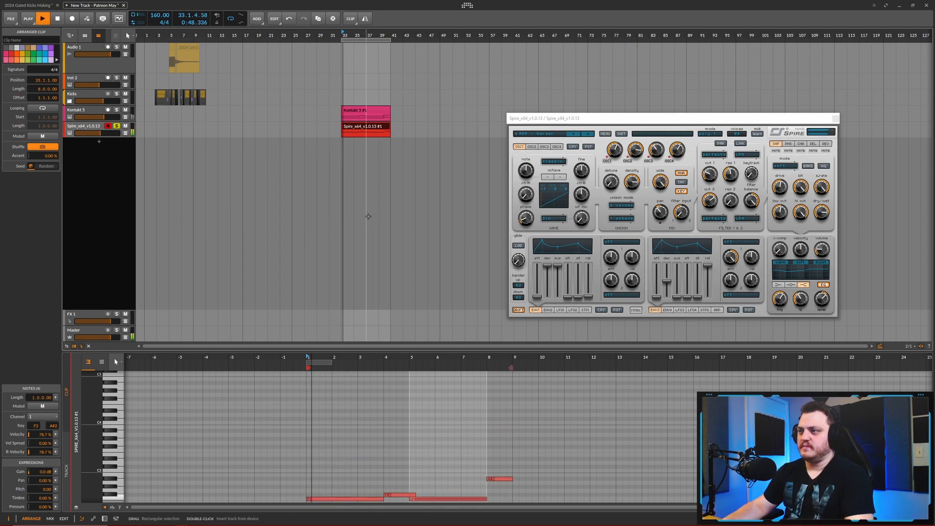
key("space")
key("shift+Up")
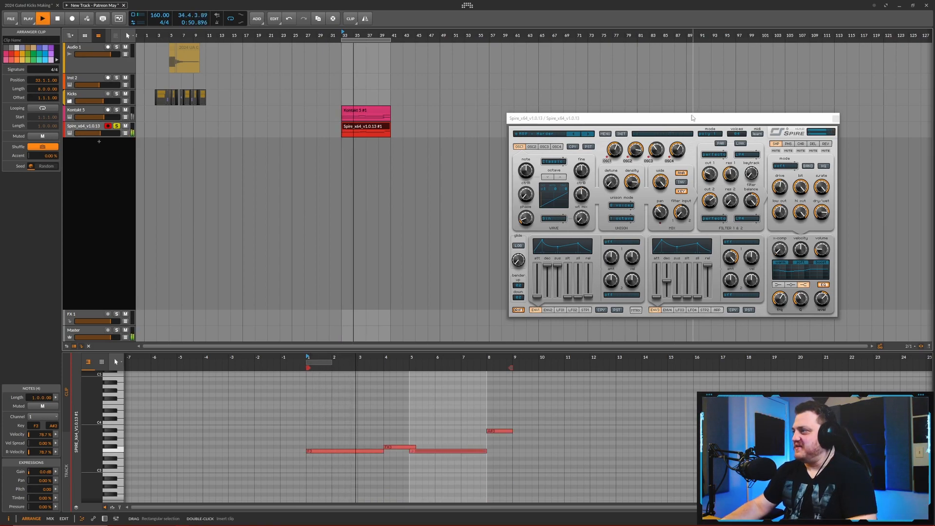
- Audition Spire's arpeggiator at times of 1/16 and 1/4 and return it to 1/8
left_click_drag(688, 120, 672, 124)
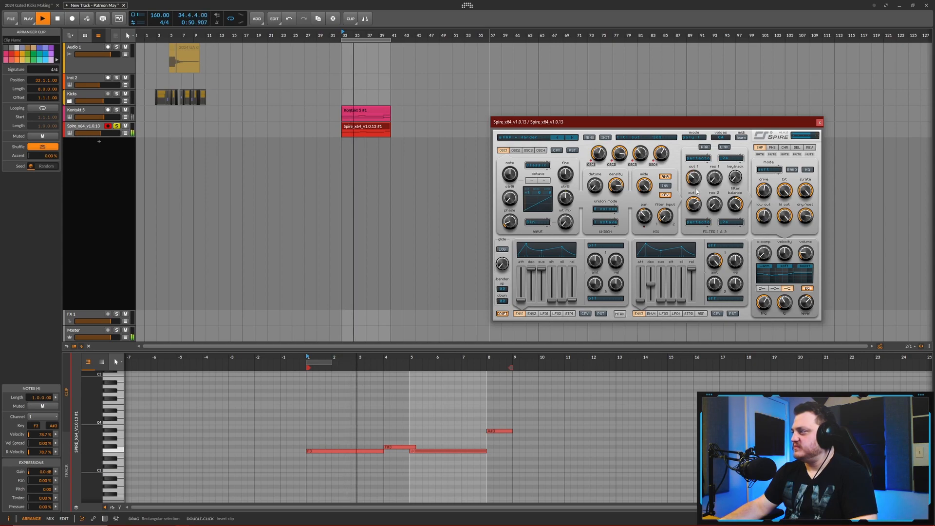
key("space")
left_click(701, 314)
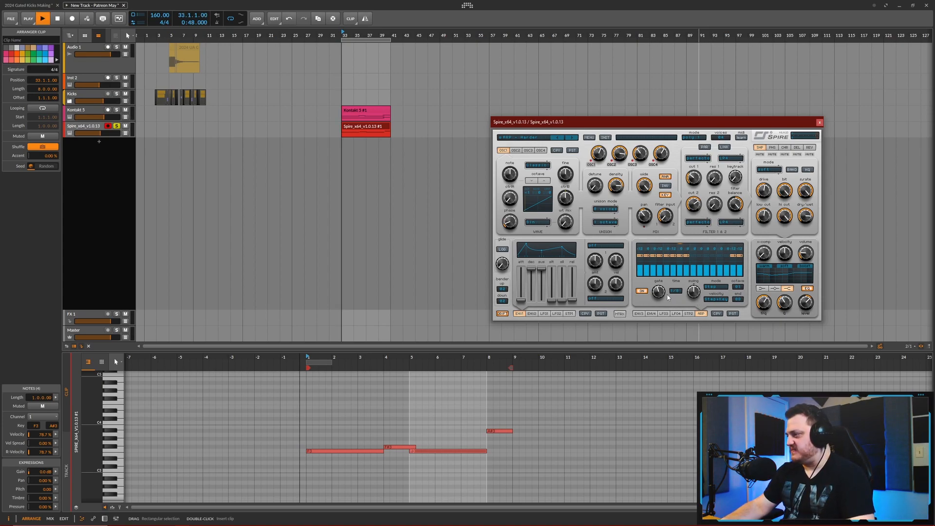
left_click(675, 291)
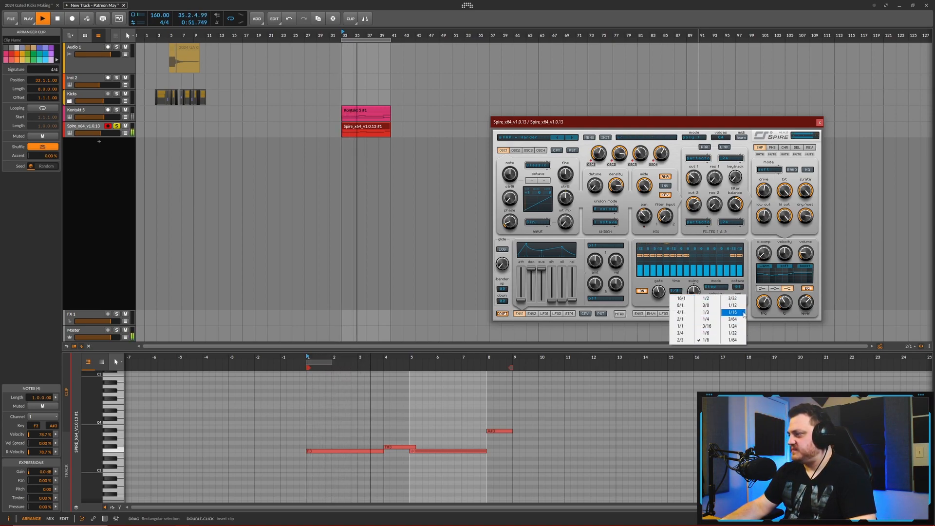
left_click(733, 313)
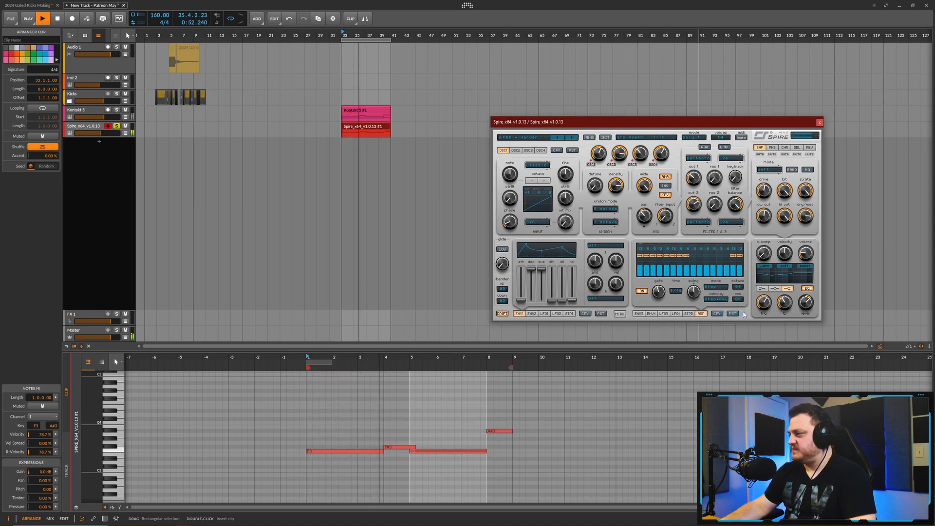
left_click(676, 294)
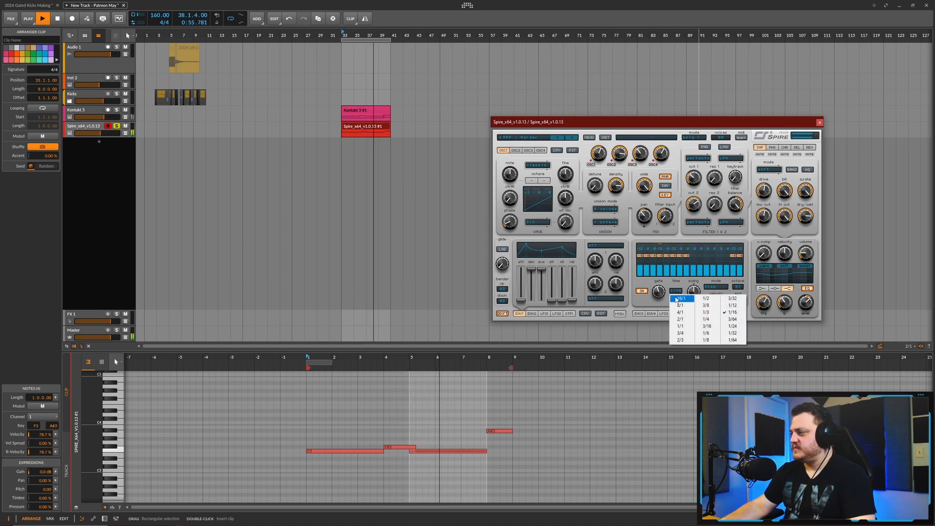
left_click(706, 319)
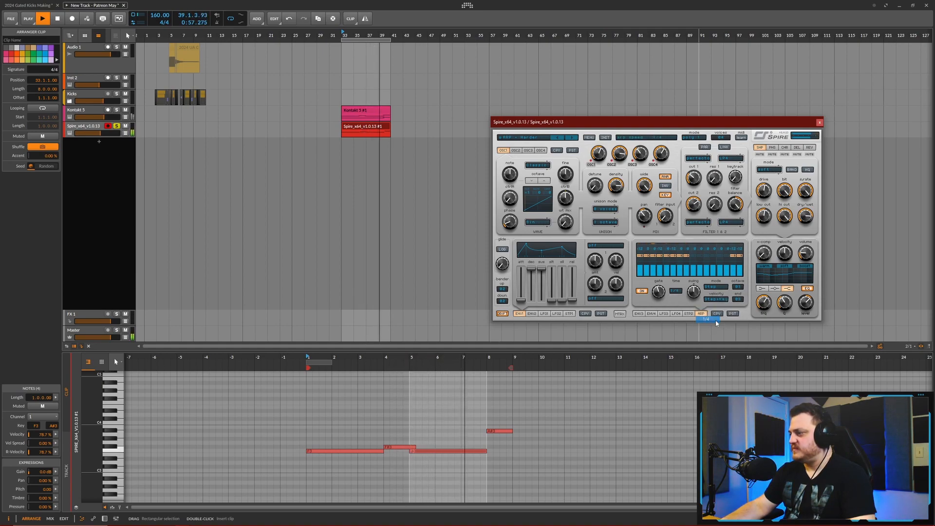
left_click(676, 291)
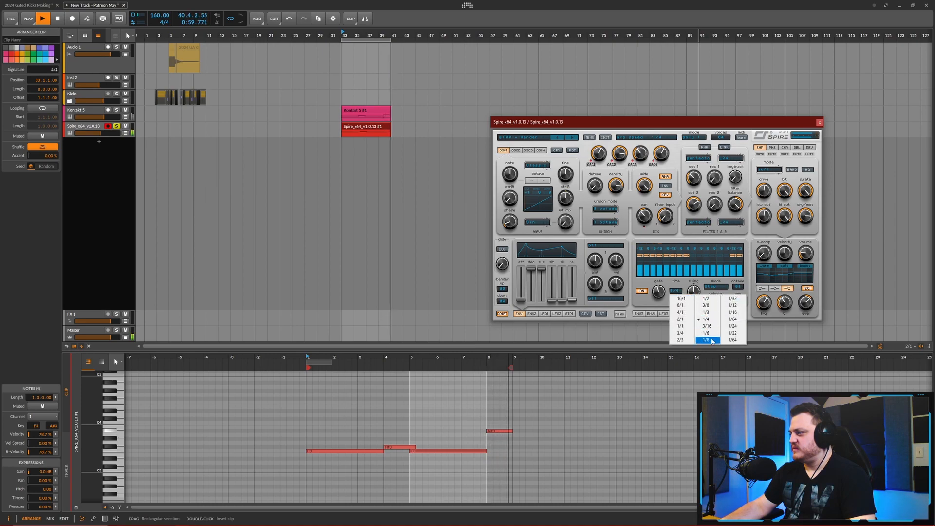
left_click(706, 340)
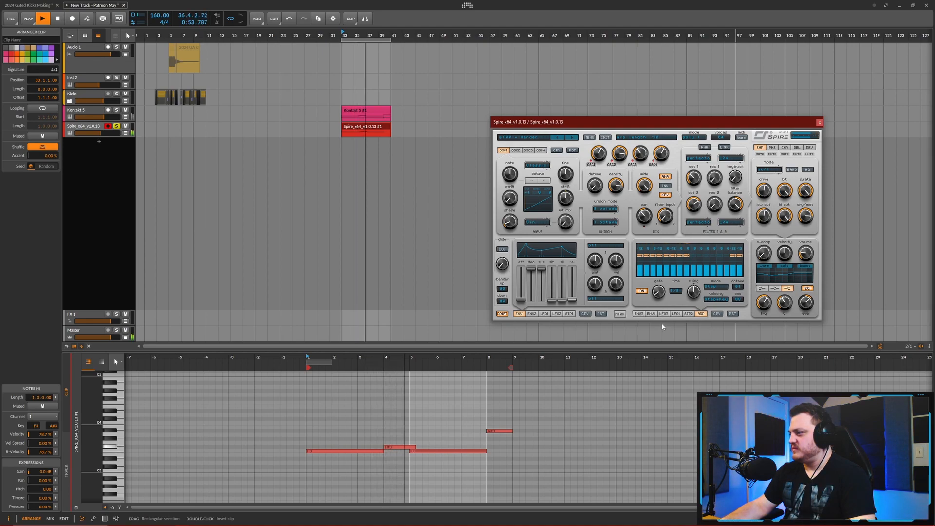
- Compare arpeggiator times of 1/4 and 1/16 once more and settle on 1/8
left_click(675, 290)
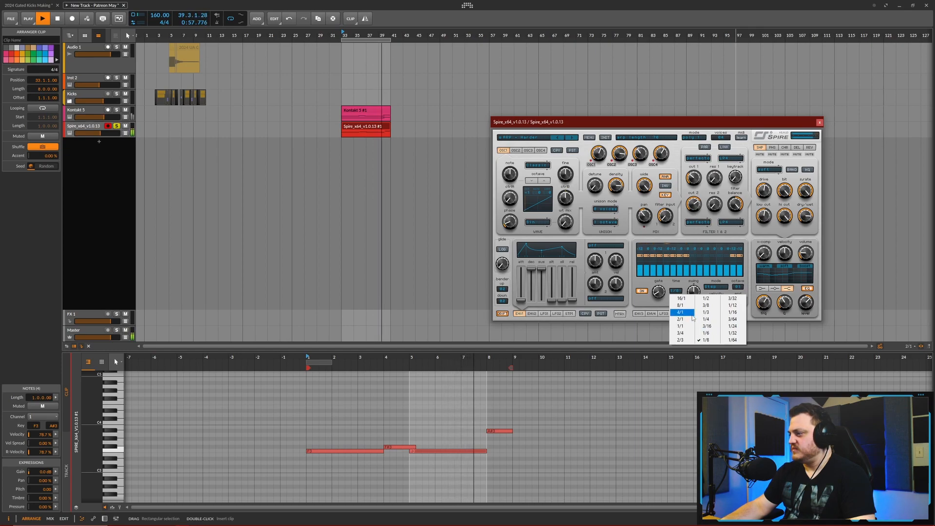
left_click(706, 319)
left_click(676, 291)
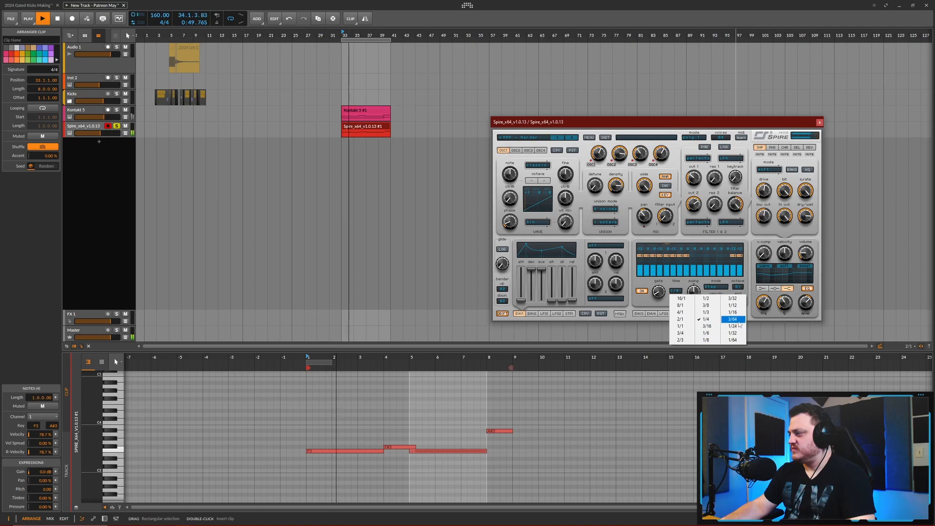
left_click(732, 312)
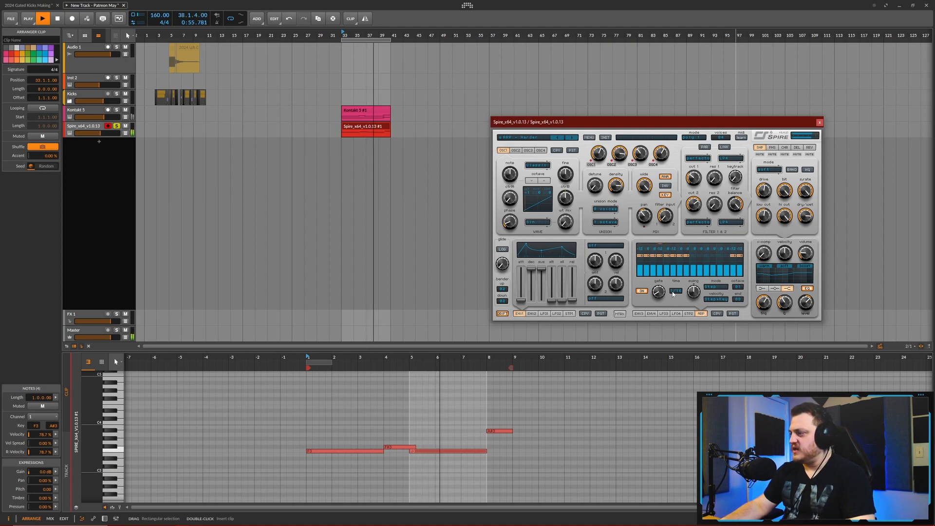
left_click(673, 293)
left_click(708, 336)
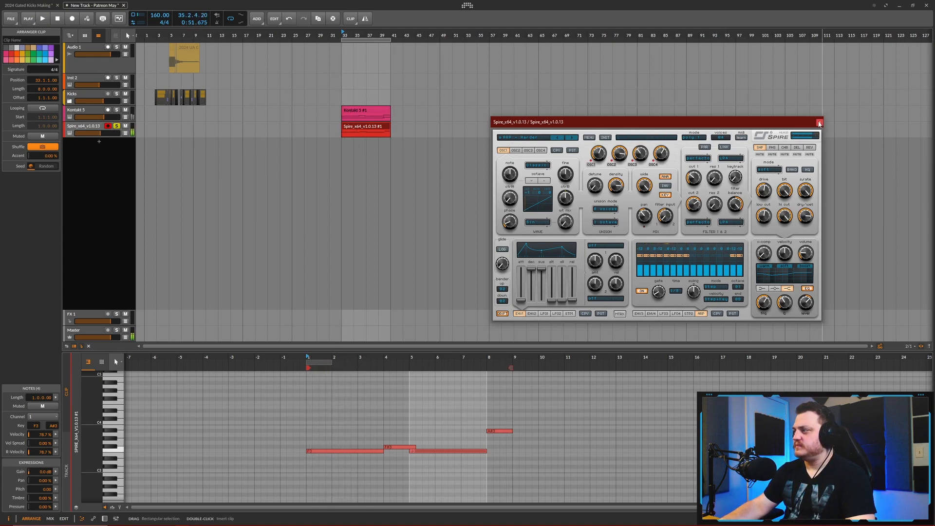
- Close the Spire window and insert the VPS Philta XL effect after Spire in its track's device chain
left_click(819, 122)
left_click(89, 128)
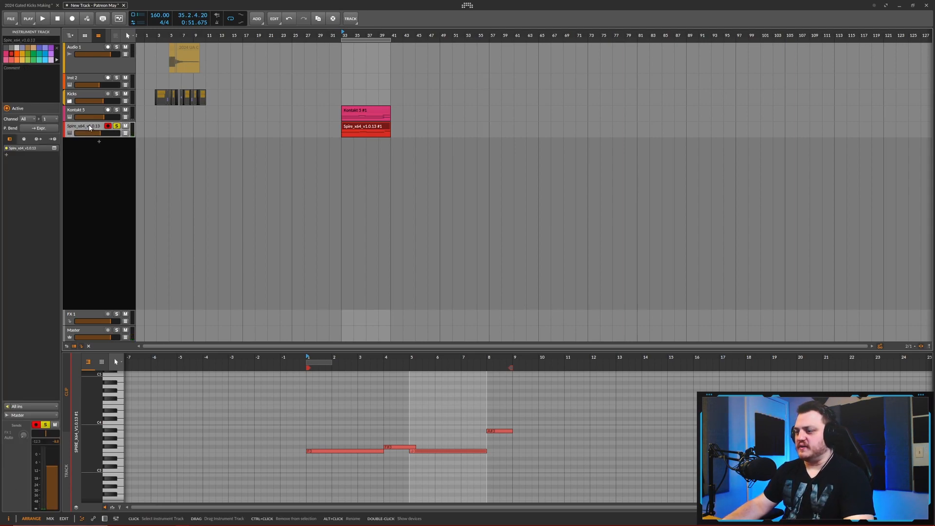
double_click(89, 128)
left_click(171, 468)
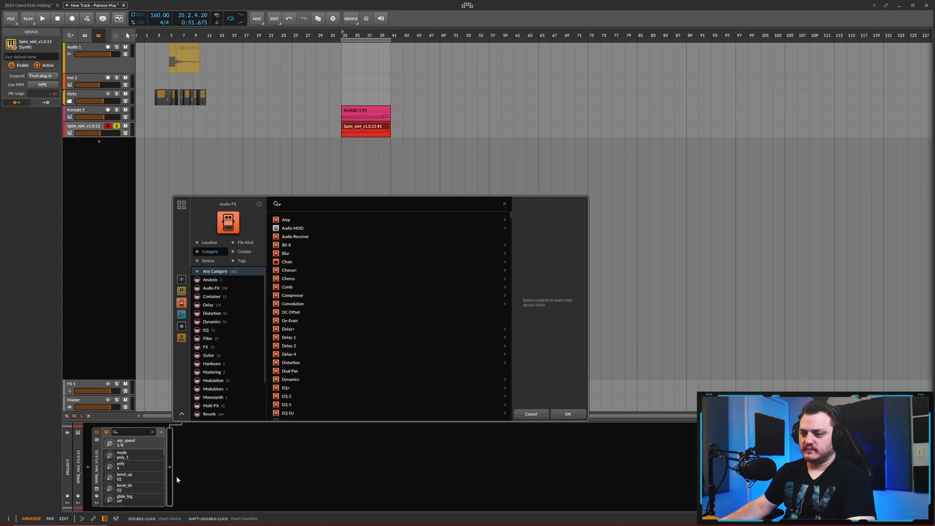
type("philt")
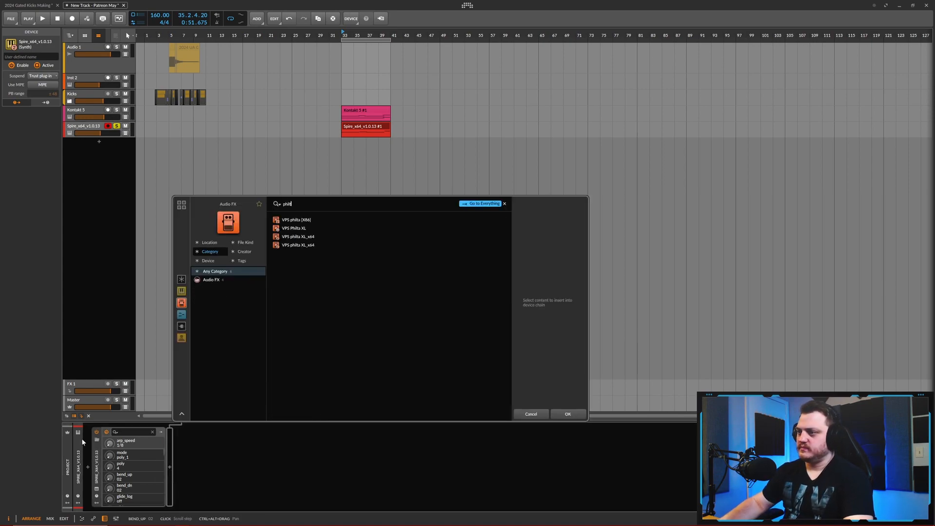
left_click(306, 228)
left_click(565, 412)
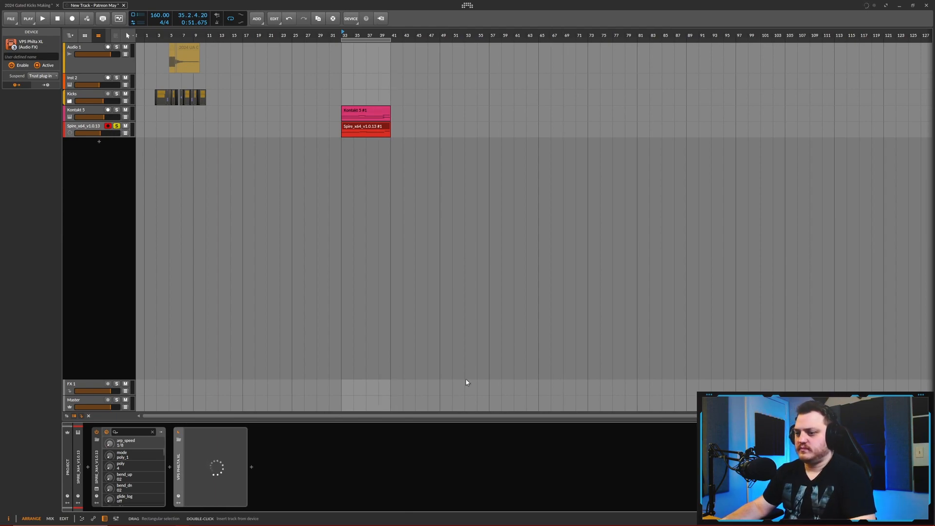
- Show Philta XL's limiter and distortion settings and lower its lowpass frequency to about 347 Hz during loop playback
left_click(535, 248)
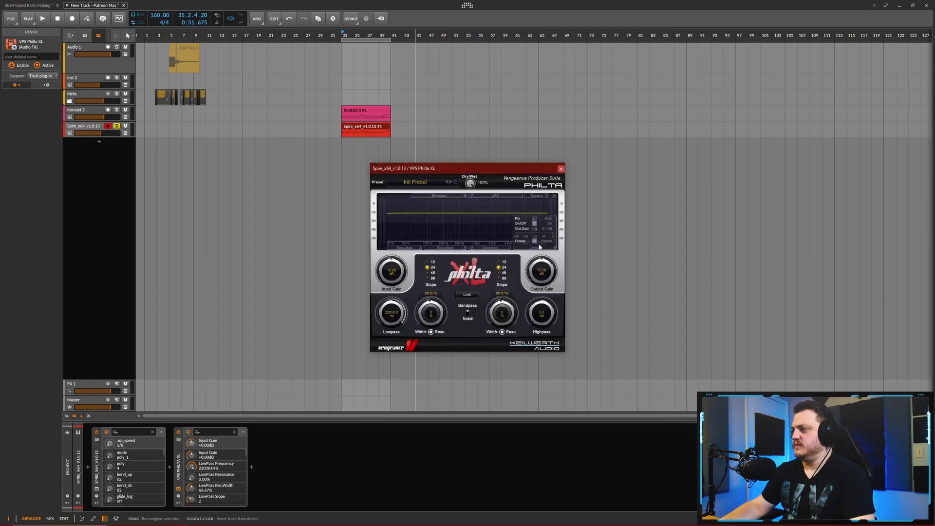
left_click(509, 248)
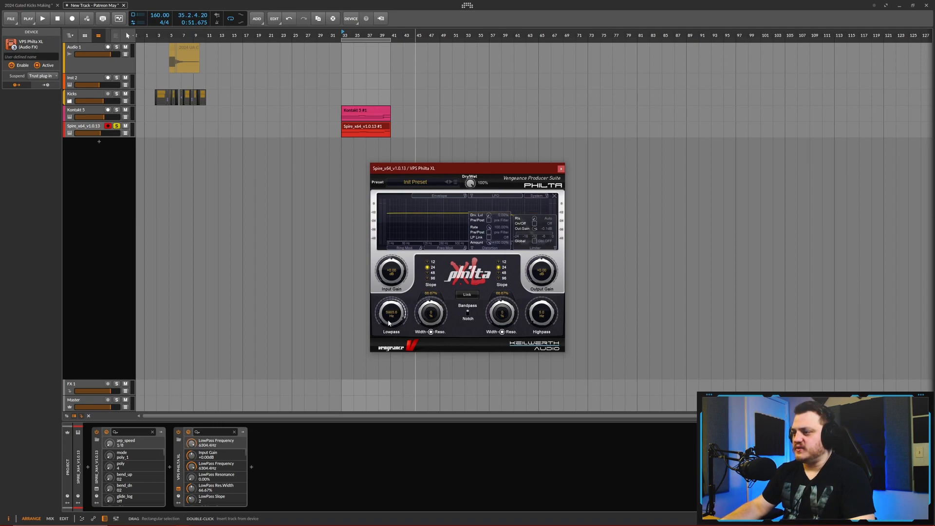
key("space")
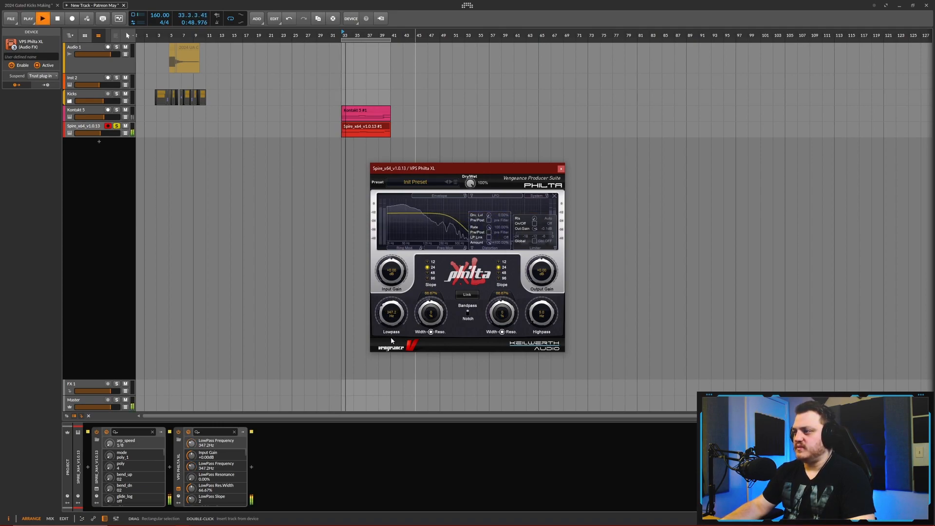
left_click_drag(392, 340, 391, 339)
- Set Philta XL's lowpass resonance to 41.5% and its lowpass frequency to 326.2 Hz, then close the plug-in and stop playback
left_click_drag(432, 314, 436, 285)
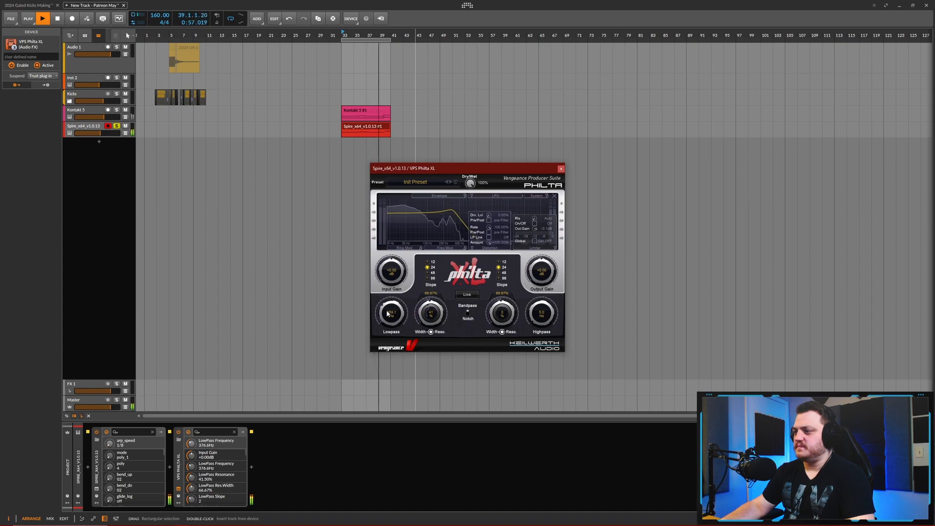
left_click_drag(391, 298, 393, 317)
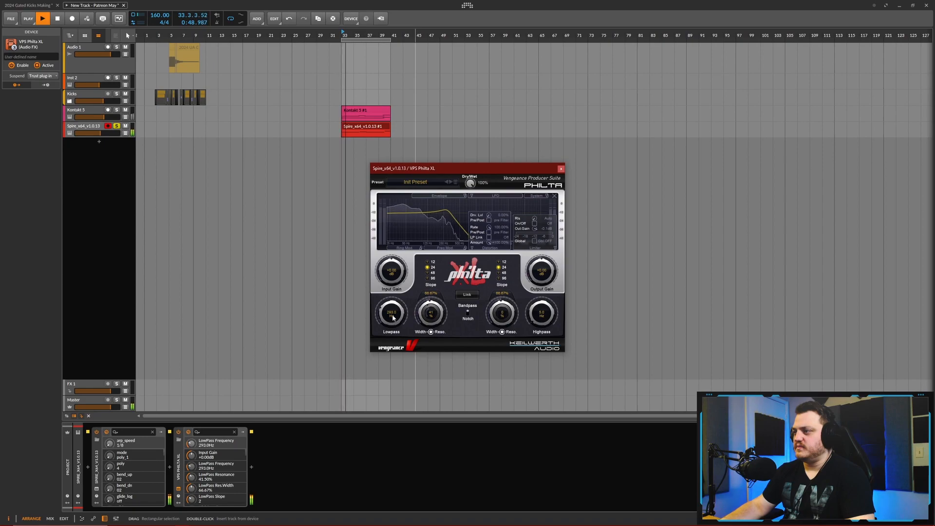
left_click(561, 169)
key("space")
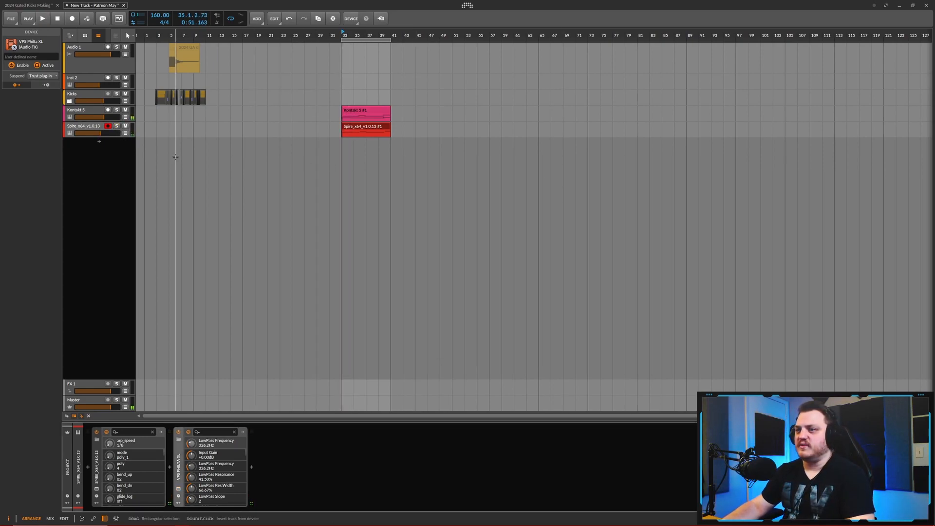
- Balance the two melodic layers during playback, raising the Spire track to about -6.1 dB and adjusting the Kontakt 5 track's volume
key("space")
left_click_drag(95, 133, 98, 133)
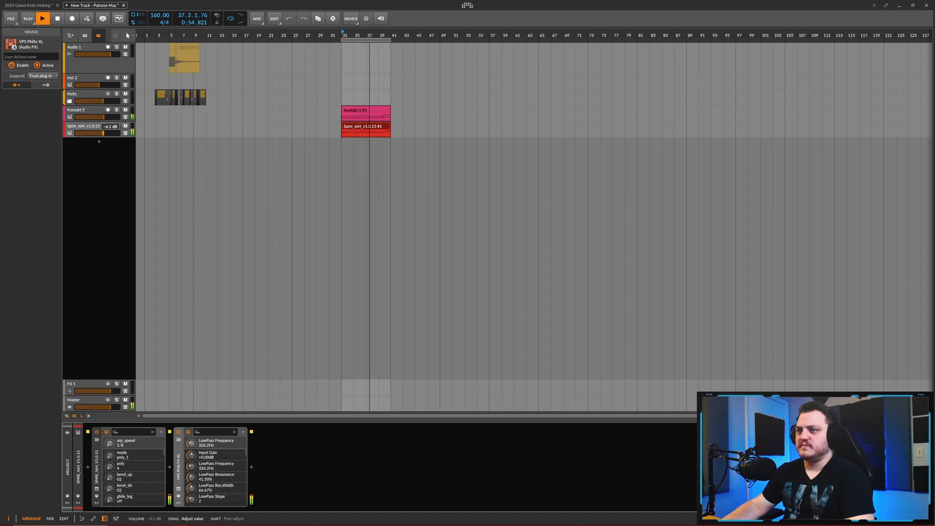
left_click_drag(103, 116, 104, 117)
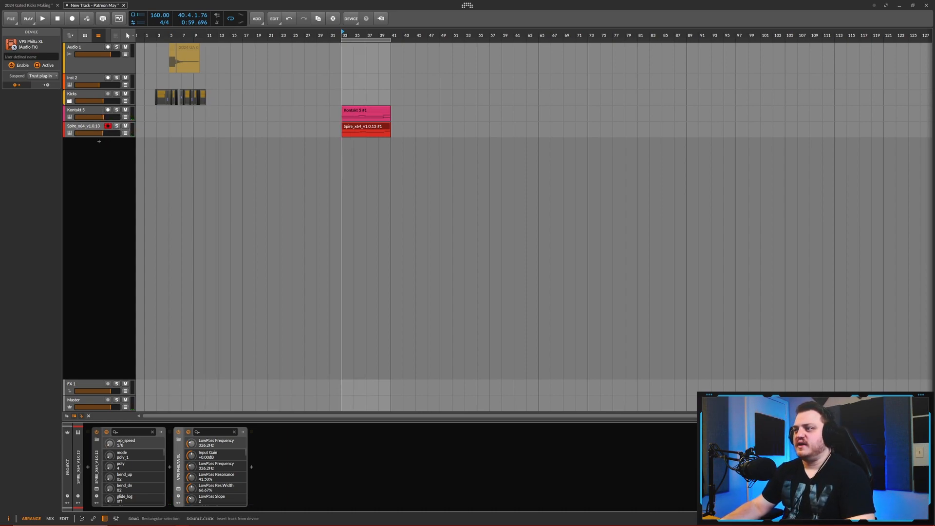
- Group the Kontakt 5 and Spire tracks together
scroll(341, 176, "down", 3)
scroll(311, 190, "up", 3)
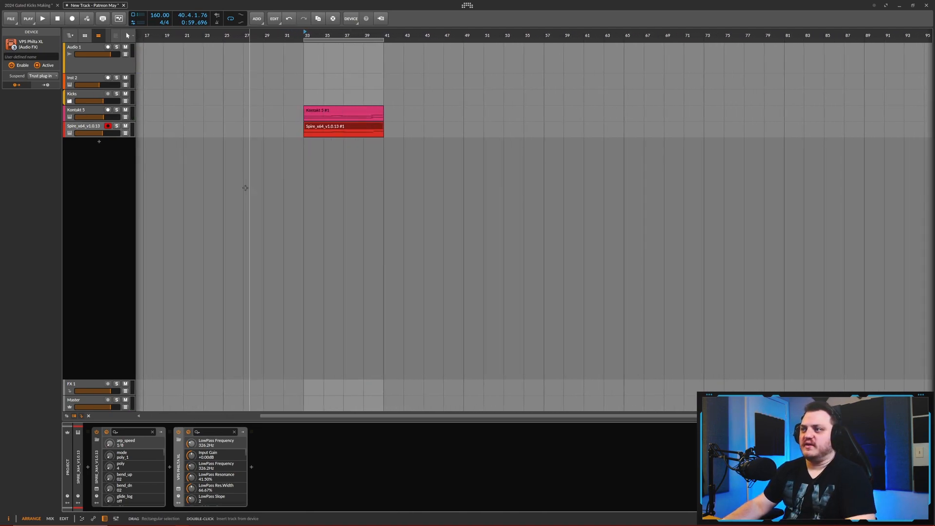
left_click(76, 129)
left_click(87, 112, "ctrl")
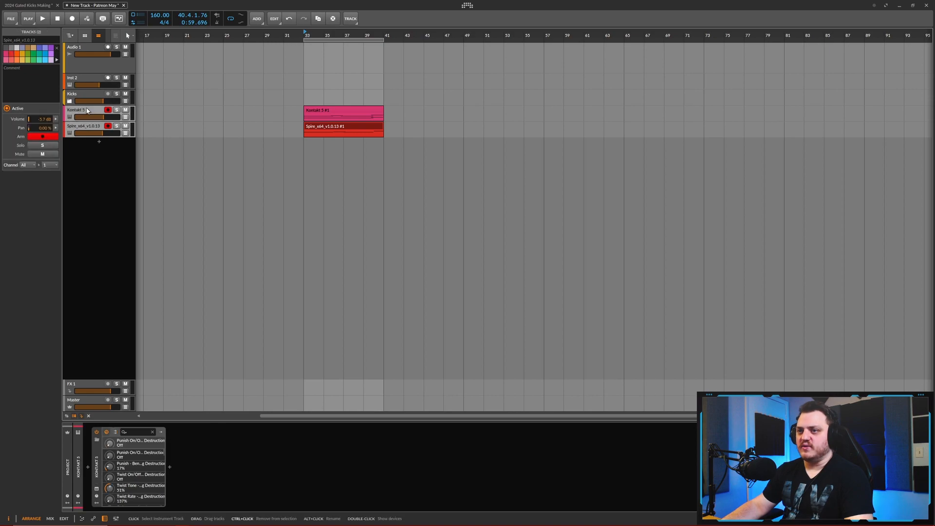
key("ctrl+g")
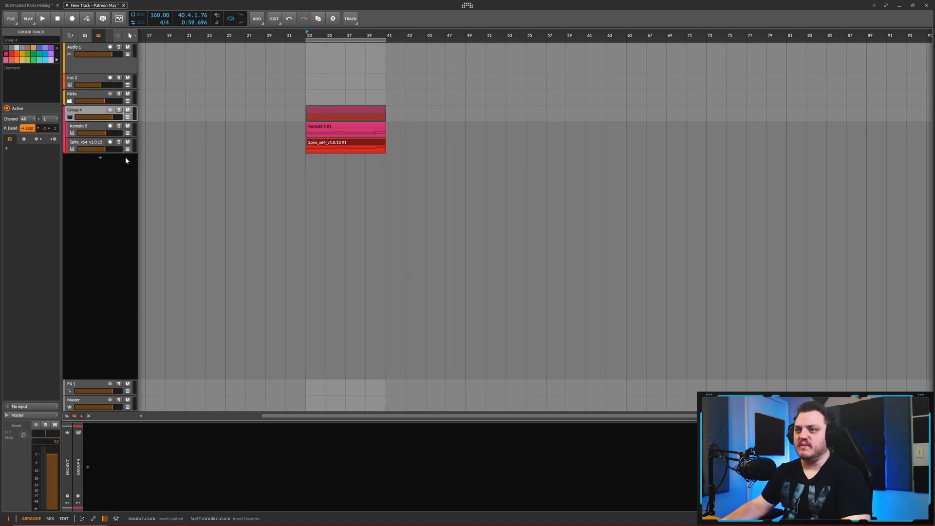
- Insert the VST3 version of the Portal effect on the new group track and move its window clear of the clips
double_click(92, 468)
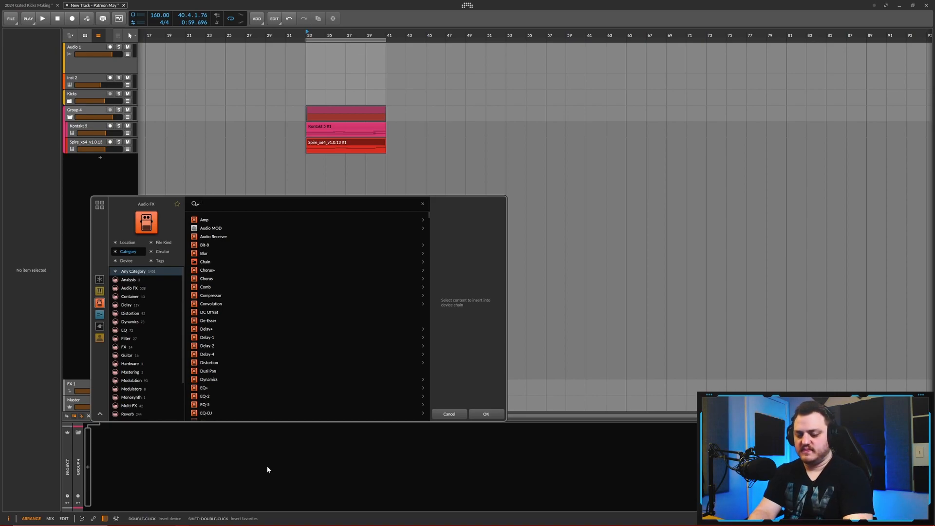
type("portal")
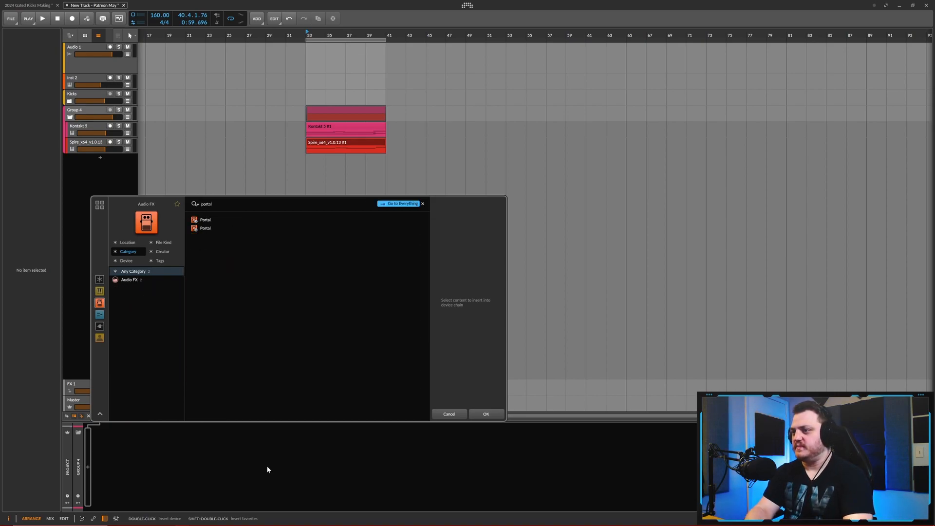
left_click(205, 222)
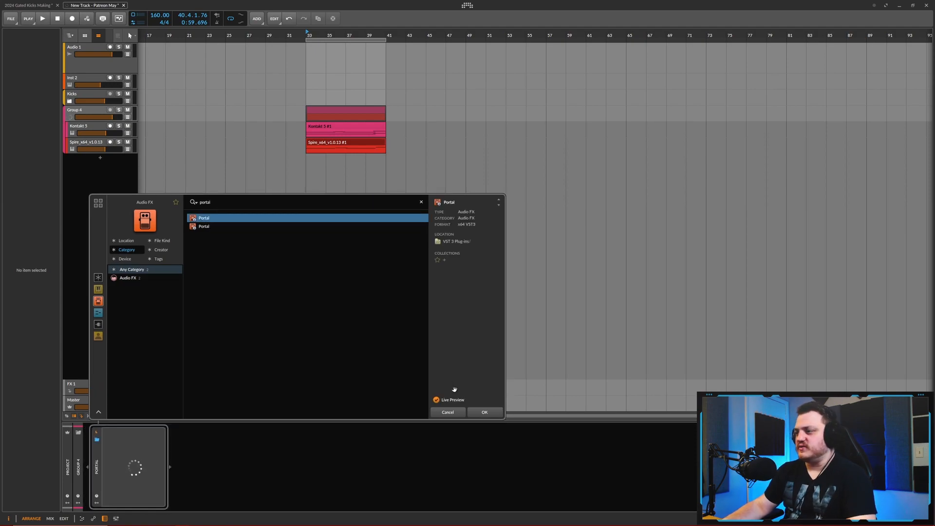
left_click(479, 414)
left_click_drag(563, 124, 745, 102)
- Audition Portal's Start Here presets one after another on the playing group, from The Great Slowness through Fractured
key("space")
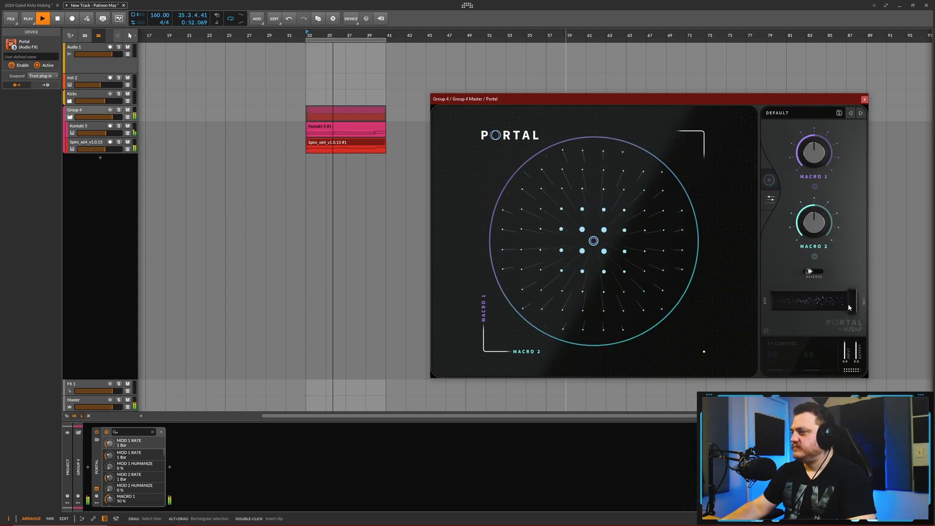
left_click(861, 114)
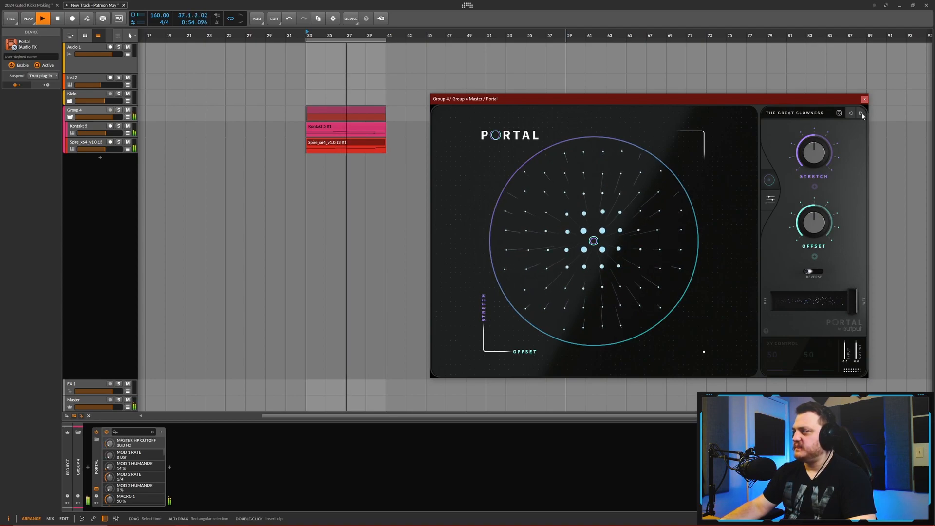
left_click(862, 113)
left_click(861, 113)
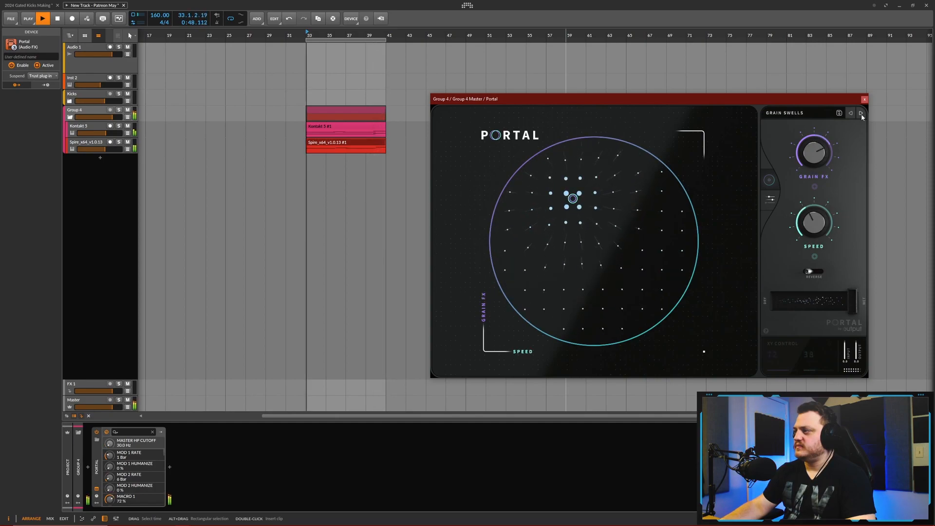
left_click(861, 114)
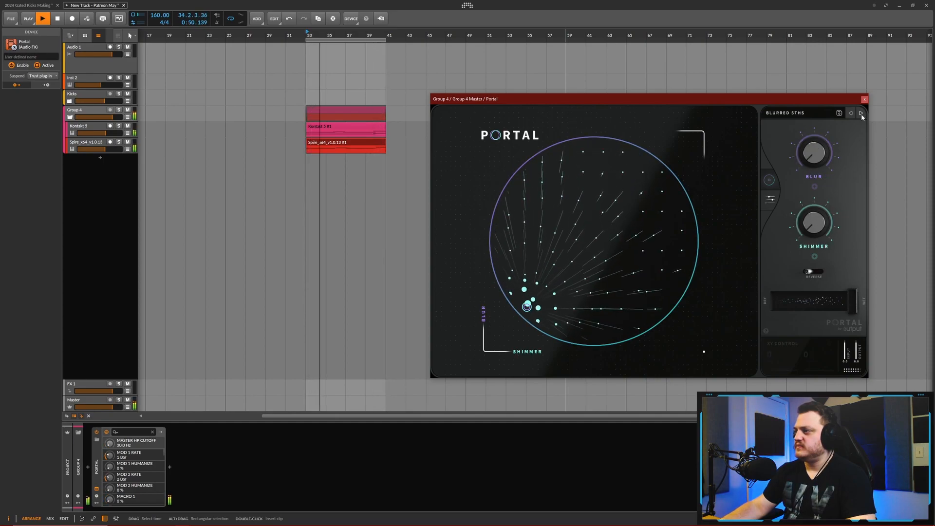
left_click(862, 113)
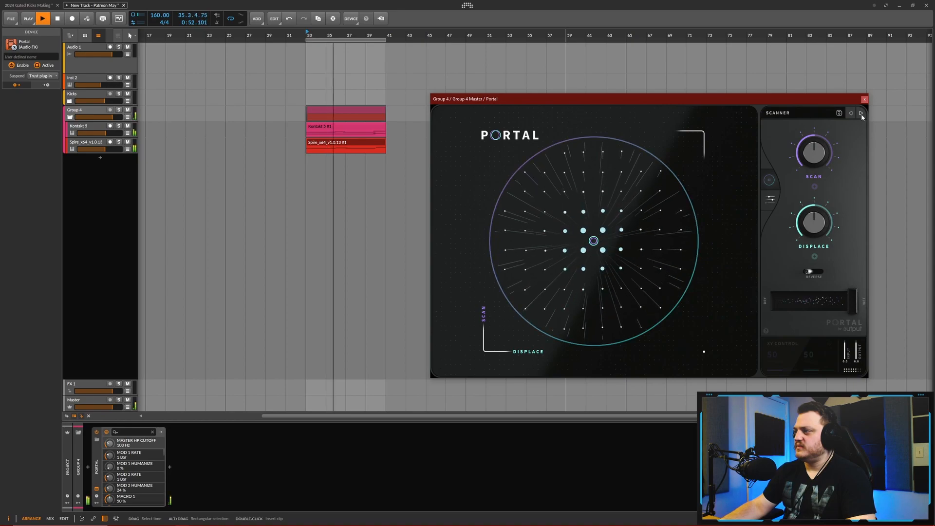
left_click(861, 114)
left_click(862, 113)
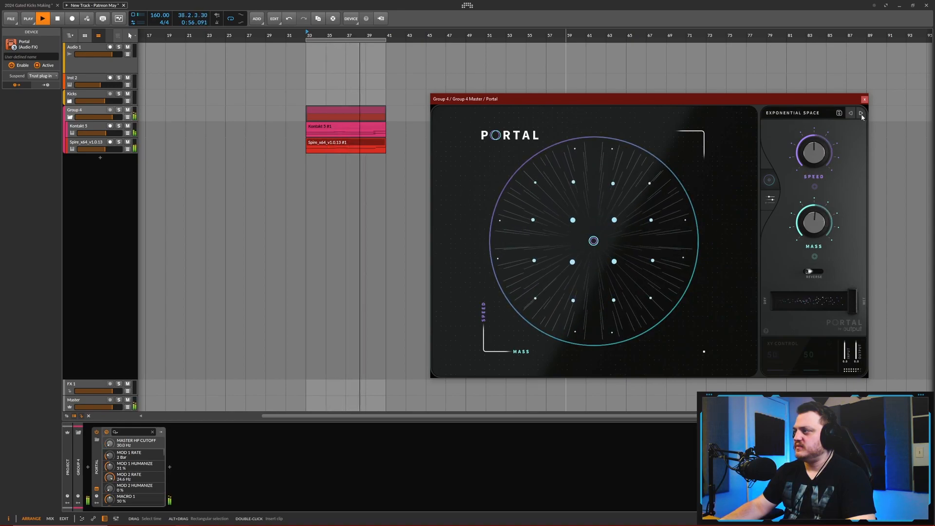
left_click(861, 114)
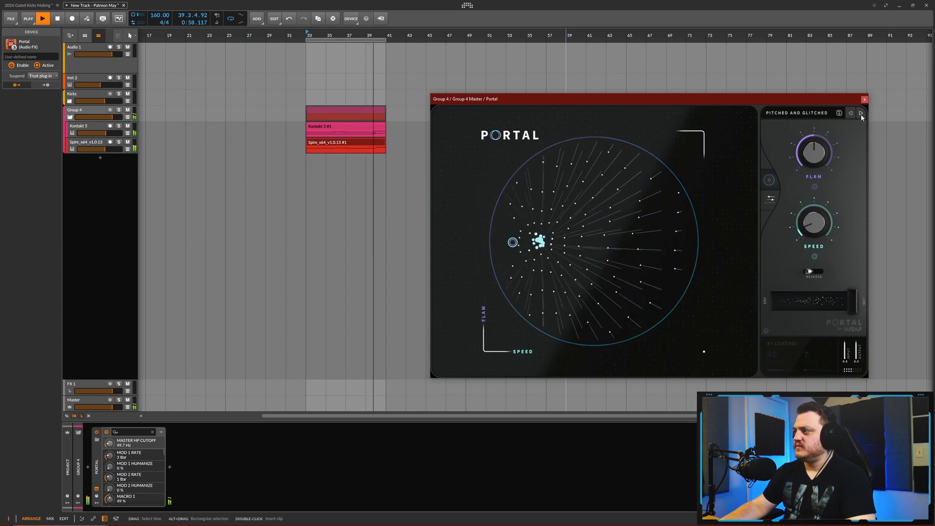
left_click(861, 114)
left_click(861, 114)
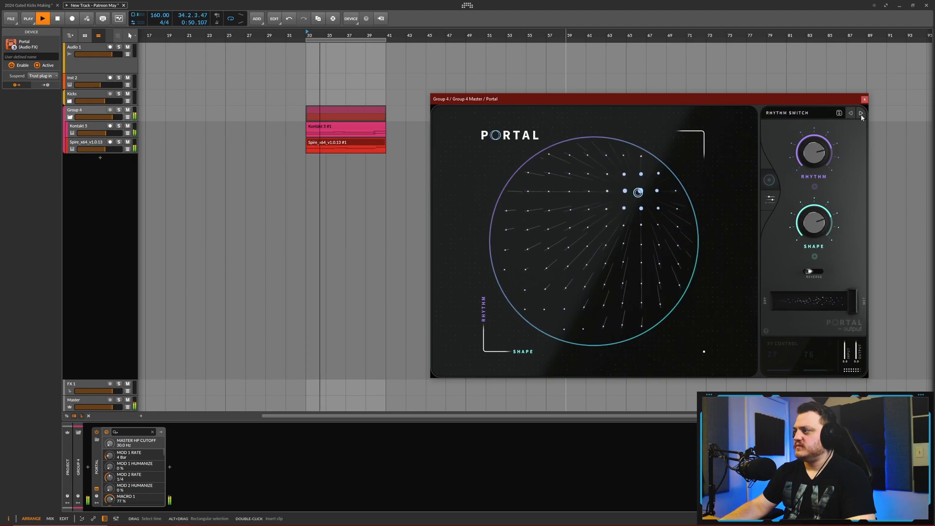
left_click(861, 114)
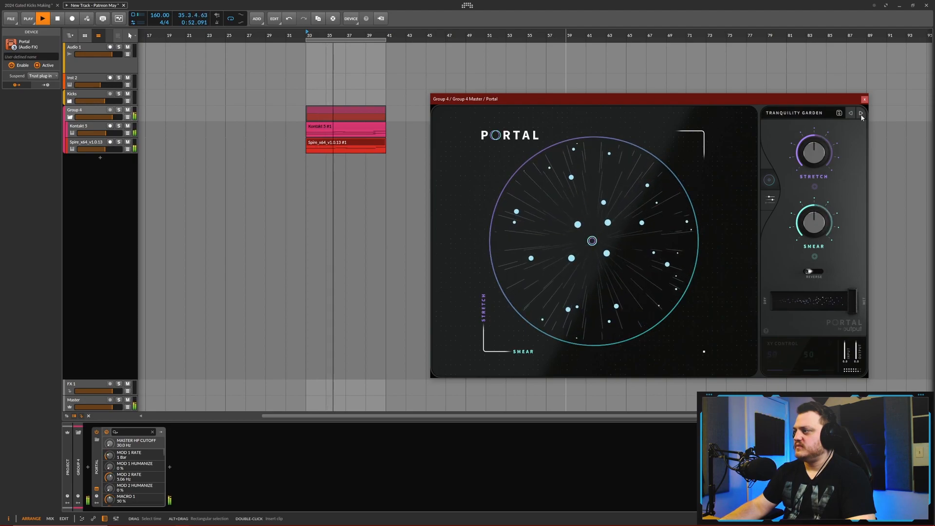
left_click(861, 114)
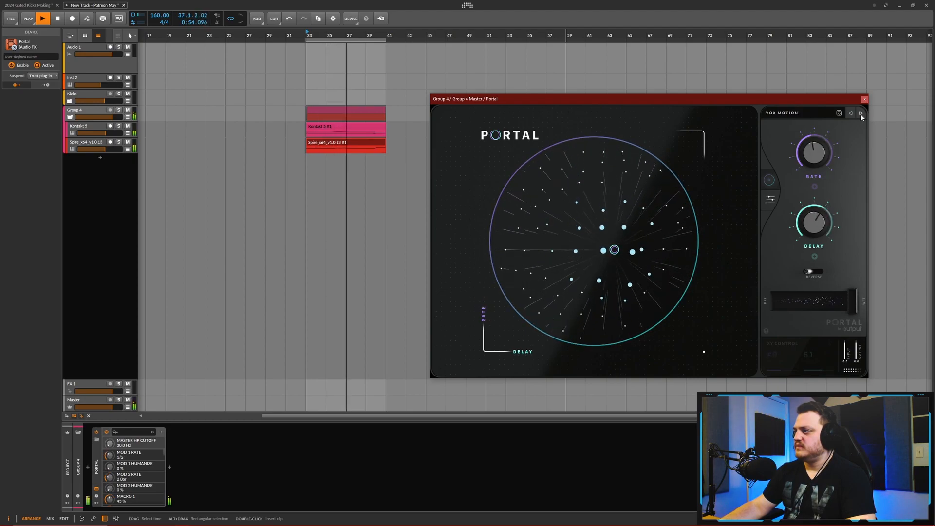
left_click(861, 114)
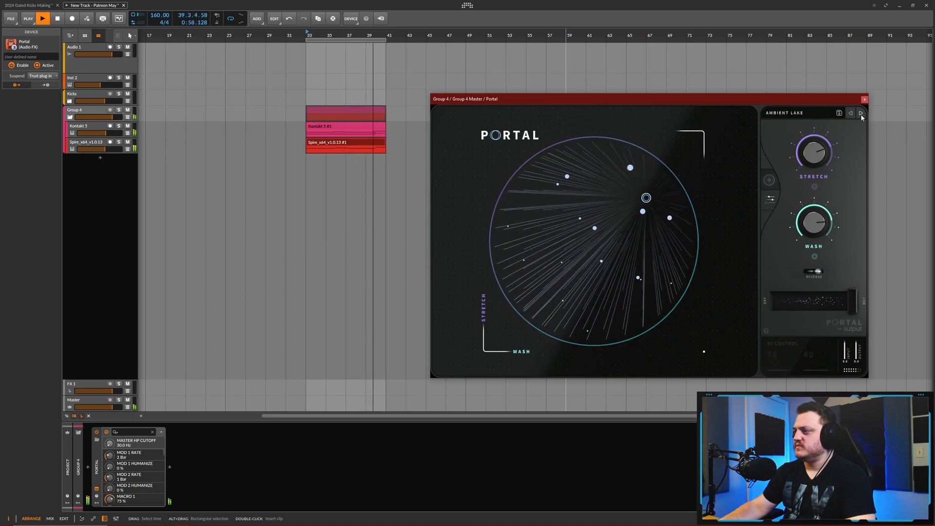
left_click(861, 114)
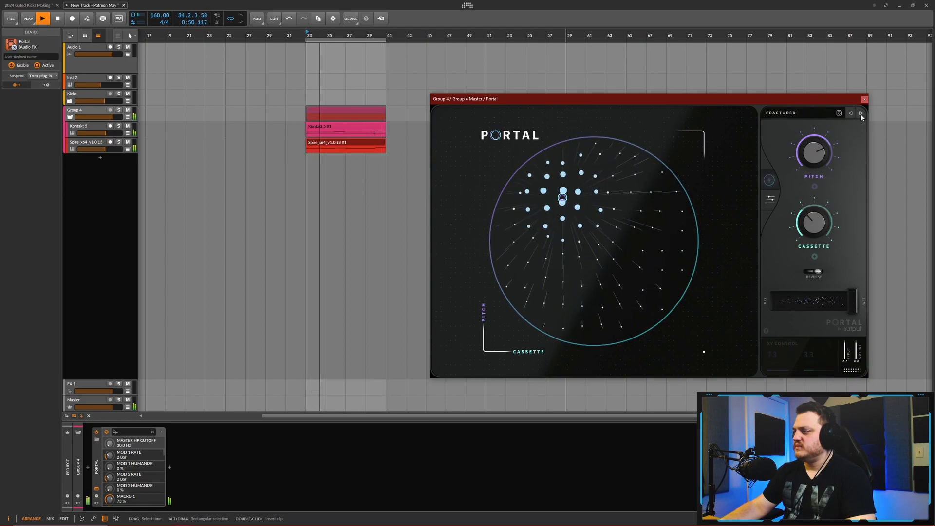
- Load Portal's The Great Slowness preset, set its dry/wet mix to 57%, and close the plug-in
left_click(802, 113)
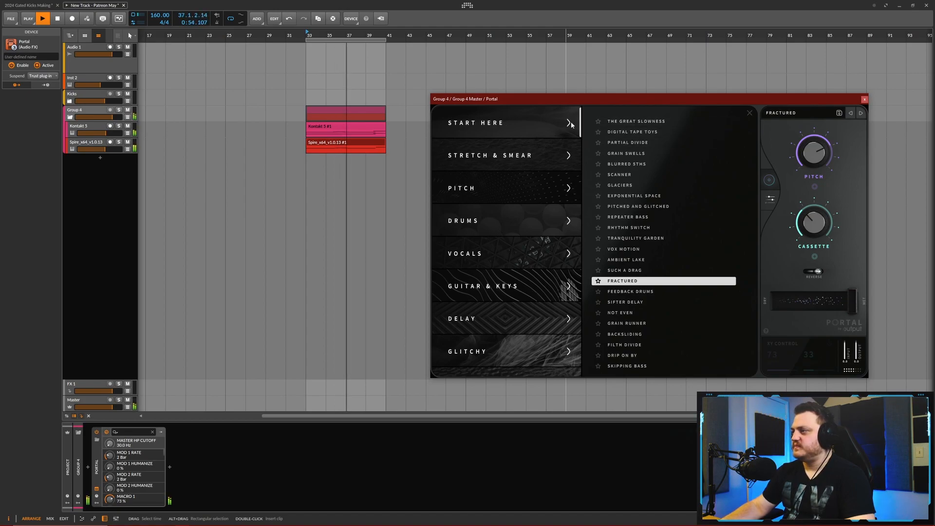
left_click(629, 121)
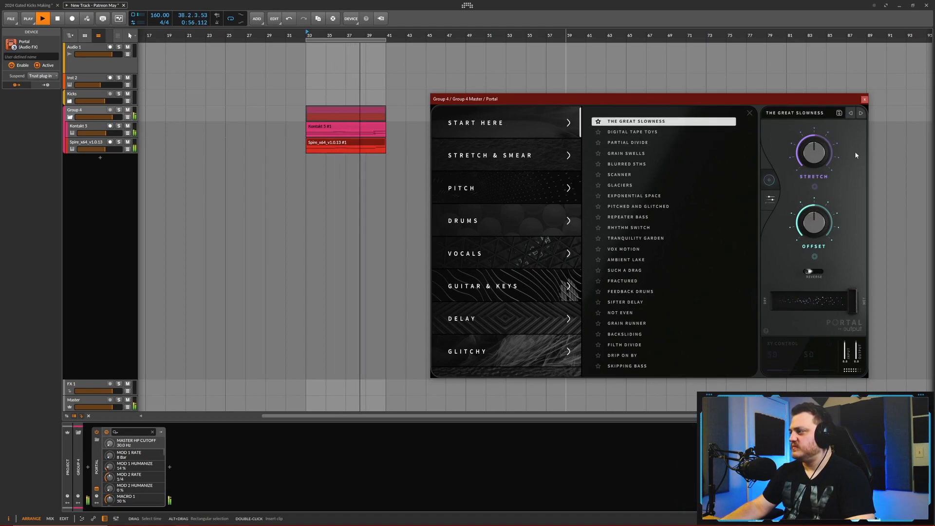
left_click(749, 115)
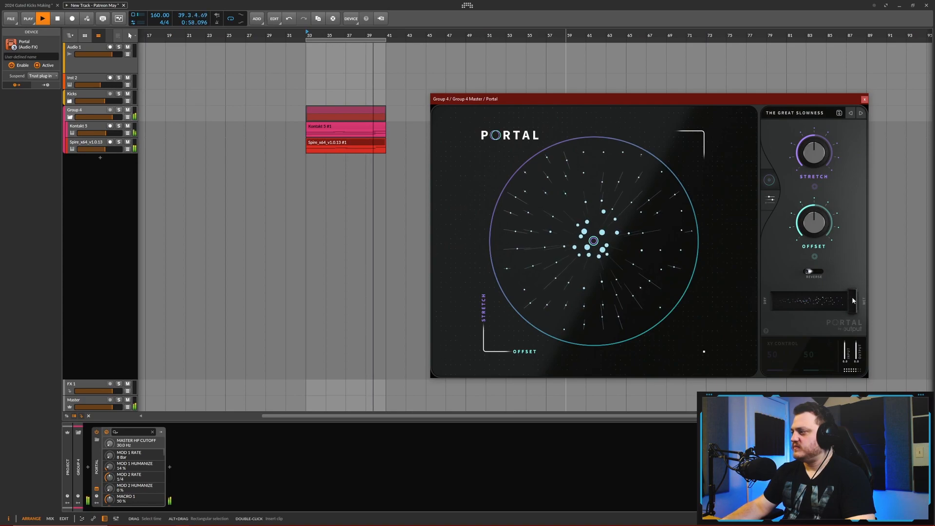
left_click_drag(851, 296, 827, 300)
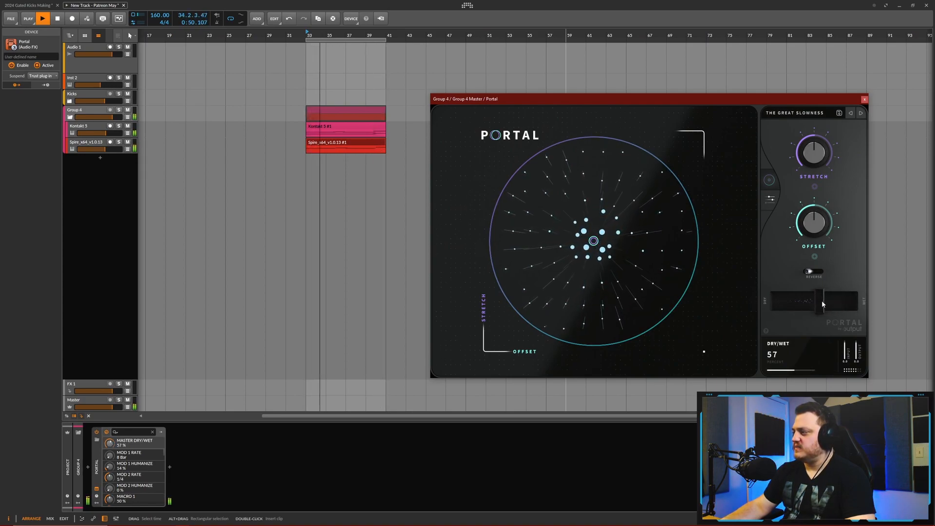
left_click(865, 99)
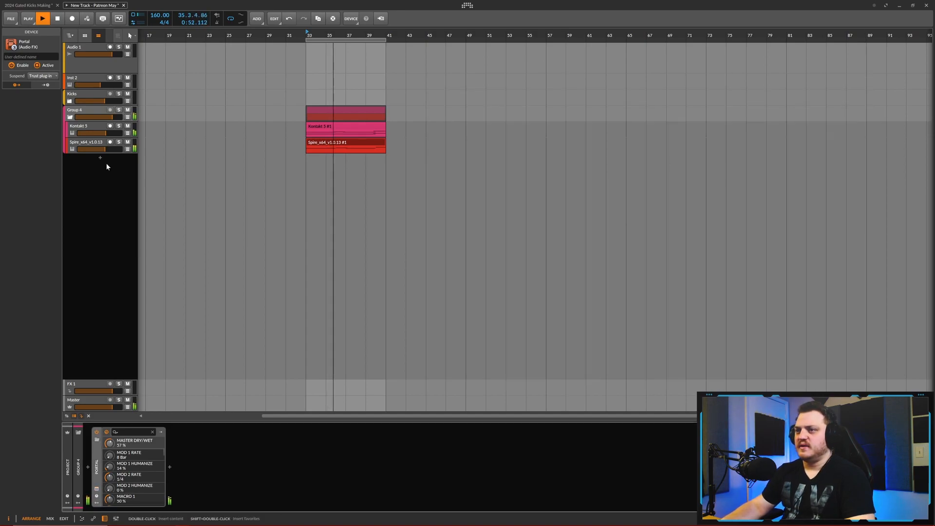
- Open the Kontakt 5 track's instrument and set the Gravity pad's envelope attack to about 15 ms
left_click(94, 125)
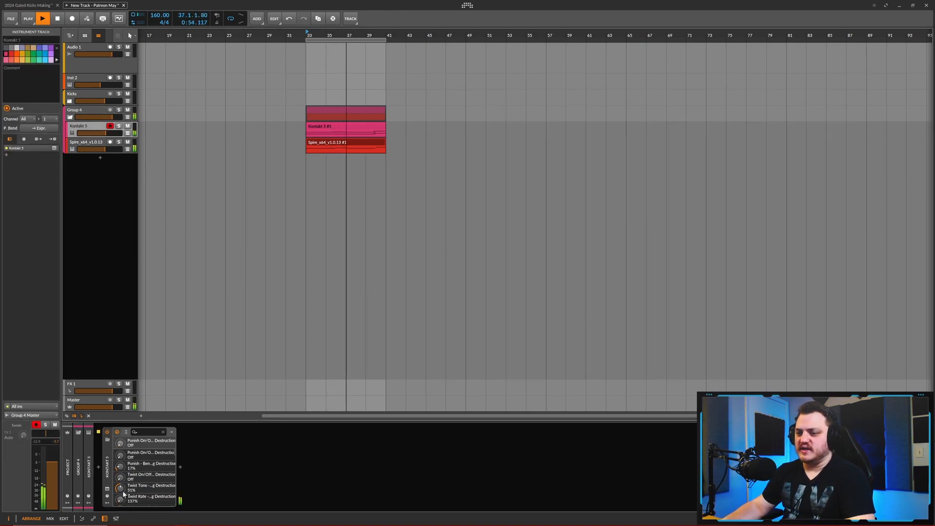
left_click(108, 490)
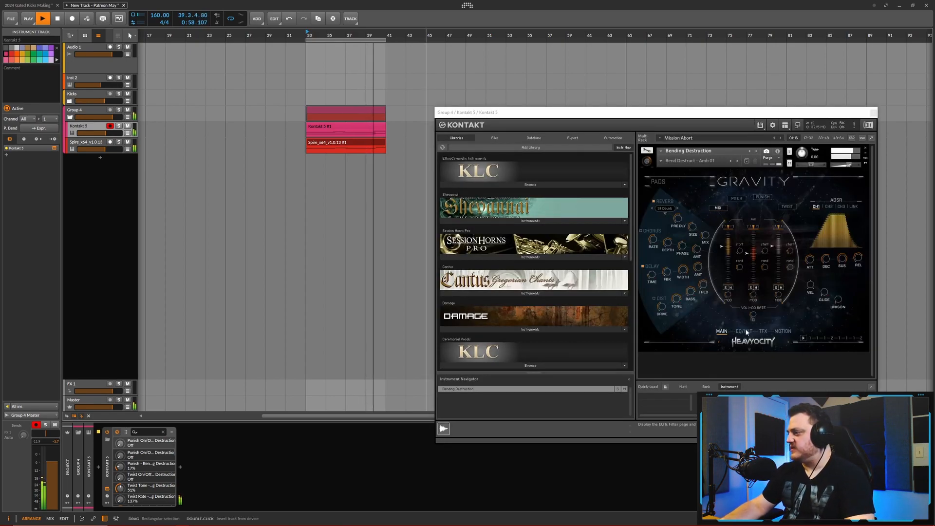
left_click(811, 262)
left_click_drag(811, 264, 812, 268)
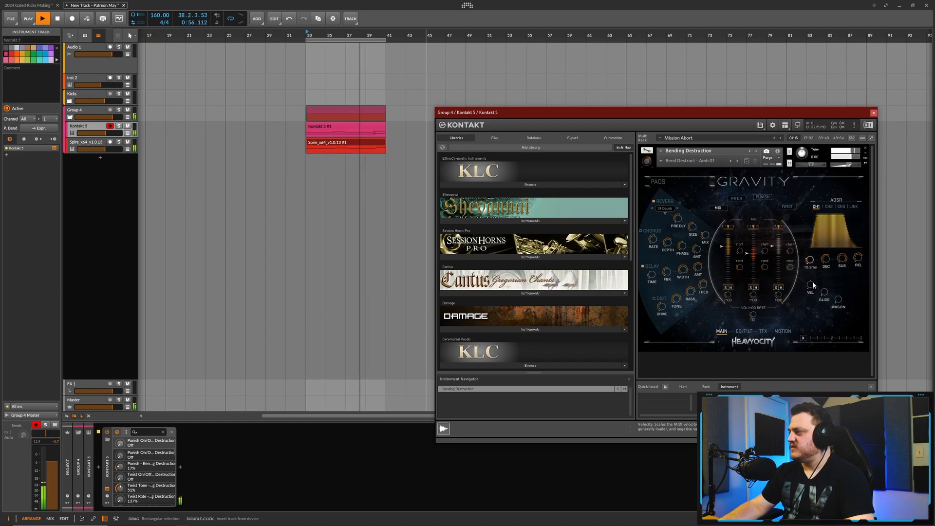
- Raise the Gravity pad's Punish amount to 61% and close the Kontakt window
left_click(762, 196)
left_click_drag(750, 271, 751, 185)
left_click(873, 112)
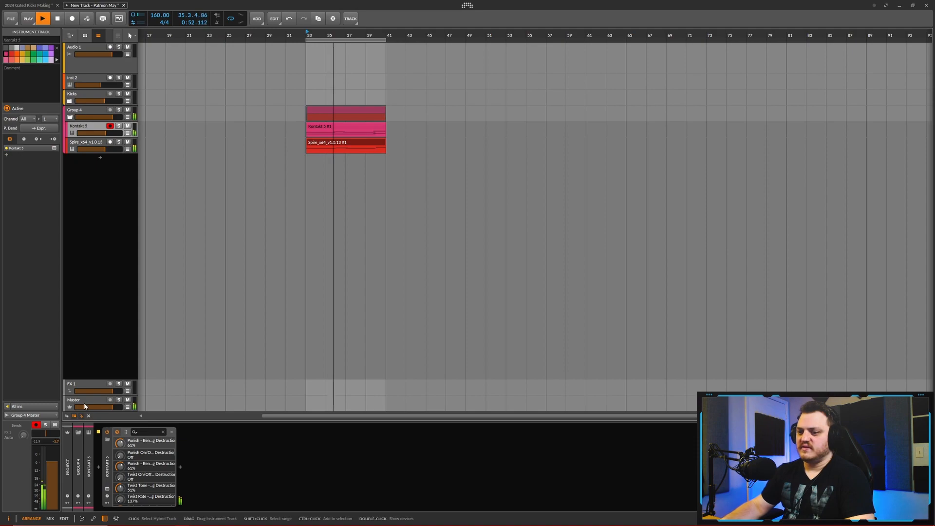
- Set Portal's master dry/wet mix on Group 4 to 0% and insert the Fury distortion plug-in after it
left_click(81, 118)
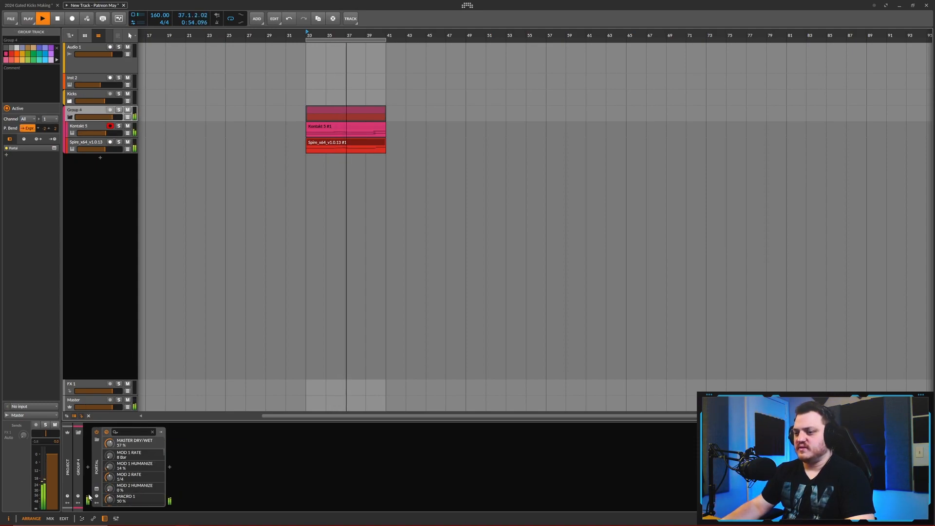
left_click_drag(819, 307, 759, 309)
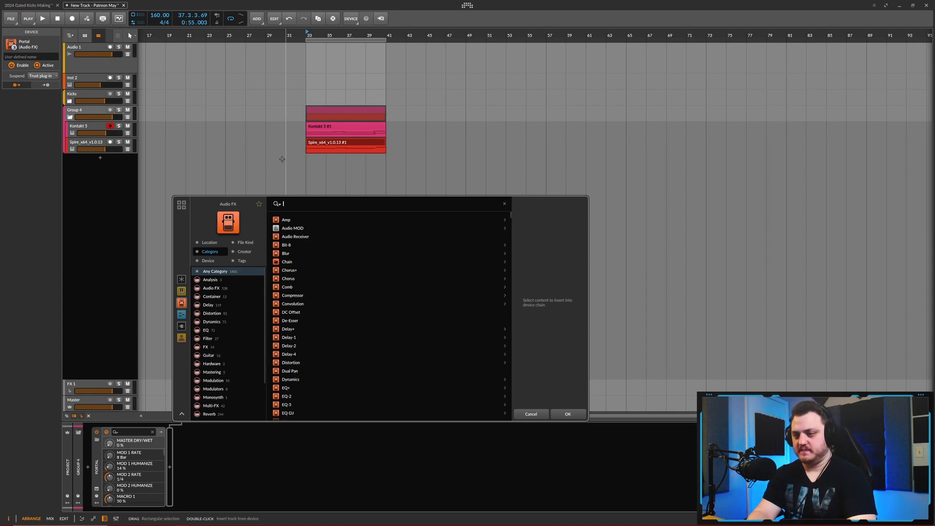
left_click(213, 315)
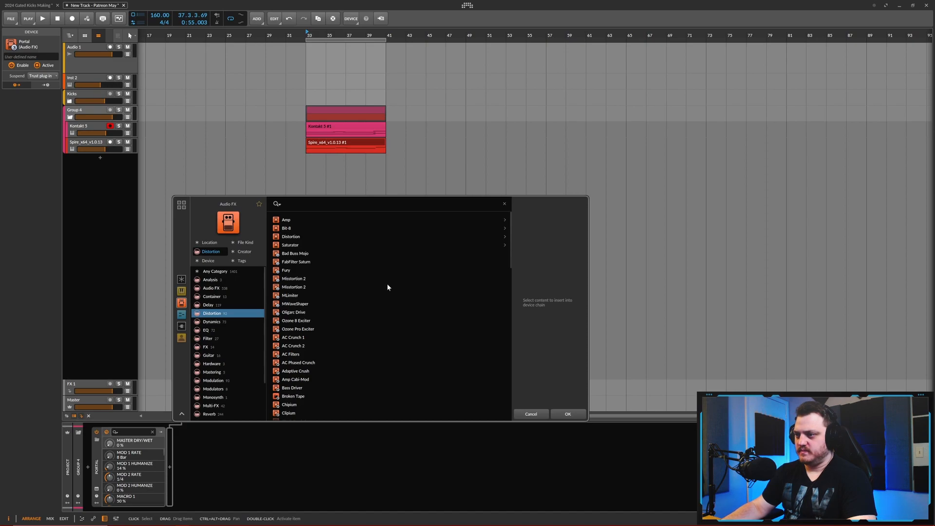
left_click(289, 268)
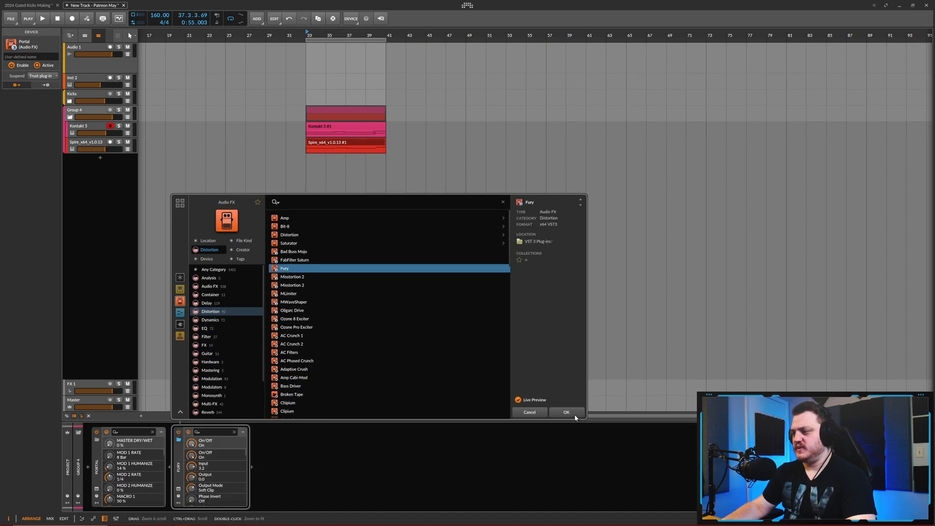
left_click(575, 414)
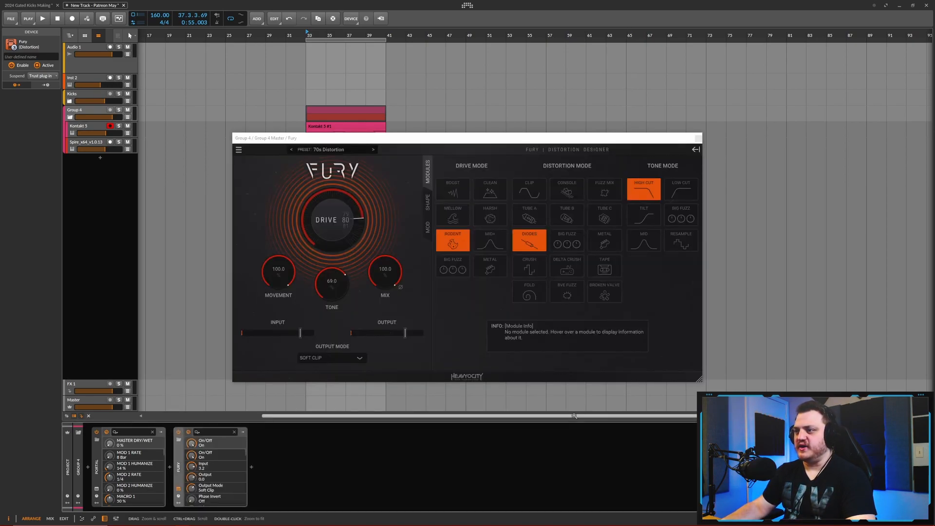
- Audition Fury's presets one after another on the playing group, up to Louder and Wider
key("space")
left_click_drag(431, 138, 570, 127)
left_click(512, 138)
left_click(512, 138)
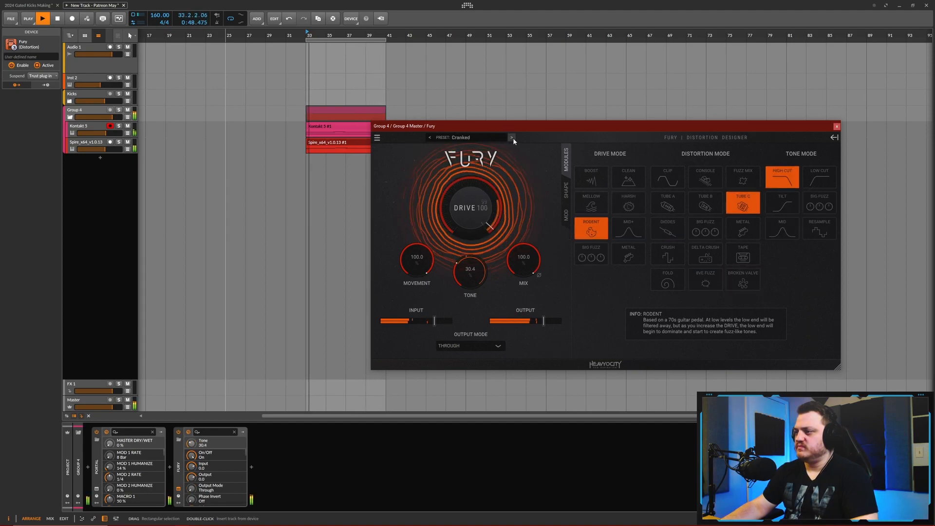
left_click(512, 138)
left_click(512, 138)
left_click(512, 137)
left_click(512, 137)
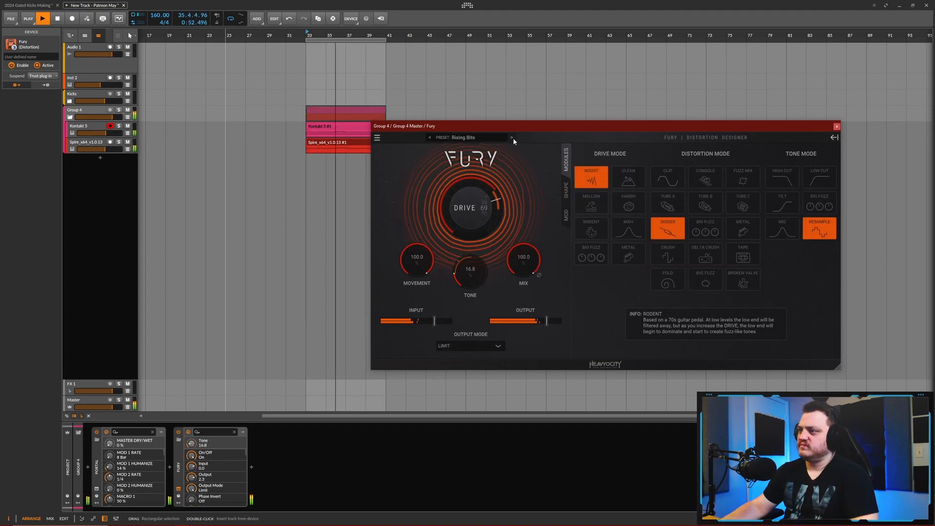
left_click(512, 137)
left_click(512, 138)
left_click(512, 138)
left_click(513, 138)
left_click(513, 138)
left_click(512, 138)
- Load Fury's Biting Synth Bass preset
left_click(472, 138)
mouse_move(474, 209)
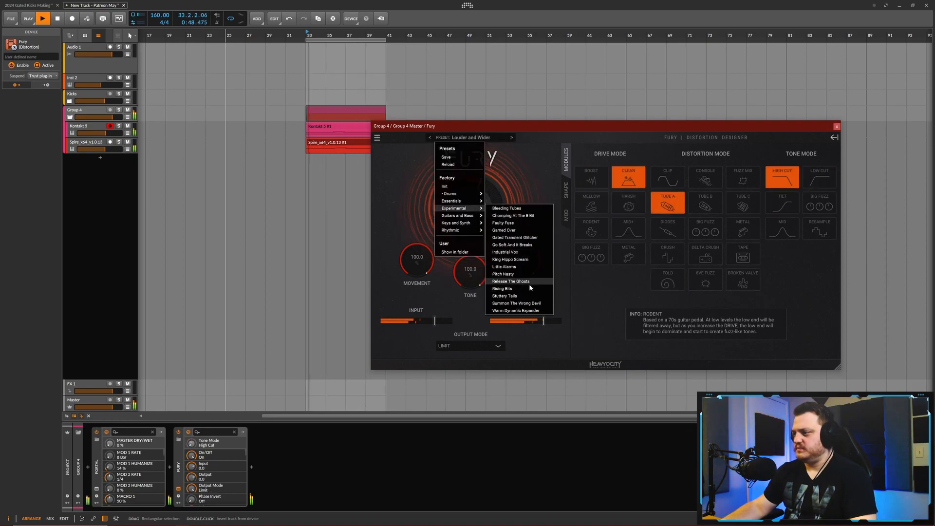
left_click(509, 237)
- Lower the Kontakt 5 track volume, set Fury's mix to 61.2%, and set the Spire track volume to -6.9 dB
left_click_drag(106, 133, 101, 133)
left_click_drag(104, 149, 100, 149)
left_click_drag(523, 258, 528, 297)
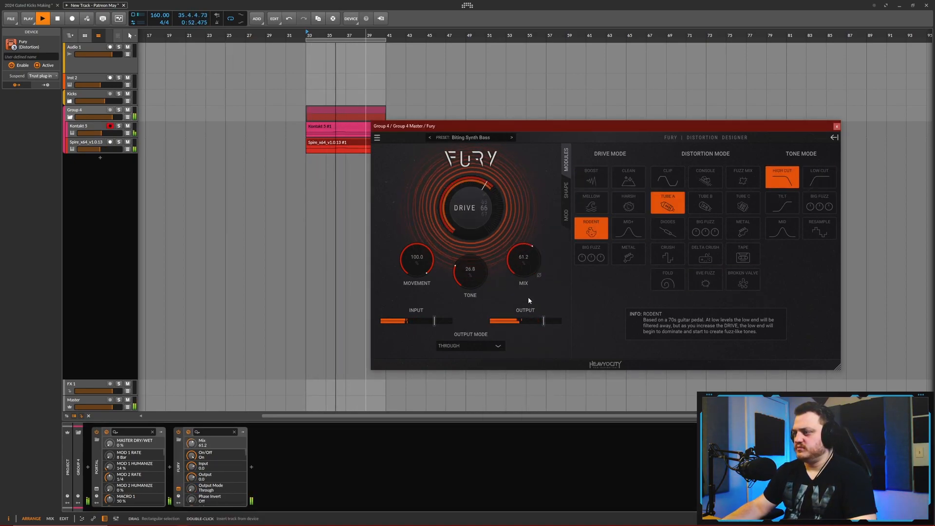
left_click_drag(100, 149, 104, 149)
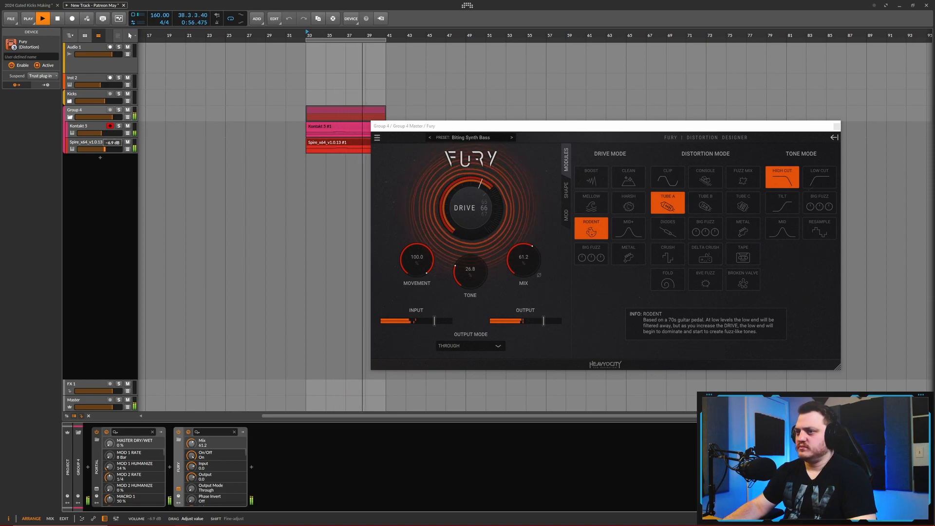
key("space")
- Play the group back through Fury and fine-tune its mix to 60.8%
left_click_drag(524, 126, 565, 118)
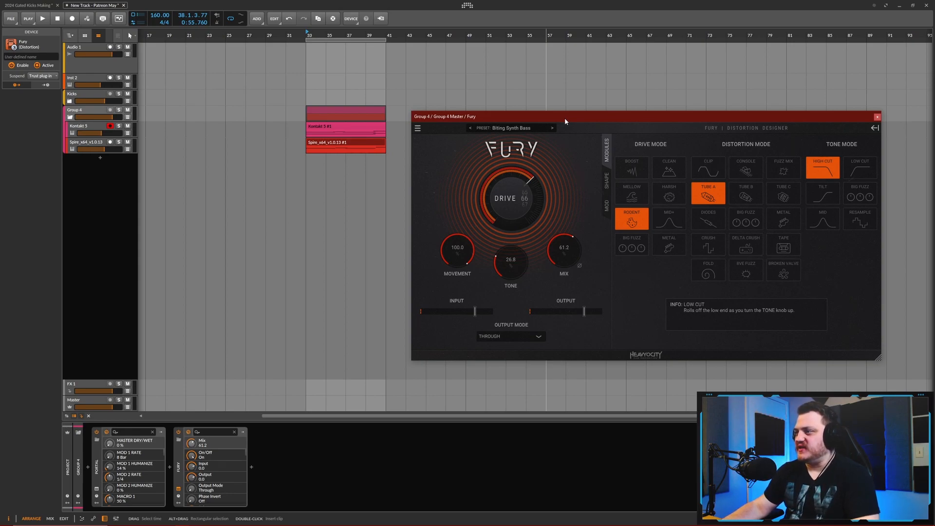
left_click_drag(569, 119, 576, 119)
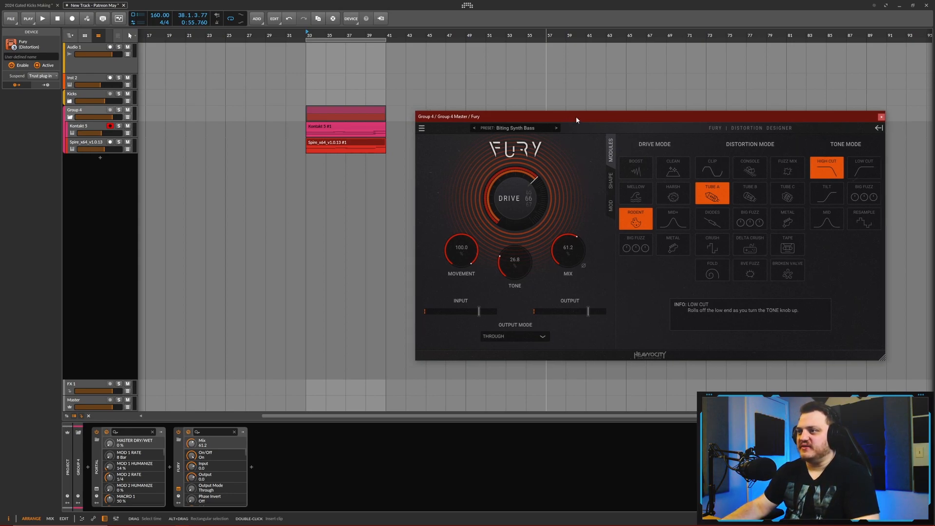
left_click(247, 96)
key("space")
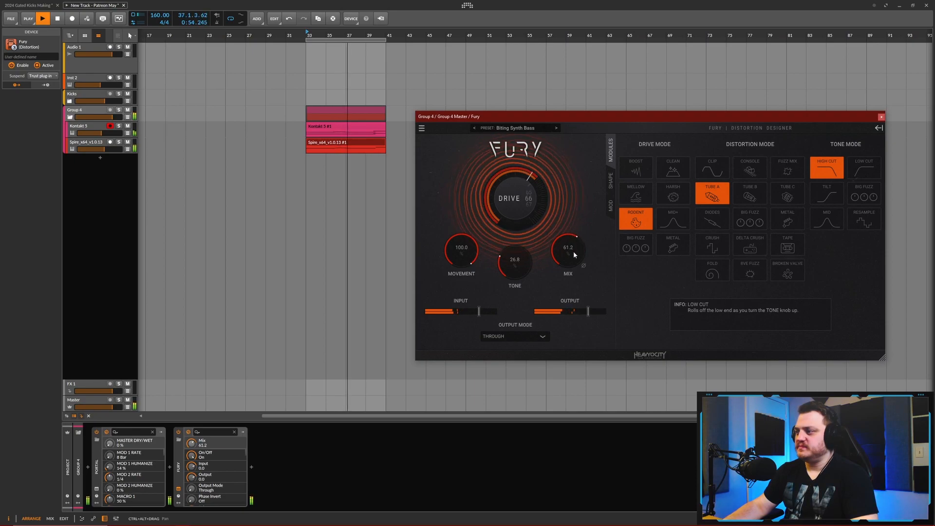
left_click_drag(574, 252, 573, 253)
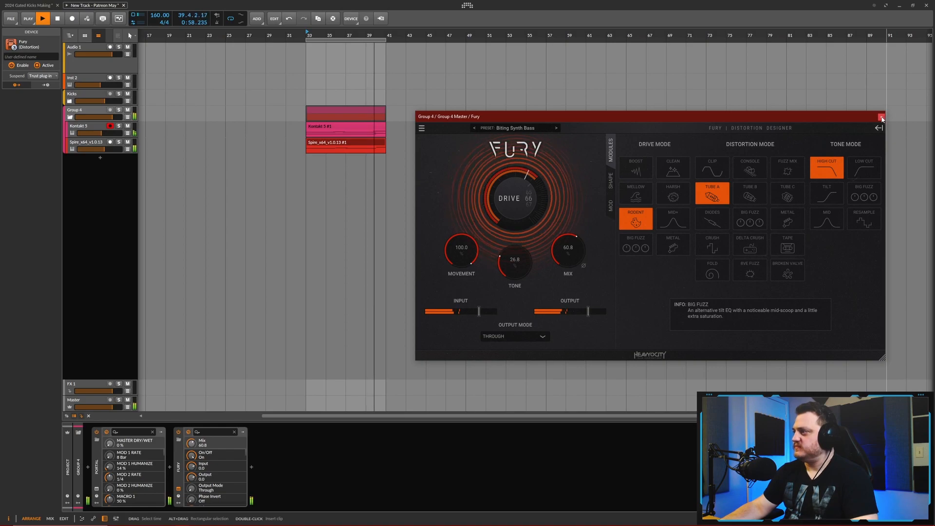
key("space")
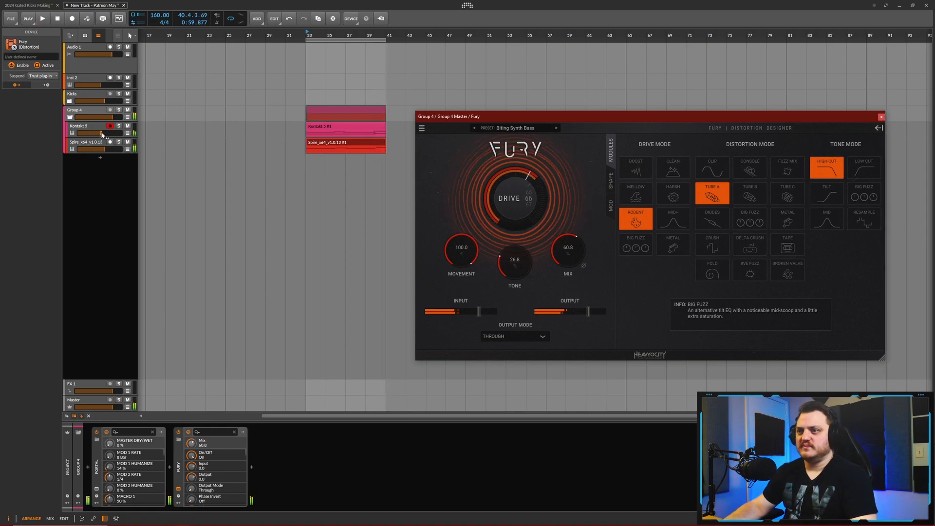
- Set the Kontakt 5 track volume to -5.0 dB, lower the Spire track slightly, and close Fury
left_click(102, 134)
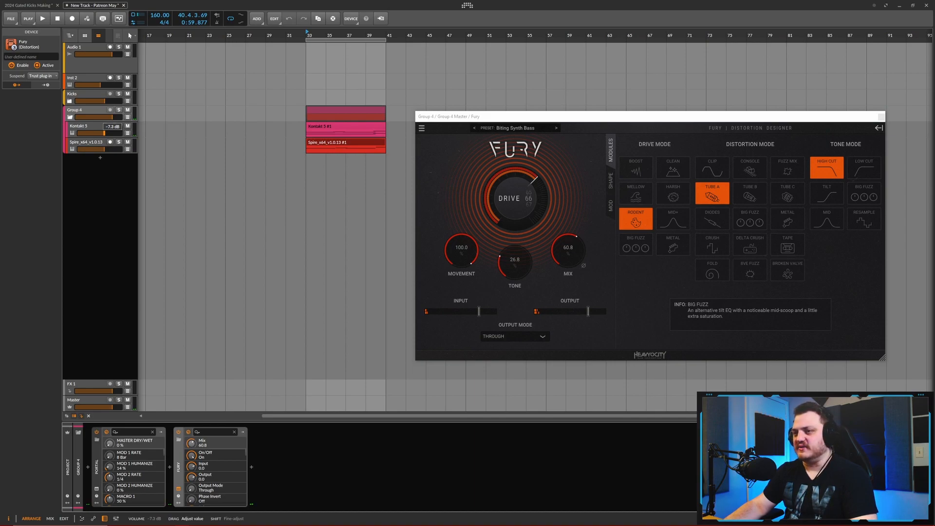
key("space")
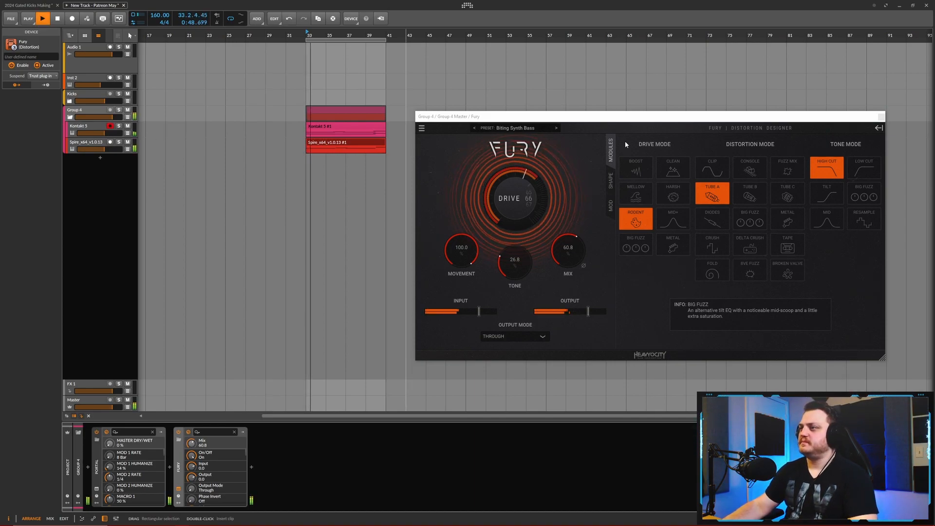
left_click_drag(103, 133, 107, 133)
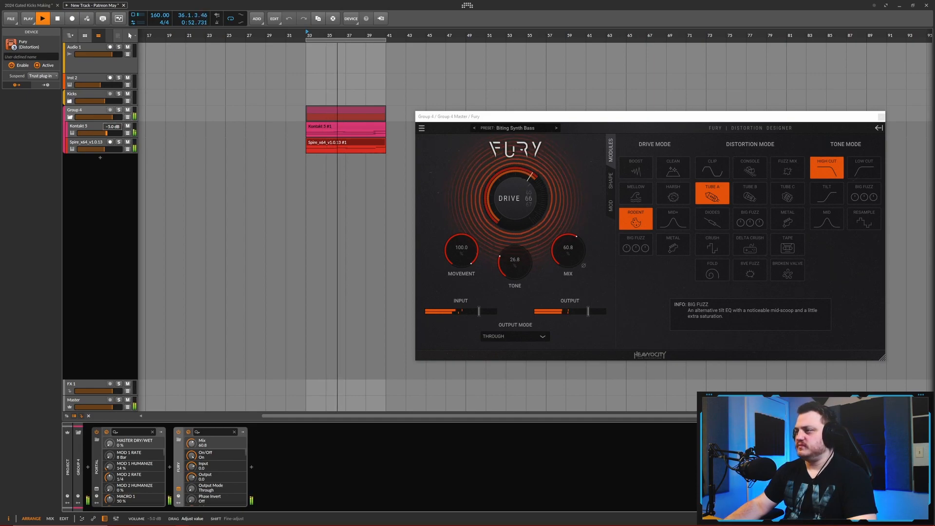
left_click_drag(104, 149, 103, 149)
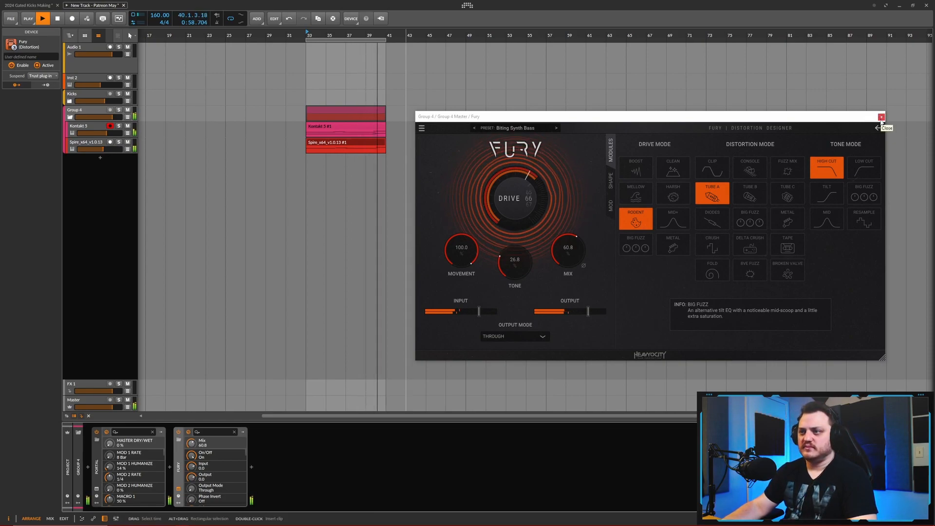
key("space")
left_click(881, 118)
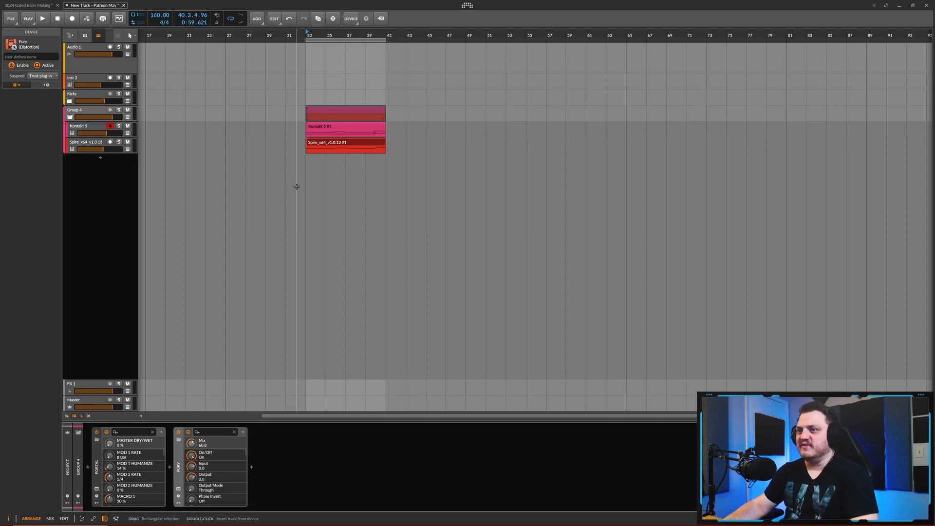
- Add a Sylenth1 instrument track and load preset 068, Atmosphere Bell Pluck Thing
left_click(101, 160)
left_click(202, 201)
type("syl")
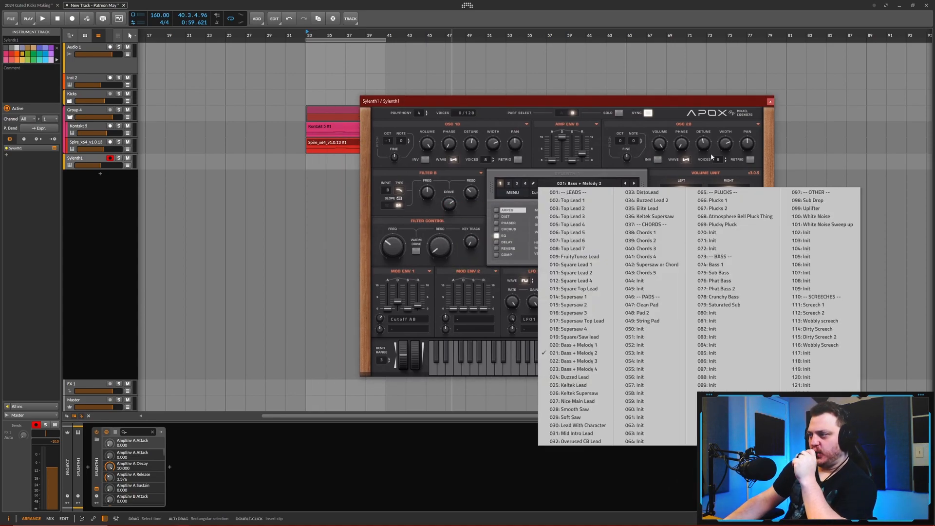
left_click(773, 201)
left_click(576, 360)
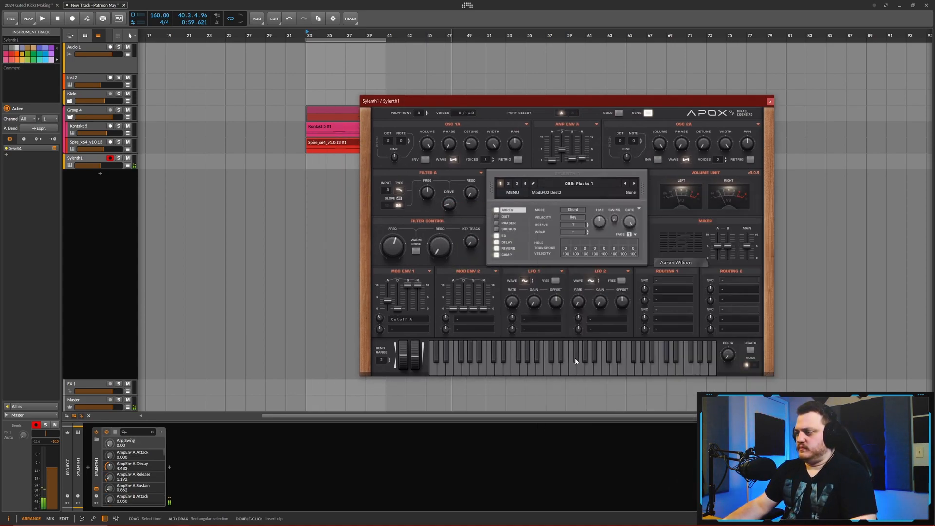
left_click(633, 183)
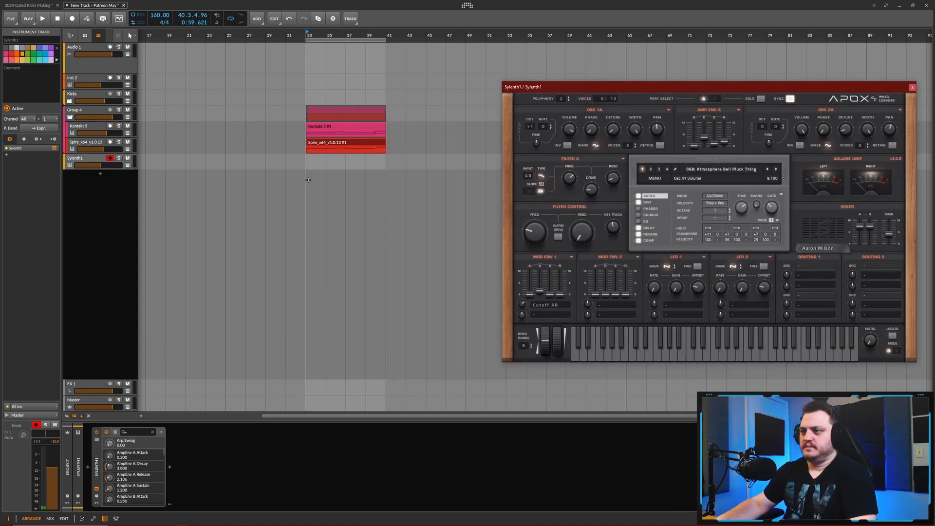
- Create an eight-bar Sylenth1 clip beneath the Spire clip and draw a two-bar F2 note at its start
double_click(309, 162)
left_click_drag(310, 163, 383, 163)
double_click(351, 159)
key("space")
double_click(137, 328)
left_click_drag(139, 328, 223, 335)
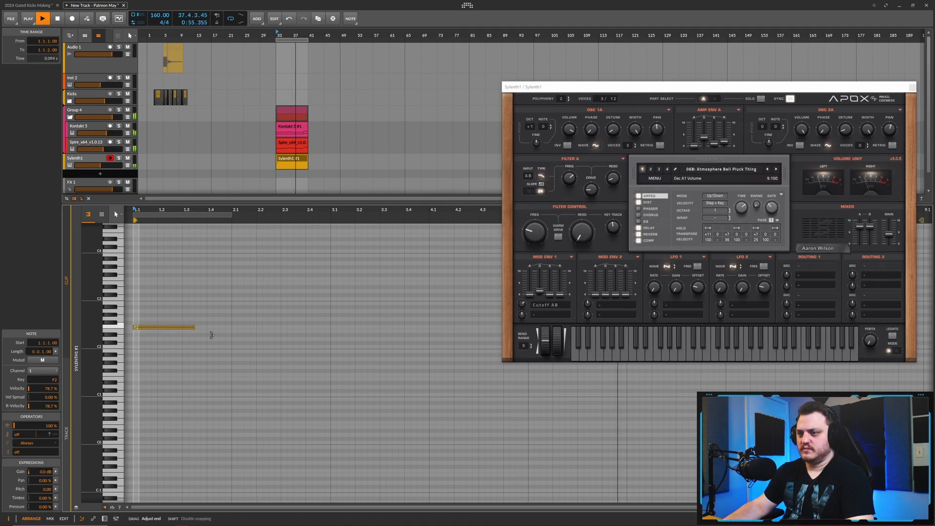
scroll(211, 335, "down", 2)
left_click_drag(223, 334, 288, 335)
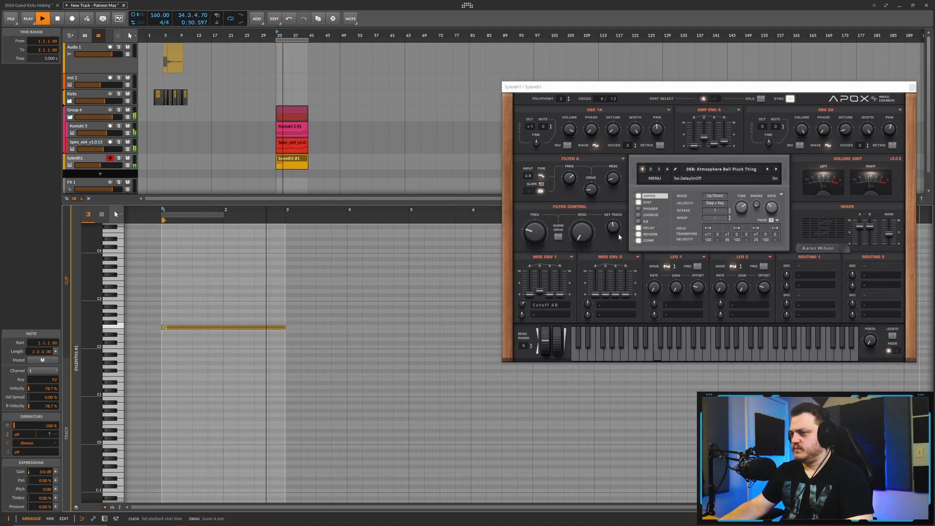
- Duplicate the F2 note into bar 3 as a half-bar F#2 followed by a half-bar F#3
key("Up")
key("ctrl+d")
key("Up")
key("Up")
key("Up")
key("Up")
left_click_drag(409, 322, 328, 306)
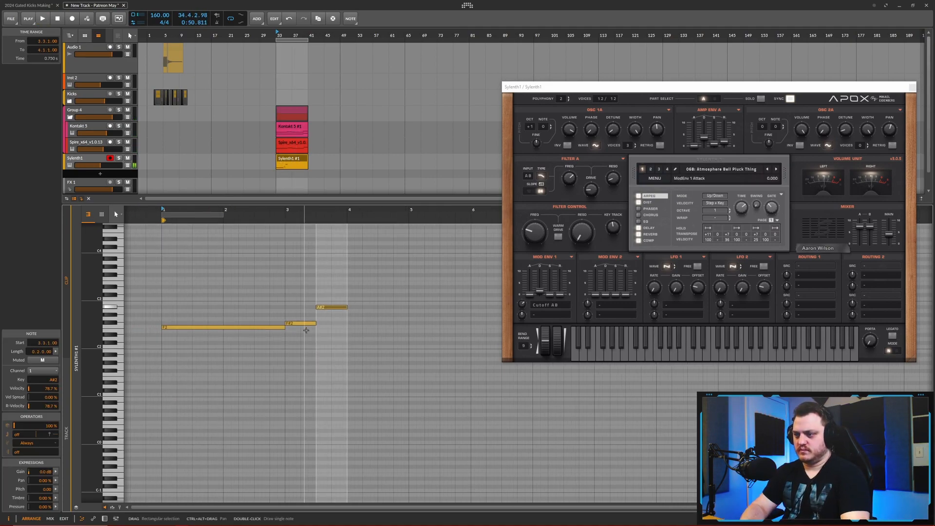
key("ctrl+d")
left_click(330, 308)
key("Up")
key("Up")
key("Up")
key("Up")
key("Up")
- Fill bar 4 with a half-bar F2 followed by one-beat F#3 and F3 notes, and play it back
key("Up")
key("Up")
key("Up")
left_click(362, 323)
key("space")
key("space")
key("Down")
left_click(390, 307)
key("Up")
key("Up")
key("Up")
key("Up")
key("Up")
key("Up")
key("Up")
key("Up")
left_click_drag(409, 276, 394, 275)
key("ctrl+d")
key("Down")
- Shorten the opening F2 note to half a bar and duplicate it as an F#3 filling the rest of bar 1
key("space")
key("space")
left_click_drag(284, 327, 192, 327)
key("space")
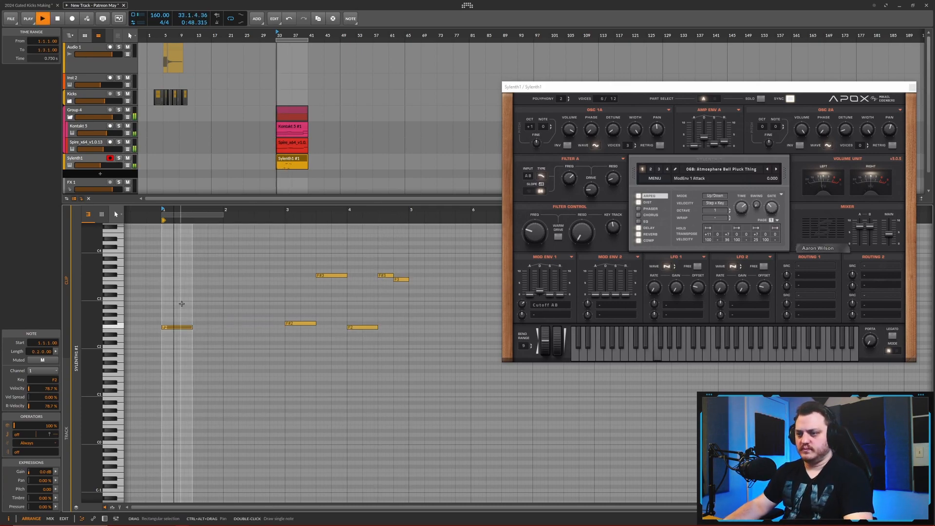
key("space")
key("ctrl+d")
key("shift+Up")
key("Up")
key("space")
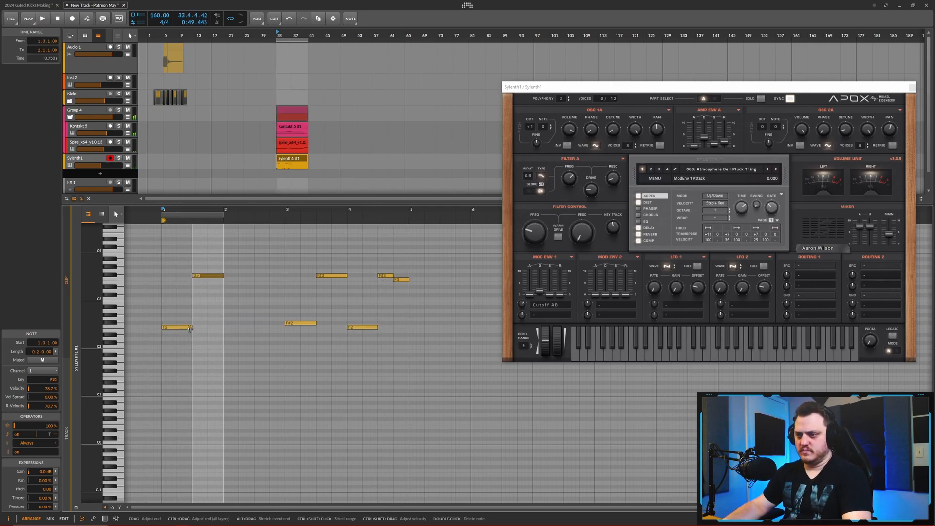
left_click_drag(191, 327, 223, 327)
key("ctrl+z")
- Fill bar 2 with a half-bar F2 followed by a half-bar F3, and play the melody back
key("space")
left_click(226, 327)
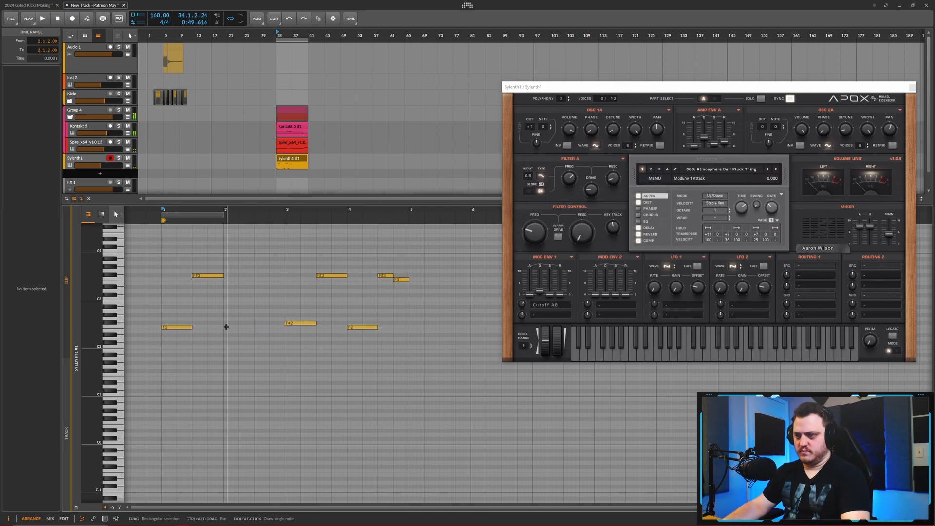
double_click(226, 327)
key("ctrl+d")
key("space")
key("shift+Up")
key("Down")
key("Down")
- Lower bar 3's first note to C2 and duplicate it an octave higher as C3 in the bar's second half
key("space")
key("space")
key("space")
key("space")
left_click(308, 324)
key("Down")
key("space")
key("Down")
key("Down")
key("Down")
key("Down")
key("Down")
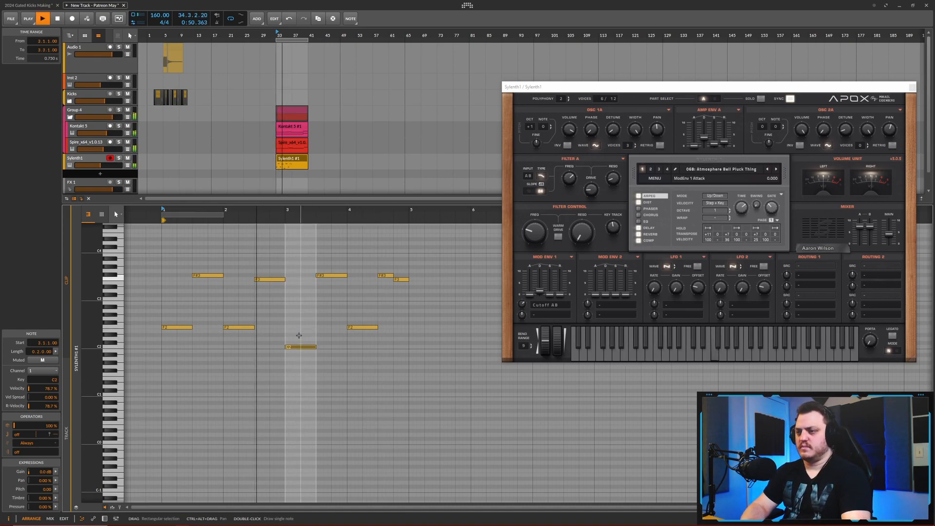
key("ctrl+d")
key("shift+Up")
key("space")
- Transpose the two one-beat notes at the end of bar 4 down to C#3 and C3
left_click_drag(396, 266, 388, 321)
key("Down")
key("Down")
key("Down")
key("Down")
key("Down")
key("space")
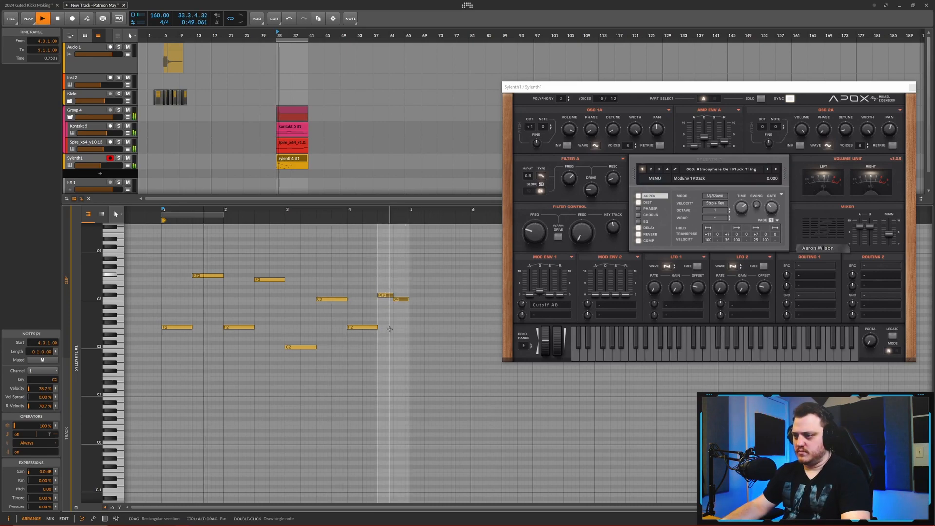
- Raise bar 3's first note to F2 and bar 4's first note to D#3, and play the melody back
left_click(301, 348)
key("space")
key("Up")
key("Up")
key("Up")
key("Up")
key("space")
key("Up")
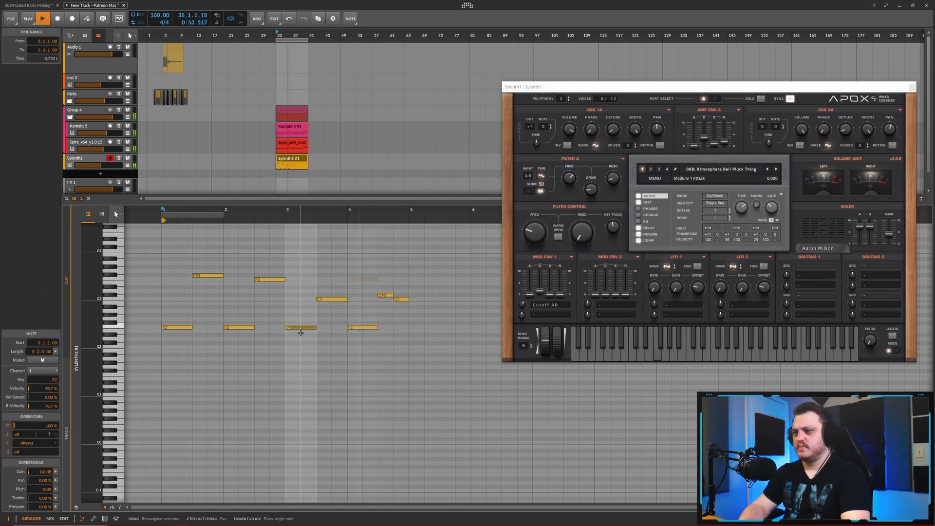
left_click(358, 327)
key("shift+Up")
key("space")
key("space")
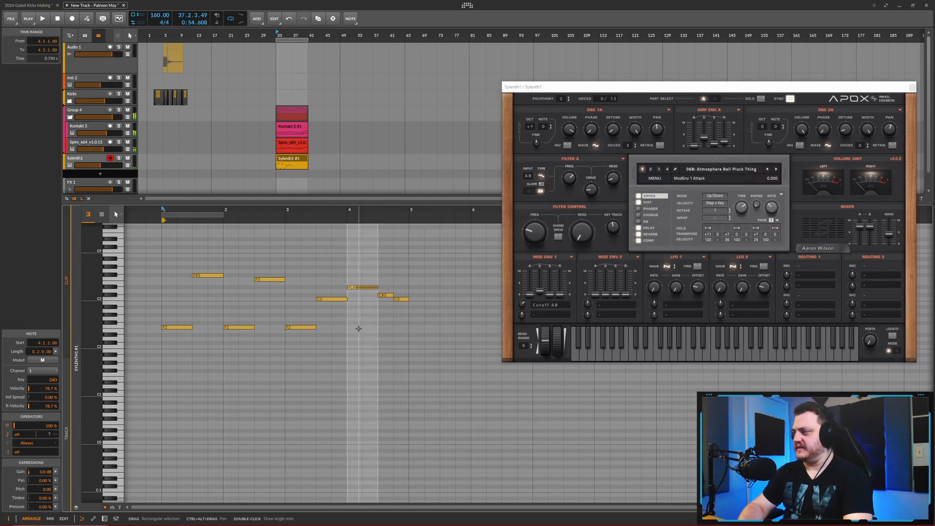
- Turn on Sylenth1's warm drive, adjust the filter control resonance, and set its cutoff to 1.640 during playback
key("space")
left_click_drag(538, 238, 540, 253)
left_click(559, 237)
left_click(590, 235)
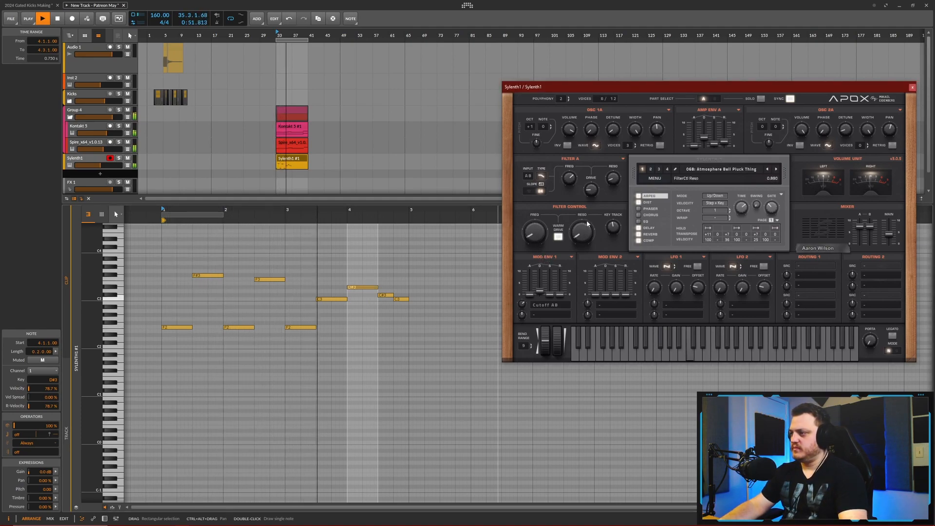
left_click_drag(588, 215, 591, 190)
left_click_drag(539, 234, 539, 225)
key("space")
- Duplicate the four-bar note pattern in the Sylenth1 clip into bars 5 to 8
left_click(295, 159)
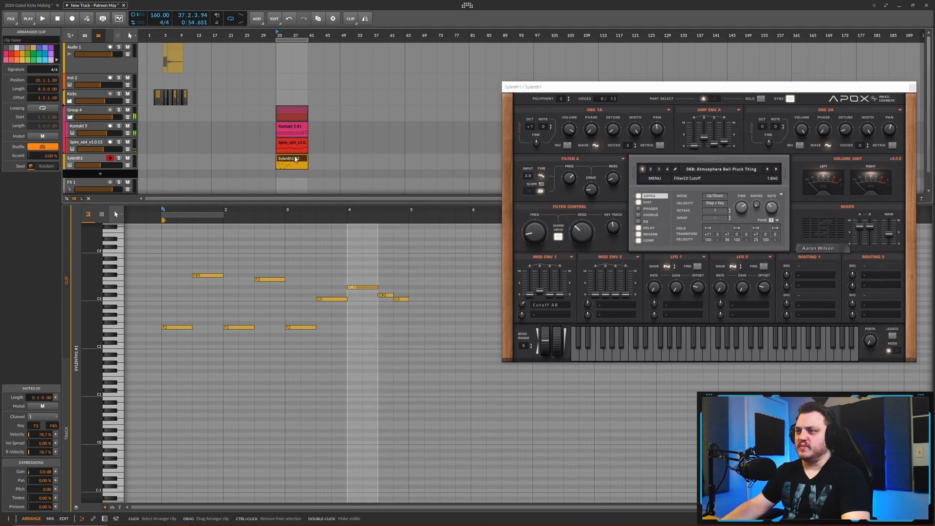
scroll(315, 268, "down", 4)
left_click_drag(355, 256, 243, 365)
key("ctrl+d")
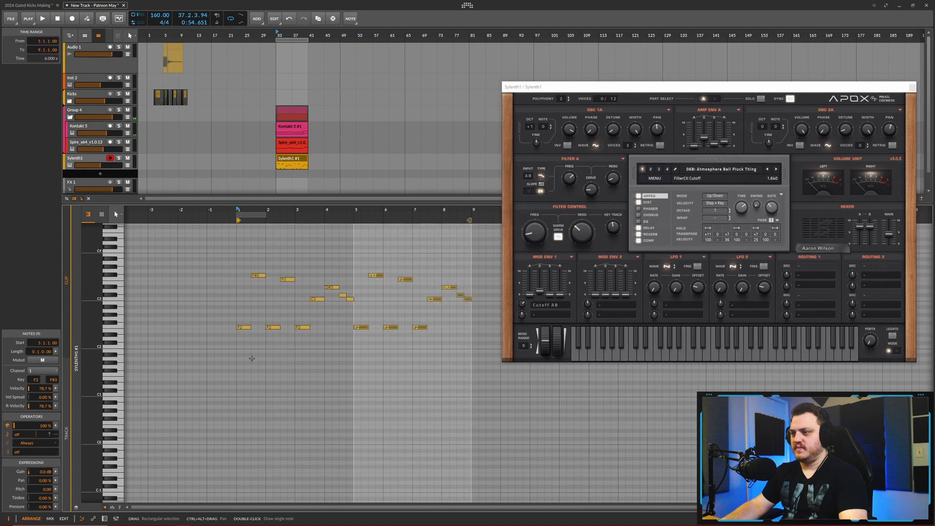
- Play the full clip and lower Sylenth1's filter control cutoff to 0.787
key("space")
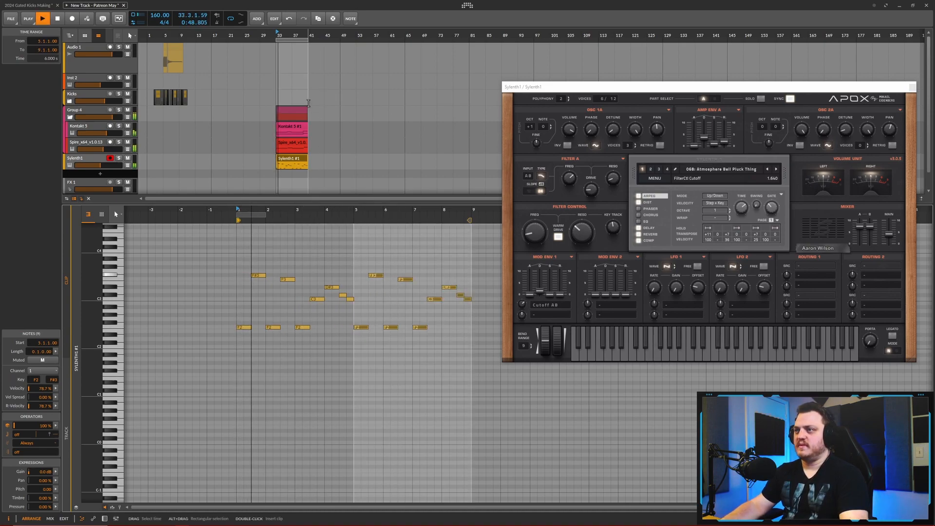
scroll(376, 148, "up", 3)
left_click_drag(530, 236, 542, 258)
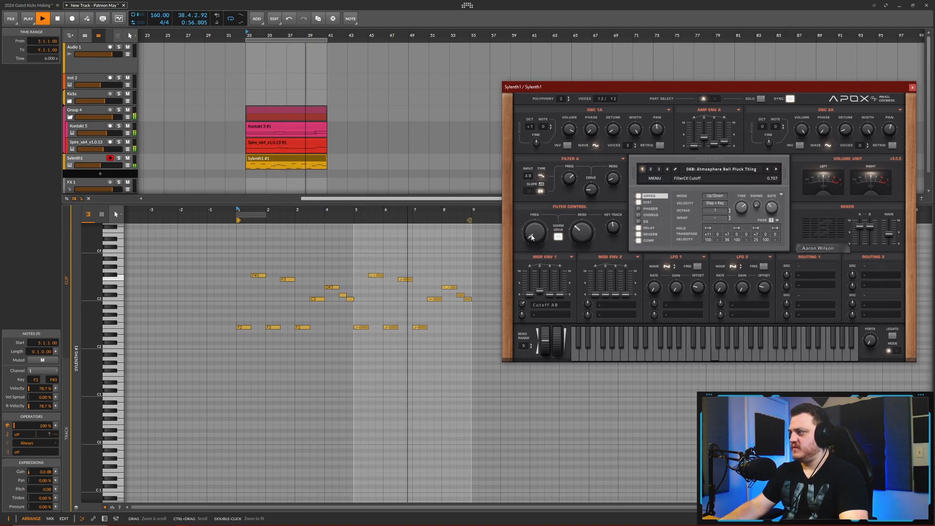
left_click_drag(534, 234, 533, 233)
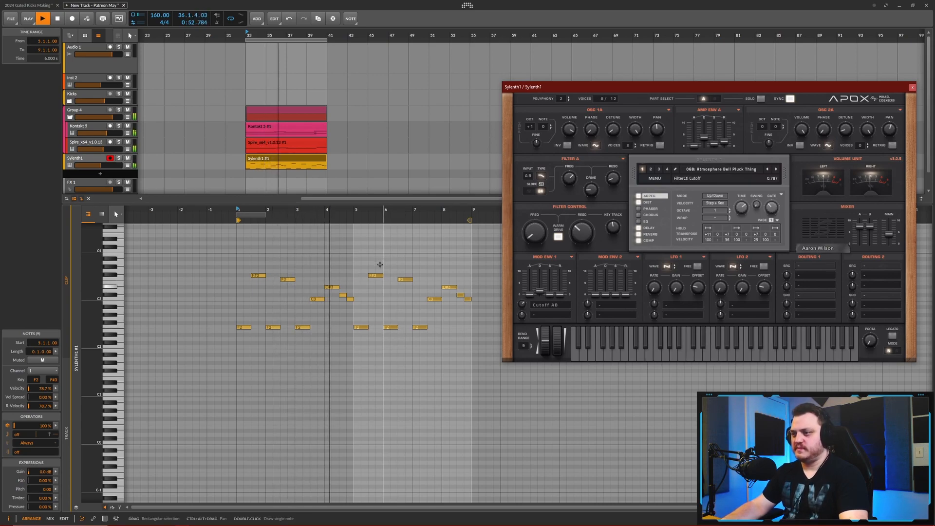
- Deselect the notes and raise Sylenth1's filter control cutoff to 2.067 during playback
left_click(407, 262)
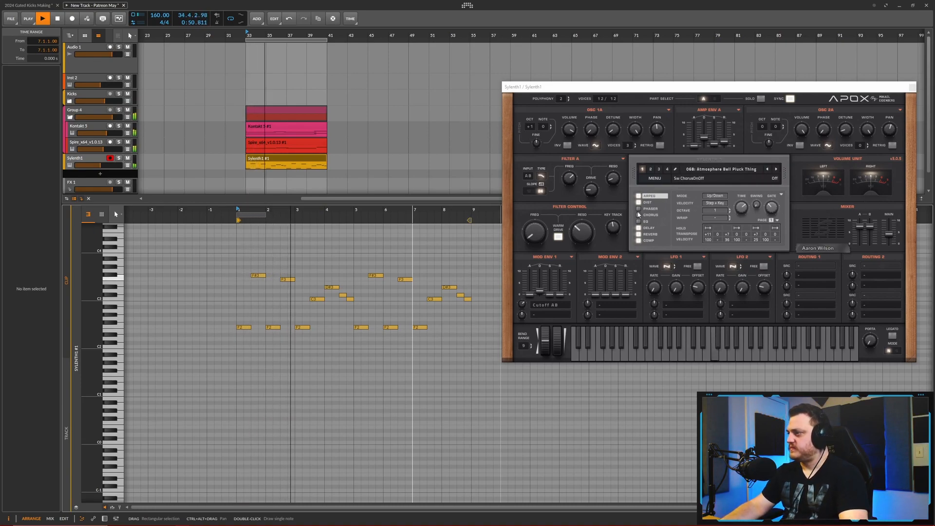
left_click_drag(540, 230, 541, 210)
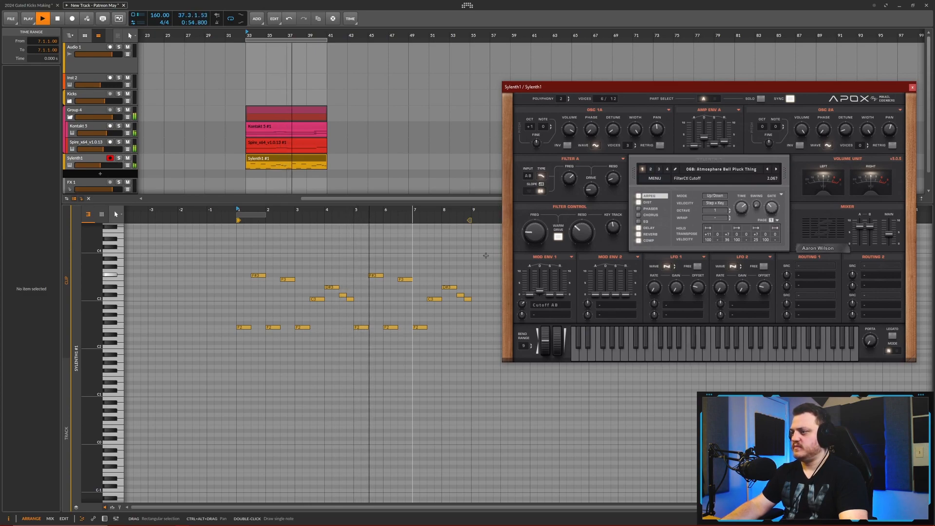
- Try the whole Sylenth1 melody one octave lower, and return it to its original octave
left_click_drag(473, 247, 240, 367)
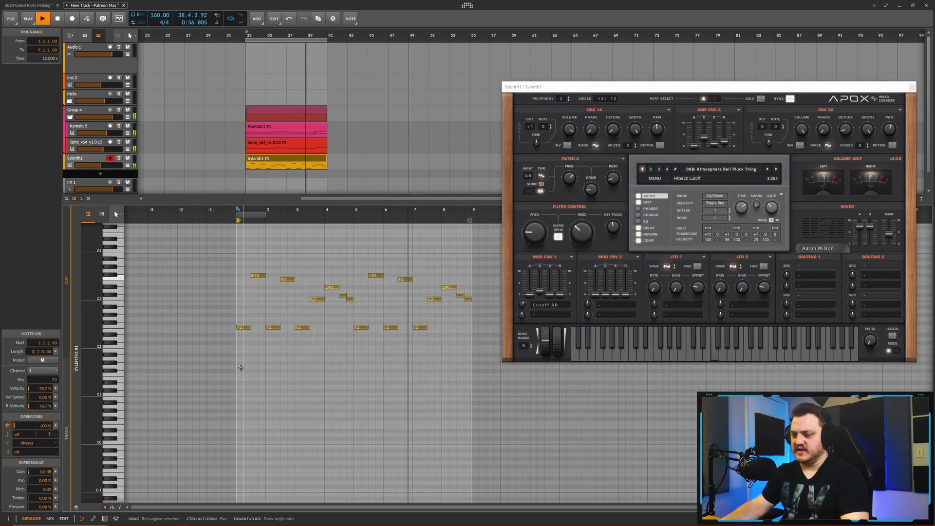
key("shift+Down")
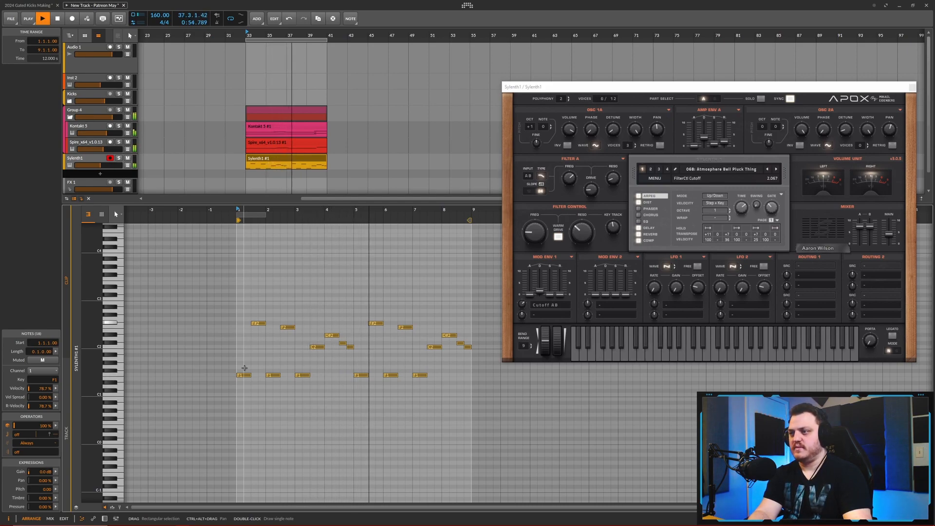
key("shift+Up")
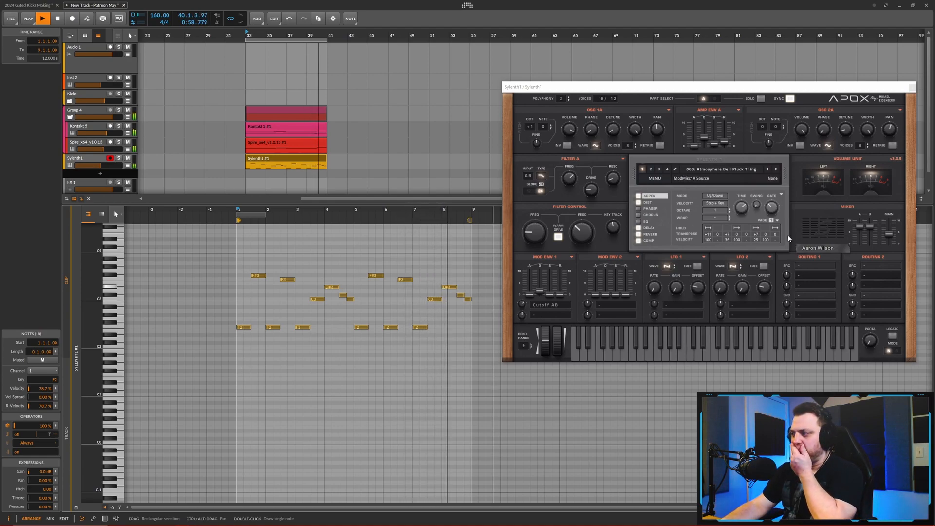
- Set Sylenth1's left delay time to 1/4T, raise the delay feedback, and set the delay dry/wet to 56.14%
mouse_move(534, 232)
left_mouse_down()
mouse_move(535, 221)
mouse_move(534, 237)
left_mouse_up()
left_click(649, 228)
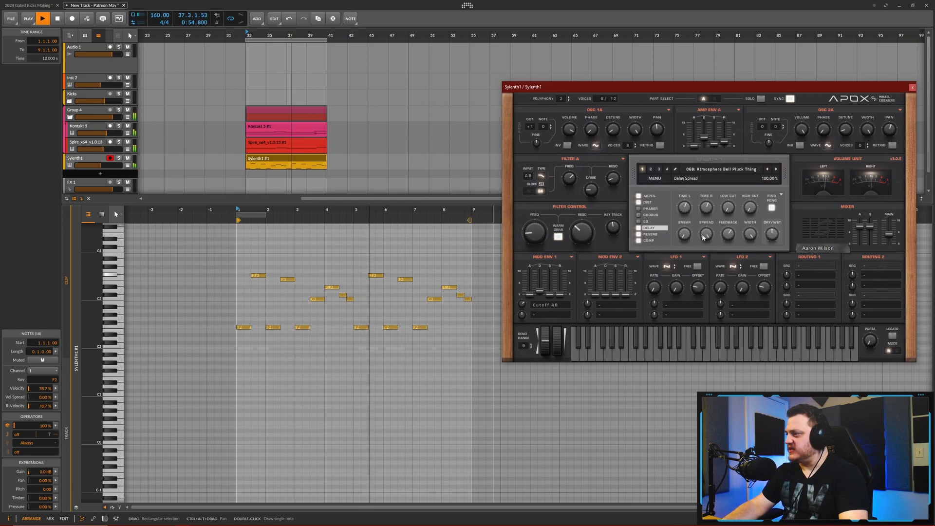
left_click_drag(683, 200, 683, 178)
left_click_drag(725, 235, 728, 208)
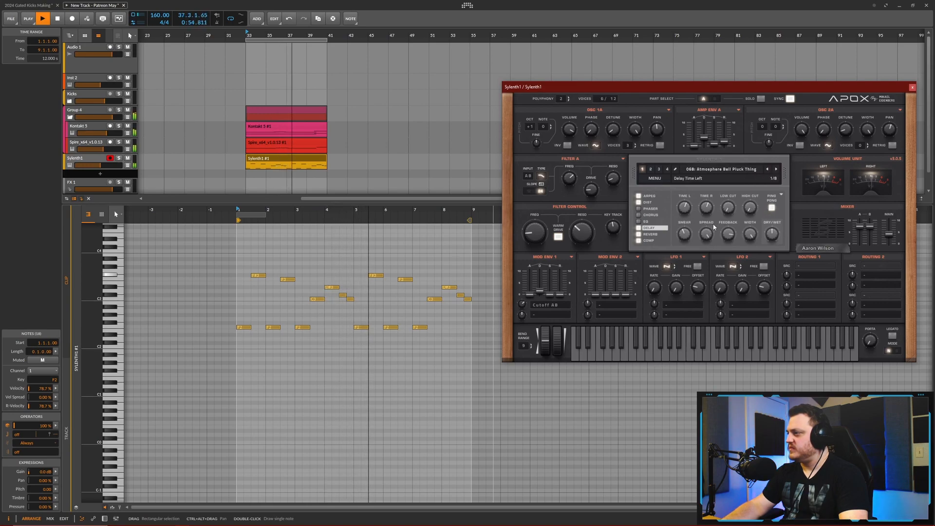
left_click_drag(708, 224, 687, 200)
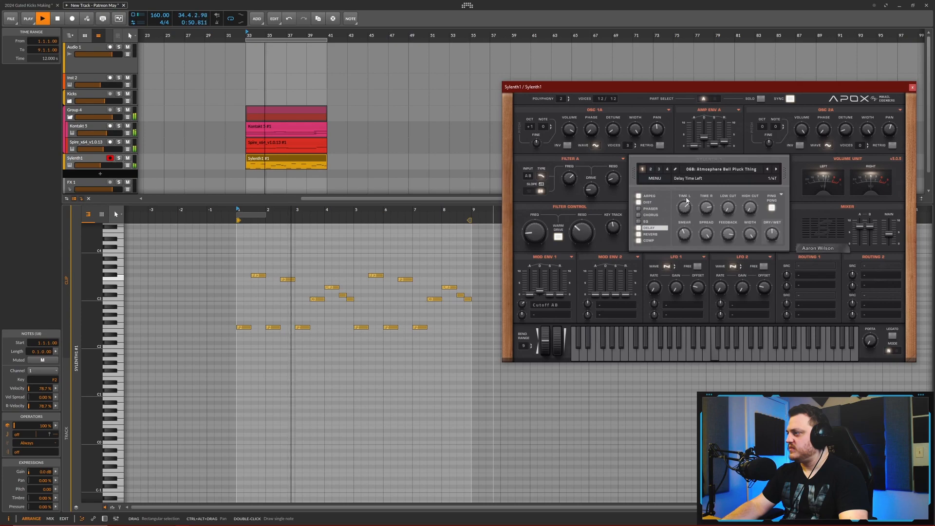
left_click_drag(773, 240, 777, 222)
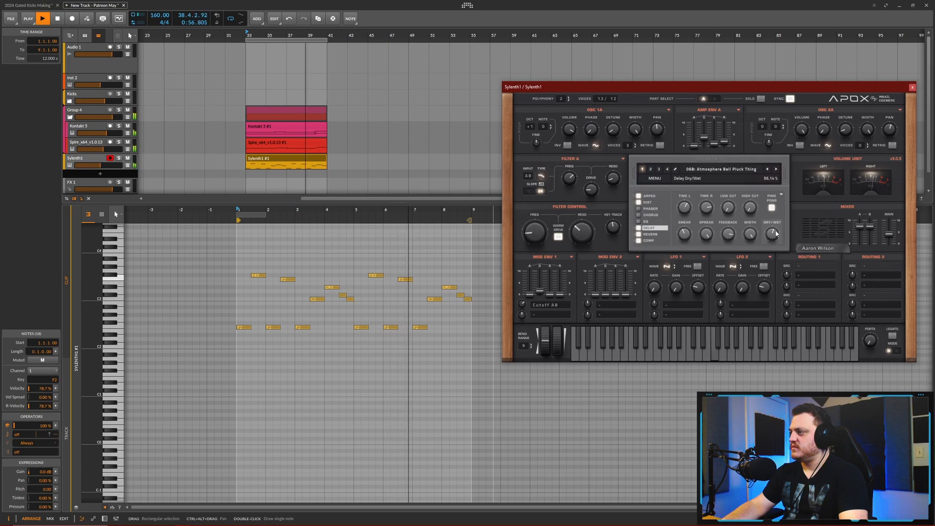
- Set Sylenth1's Mod Env 1 decay to 1.782 and readjust the filter control cutoff
left_click_drag(534, 240, 537, 245)
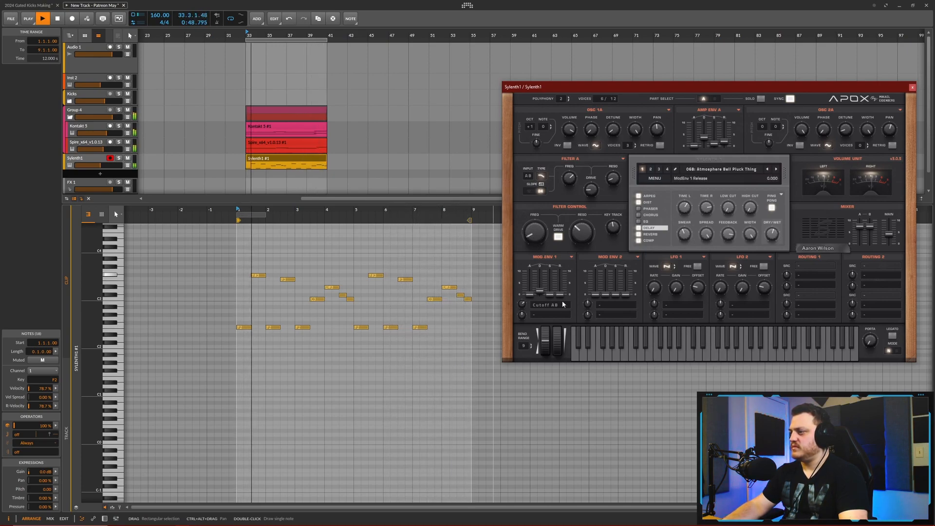
mouse_move(541, 293)
left_mouse_down()
mouse_move(523, 317)
mouse_move(542, 291)
left_mouse_up()
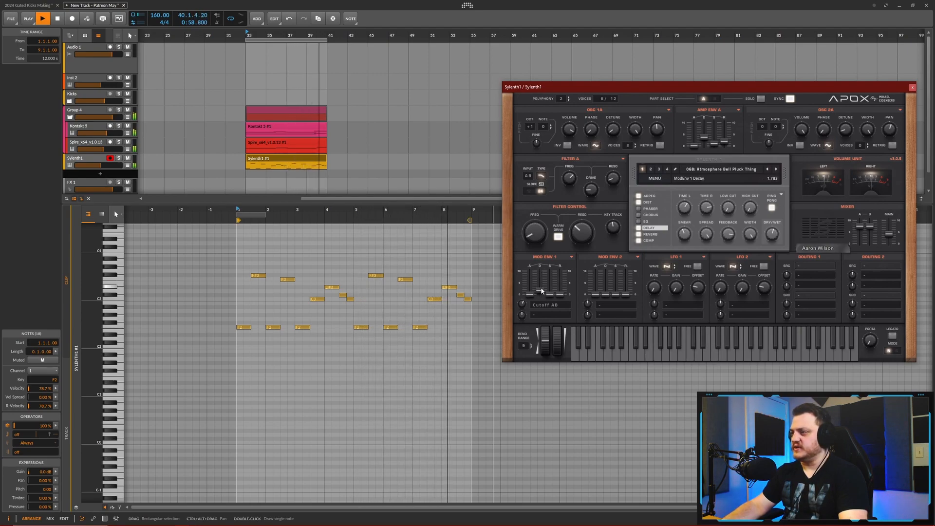
left_click_drag(537, 237, 538, 233)
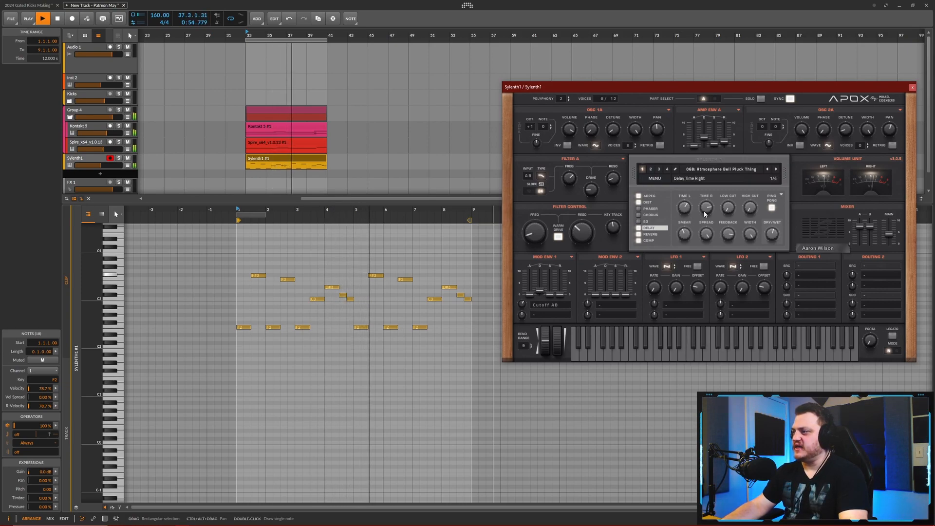
- Fine-tune the Mod Env 1 decay, set the filter control cutoff to 2.973, and adjust the distortion amount
left_click(647, 202)
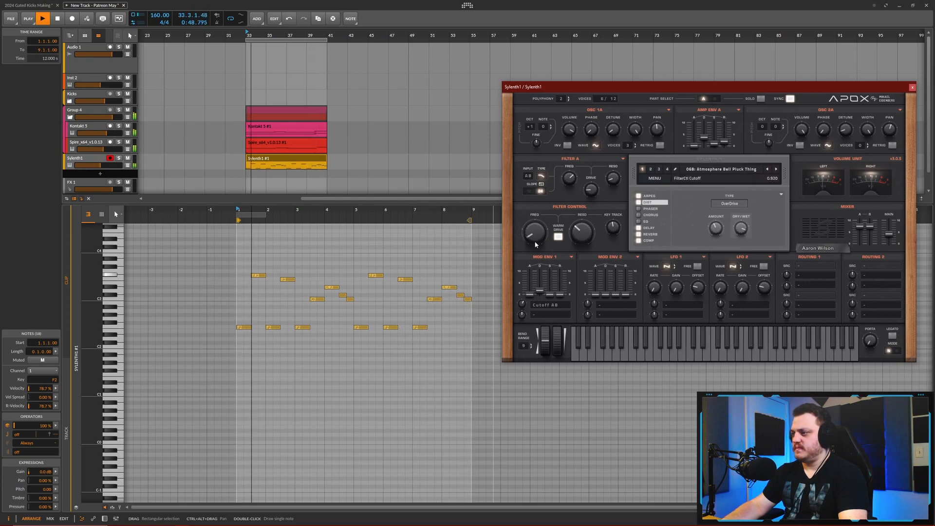
left_click_drag(539, 291, 542, 262)
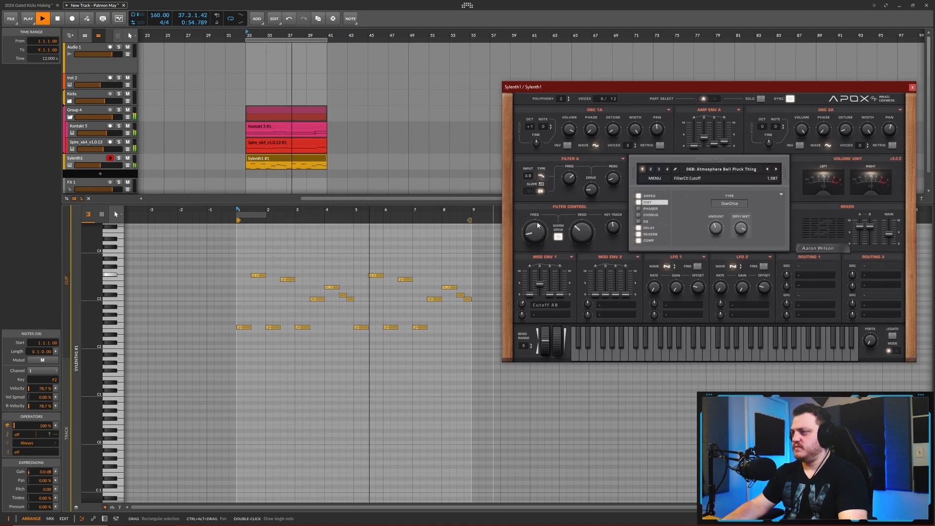
left_click_drag(537, 228, 537, 232)
left_click_drag(540, 283, 523, 322)
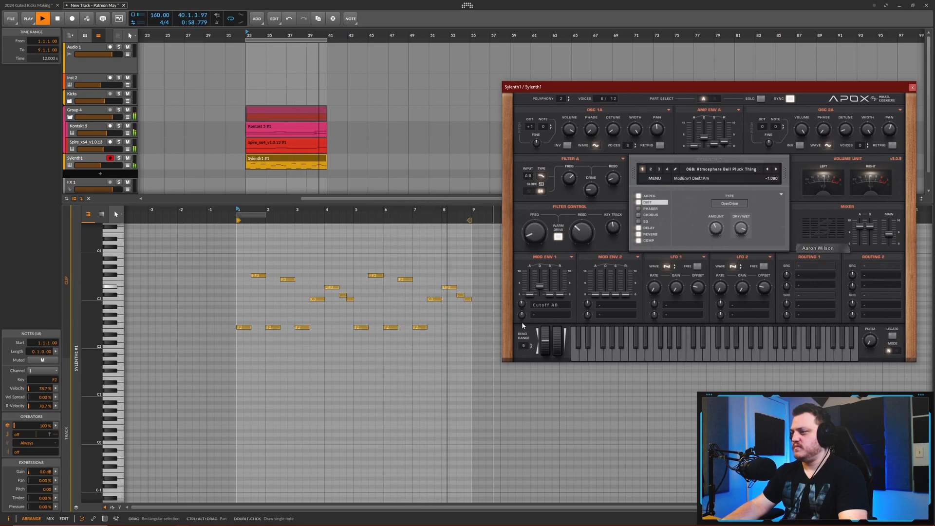
left_click_drag(540, 287, 525, 267)
left_click_drag(538, 230, 539, 215)
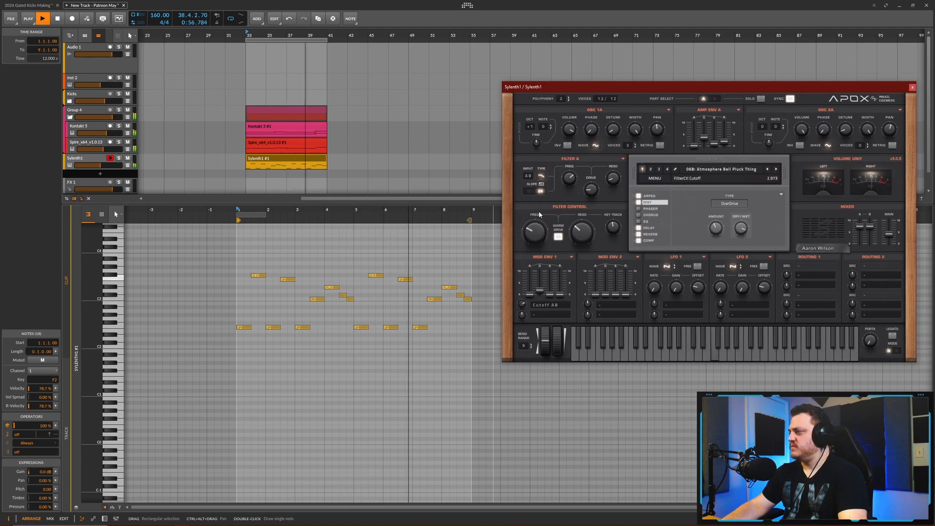
left_click_drag(717, 234, 729, 191)
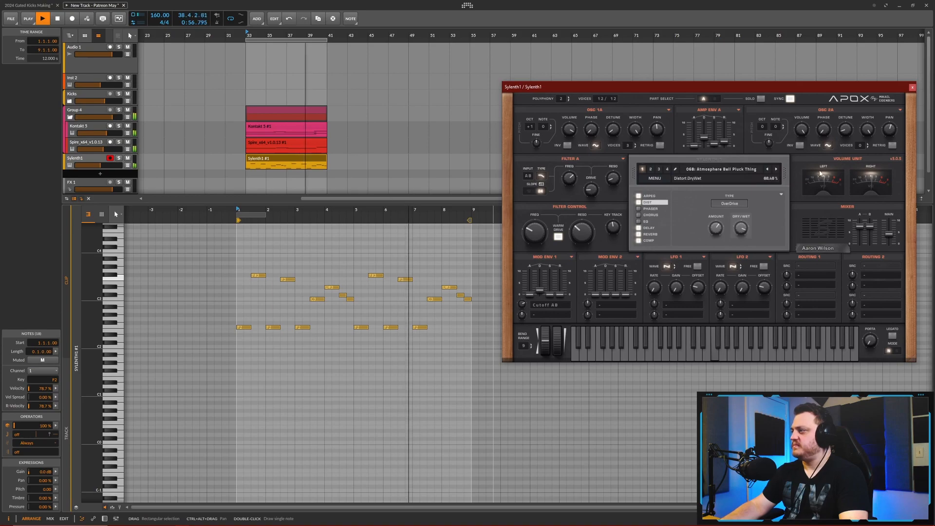
- Close the Sylenth1 window, enlarge the arranger, and rebalance the Sylenth1 track and Group 4 volumes
left_click(910, 89)
left_click_drag(350, 201, 347, 270)
scroll(286, 239, "down", 4)
left_click_drag(101, 165, 101, 165)
left_click_drag(110, 119, 108, 118)
key("space")
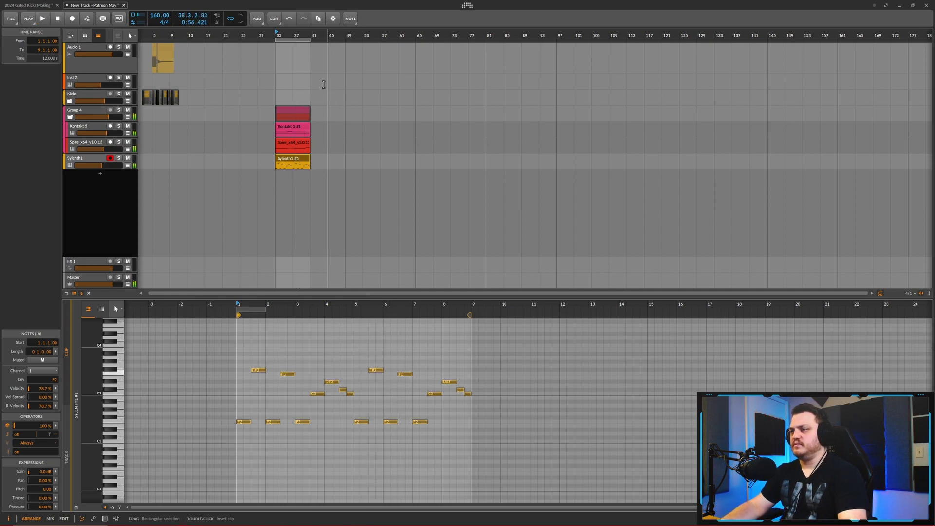
- Extend the loop region to 16 bars from bar 33 and duplicate the Kontakt, Spire and Sylenth1 clips to fill it
scroll(312, 111, "up", 1)
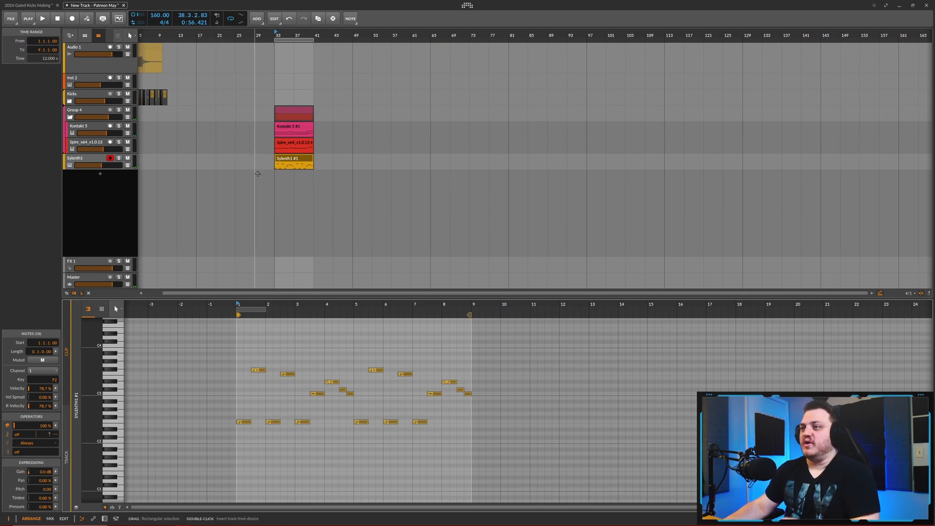
scroll(295, 192, "up", 1)
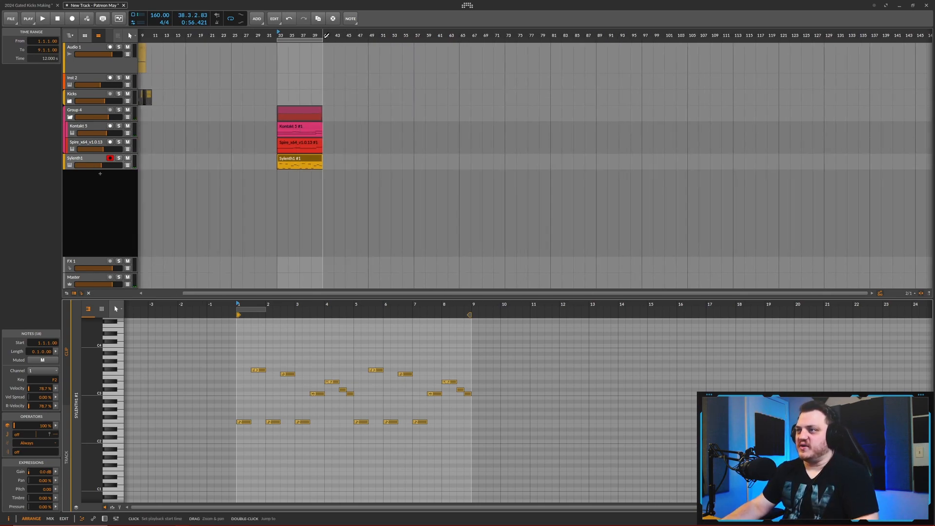
left_click_drag(324, 37, 365, 41)
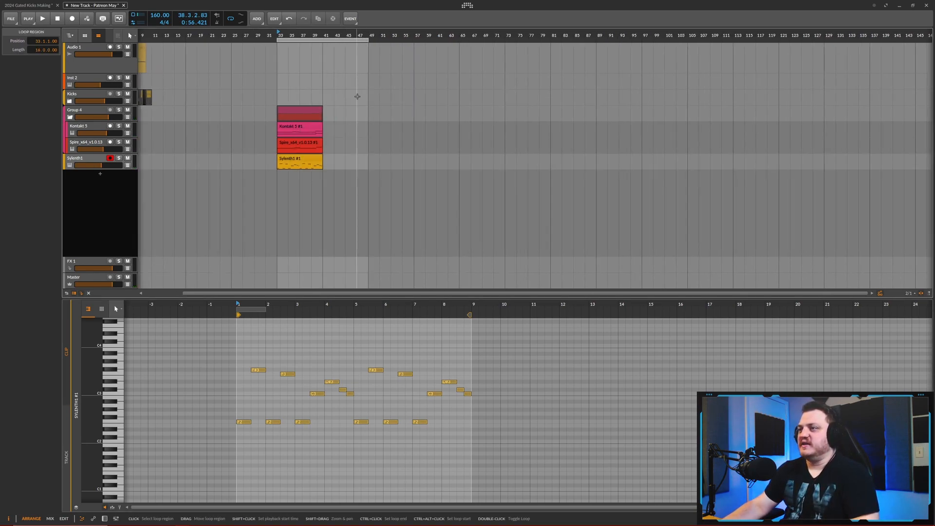
left_click_drag(336, 127, 320, 162)
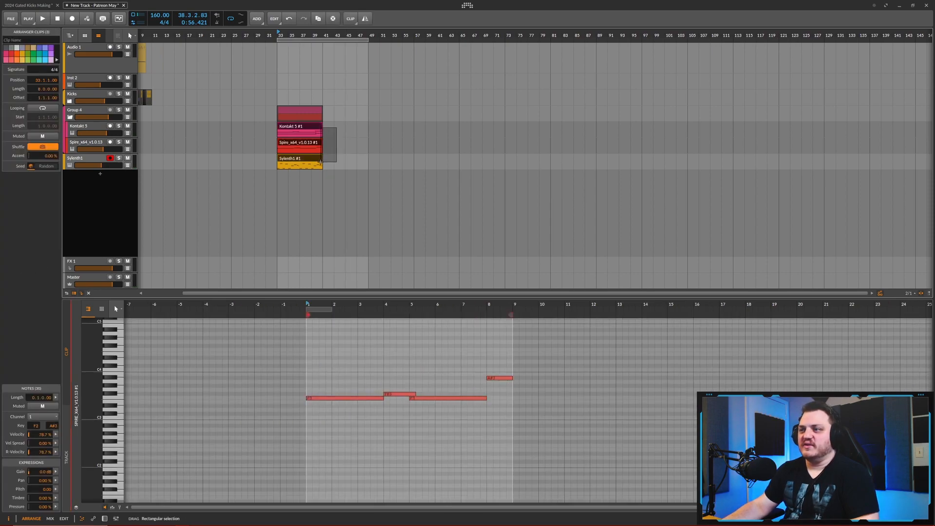
mouse_move(322, 127)
left_mouse_down()
mouse_move(363, 128)
mouse_move(324, 137)
left_mouse_up()
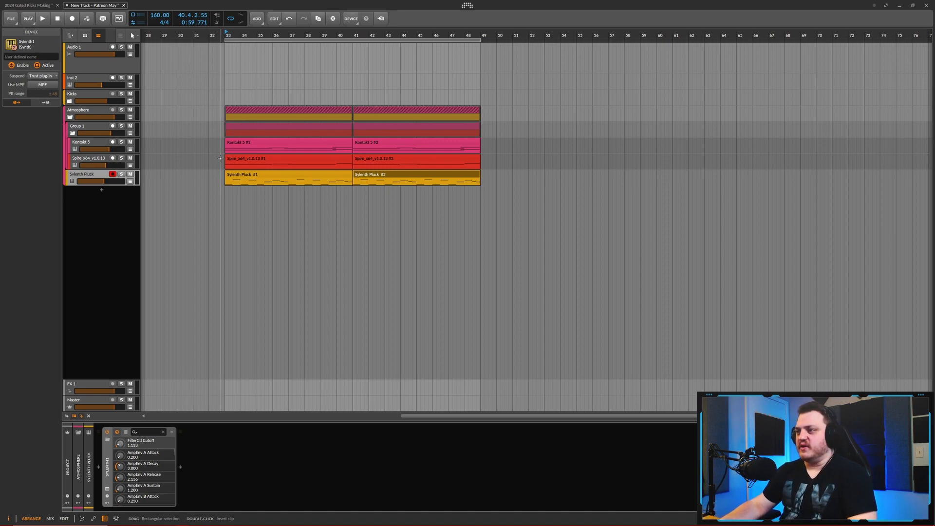
- Load the 065: Lead - Supernova preset on the new Sylenth1 track and audition it and the presets following it
scroll(215, 163, "down", 2)
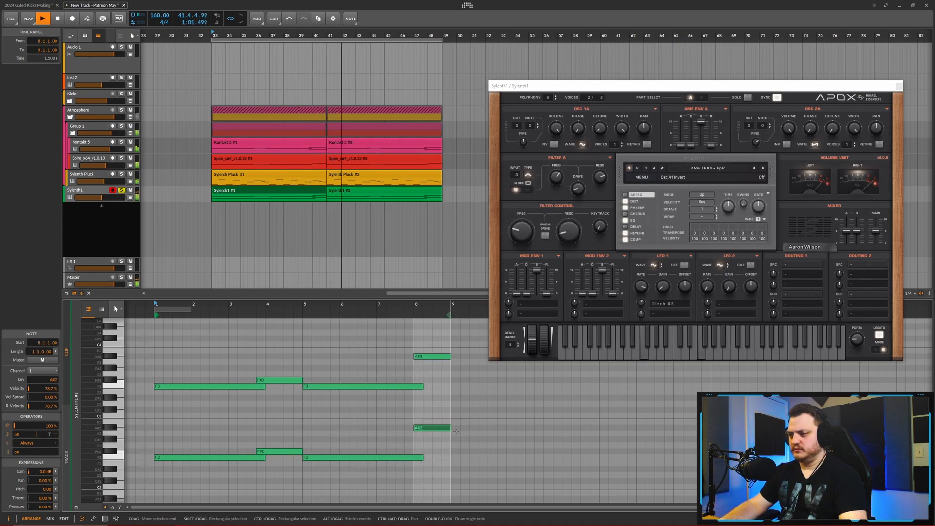
key("space")
left_click(707, 168)
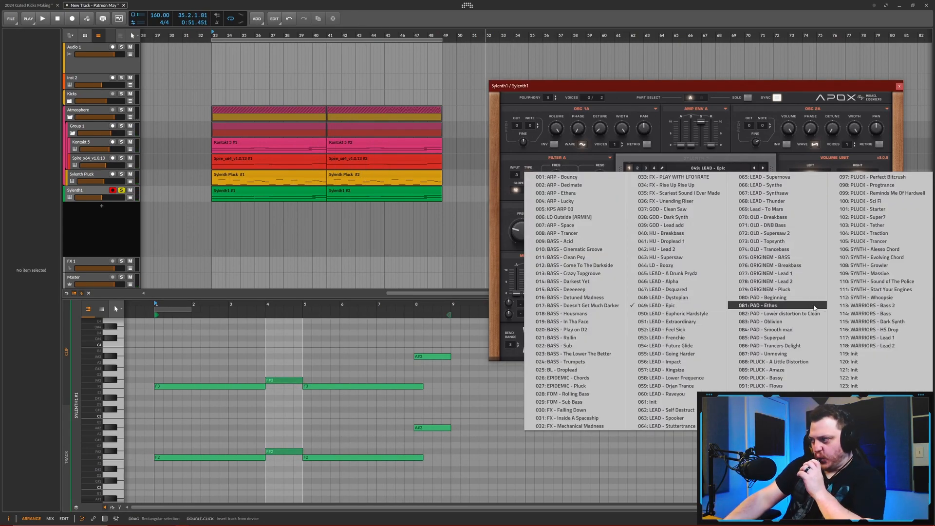
left_click(779, 177)
key("space")
key("space")
left_click(763, 168)
key("space")
- Audition further Sylenth1 lead presets and load 055: LEAD - Going Harder
key("space")
left_click(763, 168)
key("space")
- Set oscillator A2's octave to +1 and show the preset's distortion and part B settings
key("space")
left_click(707, 168)
left_click(677, 289)
key("space")
left_click(764, 169)
left_click(763, 169)
key("space")
left_click_drag(750, 129, 750, 119)
left_click(634, 201)
key("space")
left_click_drag(237, 305, 247, 303)
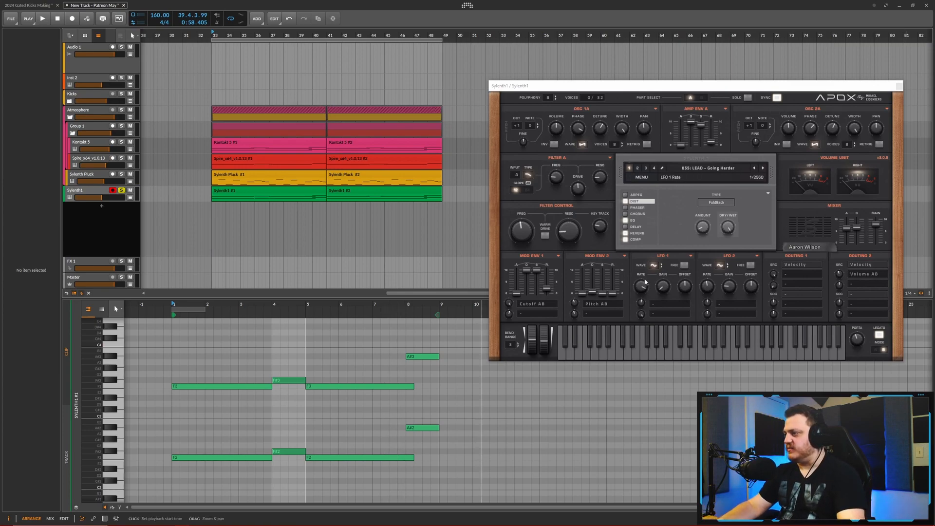
left_click(702, 98)
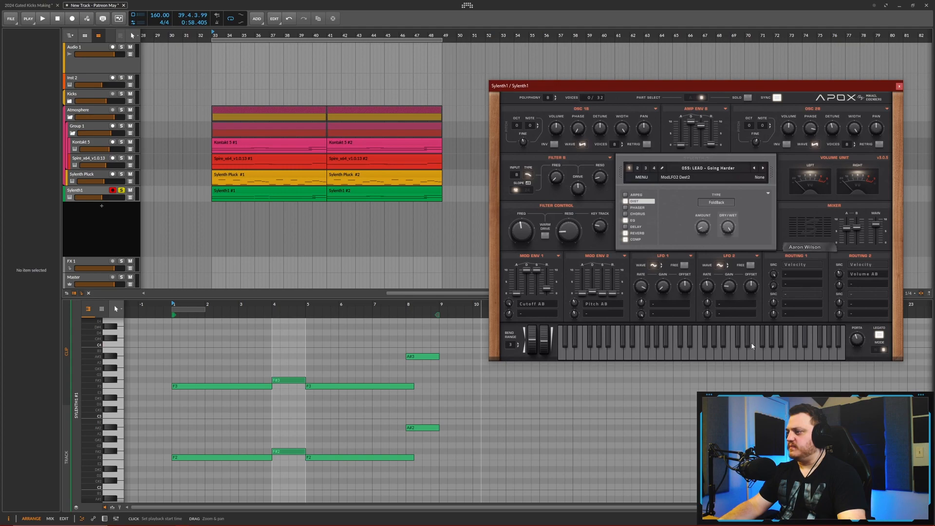
- Shorten the opening F2 and F3 notes in the new Sylenth1 clip to one beat
left_click_drag(215, 305, 252, 435)
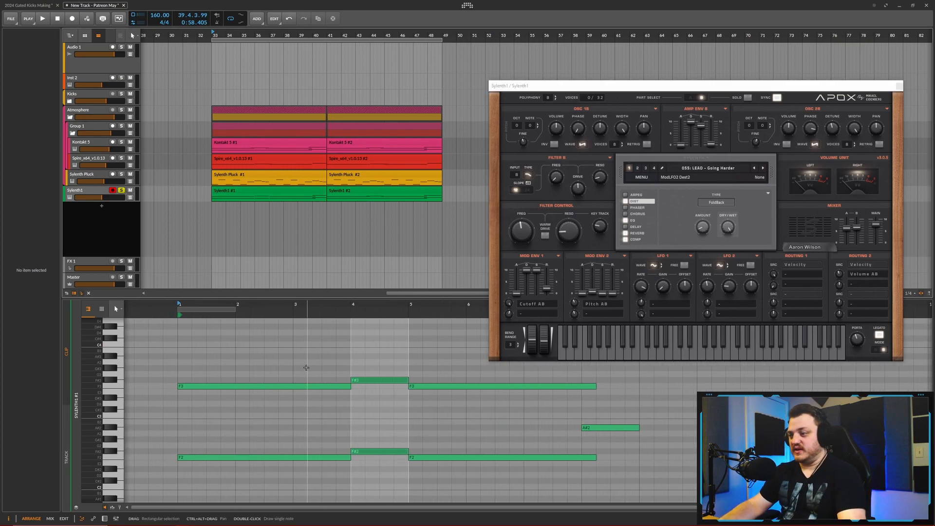
key("space")
left_click_drag(282, 357, 322, 462)
left_click_drag(349, 386, 199, 405)
- Add a one-beat A2 note between the opening F2 and F3, raise it to A#2, and play the chord
left_click(186, 432)
double_click(186, 431)
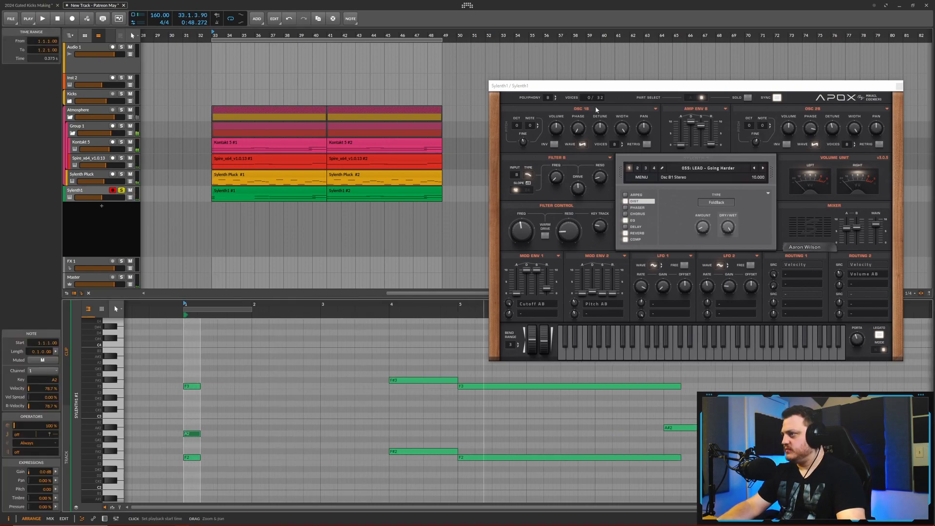
key("space")
key("space")
left_click_drag(196, 433, 196, 428)
key("space")
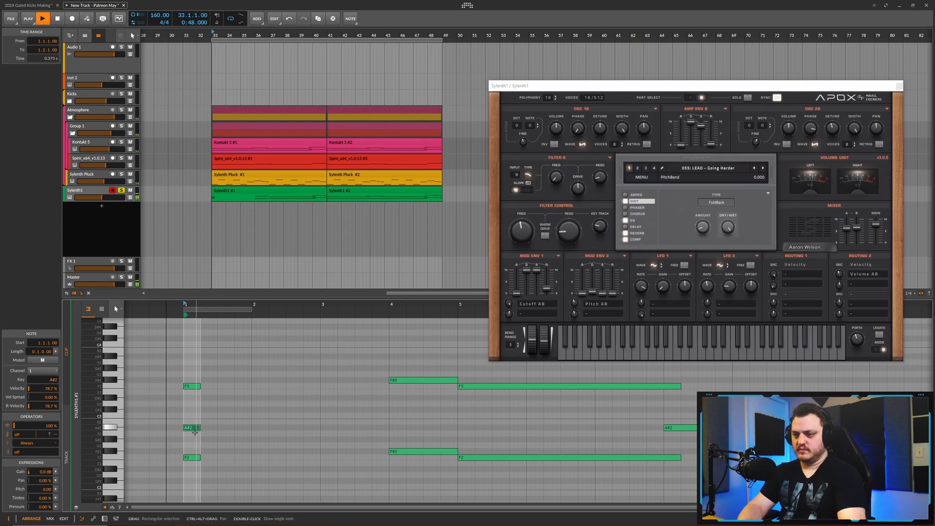
key("space")
- Duplicate the one-beat F2, A#2, F3 chord three times to fill bar 1, and play it back
left_click(190, 393)
left_click_drag(188, 372, 210, 463)
key("ctrl+d")
key("ctrl+d")
key("ctrl+d")
key("space")
key("space")
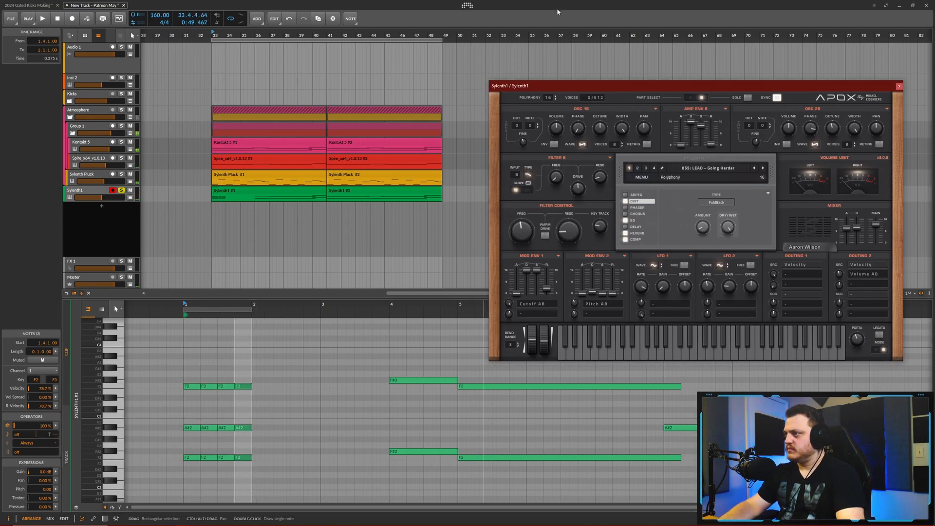
- Shorten all of bar 1's chord notes to half a beat and play the stabs back
key("space")
key("space")
key("space")
scroll(184, 394, "up", 3)
left_click_drag(310, 367, 163, 480)
scroll(153, 475, "up", 2)
left_click_drag(256, 386, 229, 386)
key("space")
key("space")
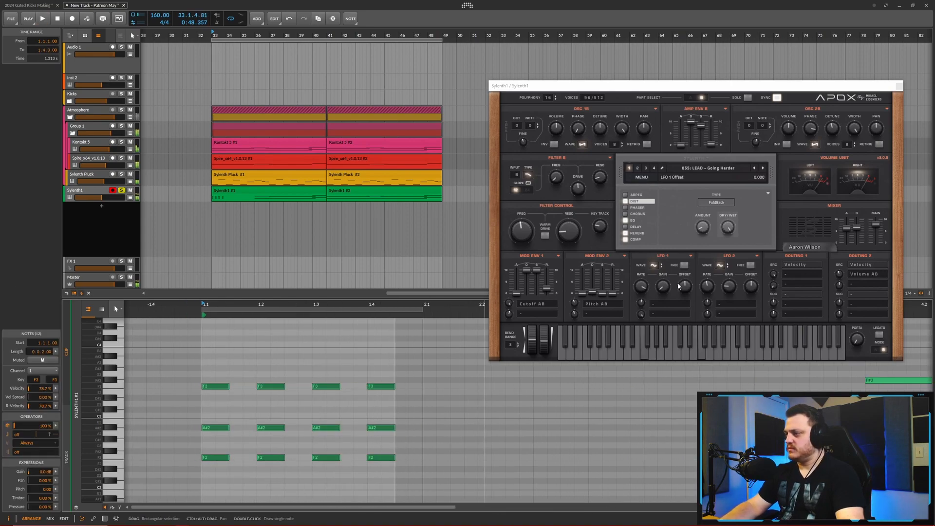
key("space")
key("space")
- Set Sylenth1's reverb dry/wet to 25.15% and increase the reverb size
scroll(280, 404, "down", 2)
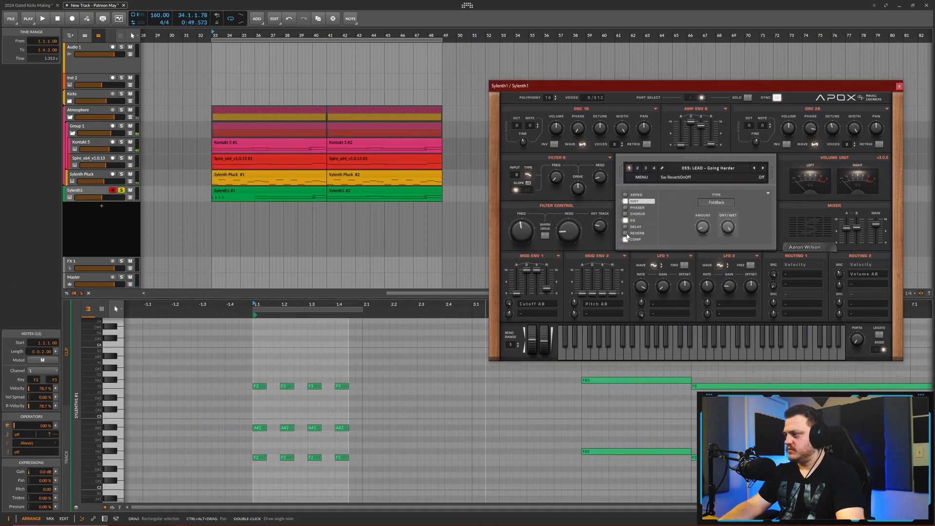
left_click(637, 232)
left_click_drag(758, 243, 758, 248)
key("space")
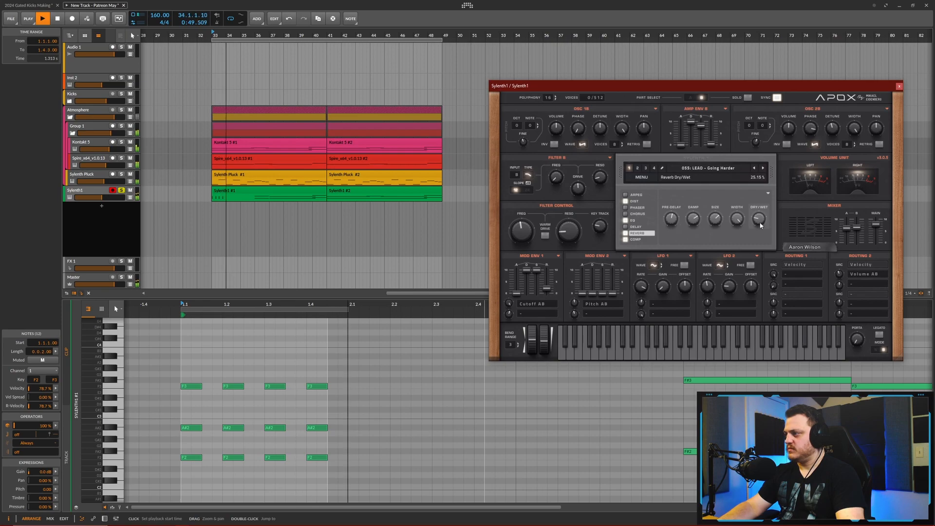
key("space")
left_click_drag(722, 218, 722, 200)
key("space")
- Duplicate bar 1's chord stabs into bar 2
scroll(301, 371, "down", 3)
key("ctrl+d")
left_click_drag(319, 428, 334, 427)
- Try raising bar 2's F3 and A#2 chord notes by a semitone each while listening back
left_click_drag(440, 377, 328, 392)
key("Up")
key("space")
key("space")
left_click_drag(432, 418, 337, 436)
key("Up")
key("space")
key("space")
key("Down")
left_click_drag(439, 372, 326, 394)
key("Down")
- Solo the Atmosphere group together with the Sylenth1 track and play the section
key("space")
key("space")
left_click(121, 110)
key("space")
- Try lowering bar 2's top F3 stabs by one semitone to E3 while listening back
key("space")
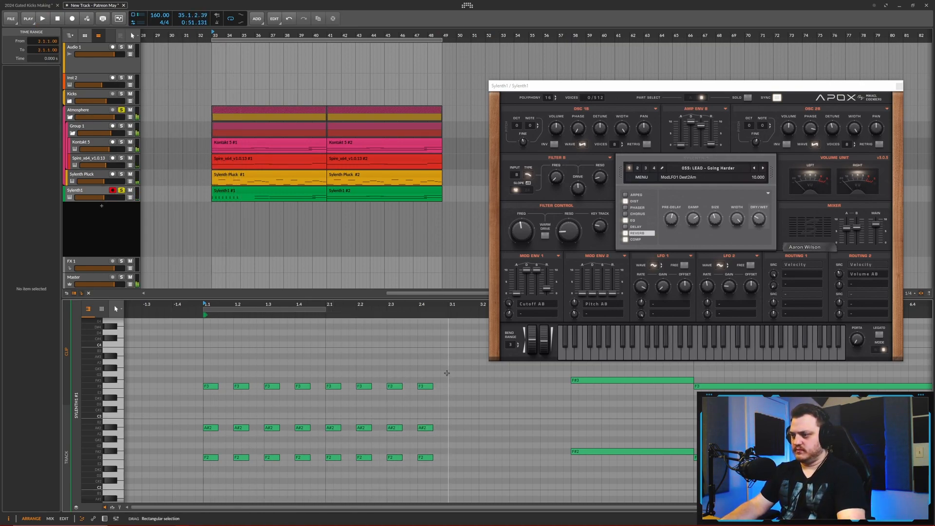
left_click_drag(447, 373, 327, 393)
left_click_drag(272, 384, 287, 404)
key("space")
key("space")
left_click_drag(492, 400, 382, 384)
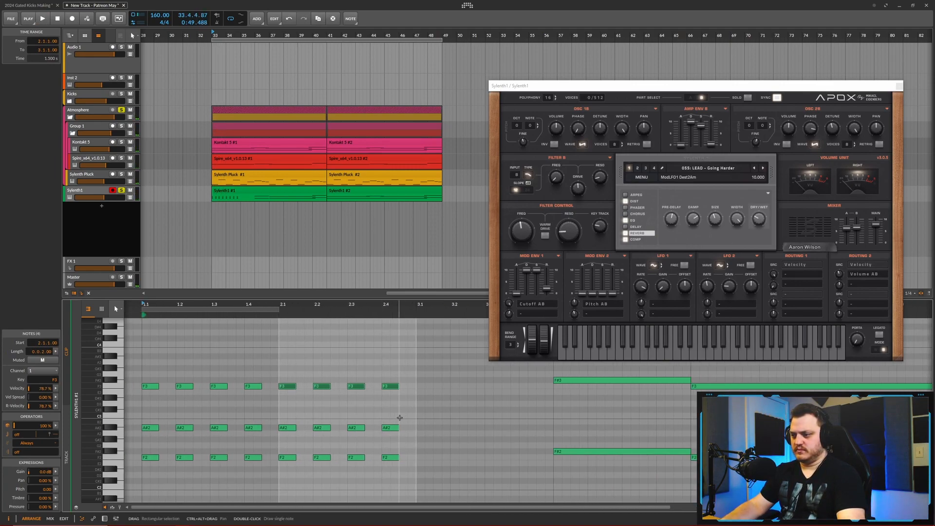
key("Down")
key("space")
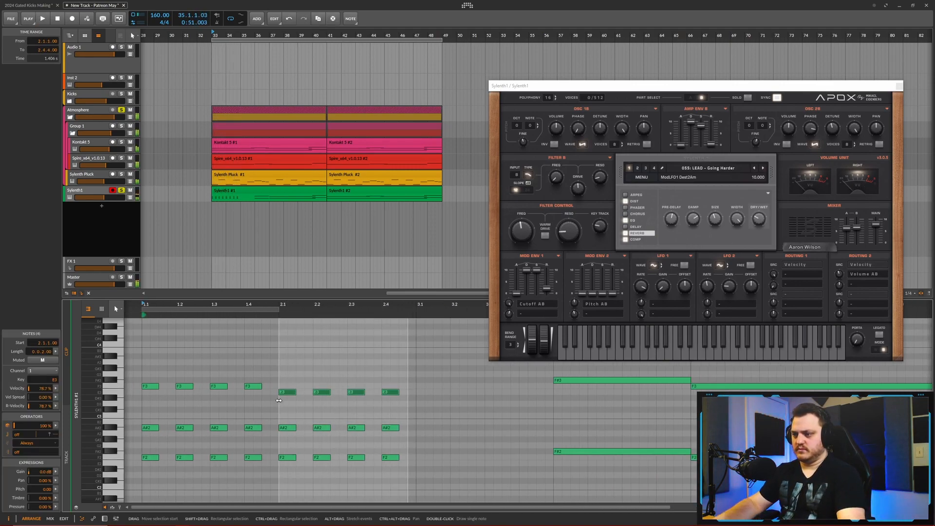
- Duplicate the two-bar stab pattern into bars 3 and 4 and delete the long F#3 and F#2 notes overlapping it
left_click_drag(402, 377, 141, 469)
key("ctrl+d")
key("Right")
key("Right")
scroll(256, 424, "down", 5)
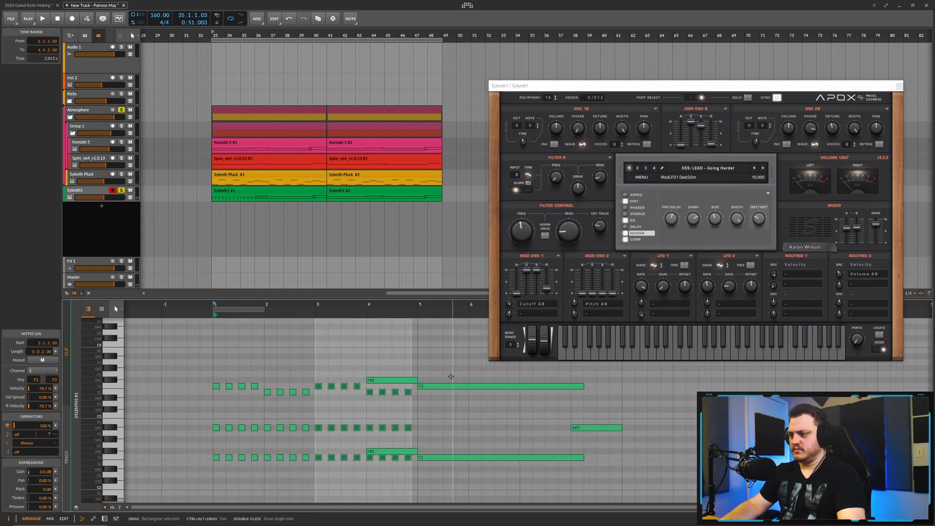
double_click(402, 380)
left_click(399, 451)
double_click(398, 451)
- Raise bar 4's top stabs to F#3 and duplicate the four-bar pattern into bars 5 to 8
key("space")
left_click_drag(415, 384, 362, 400)
key("Up")
key("Up")
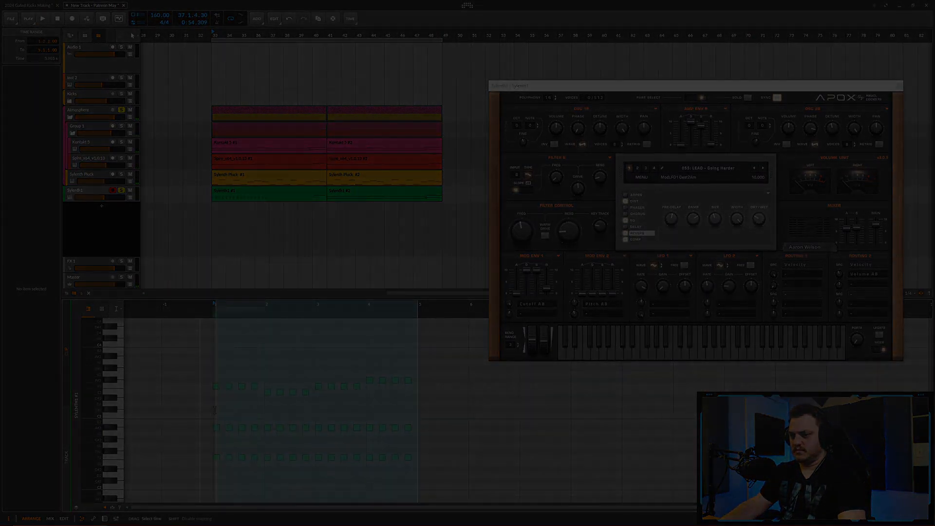
key("ctrl+d")
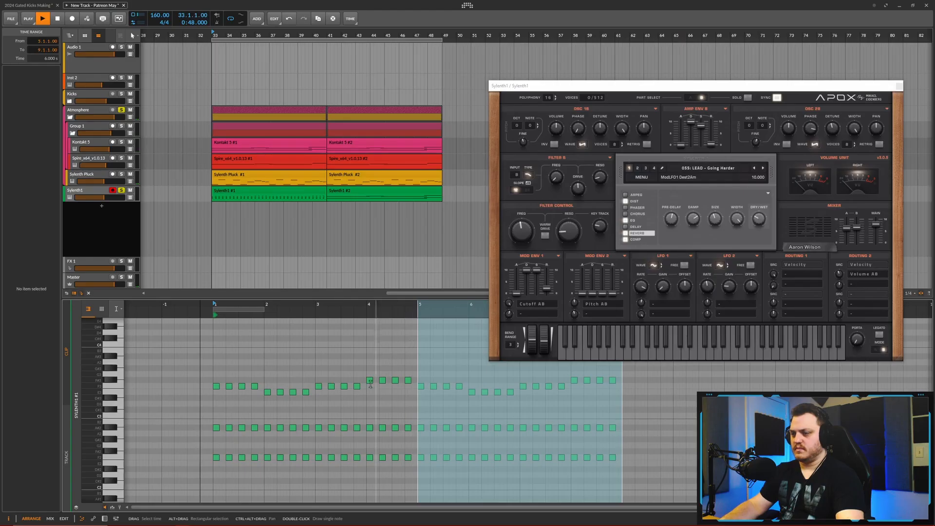
- Play the pattern and return the top E3 stabs in bars 2 and 6 to F3
left_click(336, 397)
left_click_drag(322, 397, 296, 401)
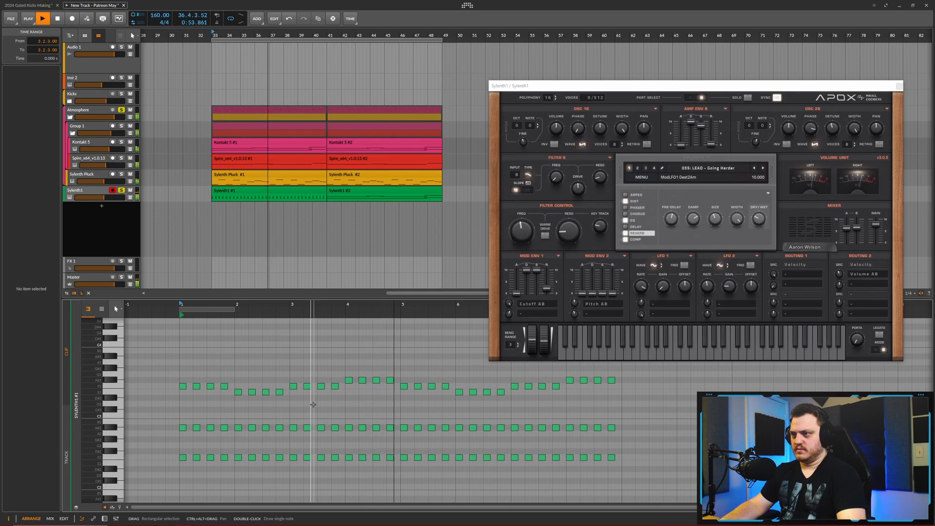
left_click_drag(390, 369, 368, 341)
key("space")
left_click_drag(439, 392, 275, 399)
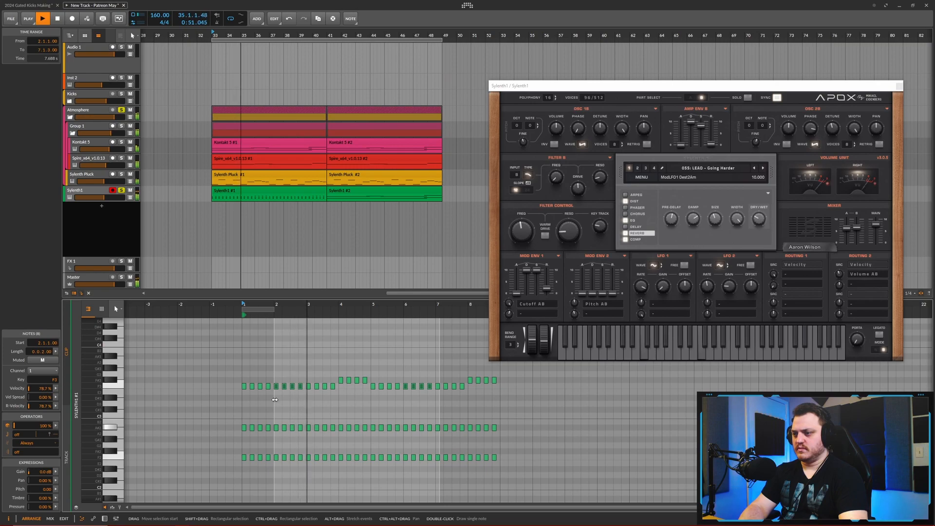
key("space")
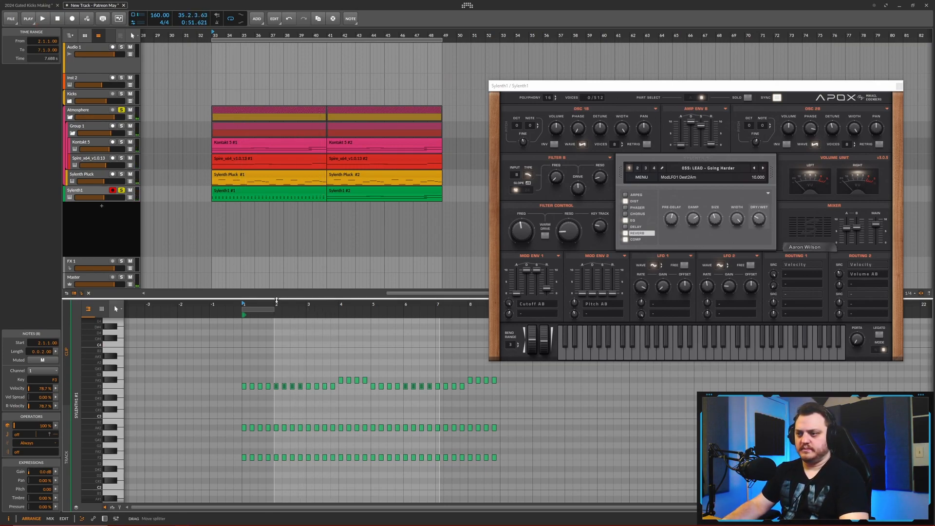
- Enlarge the note editor and raise the top stabs in bar 40 to A#3
left_click_drag(276, 301, 297, 219)
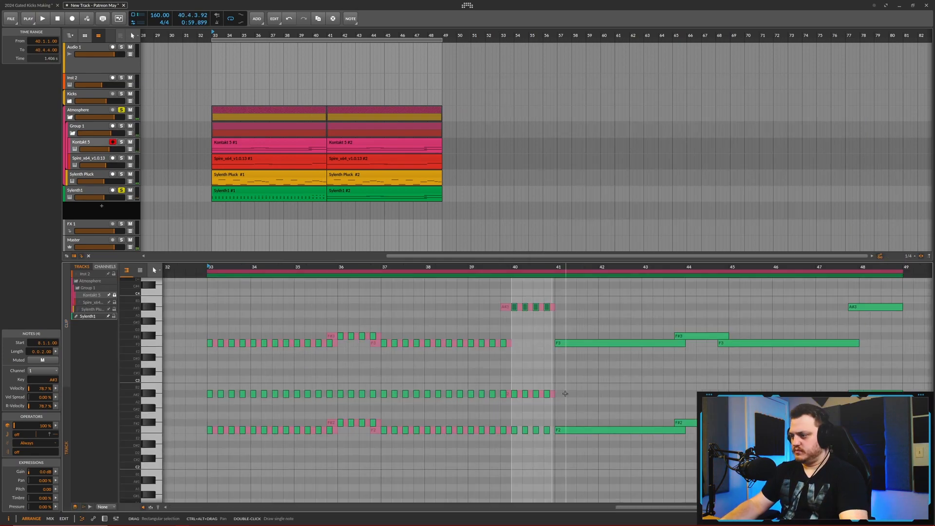
left_click_drag(565, 393, 491, 371)
key("space")
scroll(209, 341, "up", 3)
key("Up")
key("Up")
key("Up")
key("Up")
key("Up")
- Raise the top stabs on beats 3 and 4 to A#3 in bar 33 and to G#3 in bar 34
left_click_drag(238, 351, 310, 340)
key("space")
key("space")
key("Up")
key("Up")
key("Up")
key("Up")
key("space")
key("space")
key("Down")
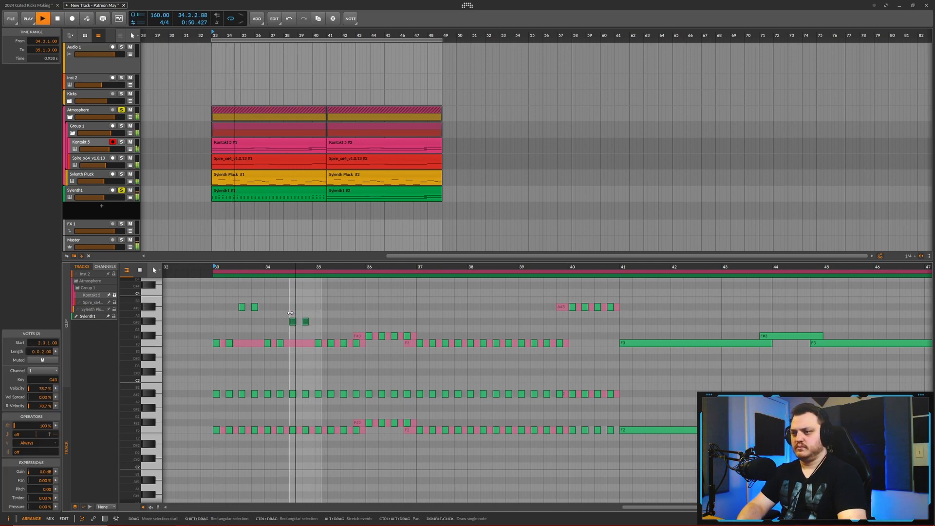
- Set bar 35's first top note to F#3 and its second to E3 while listening back
left_click(331, 343)
key("space")
key("space")
left_click_drag(367, 340, 317, 346)
key("Up")
key("space")
key("space")
key("Up")
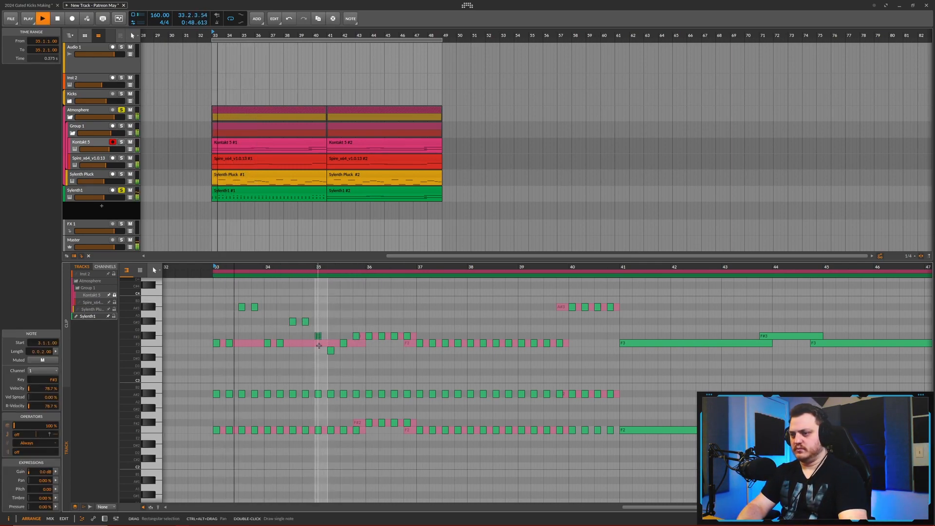
- Lower bar 36's last top note to F3 and raise bar 35's last top note to G#3
left_click(408, 336)
key("Down")
key("space")
key("space")
mouse_move(352, 354)
left_mouse_down()
mouse_move(343, 350)
mouse_move(361, 343)
left_mouse_up()
key("Up")
key("Down")
key("Down")
left_click_drag(387, 340, 411, 357)
key("Up")
key("Up")
- Lower bar 35's second and third top notes to D#3 and C#3 while listening back
key("space")
key("space")
key("space")
scroll(380, 308, "up", 3)
key("space")
key("Down")
- Raise bar 35's first top note to F#3 and play the section
key("space")
key("Down")
key("Down")
key("space")
key("Down")
key("Down")
key("space")
key("space")
- Duplicate the edited stabs of bars 33 to 36 into bars 37 to 40
scroll(399, 357, "down", 3)
left_click_drag(478, 455, 273, 302)
key("ctrl+d")
key("space")
left_click(452, 327)
scroll(242, 341, "up", 2)
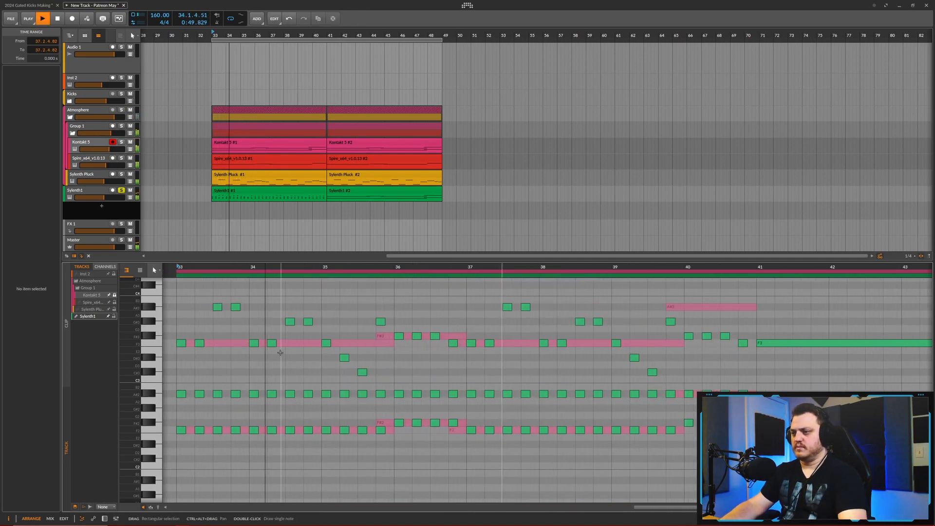
left_click(328, 343)
key("space")
key("Up")
key("space")
- Raise bar 35's second top note to F3 and its third to D#3, then listen back
key("space")
left_click(345, 358)
key("Up")
key("Up")
left_click(364, 372)
key("Up")
key("Up")
- Lower bar 35's four F2 bass stabs by two semitones to D#2 and listen back
key("space")
- Try lowering bar 35's middle A#2 stabs by two semitones while playing, and return them to A#2
key("space")
left_click_drag(391, 431, 327, 432)
key("Down")
key("Down")
key("space")
key("space")
key("space")
left_click_drag(390, 393, 325, 393)
key("Down")
key("Down")
- Lower the last bass stab of bar 36 to F2 and play the section
key("space")
key("space")
key("space")
key("Up")
key("Up")
key("space")
scroll(438, 385, "down", 3)
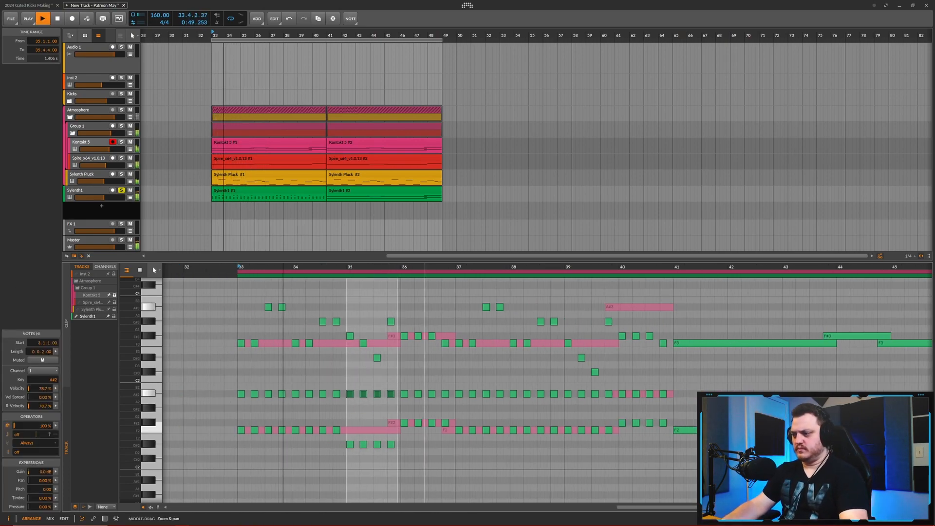
- Duplicate the revised bars 33 to 36 into bars 37 to 40 and delete the second Sylenth1 clip
key("space")
scroll(452, 384, "up", 5)
left_click(436, 424)
key("Down")
key("space")
scroll(438, 390, "down", 3)
key("space")
key("space")
scroll(439, 356, "down", 2)
key("space")
scroll(428, 360, "up", 3)
scroll(428, 360, "down", 4)
left_click_drag(291, 336, 451, 336)
key("ctrl+d")
- Raise bar 38's top notes on beats 3 and 4 to A#3 and C4, listening from bar 37
key("space")
left_click(405, 191)
key("Delete")
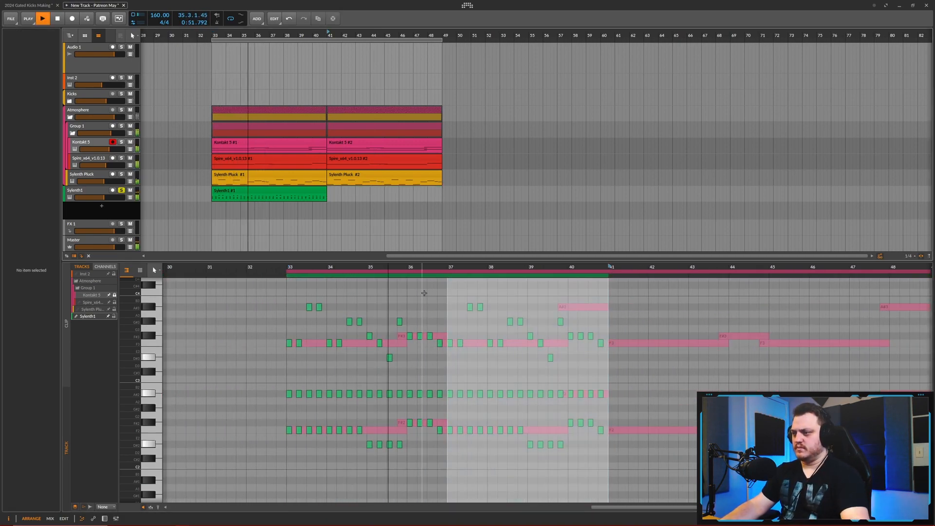
scroll(541, 370, "up", 4)
key("space")
left_click_drag(529, 320, 505, 322)
key("Up")
key("Up")
scroll(491, 319, "down", 4)
left_click(420, 267)
key("space")
key("Up")
key("Up")
key("Up")
scroll(493, 318, "down", 2)
key("Up")
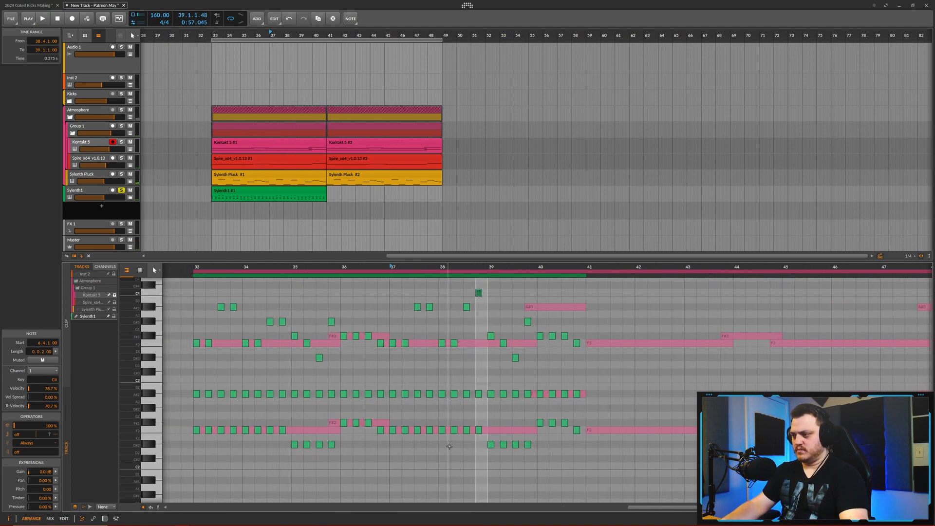
- Try raising bar 40's last top note by three semitones while playing, and lower it by three again
scroll(486, 425, "up", 3)
scroll(486, 425, "down", 5)
left_click(512, 418)
scroll(550, 341, "up", 2)
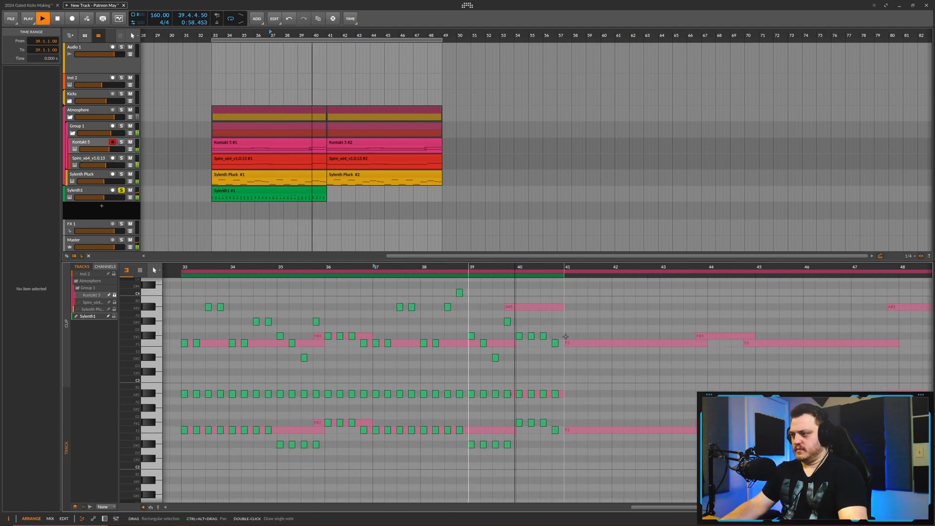
left_click_drag(563, 336, 553, 347)
key("Up")
key("Up")
key("Up")
key("Up")
key("Up")
scroll(505, 365, "right", 1)
key("space")
key("Down")
key("Down")
key("Down")
key("Down")
key("Down")
key("space")
scroll(458, 324, "up", 2)
key("space")
- Move bar 39's D#3 note up an octave, listen, and lower it by three semitones
left_click_drag(481, 351, 472, 362)
key("shift+Up")
scroll(473, 362, "up", 2)
key("space")
key("Down")
key("Down")
key("Down")
key("Down")
key("Down")
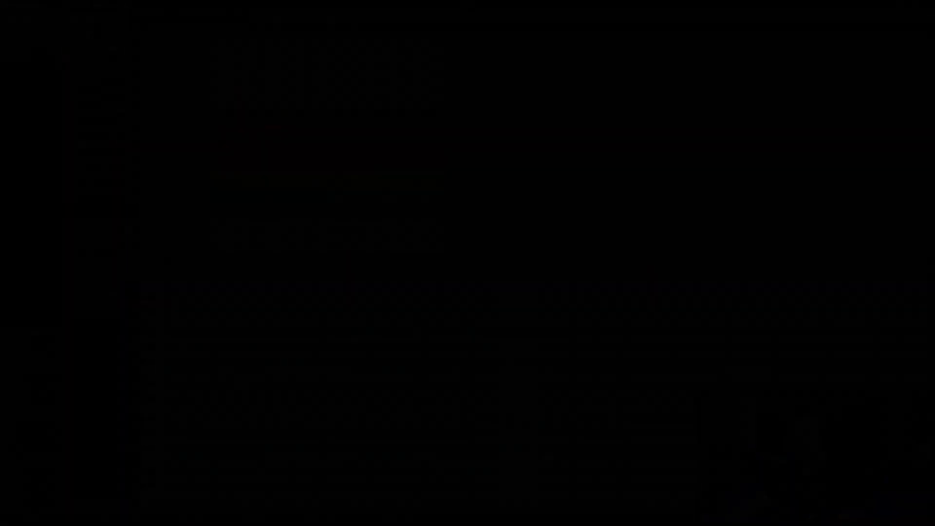
- Lower bar 39's top note on beat 3 to F#3 and duplicate the Sylenth1 clip into bars 41 to 48
key("Down")
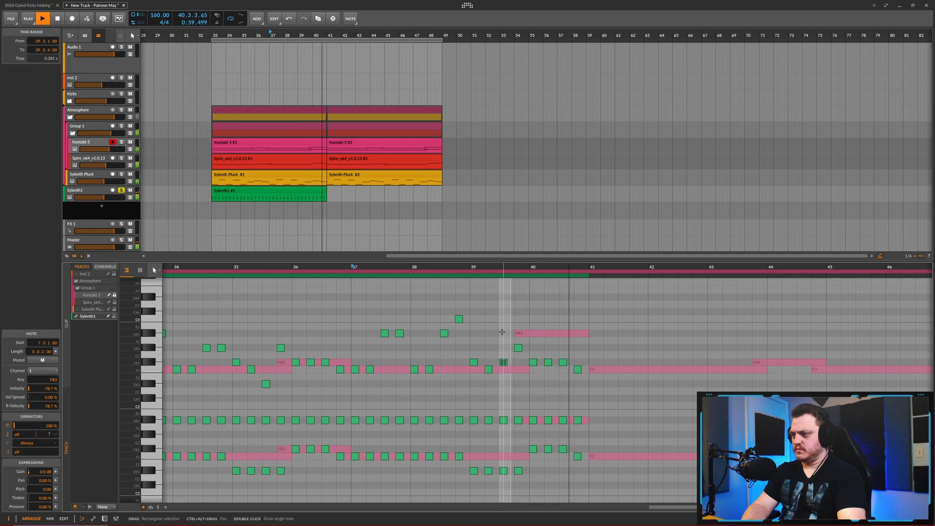
key("space")
left_click_drag(368, 334, 442, 333)
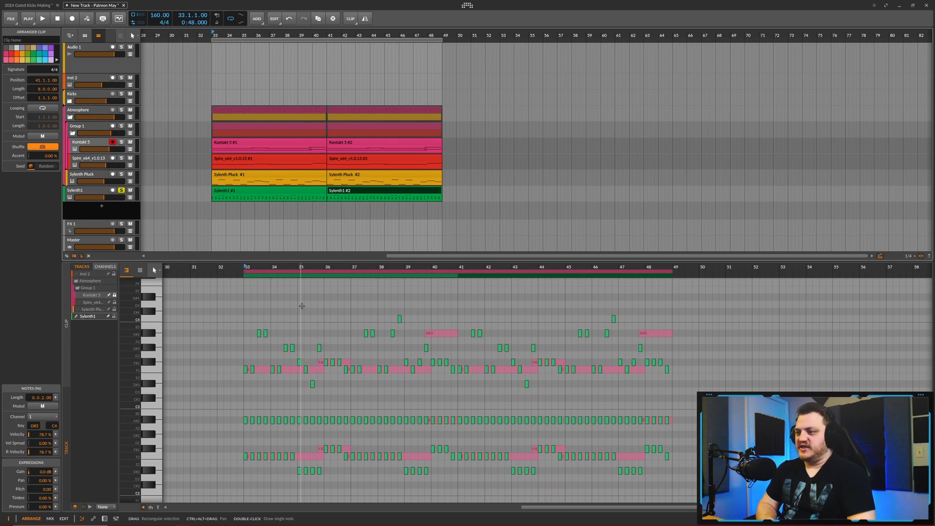
- Play the section from bar 33 and open the Sylenth1 lead's plugin interface
left_click_drag(330, 301, 330, 268)
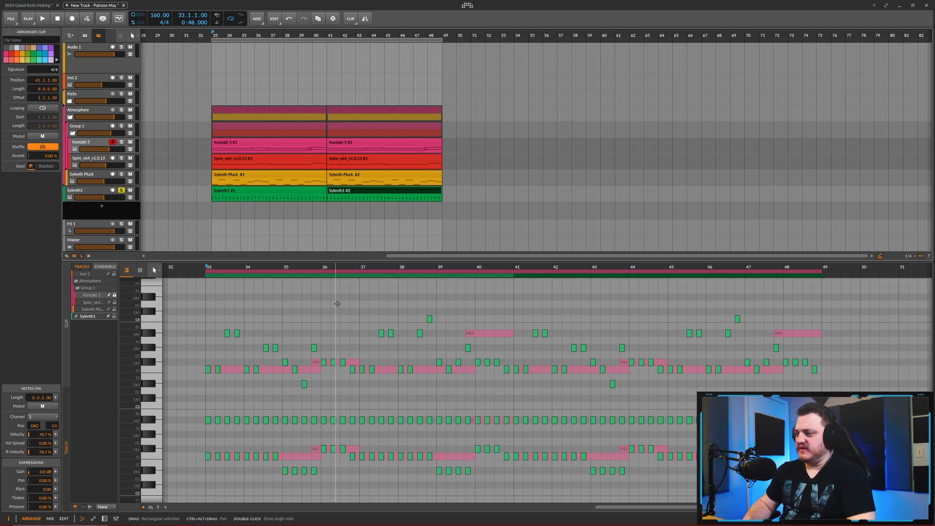
left_click_drag(337, 311, 336, 311)
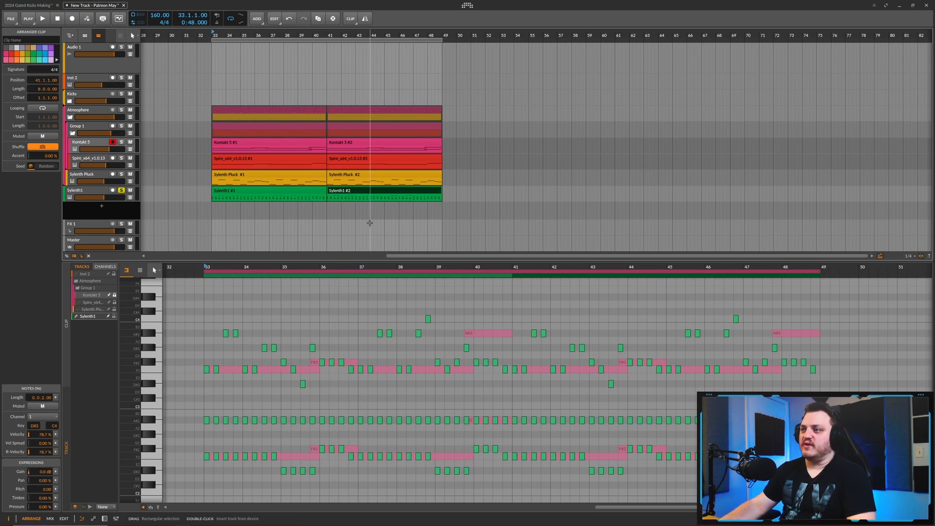
left_click_drag(280, 221, 306, 237)
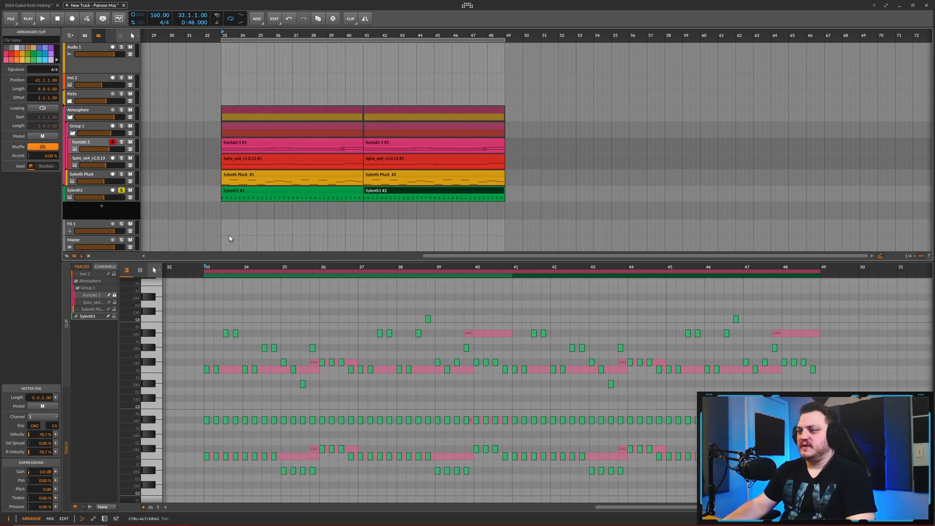
key("space")
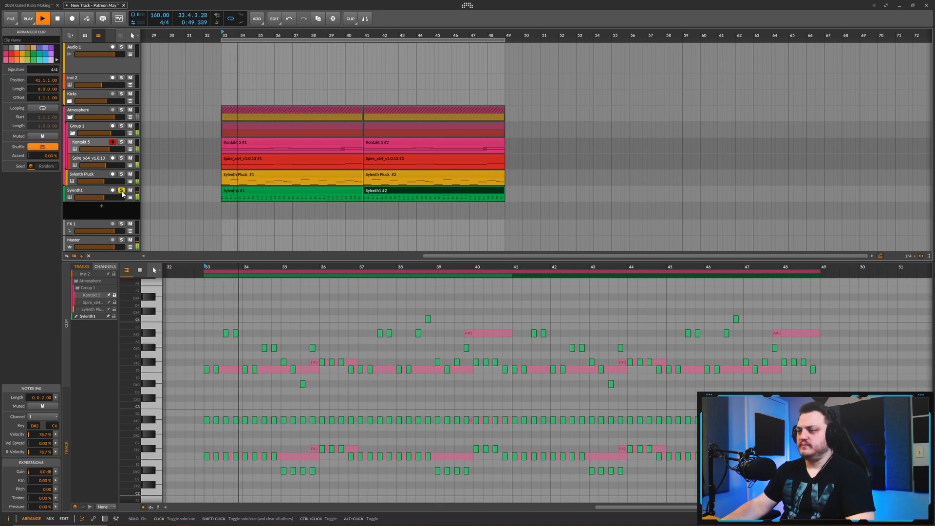
left_click_drag(289, 208, 275, 208)
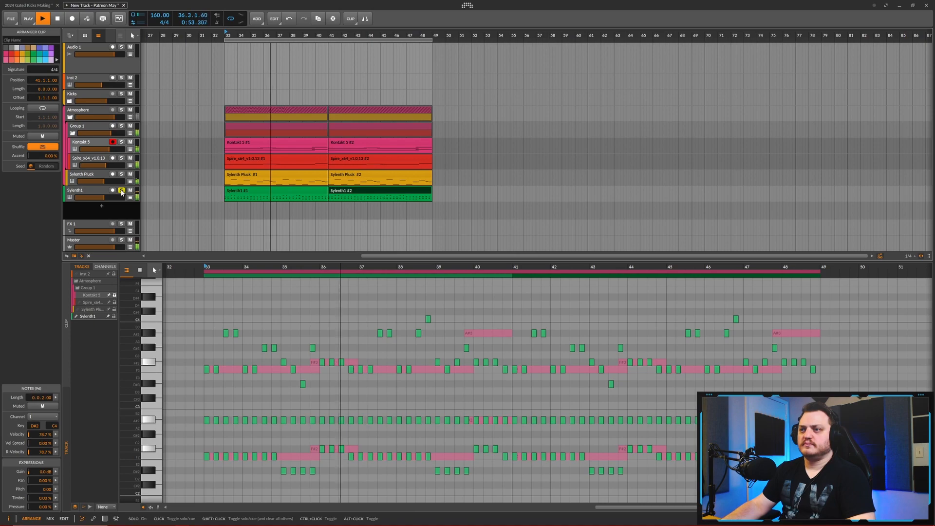
left_click(92, 192)
key("d")
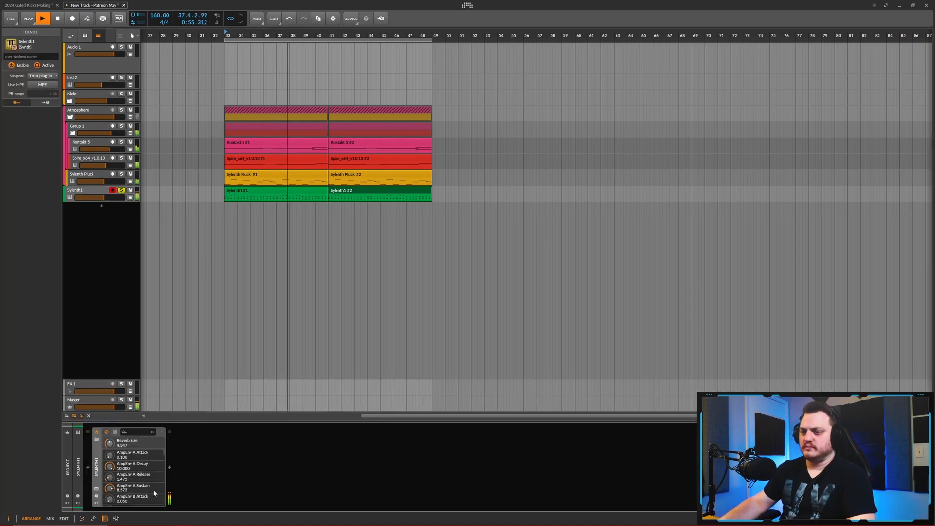
left_click(96, 488)
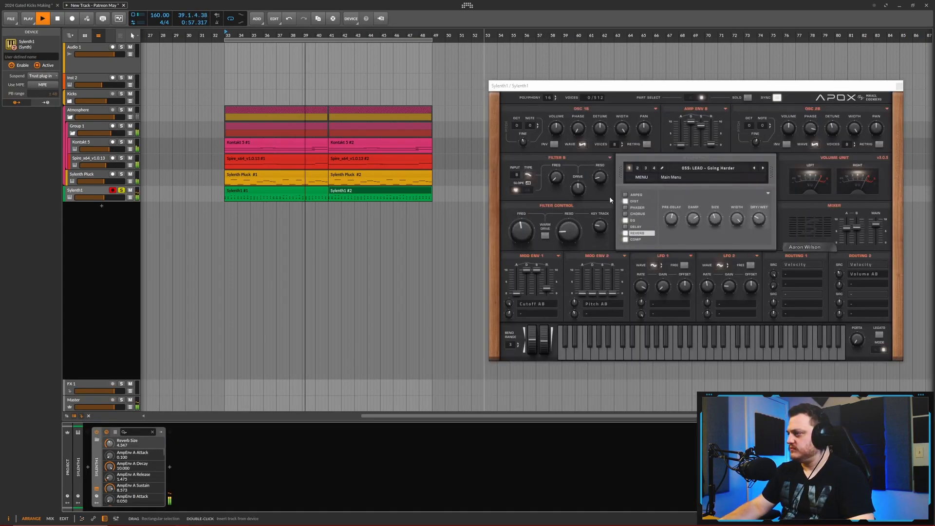
- Sweep the lead's filter cutoff while playing, settle it at 4.033, and turn off its reverb
left_click(522, 229)
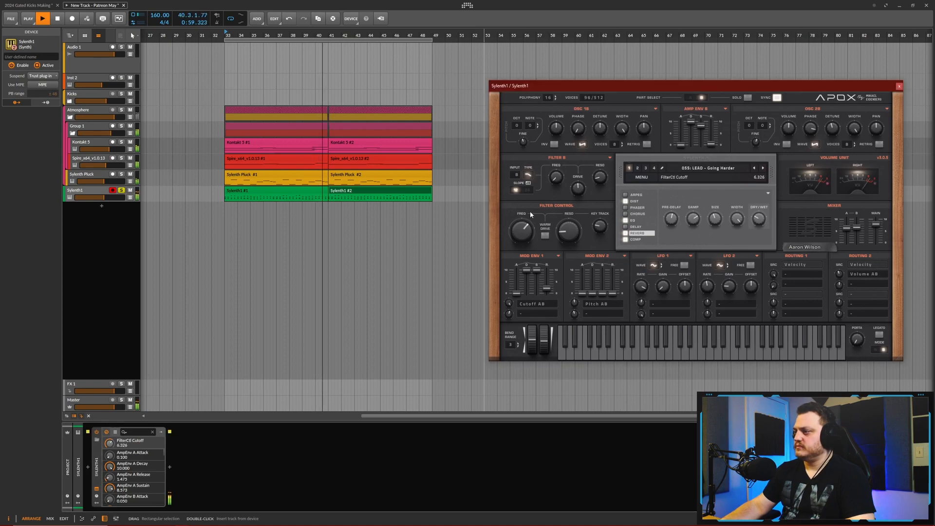
left_click_drag(522, 241, 527, 293)
left_click_drag(526, 232, 525, 247)
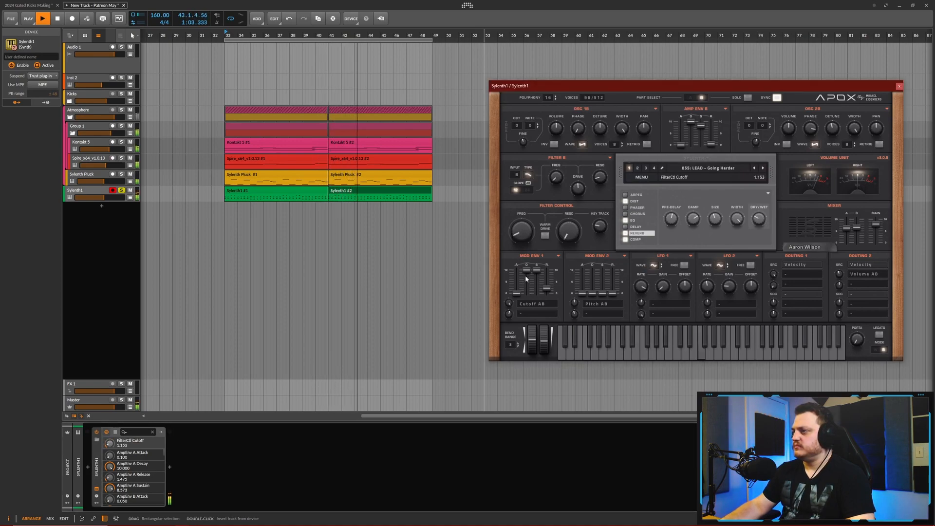
left_click_drag(528, 243, 528, 239)
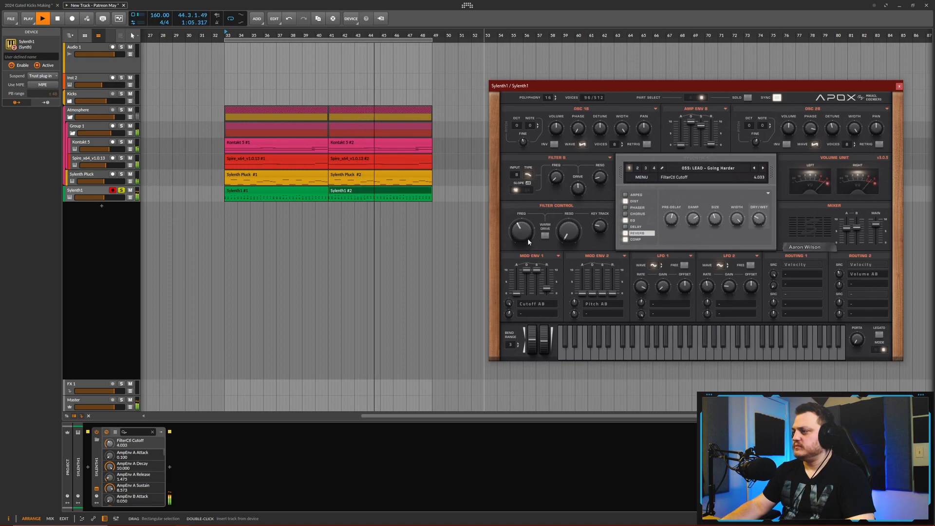
left_click_drag(576, 301, 595, 311)
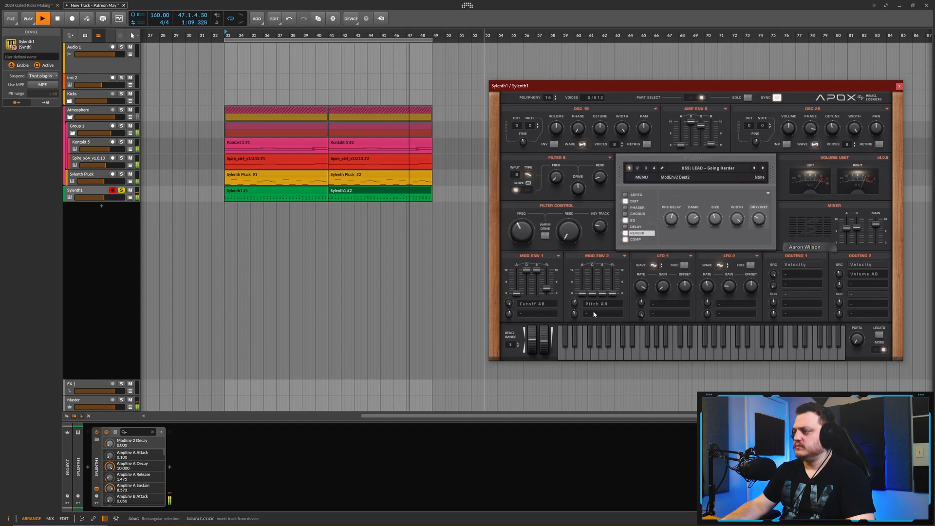
key("space")
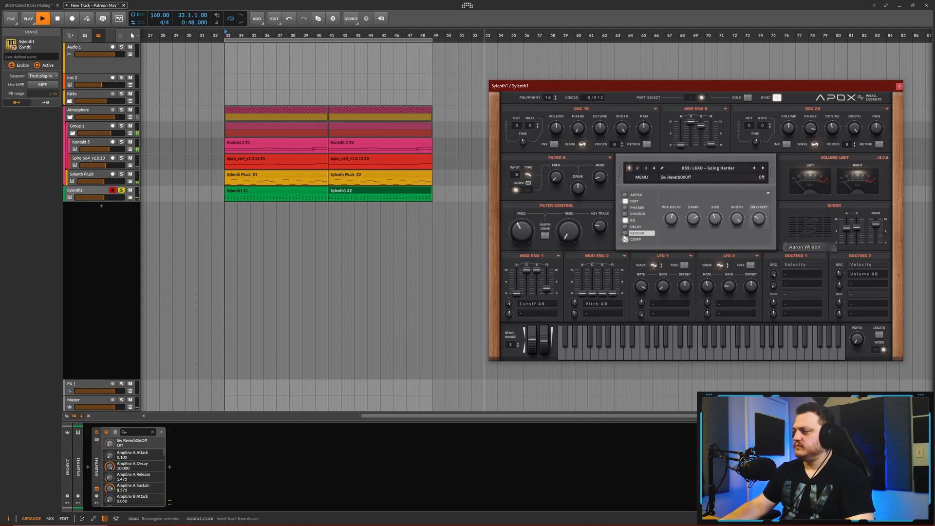
- Lower the Sylenth1 track's volume to -10.6 dB, and switch the synth to Part A before closing its interface
left_click_drag(108, 198, 104, 198)
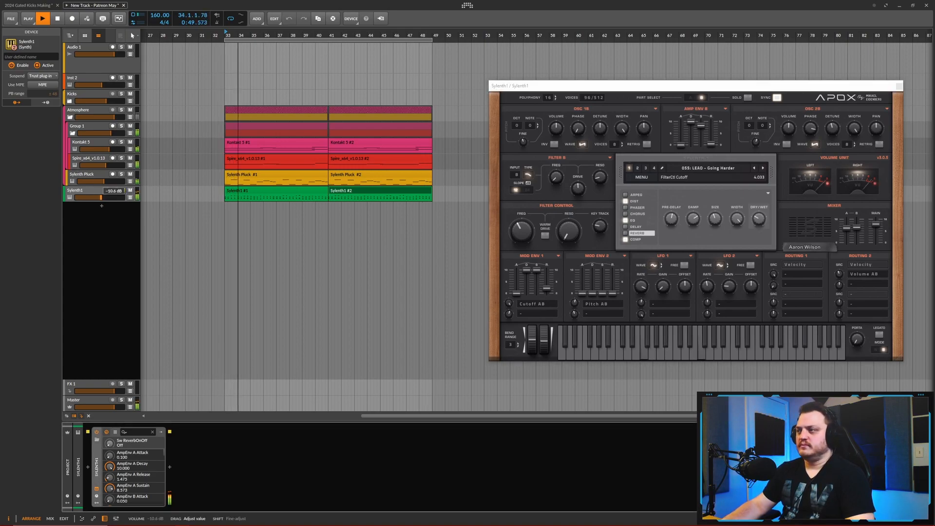
left_click(122, 190)
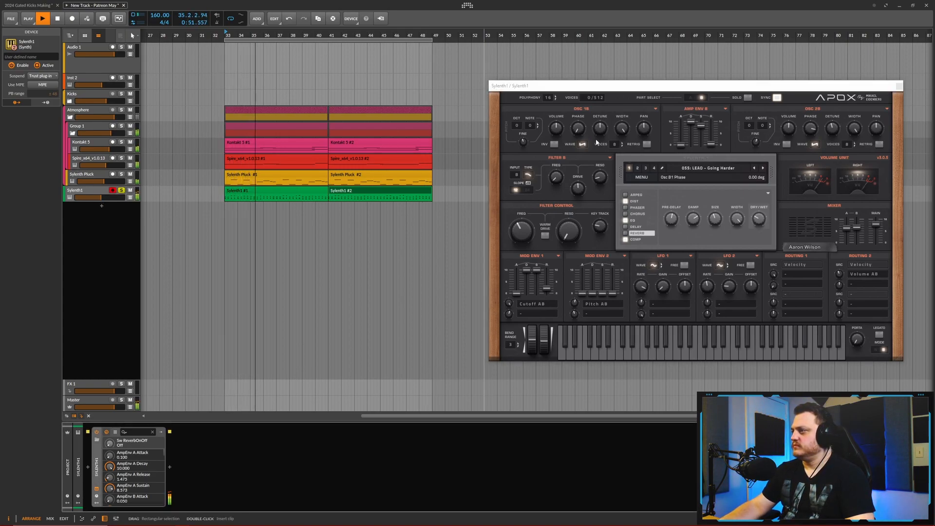
left_click(690, 97)
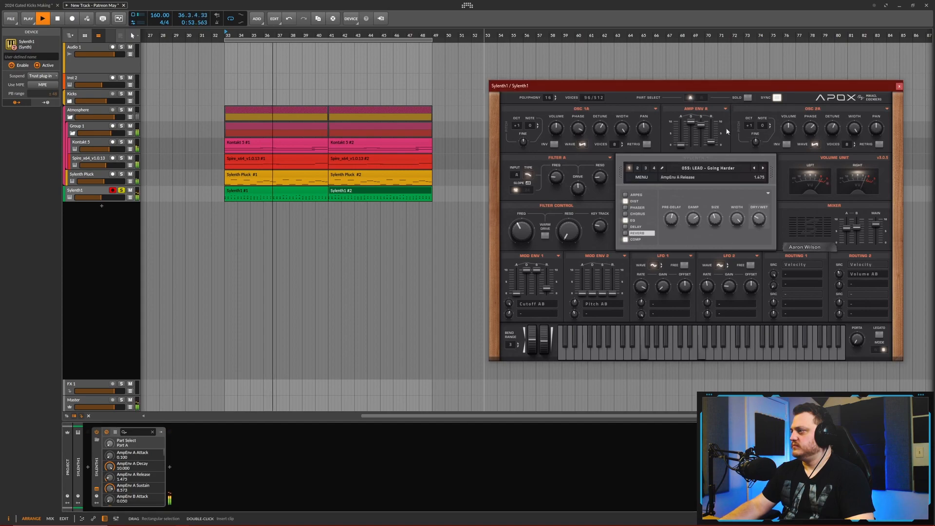
left_click(899, 86)
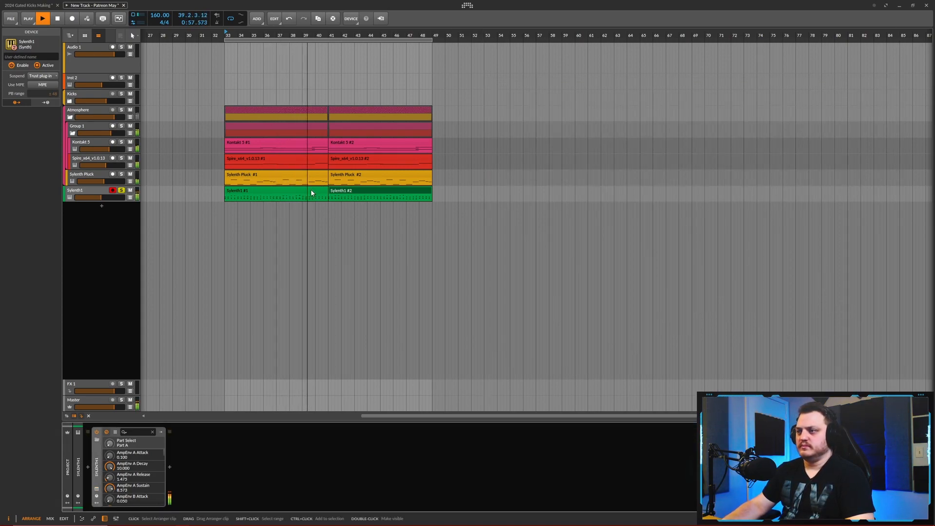
key("space")
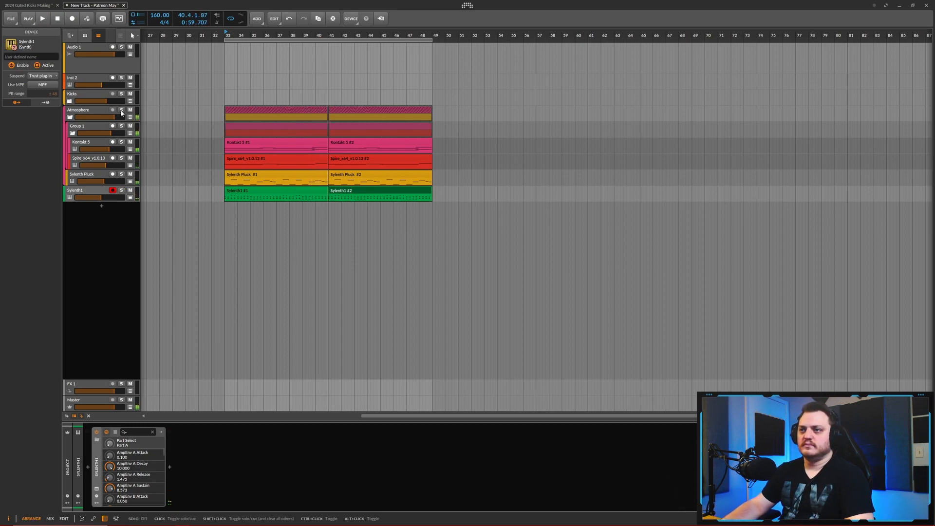
- Raise the Sylenth1 track's volume slightly during playback and place the track in its own group
left_click_drag(100, 197, 104, 197)
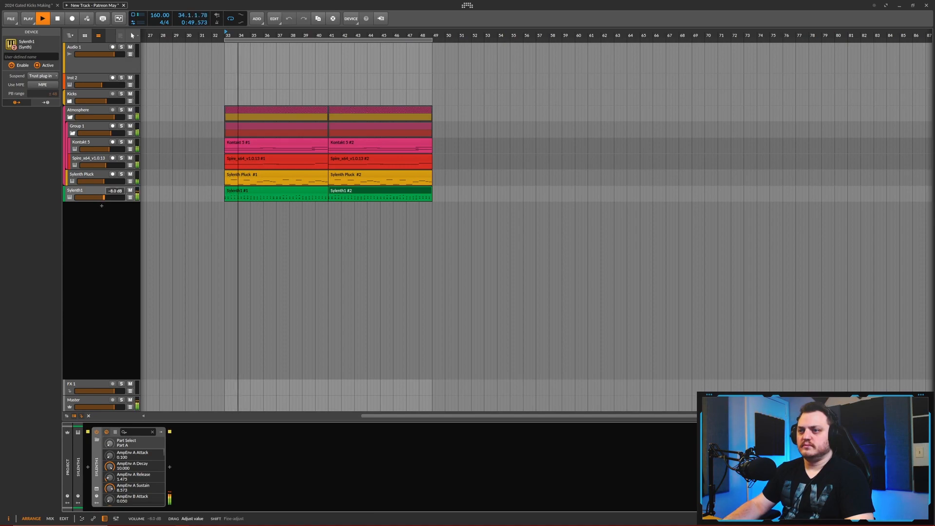
left_click(88, 191)
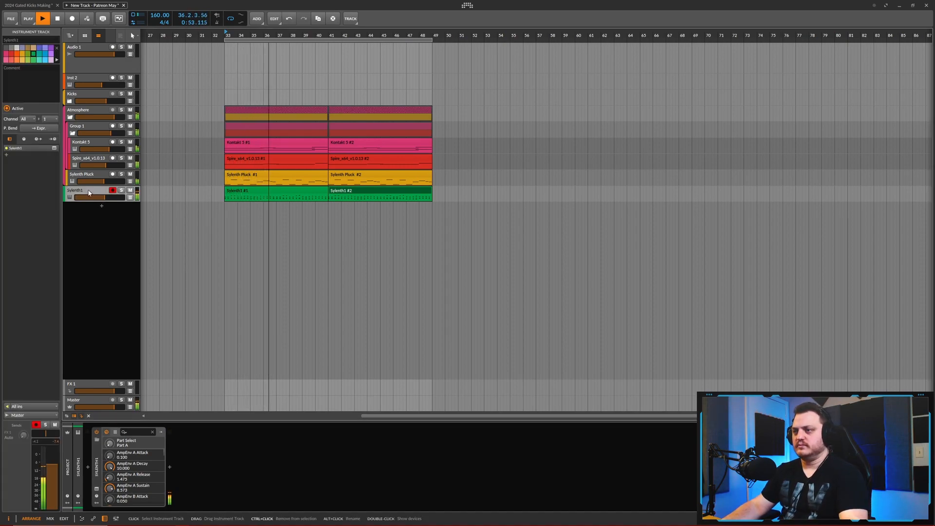
key("ctrl+g")
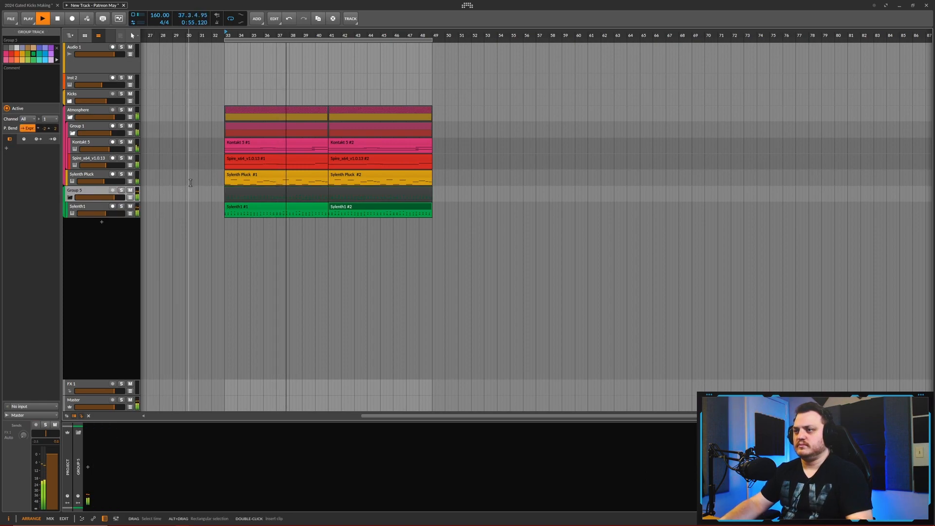
scroll(190, 182, "down", 2)
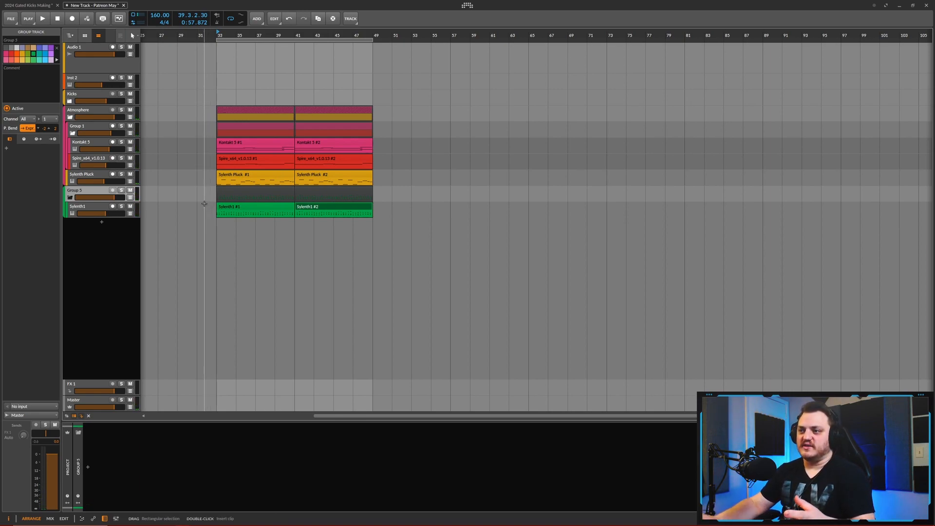
- Open the first Sylenth1 clip's notes layered with the Kontakt pad and play both tracks soloed
double_click(243, 208)
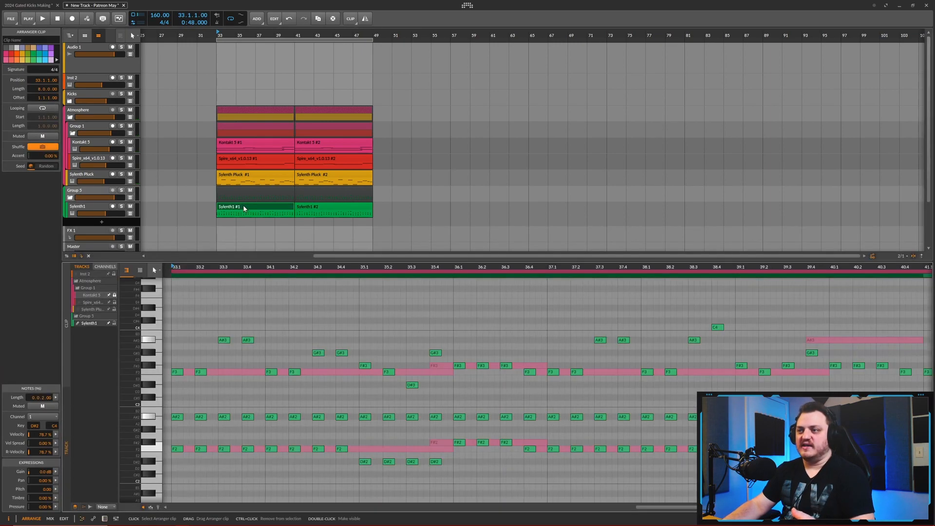
scroll(284, 389, "down", 5)
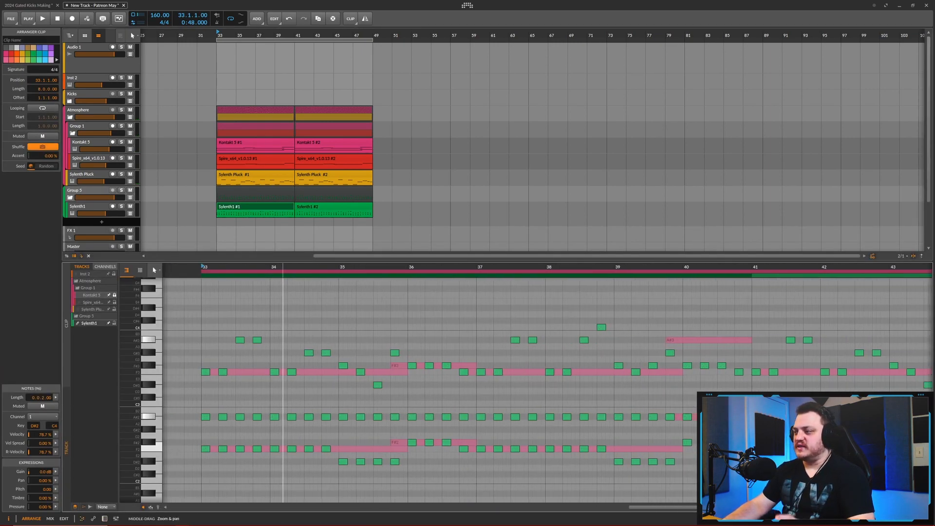
scroll(284, 390, "down", 3)
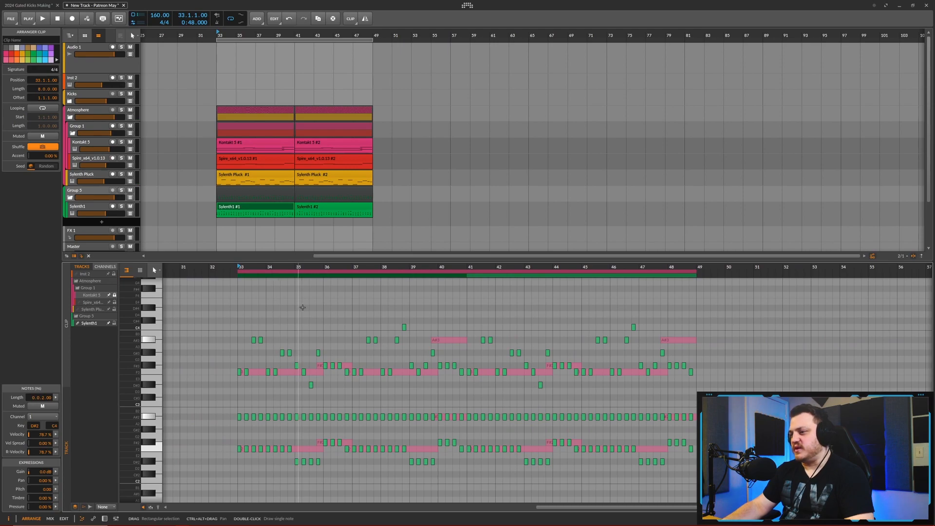
scroll(306, 390, "up", 1)
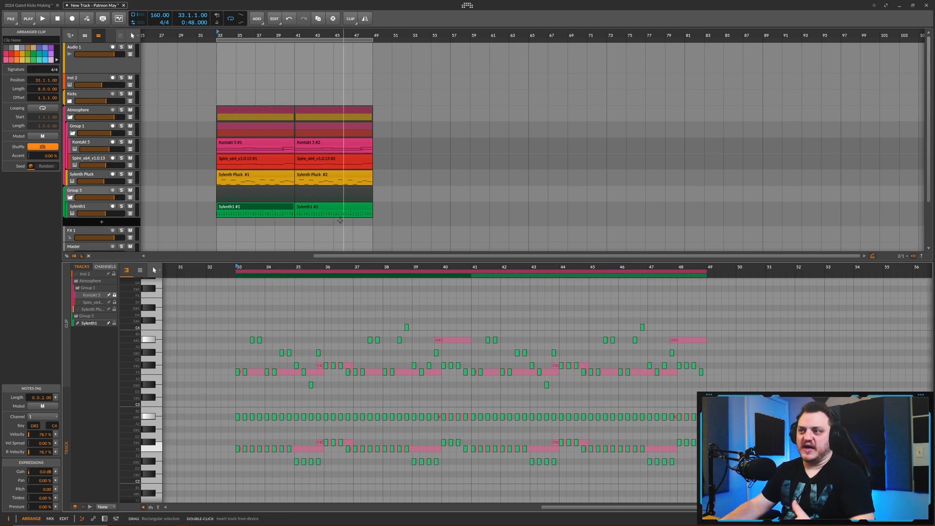
scroll(274, 234, "up", 3)
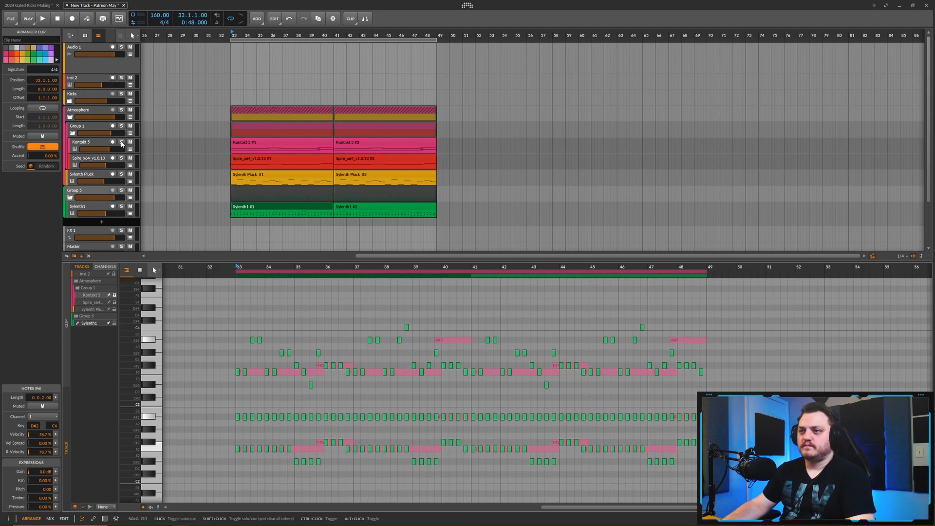
left_click(121, 206)
key("space")
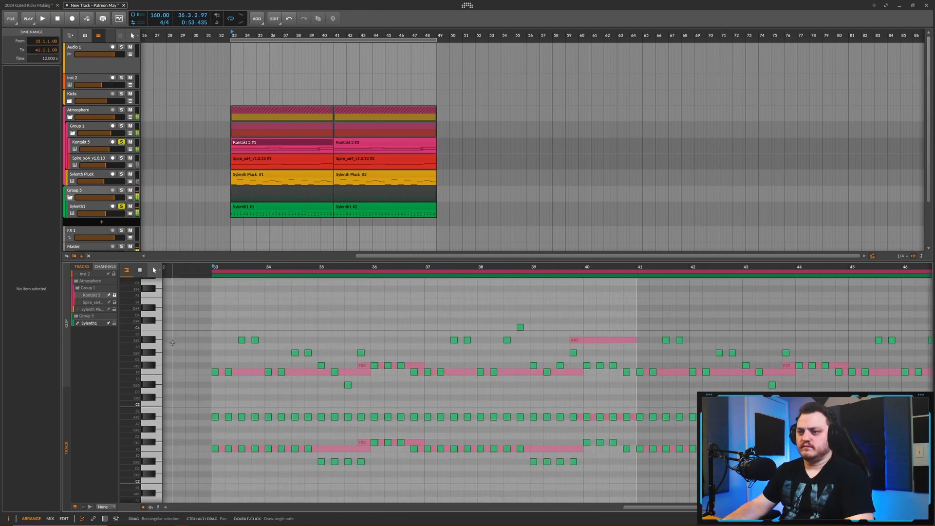
- Split the Kontakt pad's F2 and F3 notes near bar 35 and lower the second parts to D#2 and D#3
double_click(319, 449, "alt")
key("Down")
key("Down")
double_click(319, 372, "alt")
key("Down")
key("Down")
- Rework the Kontakt pad's second phrase so D#2 and D#3 sound around bar 39, and listen to the change
left_click_drag(370, 385, 423, 372)
scroll(341, 385, "down", 3)
left_click(436, 374)
left_click(338, 385)
left_click(407, 372)
left_click(407, 449, "ctrl")
key("space")
scroll(472, 348, "up", 3)
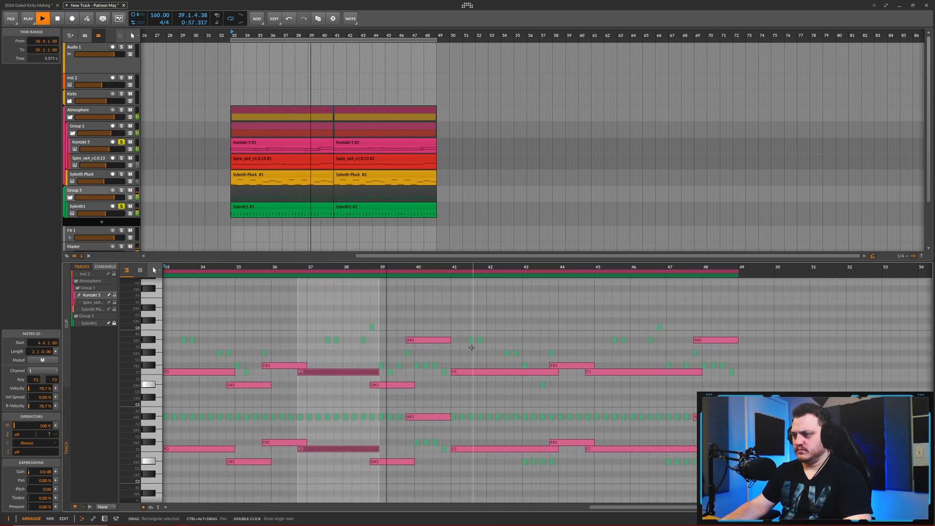
key("space")
- Lower the Spire part's F3 to D#3 around bar 35 and solo Spire in place of Kontakt 5
left_click(114, 303)
scroll(341, 370, "down", 2)
left_click(93, 302)
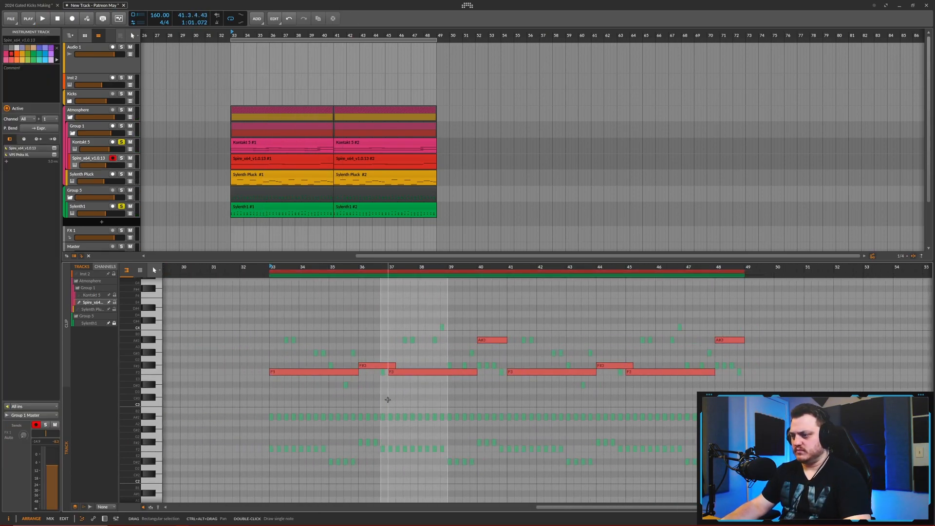
scroll(352, 380, "up", 3)
key("space")
left_click_drag(344, 372, 384, 385)
left_click(121, 159)
left_click(121, 143)
scroll(350, 358, "down", 3)
key("space")
- Split the Spire's F3 notes at bars 39, 43 and 47 and lower the second parts to D#3
double_click(372, 372, "alt")
double_click(468, 372, "alt")
left_click_drag(479, 372, 479, 384)
double_click(563, 372, "alt")
left_click_drag(575, 372, 575, 384)
- Duplicate the Kontakt pad's revised notes from bars 33 to 40 into bars 41 to 48
left_click(91, 295)
left_click(92, 295)
left_click(109, 324)
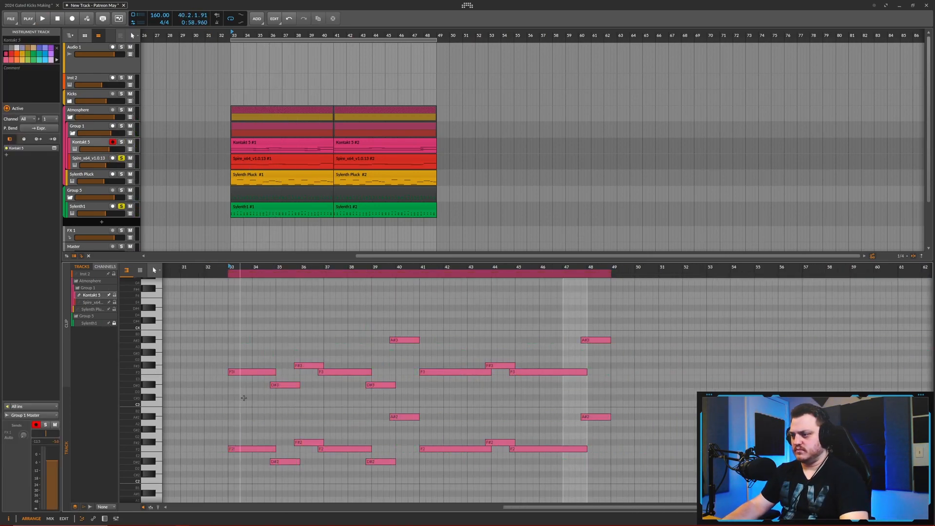
left_click_drag(421, 364, 229, 364)
key("ctrl+d")
- Add Kontakt 5 and Sylenth Pluck to the soloed tracks and show the pluck's notes layered with the Sylenth1 melody
key("space")
left_click(121, 142)
left_click(121, 174)
left_click(99, 175)
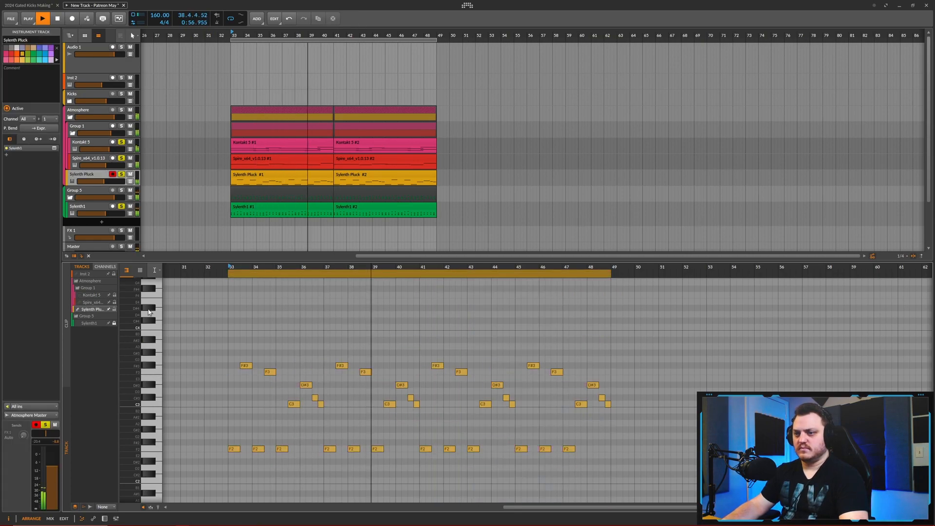
left_click(109, 323)
- Try the pluck's first F#3 note in bar 33 at A#3 during playback, and lower it to F3
scroll(285, 365, "up", 2)
left_click(256, 366)
key("space")
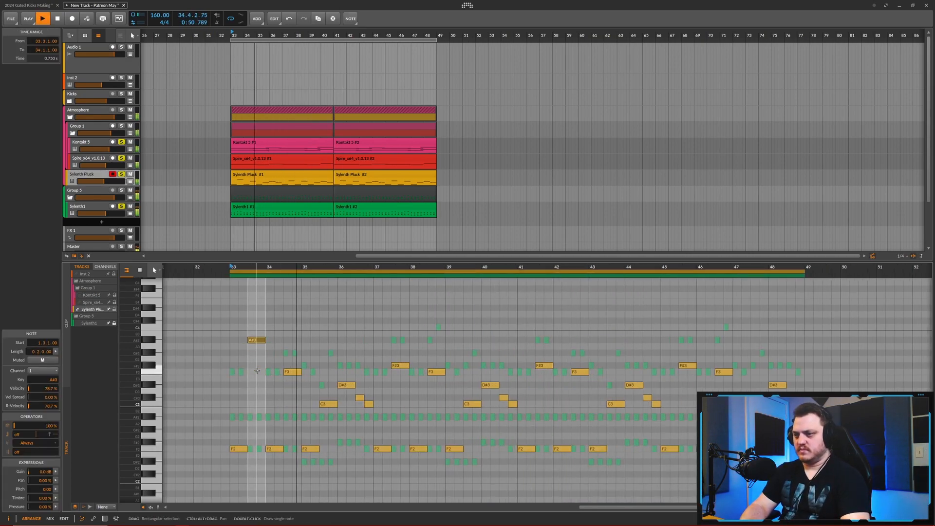
key("Down")
key("space")
- Raise the pluck's F3 note on beat 3 of bar 34 to G#3 while listening
left_click(294, 372)
key("space")
key("Up")
key("Up")
key("Up")
- Lower the pluck's C3 note on beat 3 of bar 35 to A#2 and the F2 note starting that bar to D#2
key("space")
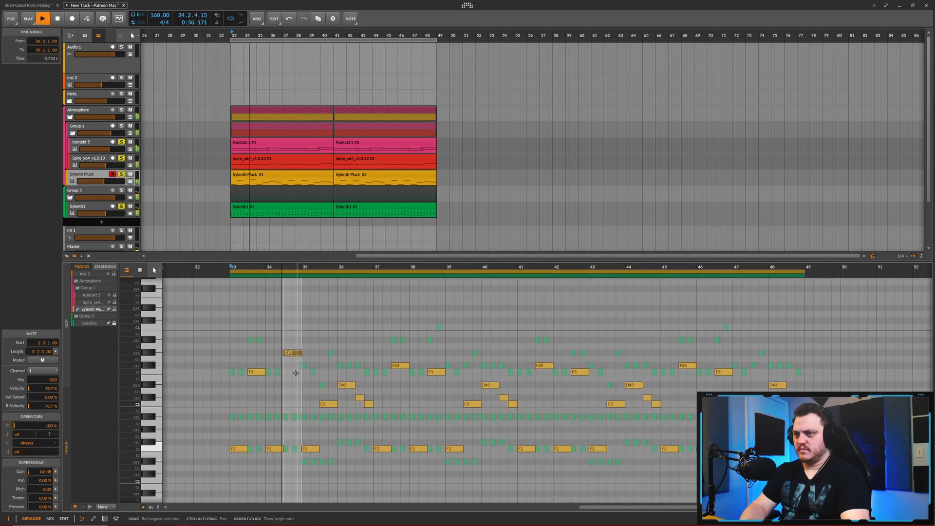
- Raise the pluck's D#3 note at the start of bar 36 to F#3 and the F3 note on beat 3 of bar 33 to A#3
key("space")
left_click(332, 398)
left_click(329, 404)
key("Down")
key("Down")
left_click(310, 449)
key("Down")
key("Down")
left_click(347, 384)
key("Up")
key("Up")
key("Up")
key("space")
left_click(256, 372)
key("Up")
key("Up")
key("Up")
key("Up")
key("Up")
- Try the pluck's A#2 note on beat 3 of bar 35 an octave higher at A#3 during playback
left_click(327, 417)
key("shift+Up")
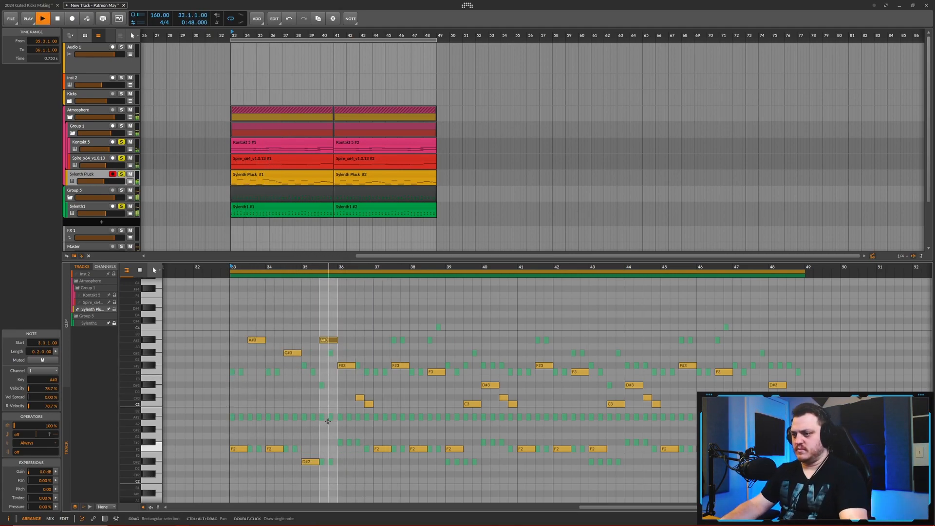
key("space")
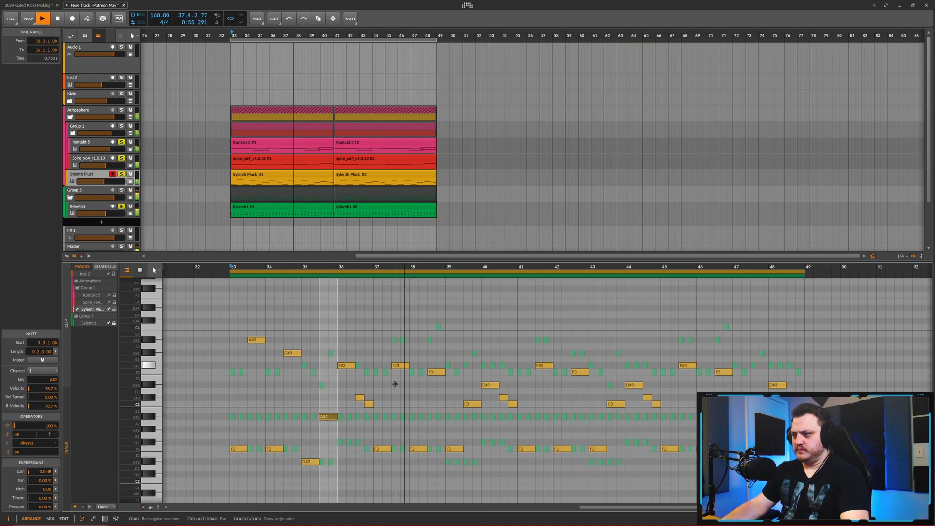
- Raise the pluck's F#3 note on beat 3 of bar 37 to A#3 and play the section back
key("space")
left_click(401, 366)
key("Up")
key("Up")
key("Up")
key("Up")
key("space")
- Raise the pluck's A#2 note on beat 3 of bar 35 to D#3 while listening
left_click(329, 417)
key("Up")
key("Up")
key("Up")
key("Up")
key("Up")
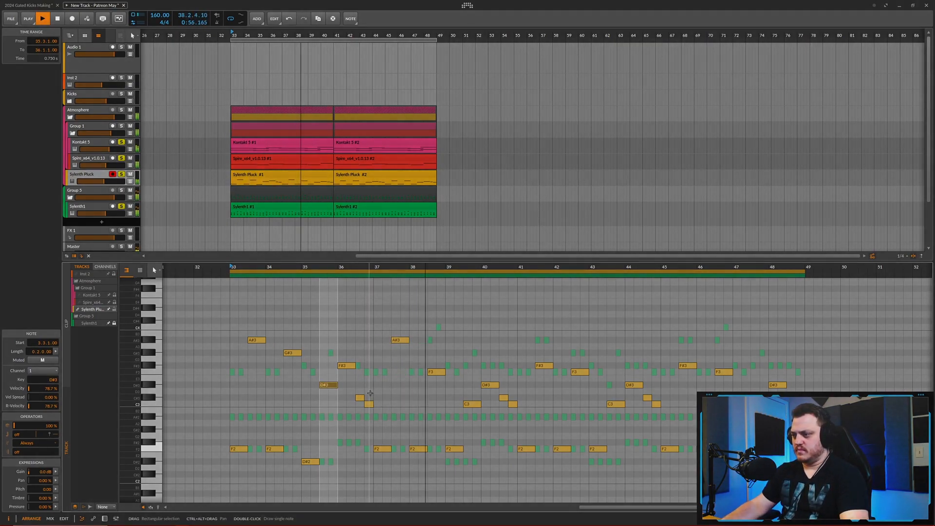
- Lower the pluck's F2 note at the start of bar 39 to D#2 and the C3 note on beat 3 to A#2
left_click(453, 449)
key("Down")
key("Down")
key("space")
key("space")
left_click(452, 403)
key("Down")
key("Down")
- Move the pluck's F3 note on beat 3 of bar 38 to A#2 and shorten it to one beat
left_click(415, 372)
key("Up")
key("space")
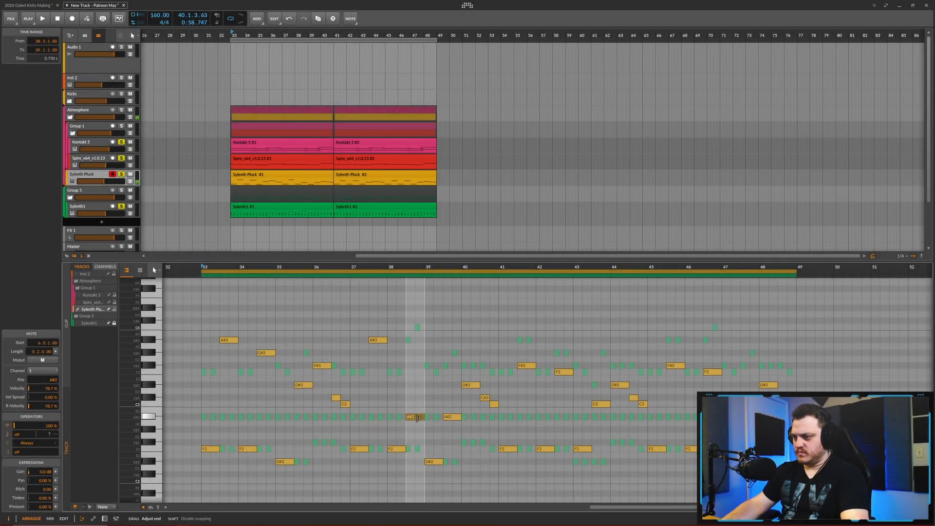
mouse_move(416, 418)
left_mouse_down()
mouse_move(411, 411)
mouse_move(413, 419)
left_mouse_up()
left_click(411, 423)
left_click(410, 419)
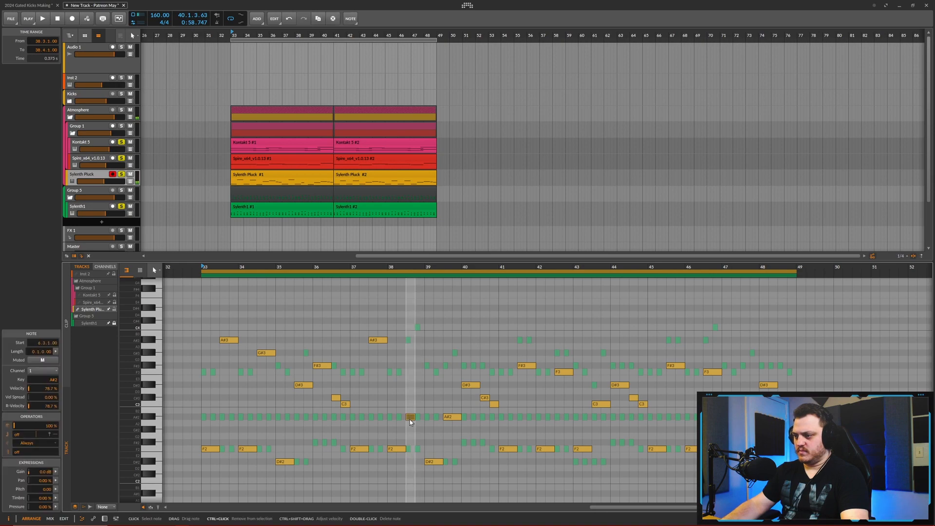
- Duplicate the shortened note onto beat 4 of bar 38 at C3, and raise both notes an octave to A#3 and C4
key("ctrl+d")
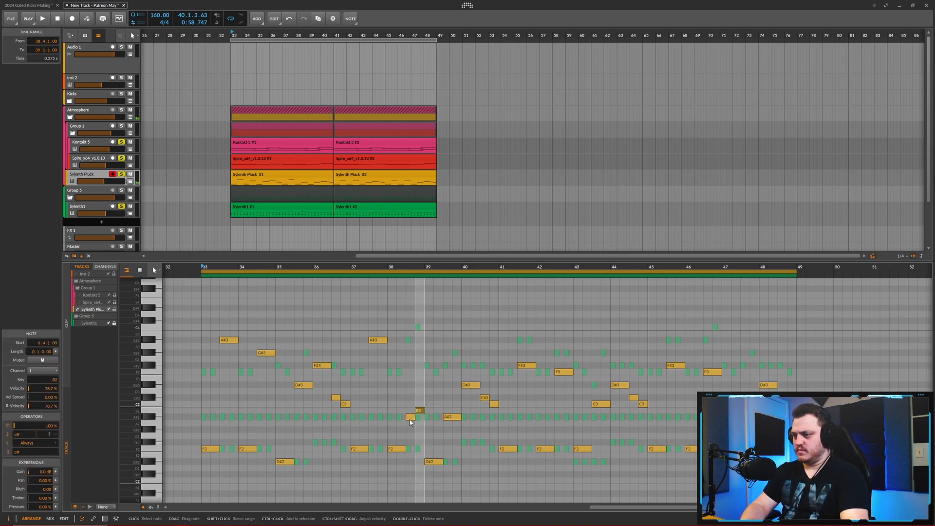
key("space")
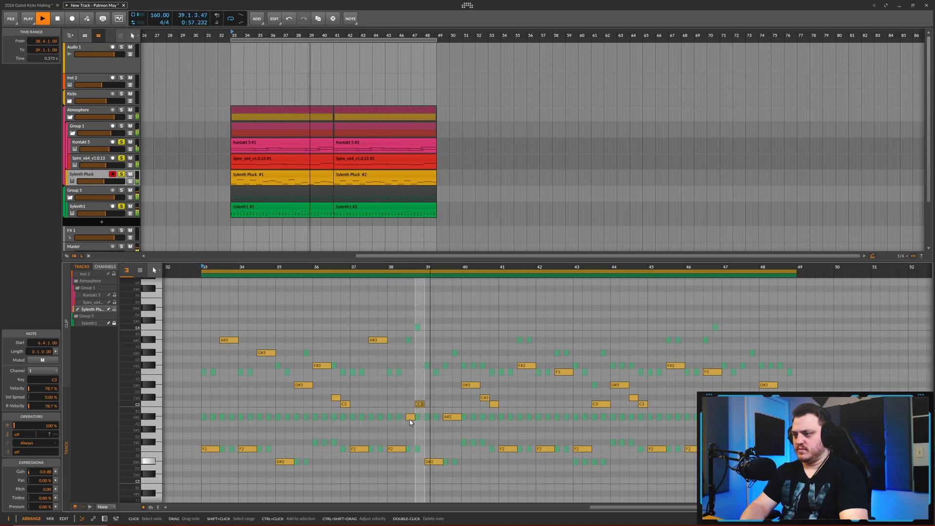
left_click(410, 417, "ctrl")
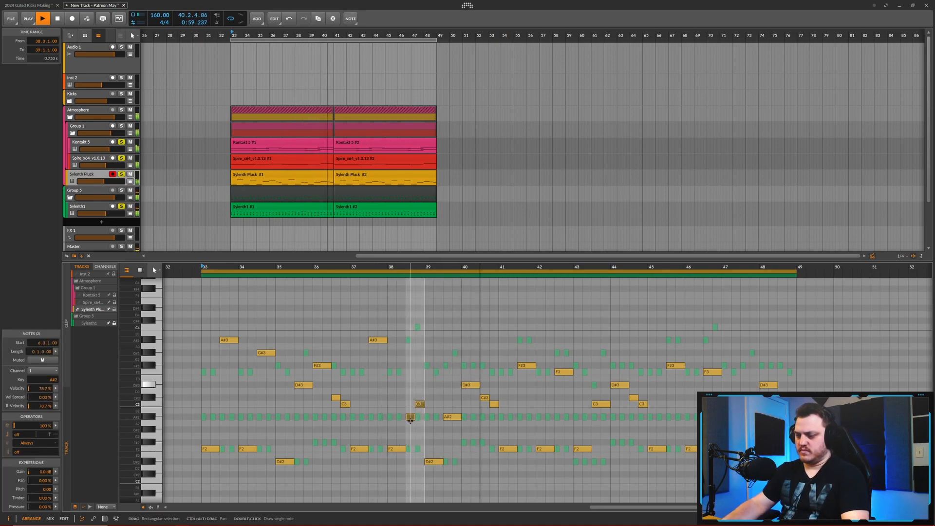
key("shift+Up")
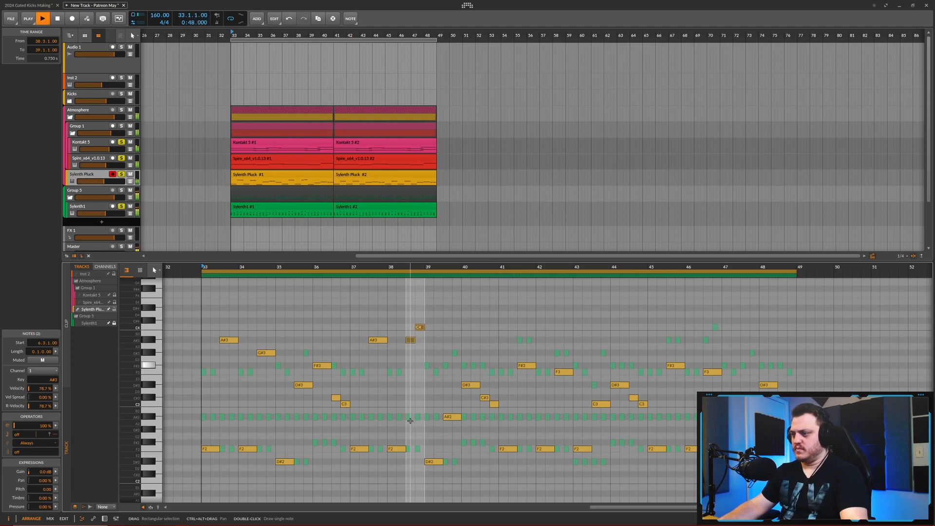
left_click_drag(419, 365, 414, 365)
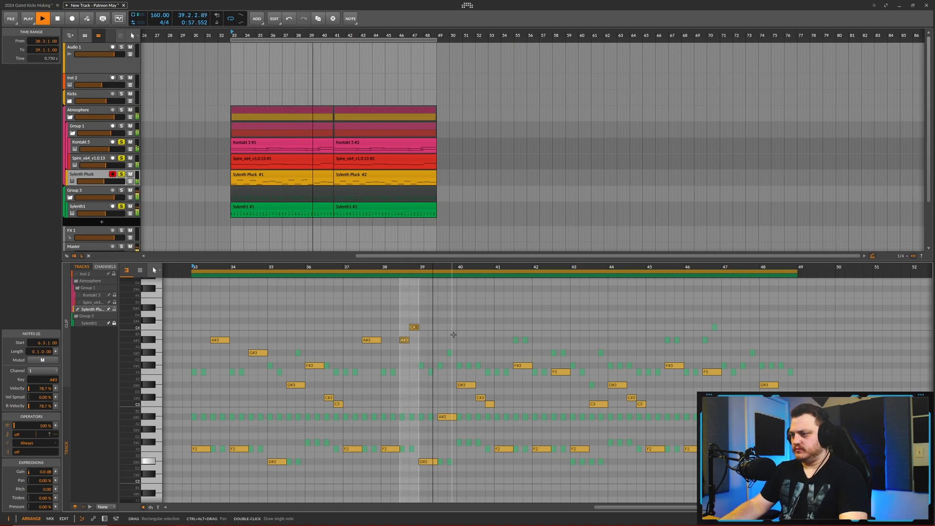
- Raise the pluck's D#3 note at the start of bar 40 to F#3 and listen to the revised phrase
left_click(467, 385)
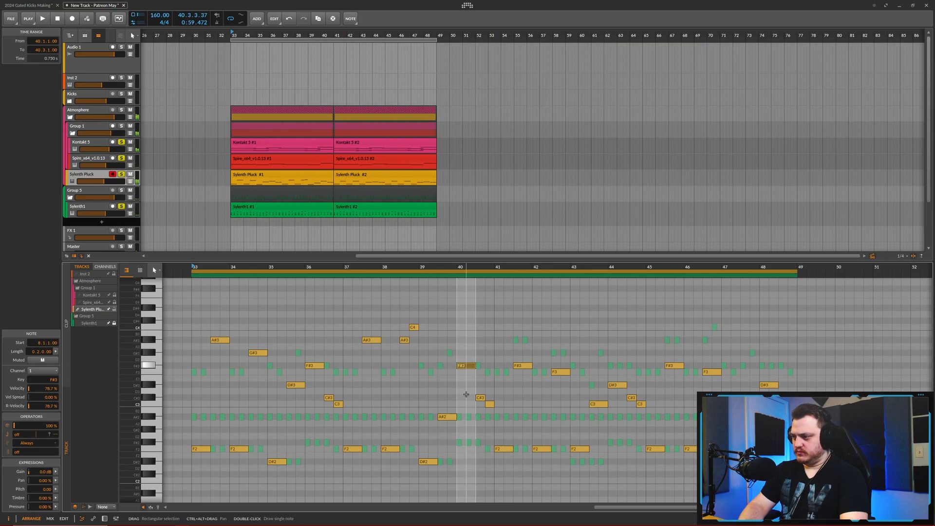
left_click(444, 417)
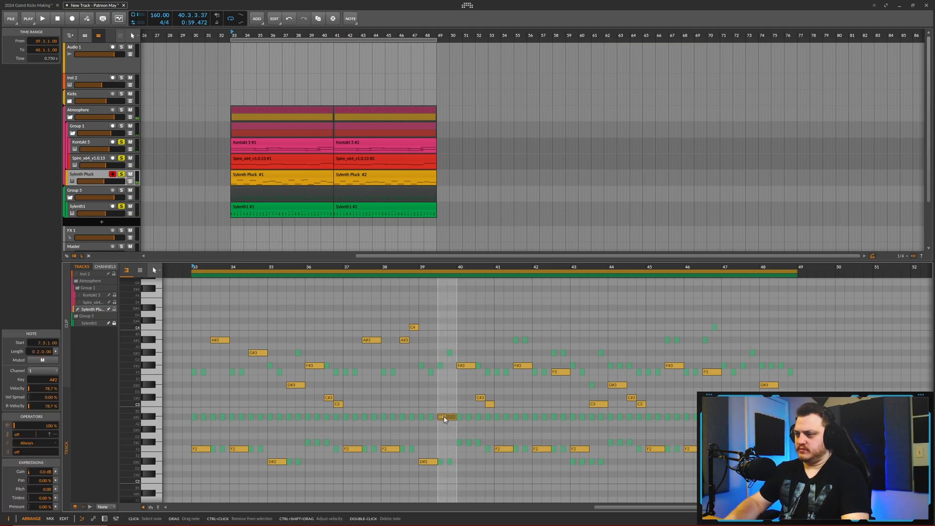
key("space")
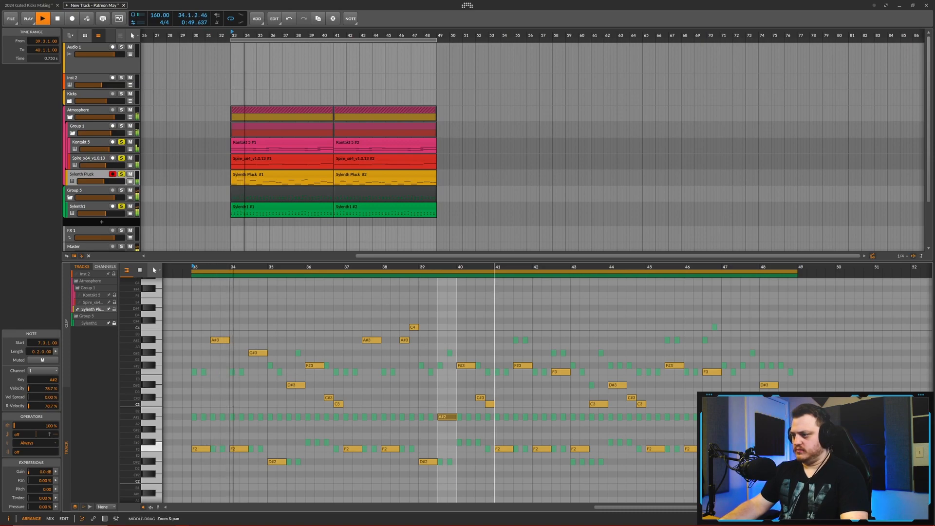
- Duplicate the pluck's revised notes from bars 33 to 40 into bars 41 to 48
scroll(495, 385, "down", 2)
left_click_drag(495, 365, 238, 390)
key("ctrl+d")
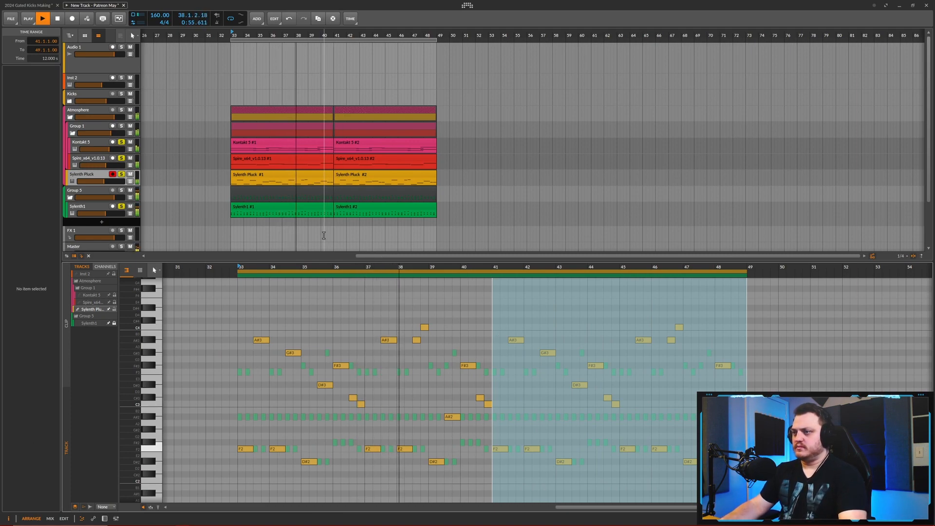
left_click(469, 322)
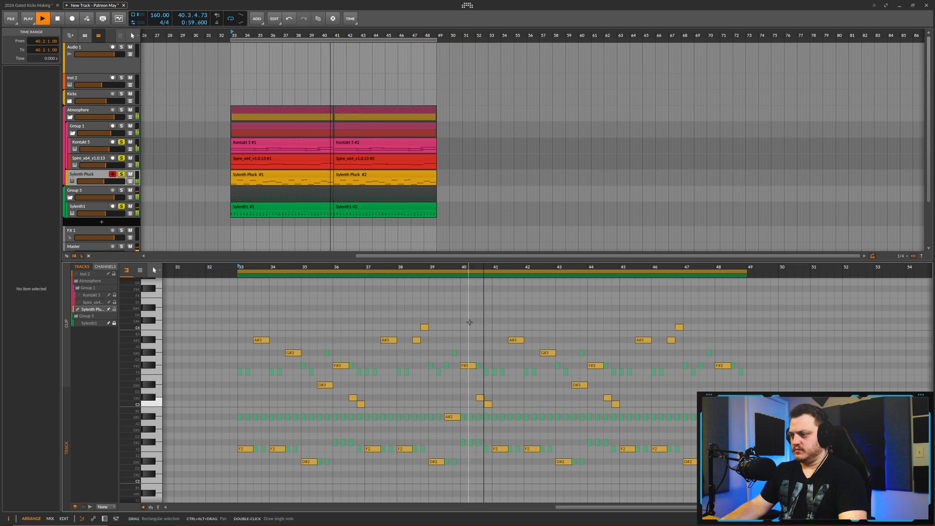
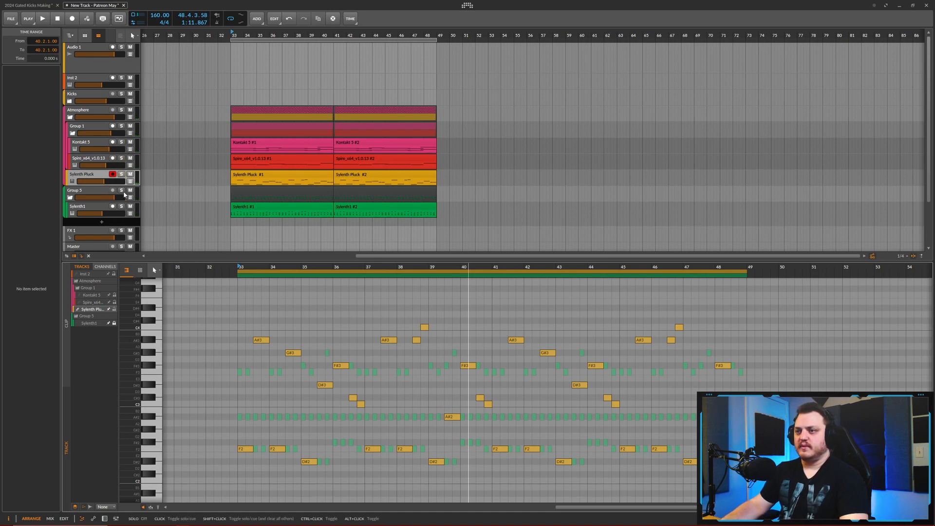
- Solo the Sylenth1 lead track, open its clip in bars 33 to 40 for note editing, and start playback
left_click(97, 192)
left_click(91, 210)
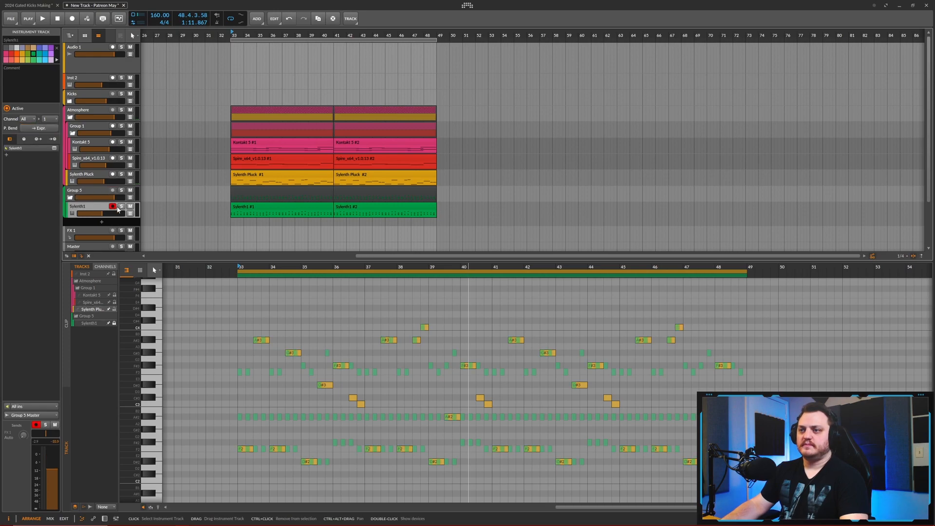
double_click(96, 210)
left_click(313, 208)
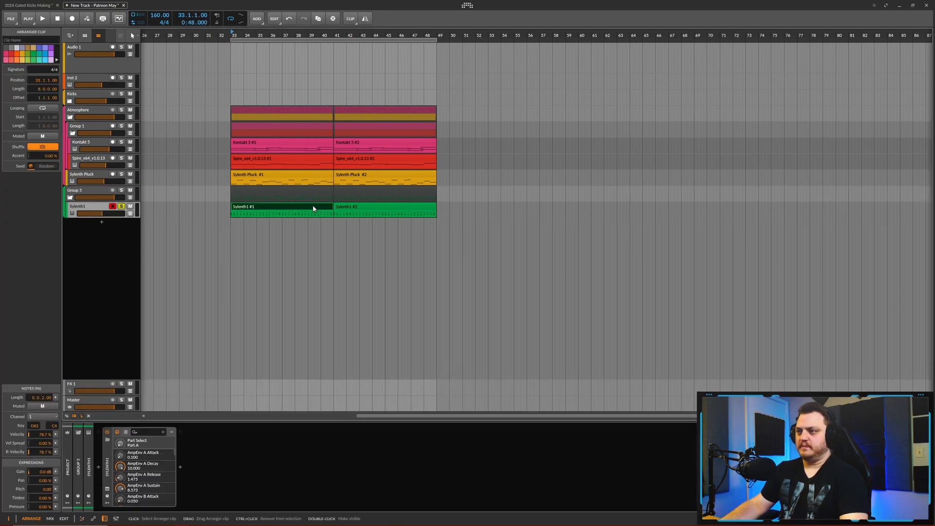
double_click(313, 209)
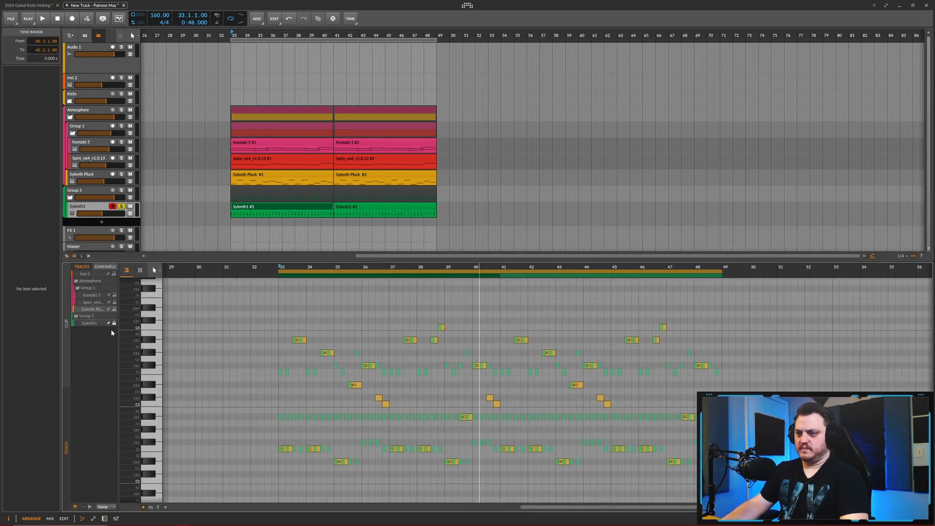
key("space")
- Add a FabFilter Pro-R reverb to the Group 5 track that contains the Sylenth1 lead
double_click(97, 207)
left_click(94, 191)
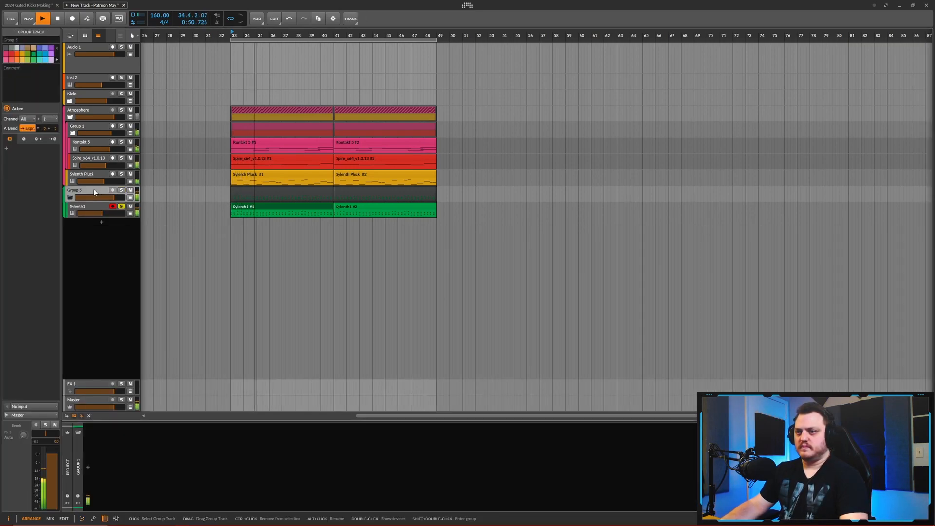
left_click(88, 465)
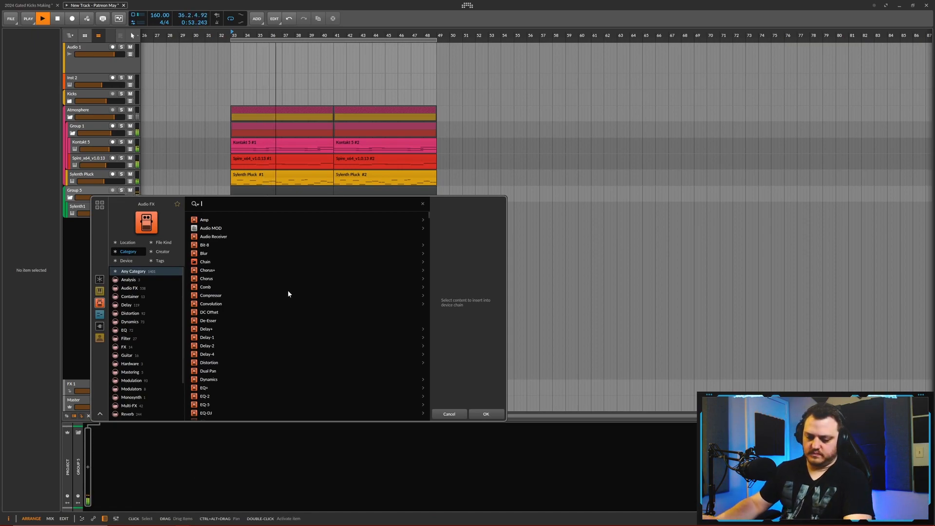
type("pro r")
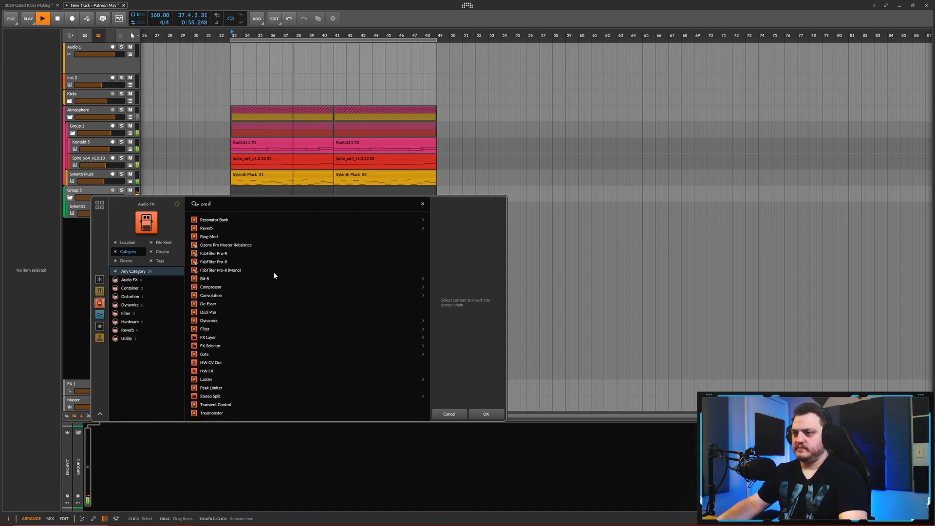
left_click(275, 254)
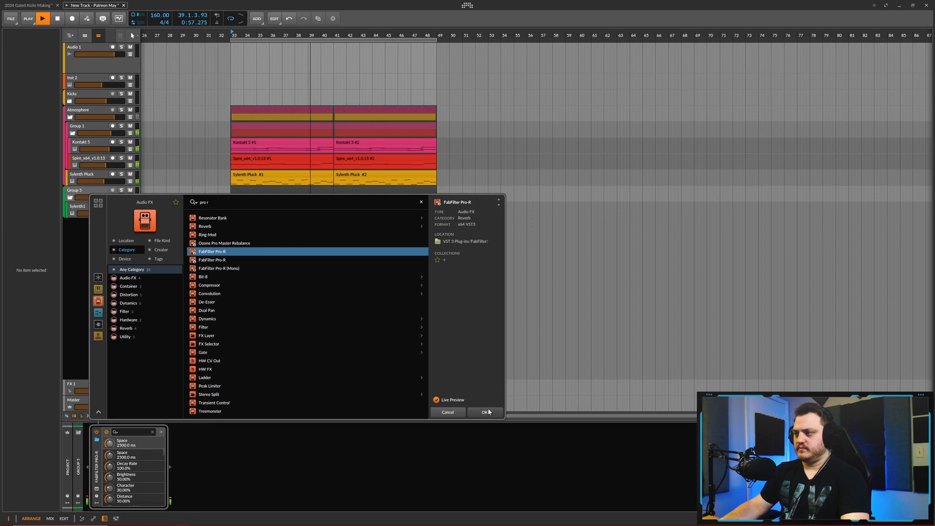
left_click(485, 412)
- Reduce the reverb's mix to about 19.5% and load the large-space preset EDM SuperSaw Anthem Hall D
left_click_drag(532, 107, 756, 100)
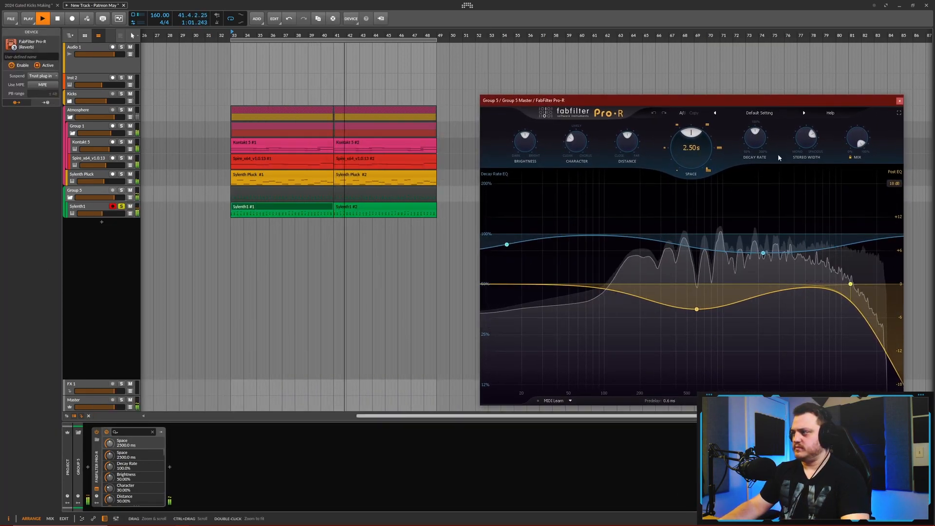
left_click_drag(857, 140, 855, 227)
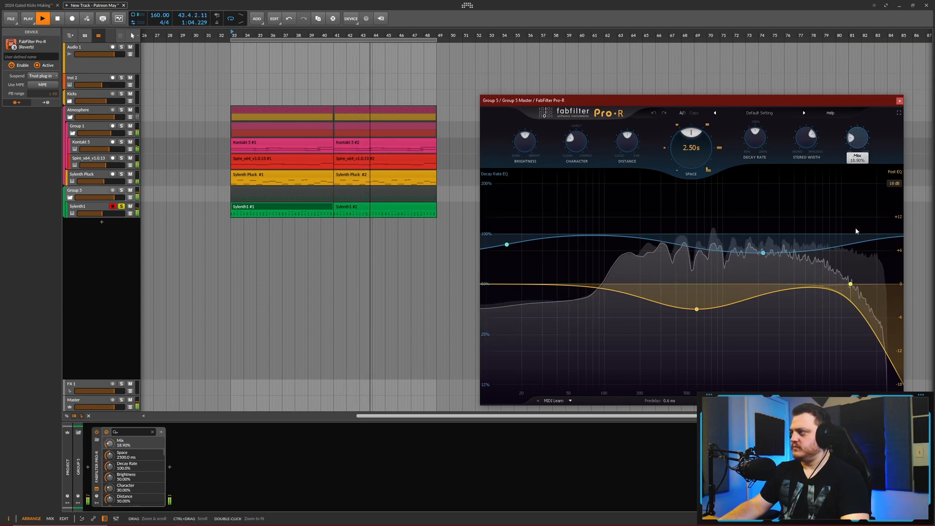
left_click(775, 118)
mouse_move(767, 153)
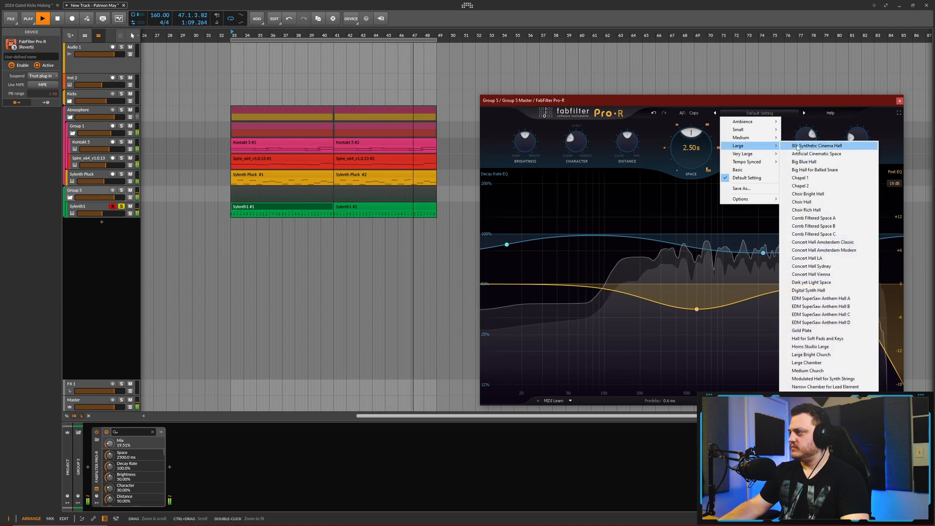
left_click(822, 298)
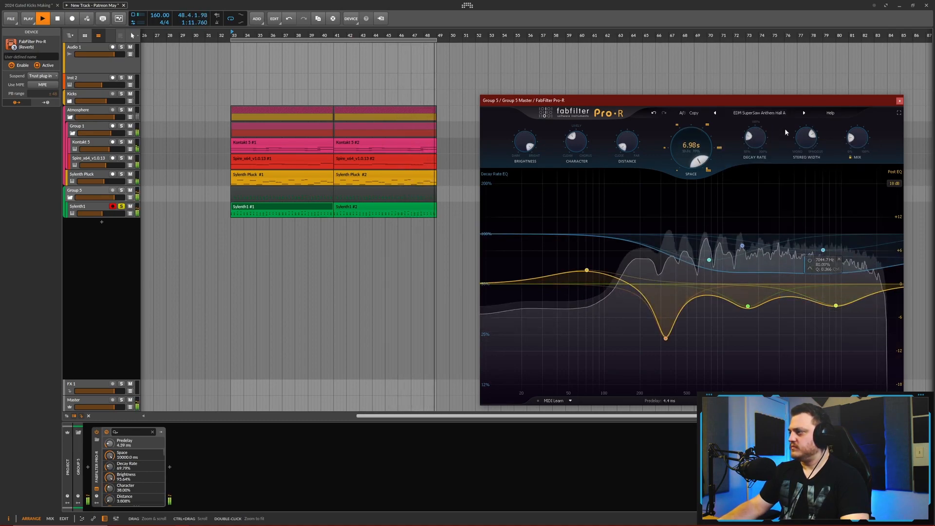
left_click(804, 113)
left_click(804, 113)
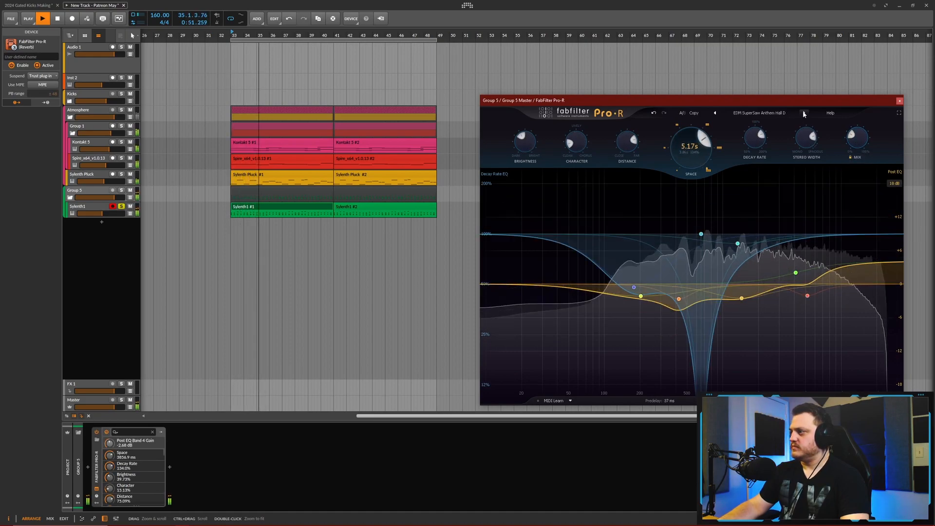
- Set the reverb's mix to about 23.6% and stereo width to about 104.7%, and lower its high post-EQ band to about +1.35 dB
left_click_drag(850, 134, 849, 137)
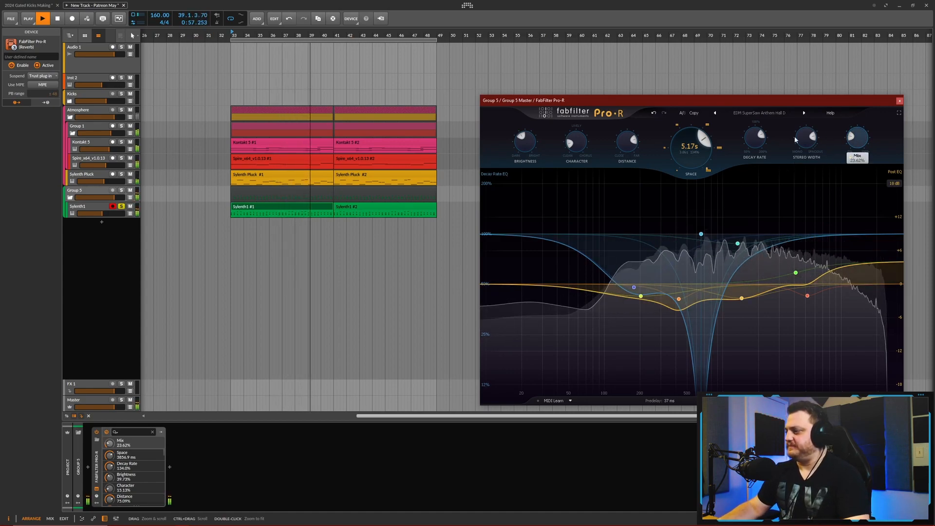
mouse_move(815, 137)
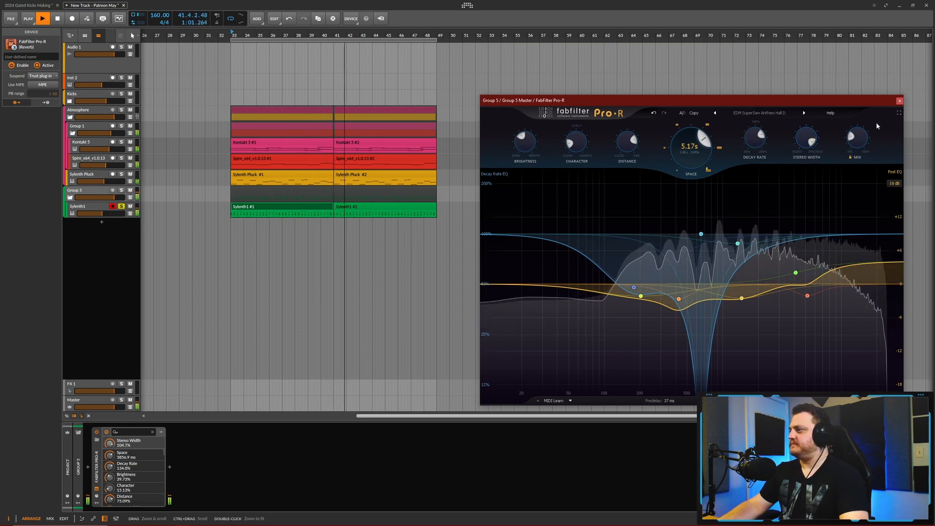
left_click_drag(800, 273, 797, 289)
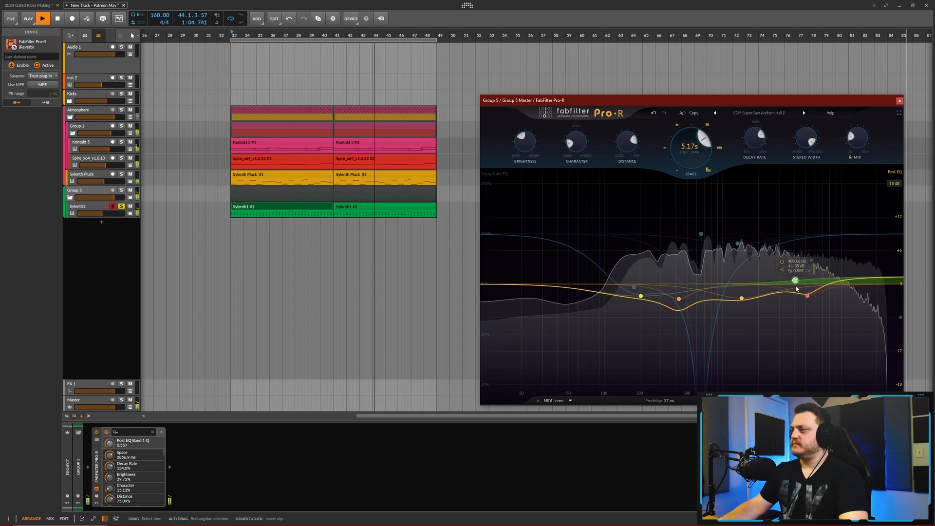
left_click(900, 101)
- Duplicate the Sylenth1 track inside Group 5 and solo the whole group to hear both layers
left_click(95, 209)
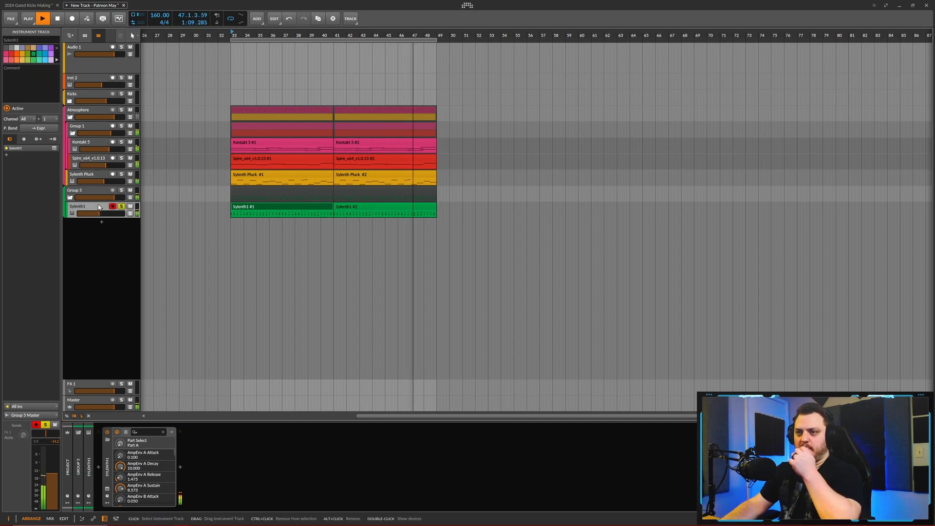
right_click(97, 208)
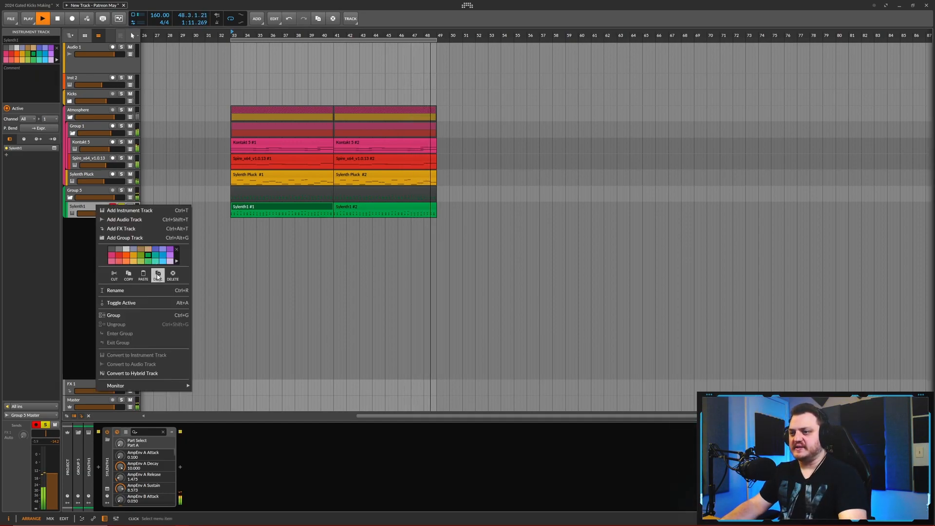
left_click(158, 275)
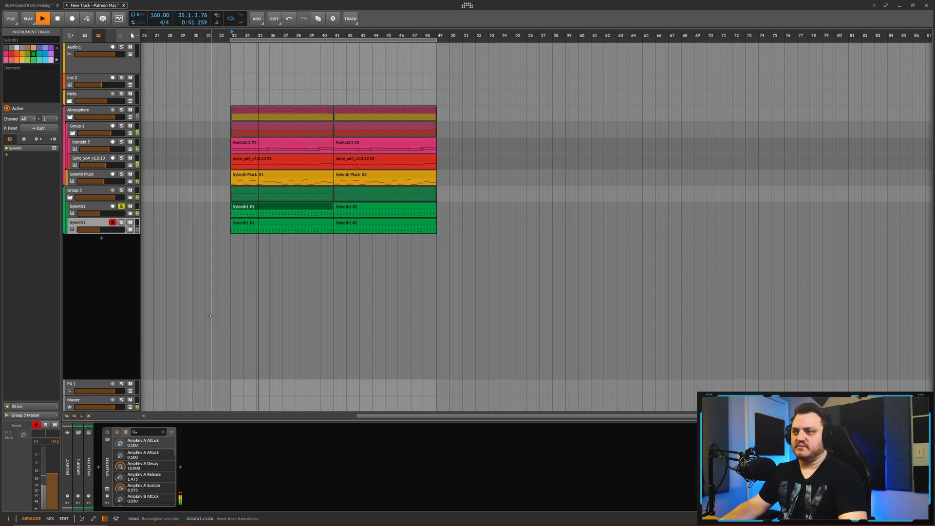
left_click(274, 223)
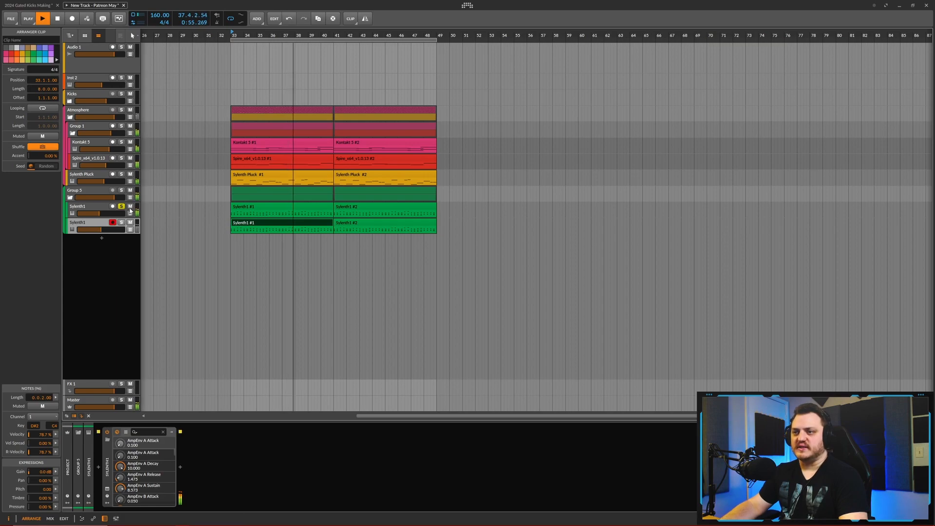
left_click(93, 223)
left_click_drag(101, 230, 99, 230)
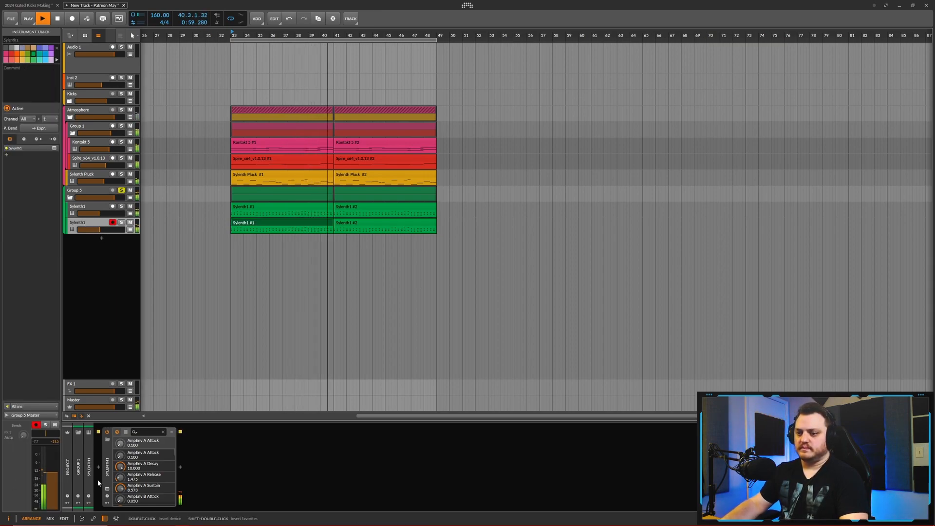
- Solo the duplicate Sylenth1 track and audition its lead presets from Lower Frequence onward, settling on 065: LEAD - Supernova
left_click(107, 488)
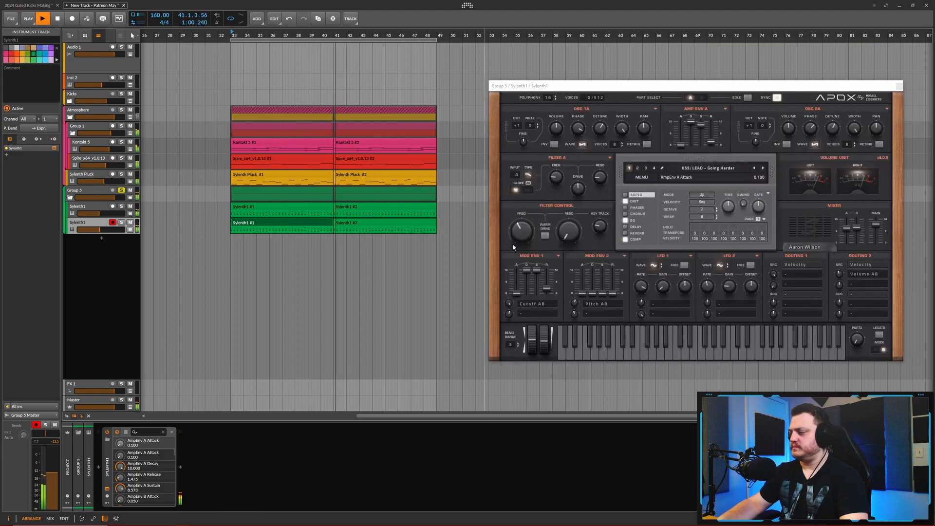
left_click(733, 168)
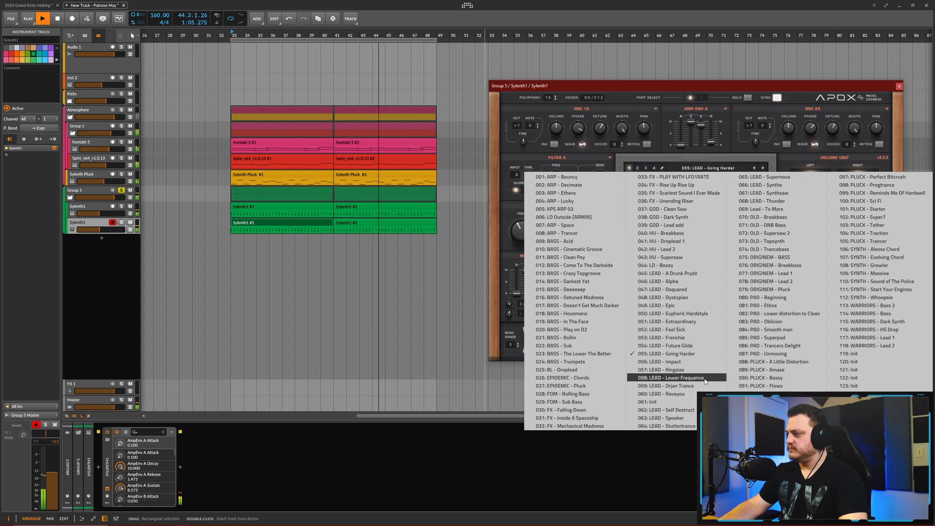
left_click(672, 377)
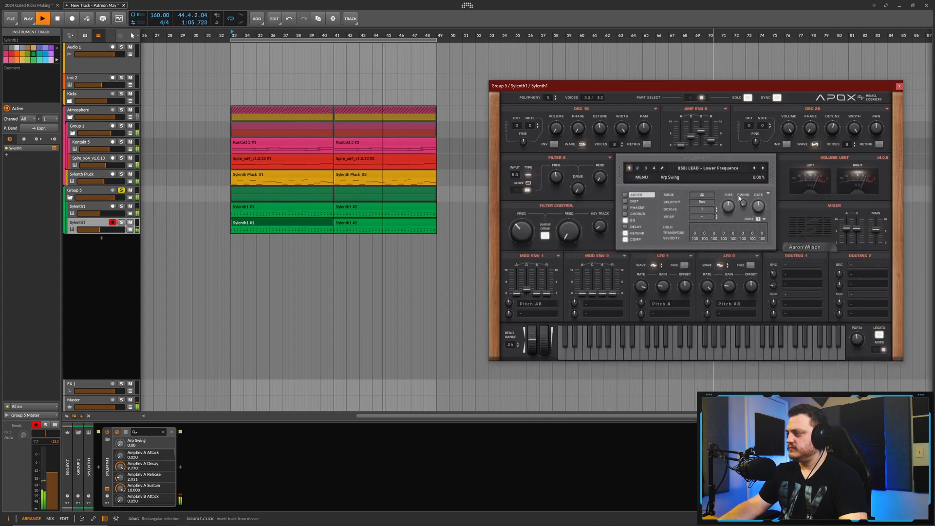
left_click(121, 222)
left_click(763, 169)
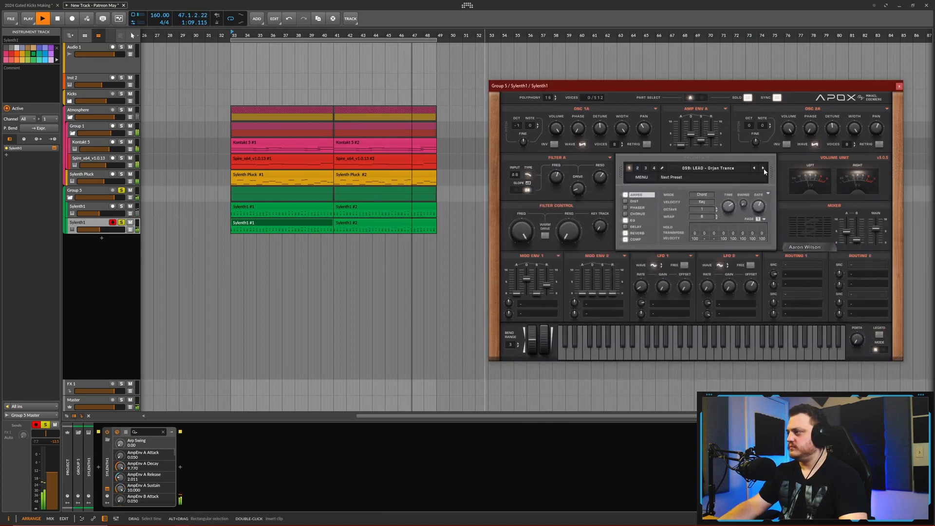
left_click(764, 169)
left_click(764, 169)
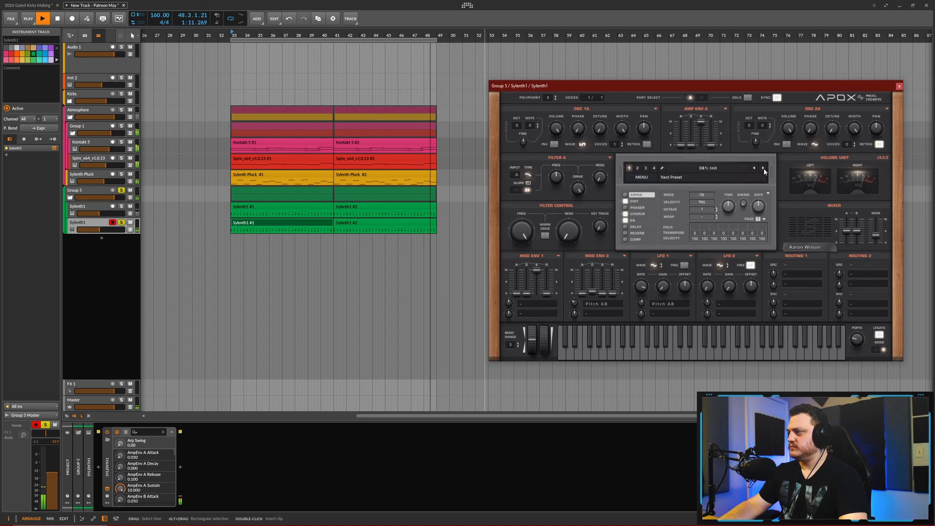
left_click(763, 169)
left_click(763, 169)
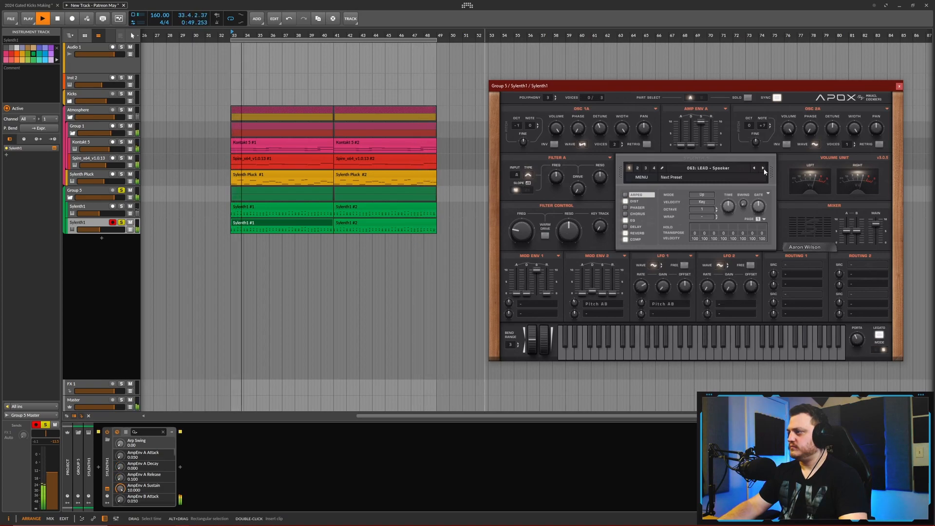
left_click(763, 169)
left_click(764, 169)
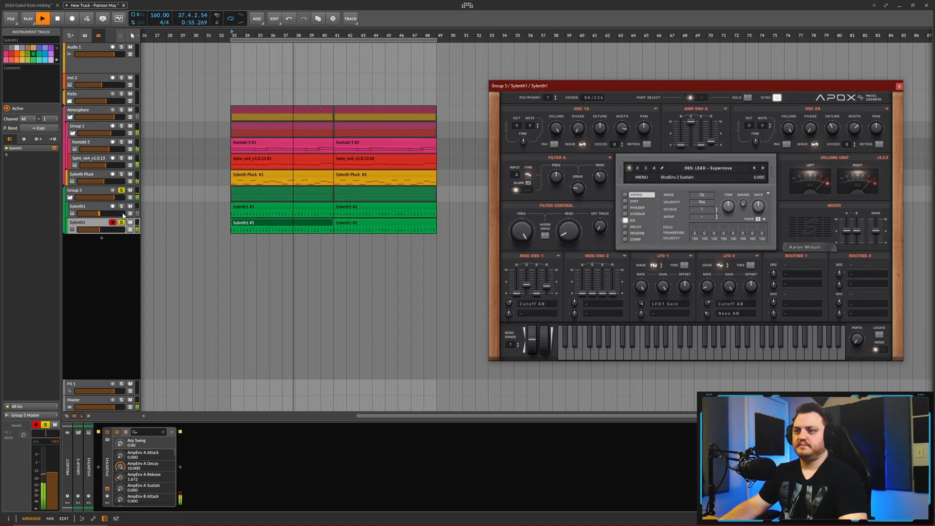
- Transpose the duplicate Sylenth1 track's two clips down an octave, set its oscillator B2 octave to +1, and lower its volume
left_click(313, 222)
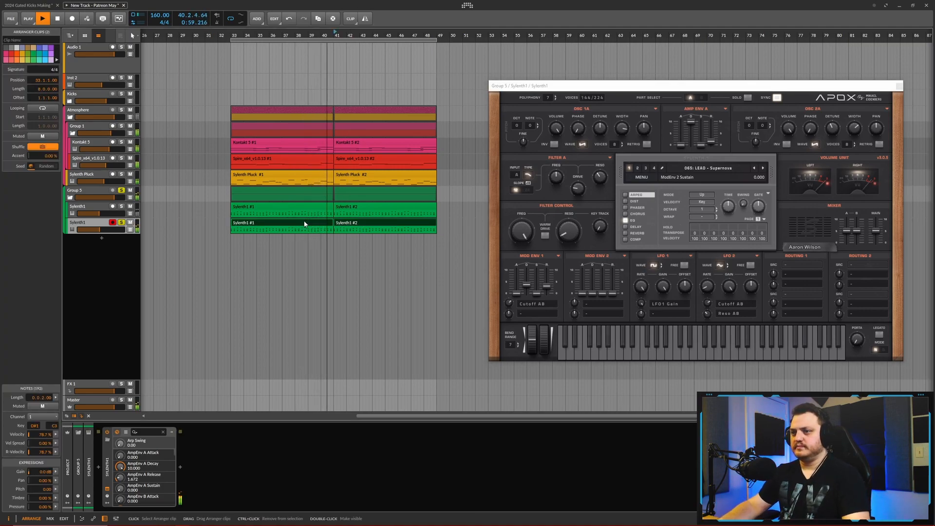
left_click_drag(518, 127, 519, 118)
left_click(702, 98)
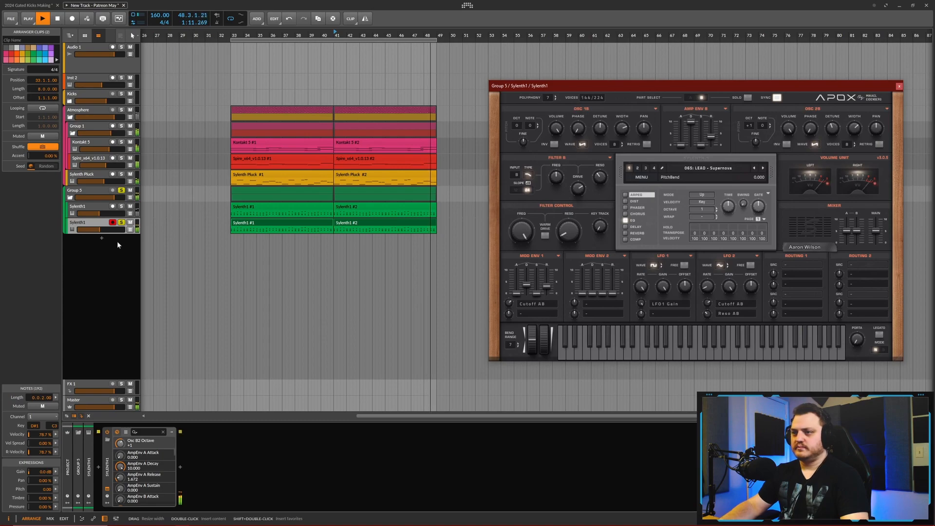
left_click_drag(101, 229, 96, 230)
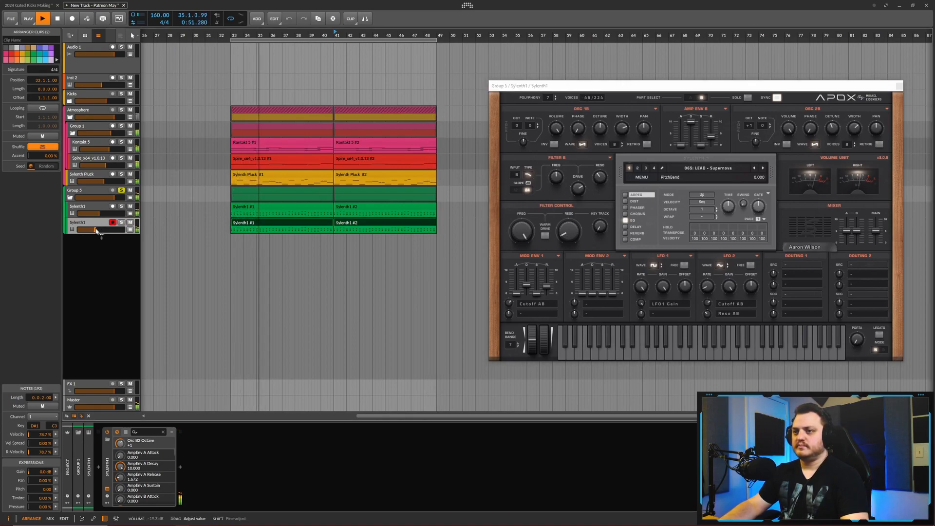
- Add an EQ+ to the original Sylenth1 track with a second-order low-cut (Low-cut 2) at about 347 Hz
left_click(99, 215)
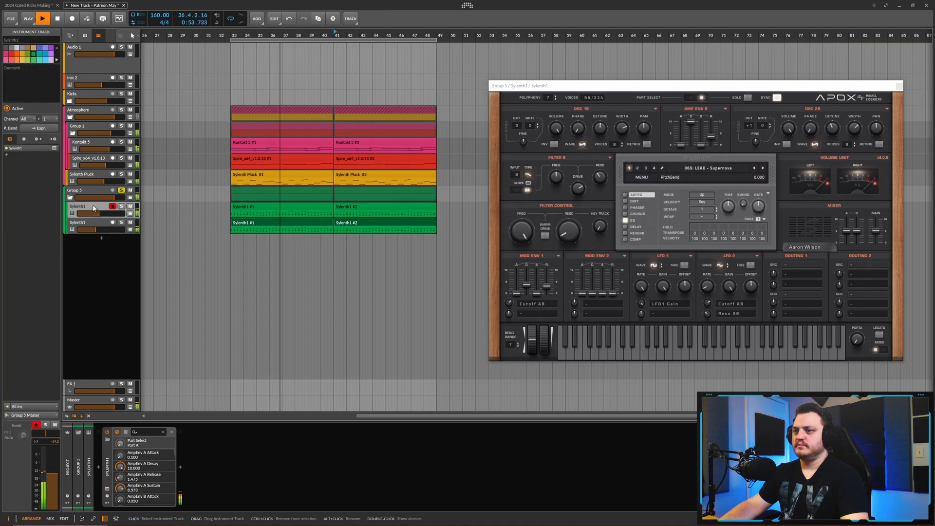
left_click(180, 467)
type("eq")
double_click(299, 221)
left_click_drag(242, 466, 241, 473)
right_click(241, 474)
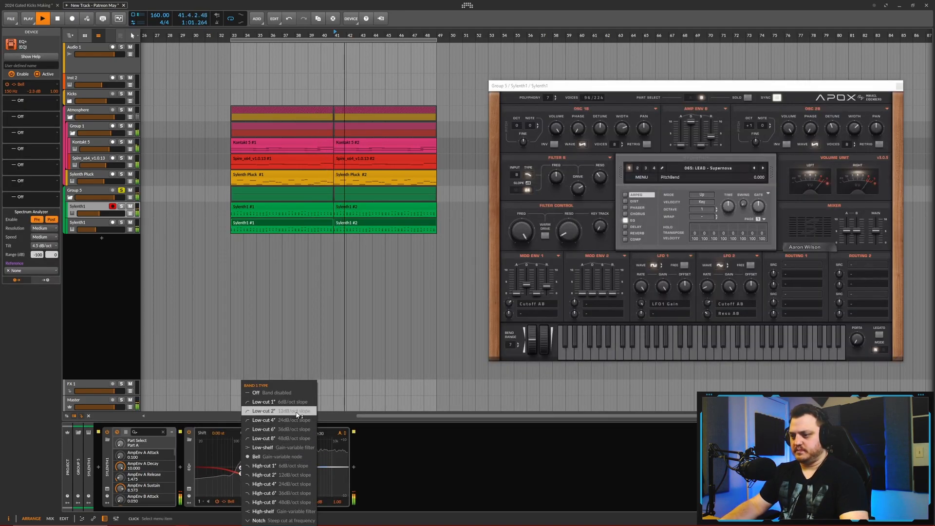
left_click(263, 411)
left_click_drag(241, 474, 259, 479)
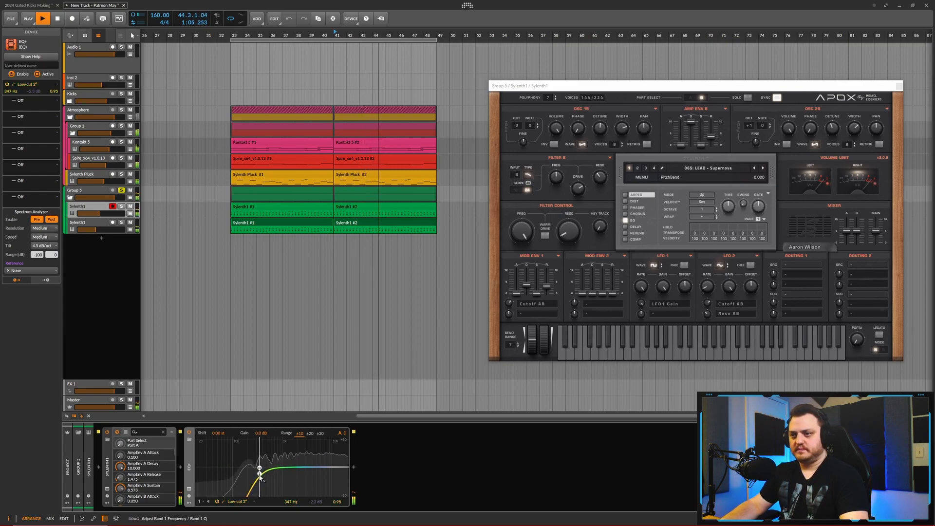
- Add an EQ+ to the duplicate Sylenth1 track with a second-order low-cut (Low-cut 2) at about 117 Hz, and stop playback
left_click(86, 227)
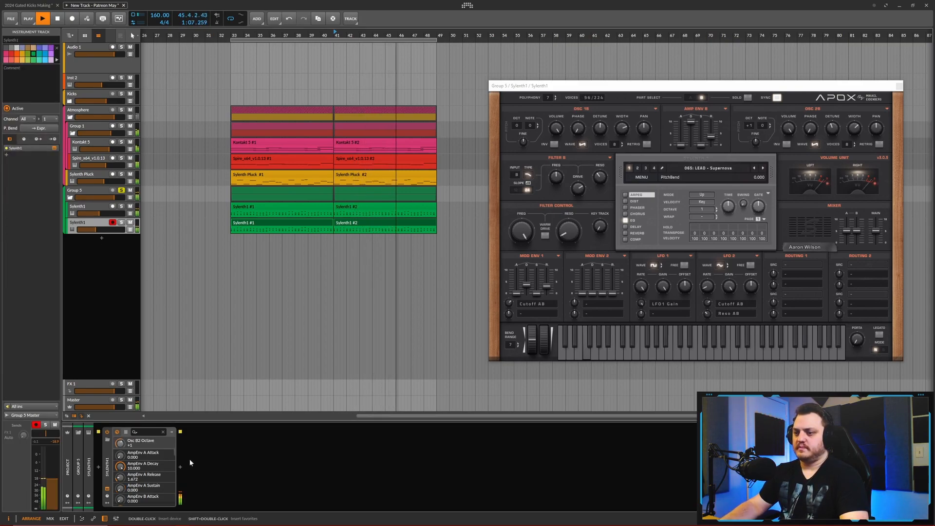
left_click(181, 468)
type("eq")
left_click(302, 221)
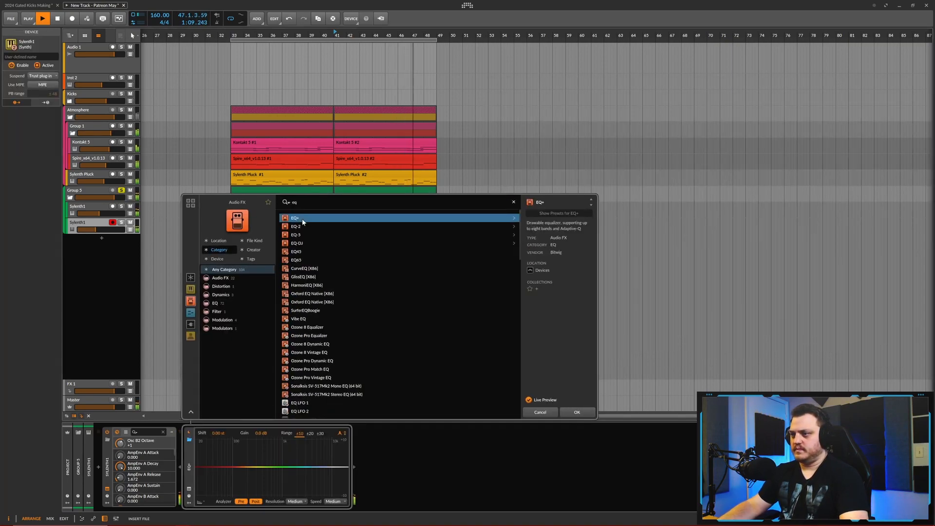
left_click(240, 473)
right_click(240, 473)
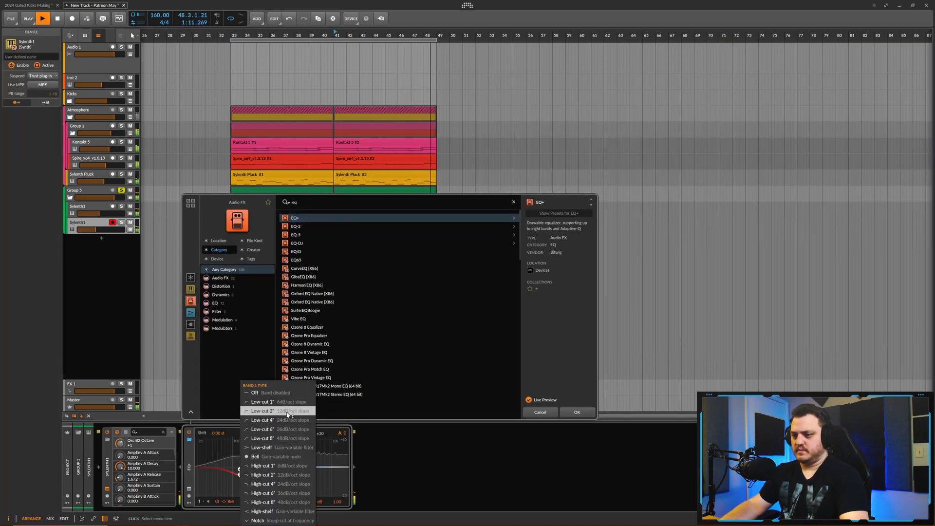
left_click(263, 414)
left_click_drag(241, 472, 237, 479)
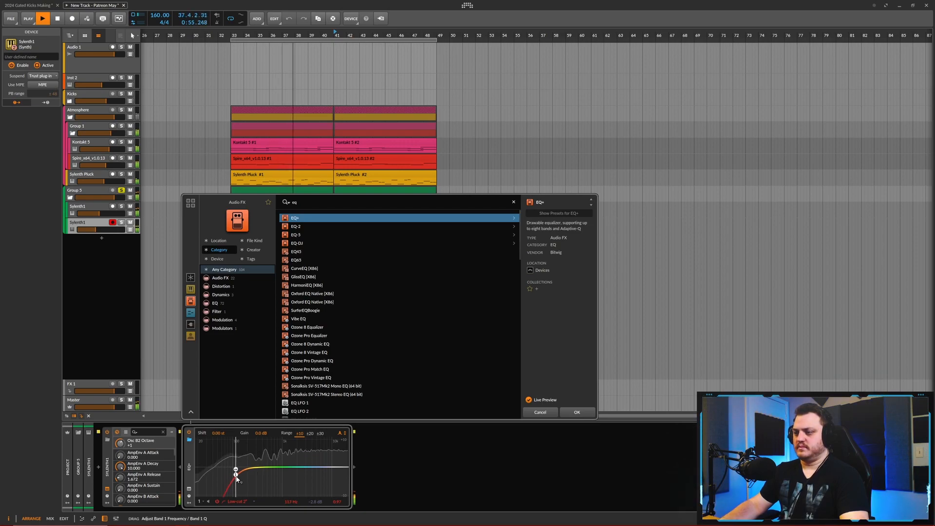
left_click(584, 412)
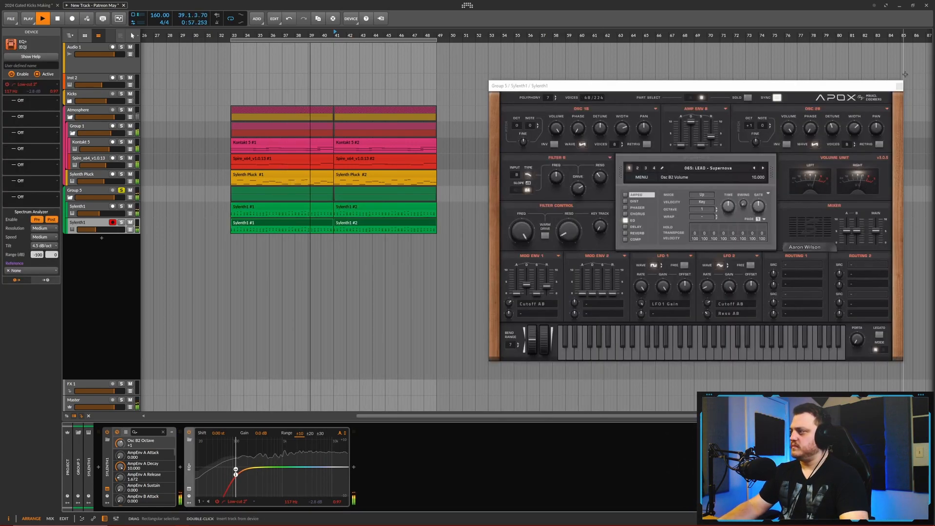
left_click_drag(215, 37, 225, 73)
key("space")
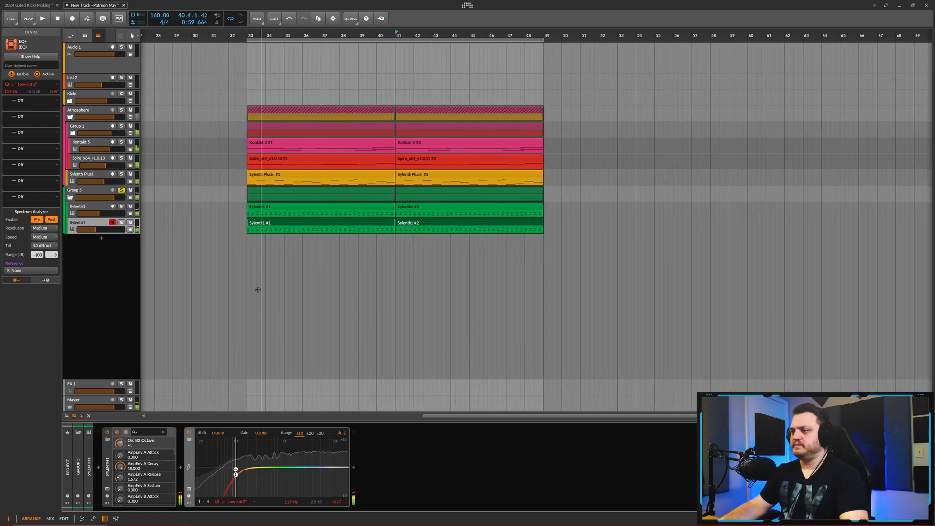
left_click(206, 219)
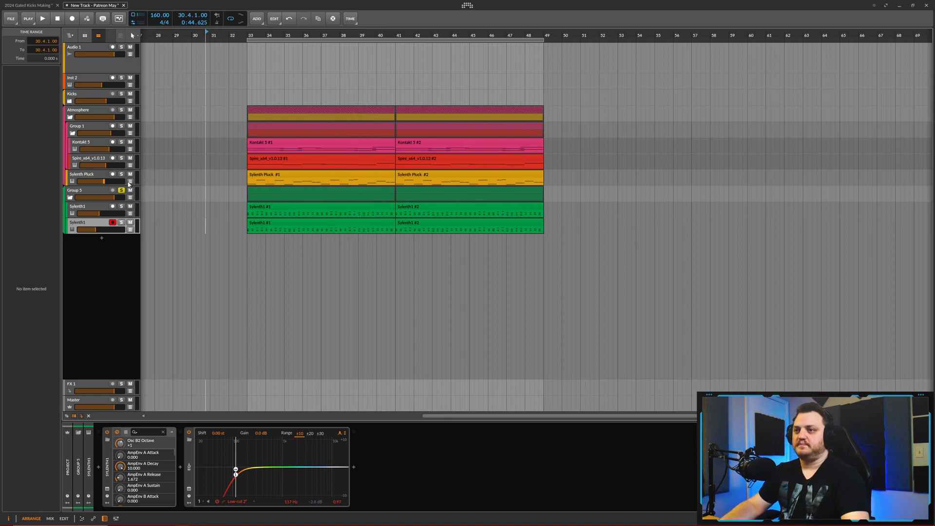
- Add a Kontakt 5 track carrying a copy of the first Sylenth1 clip, and load Ensemble 5 Staccatos from Requiem Light
right_click(94, 160)
left_click(145, 167)
left_click(266, 142)
left_click_drag(295, 223, 294, 177)
left_click(160, 481)
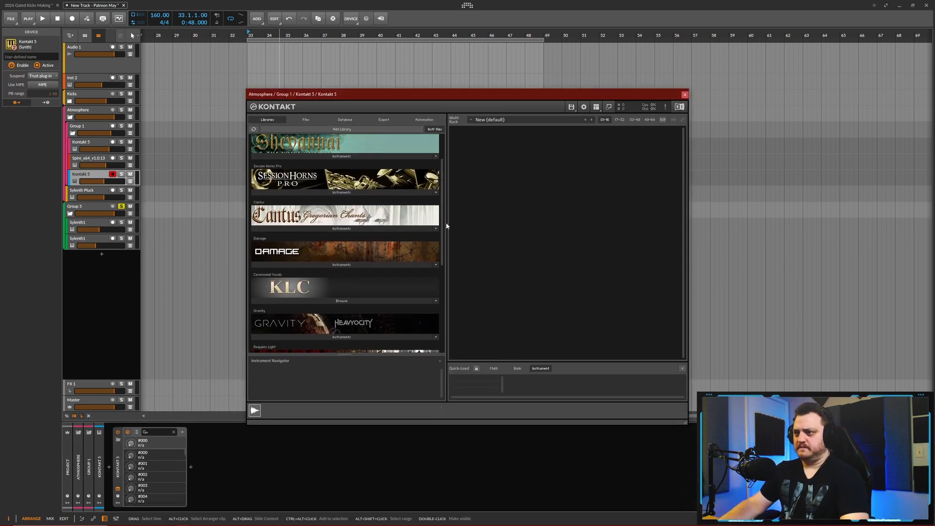
scroll(344, 242, "down", 5)
left_click(295, 264)
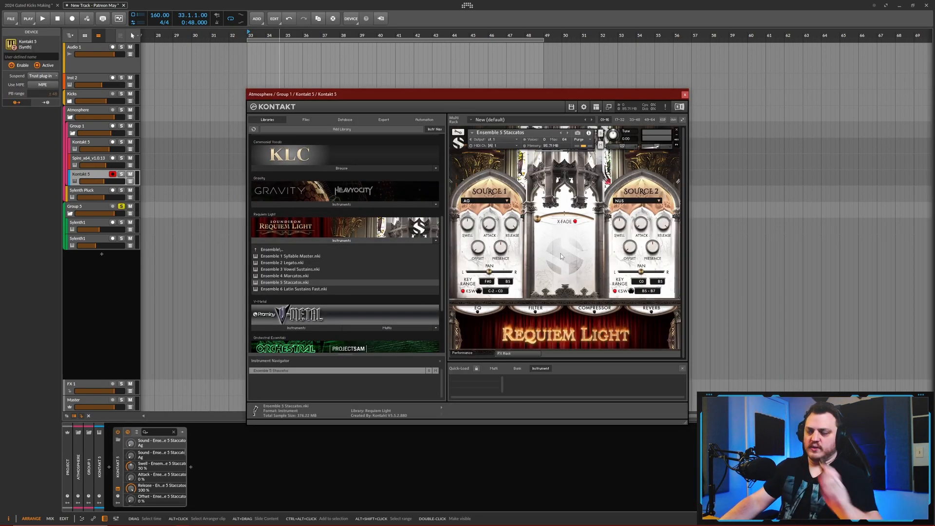
- Move the new Kontakt 5 track out of the Atmosphere group to just above the Sylenth1 group, and set its Source 1 to AH
key("space")
left_click(76, 175)
left_click_drag(76, 176, 78, 200)
left_click(664, 209)
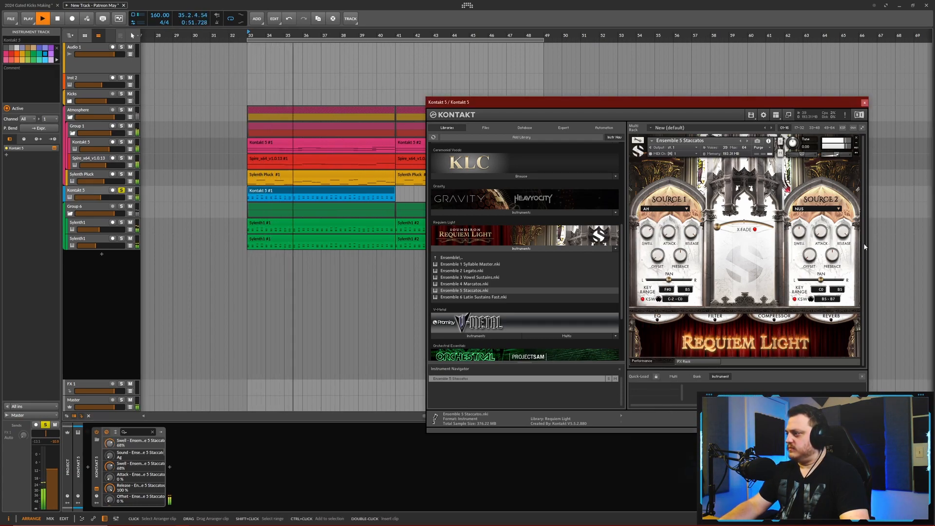
- Open the new Kontakt clip's notes for editing and lengthen its first chord at bar 33 to half a bar
double_click(284, 193)
left_click_drag(241, 350, 365, 398)
left_click(865, 103)
left_click_drag(265, 385, 297, 456)
key("space")
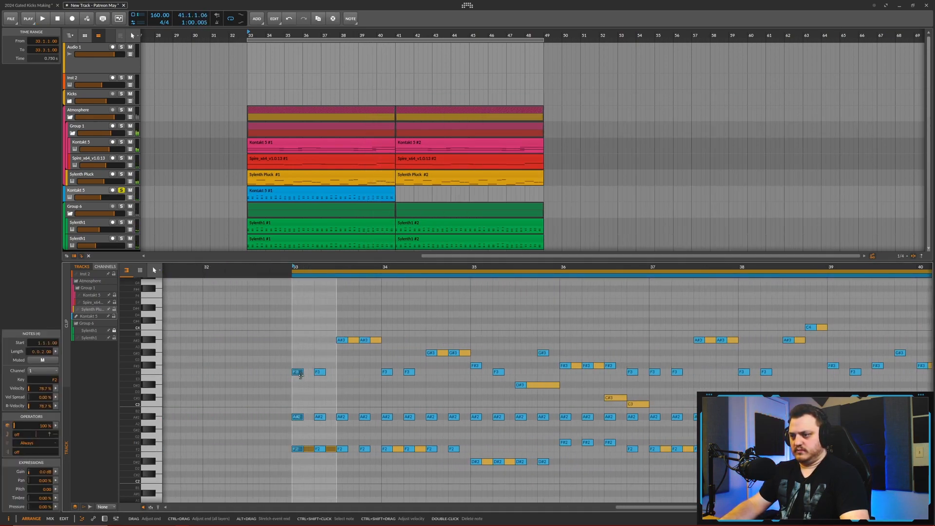
left_click(89, 317)
left_click_drag(303, 372, 336, 376)
key("space")
- Turn the remaining repeated chord notes through bar 36 into sustained chords of half a bar each
left_click(344, 340, "shift")
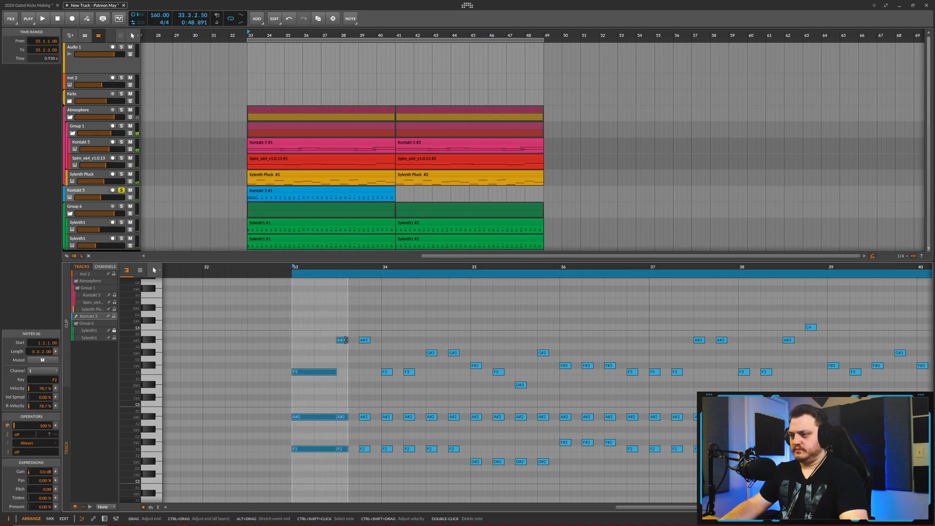
left_click(352, 358)
left_click_drag(344, 332, 343, 454)
left_click_drag(347, 340, 382, 341)
left_click_drag(389, 362, 387, 454)
left_click_drag(433, 346, 432, 453)
left_click_drag(477, 360, 476, 466)
left_click_drag(521, 377, 521, 465)
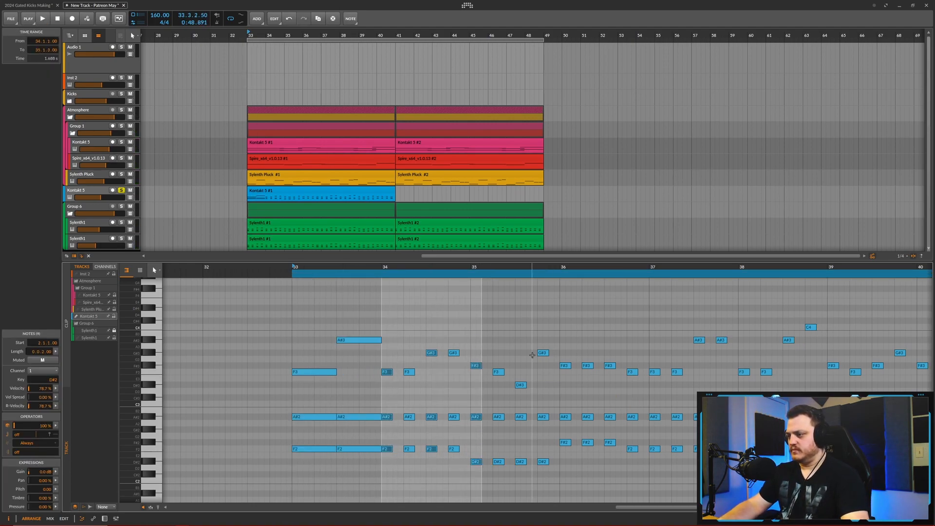
left_click_drag(550, 356, 566, 448)
left_click_drag(609, 357, 610, 450)
left_click_drag(614, 365, 650, 365)
- Duplicate the edited chord pattern of bars 33 to 36 over the following four bars of the Kontakt clip
key("space")
key("space")
key("2")
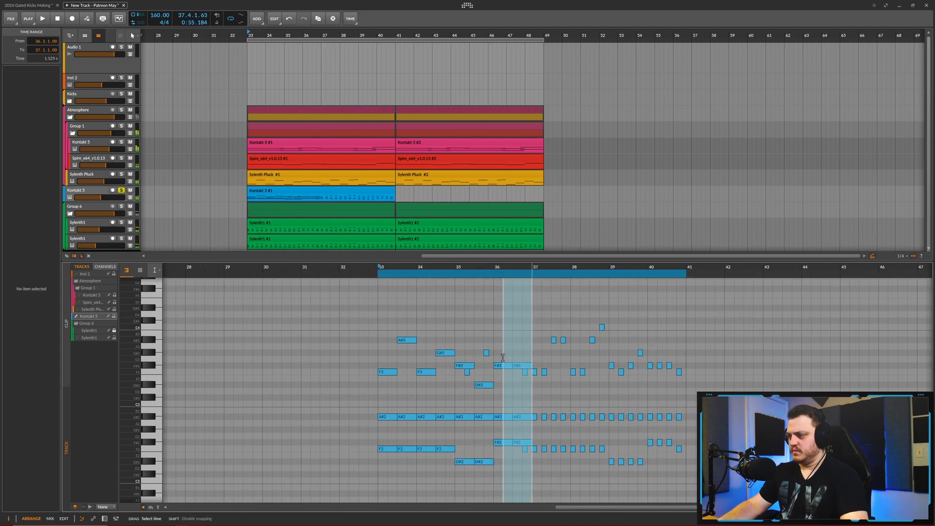
left_click_drag(531, 355, 378, 358)
key("ctrl+d")
- Try lowering the second F#3 and F#2 notes in bar 36 to F3 and F2, and undo both moves
key("space")
key("space")
scroll(522, 367, "up", 4)
key("1")
left_click_drag(515, 366, 514, 373)
left_click_drag(517, 443, 517, 449)
key("space")
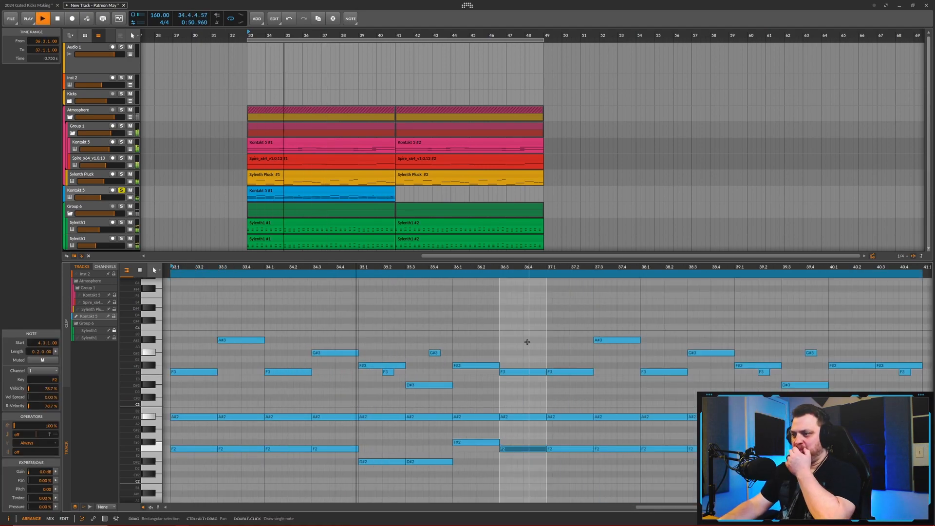
scroll(430, 343, "down", 4)
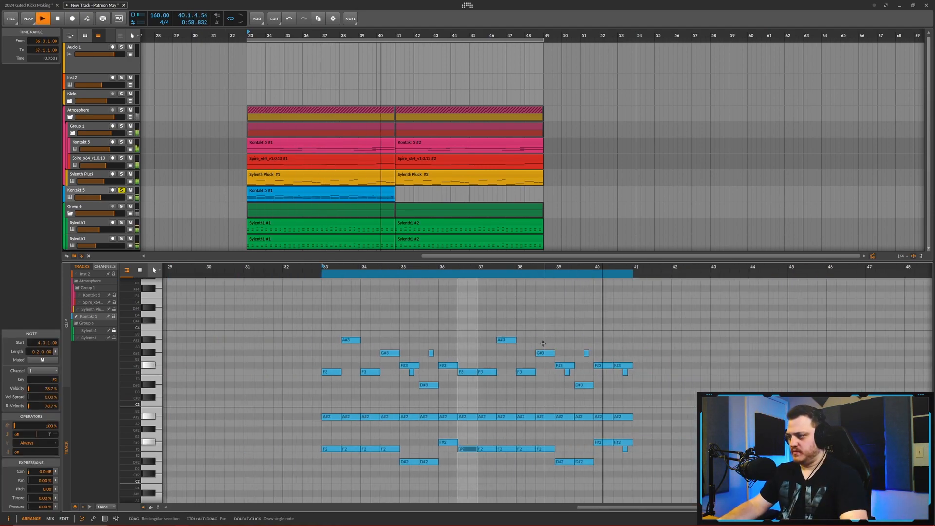
key("space")
key("ctrl+z")
key("ctrl+z")
key("space")
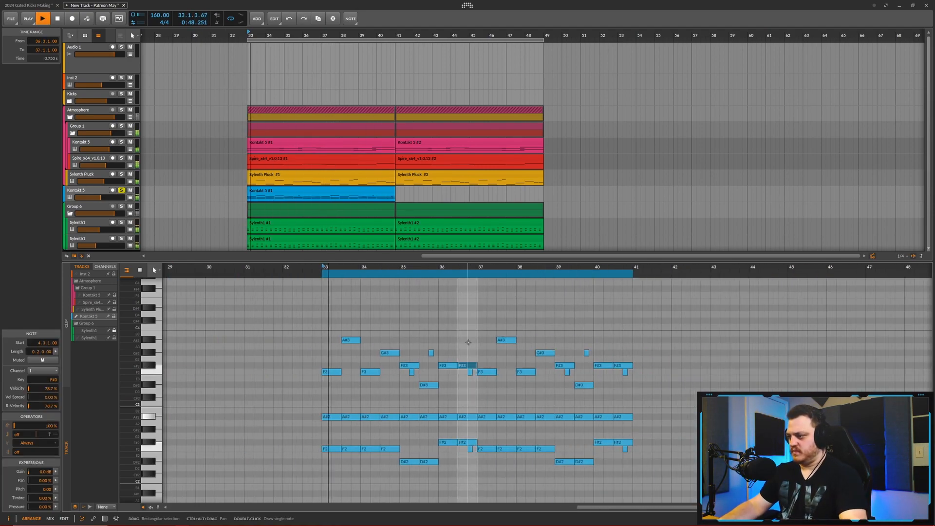
- Duplicate the blue Kontakt 5 clip to bar 41 and raise its track's volume to about -5.3 dB
left_click(290, 190)
key("ctrl+d")
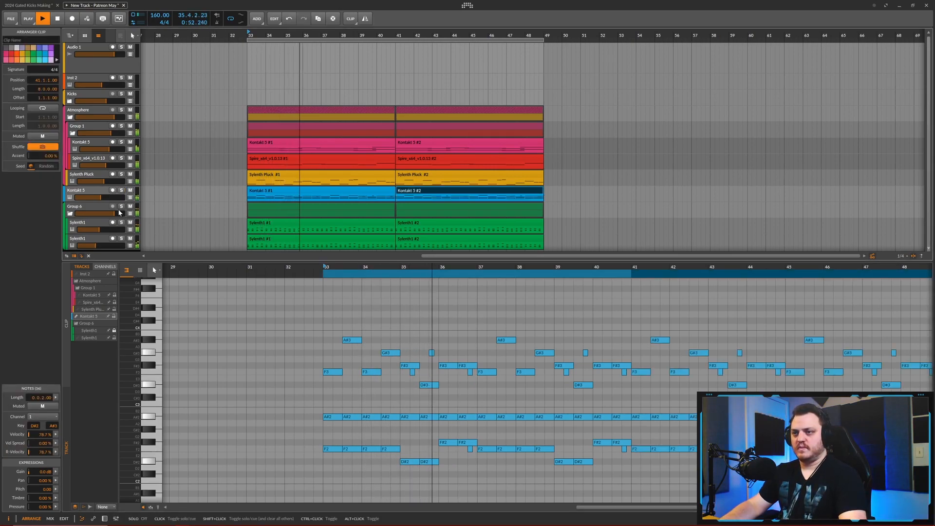
left_click_drag(100, 200, 107, 200)
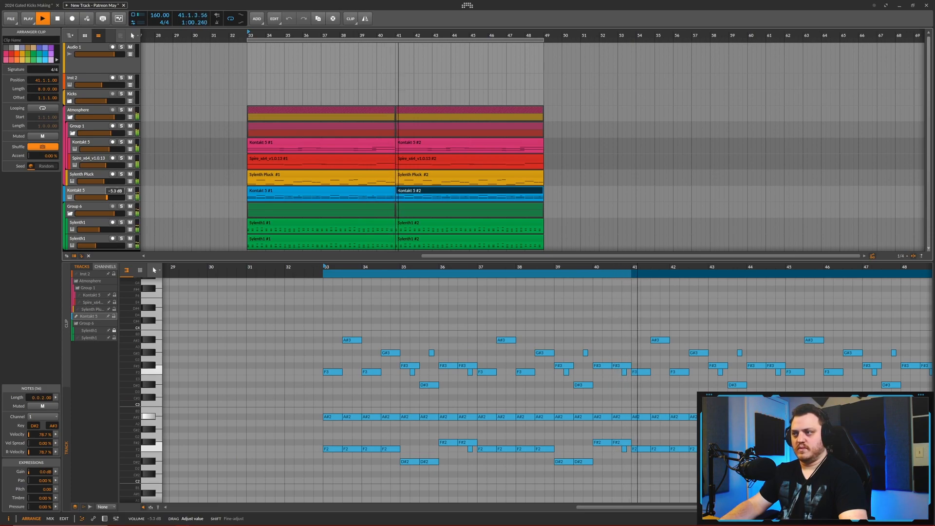
left_click_drag(107, 197, 107, 198)
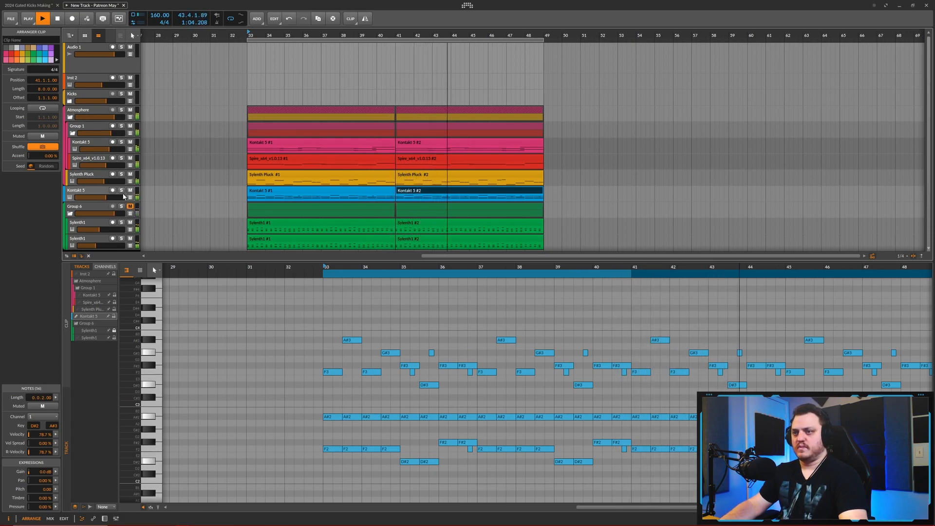
- Enable the reverb on the Requiem Light staccato choir, choose the Cathedral space, and set its size to about 91.1%
double_click(97, 191)
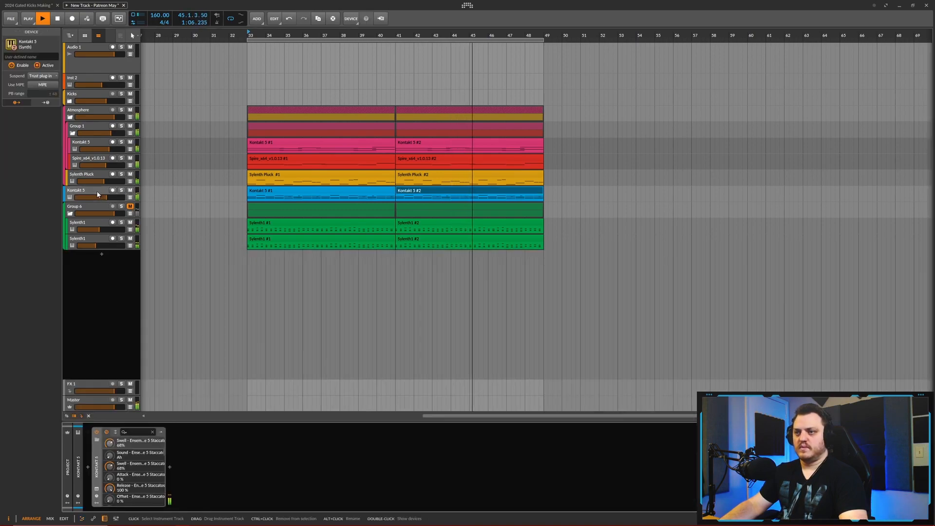
left_click(97, 491)
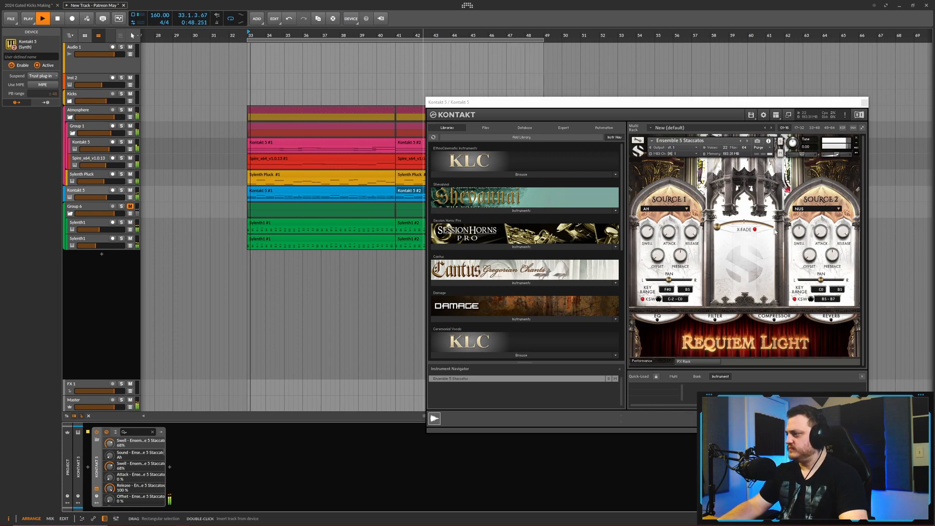
left_click(830, 320)
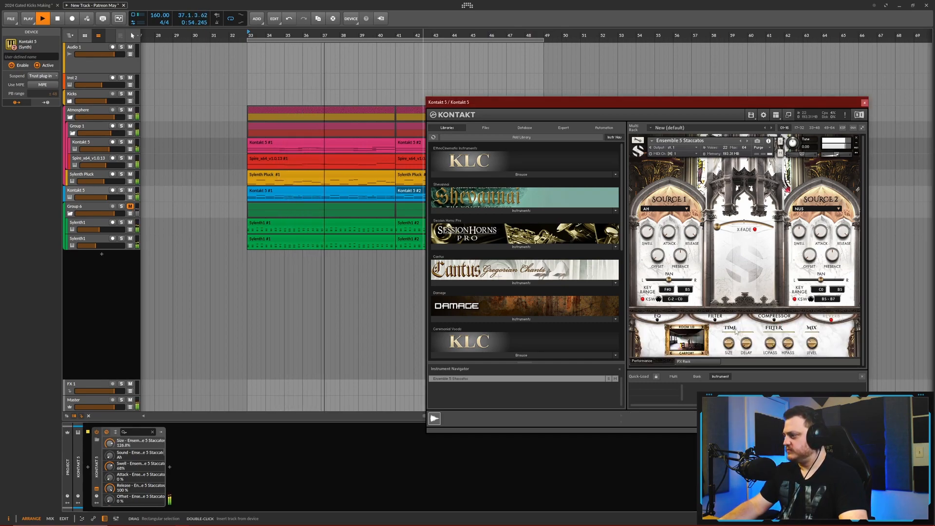
left_click_drag(750, 343, 752, 325)
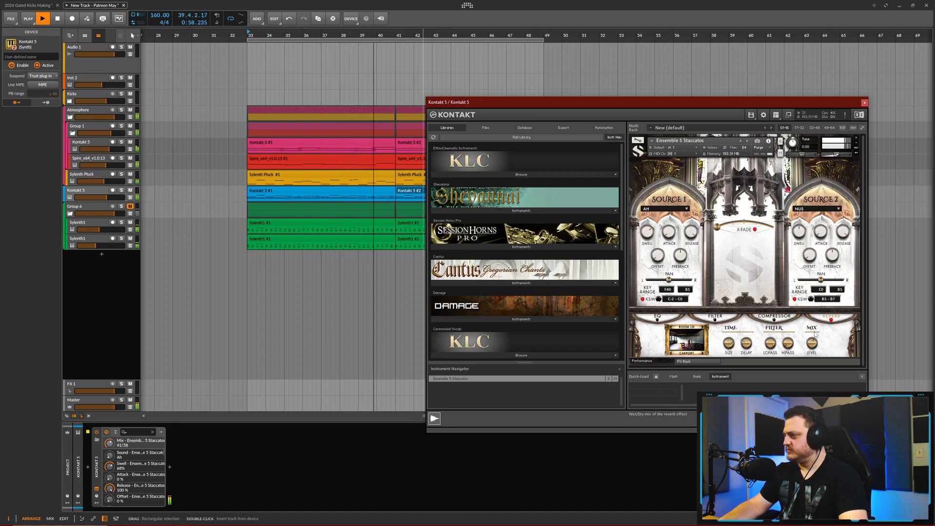
left_click(686, 336)
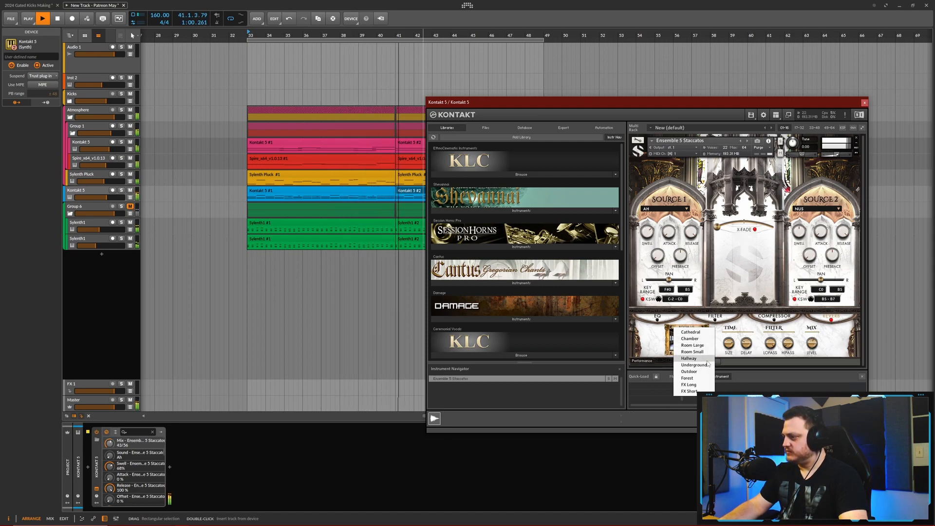
left_click(691, 332)
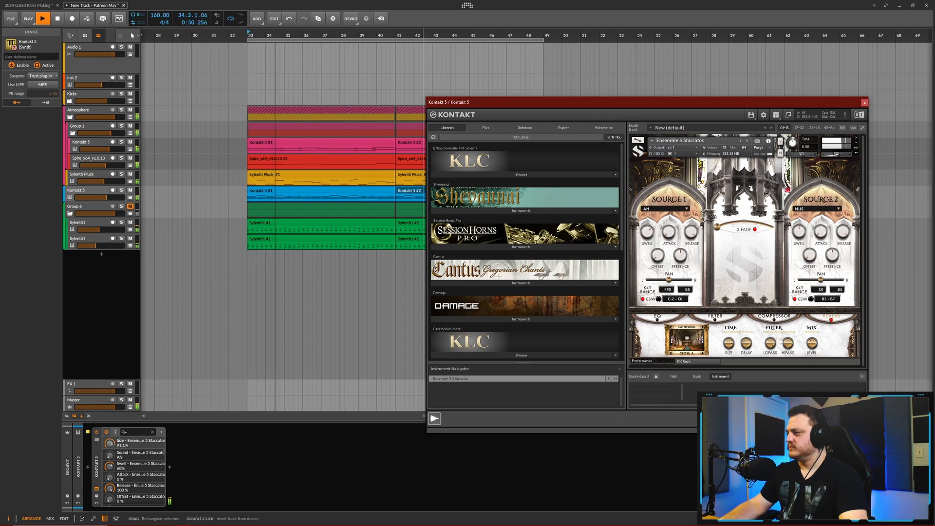
left_click(864, 103)
- Fine-tune the blue Kontakt 5 track's volume and unmute Group 6
left_click_drag(110, 200, 110, 203)
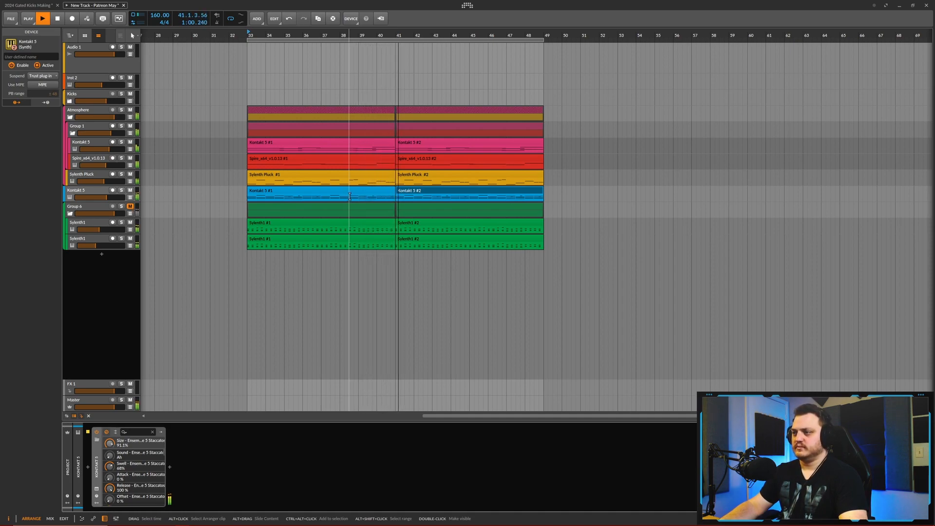
scroll(194, 207, "down", 1)
left_click(130, 206)
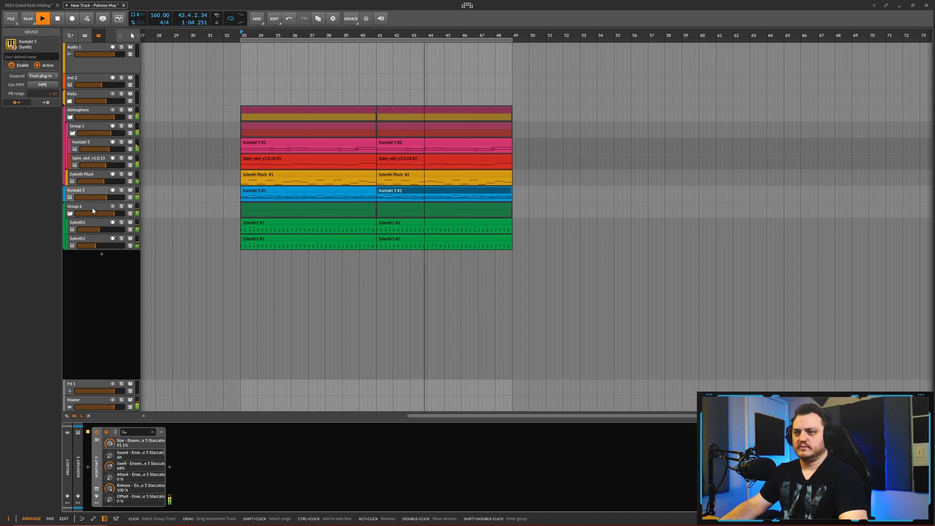
- Adjust Group 6's FabFilter Pro-R to about 46% brightness, 87.15% distance and 5.84 s space
left_click(92, 210)
left_click(95, 488)
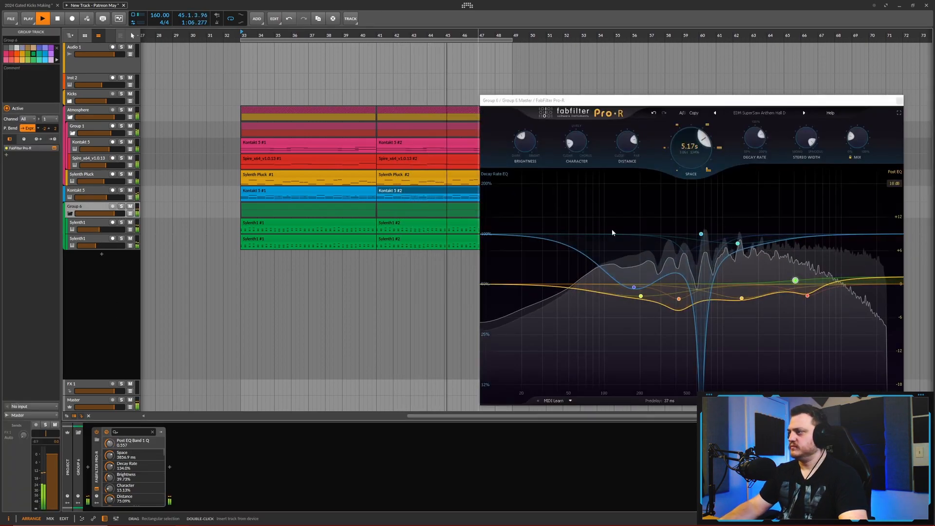
left_click_drag(524, 141, 529, 126)
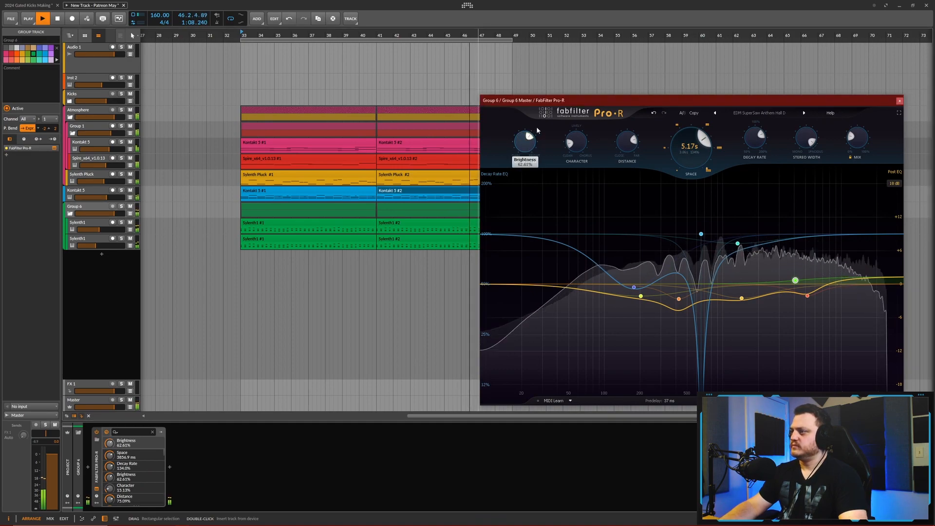
left_click_drag(627, 143, 629, 134)
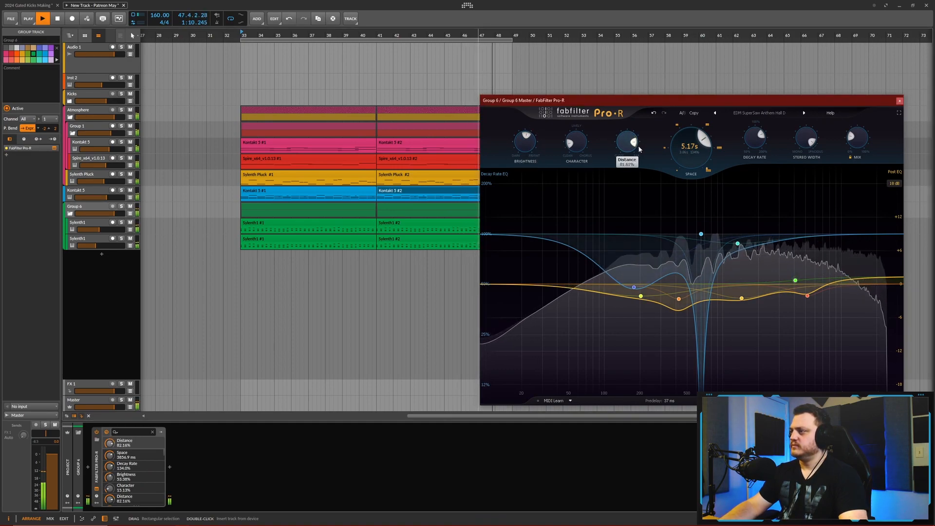
left_click_drag(705, 144, 704, 139)
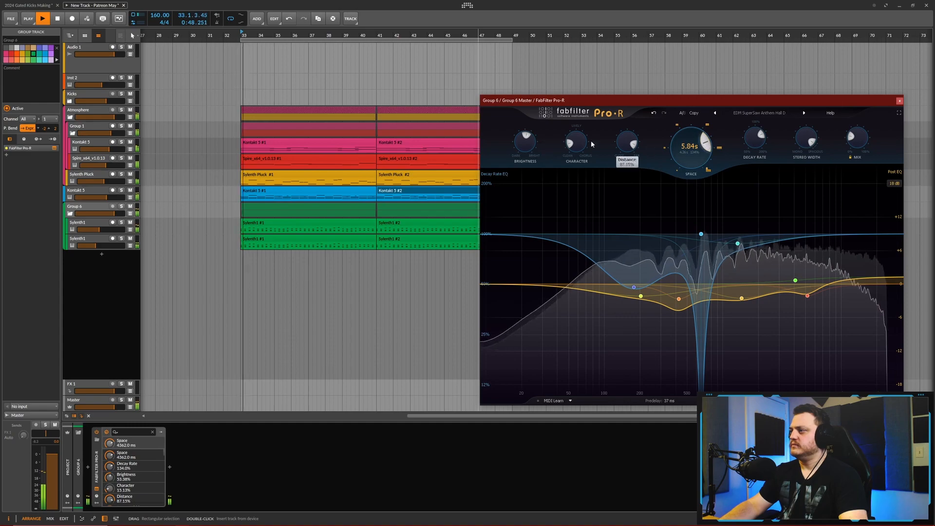
left_click_drag(523, 130, 523, 136)
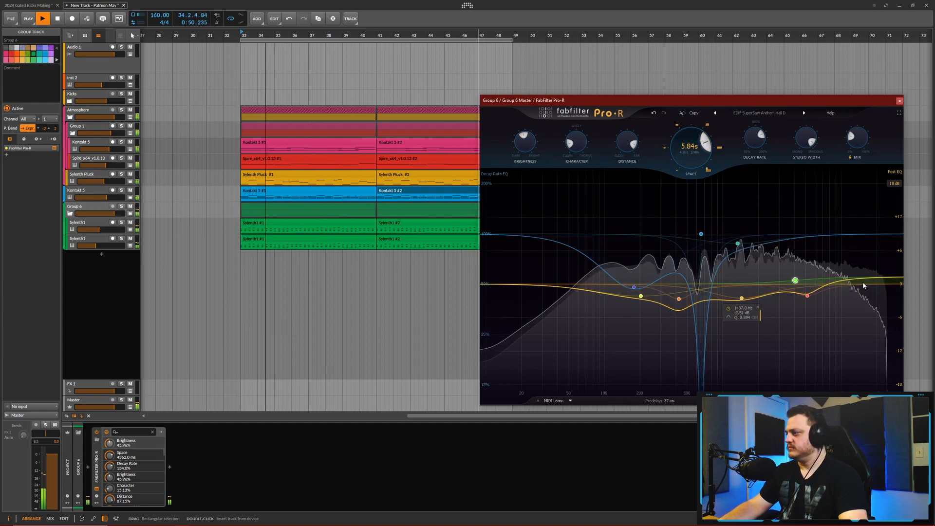
left_click(899, 101)
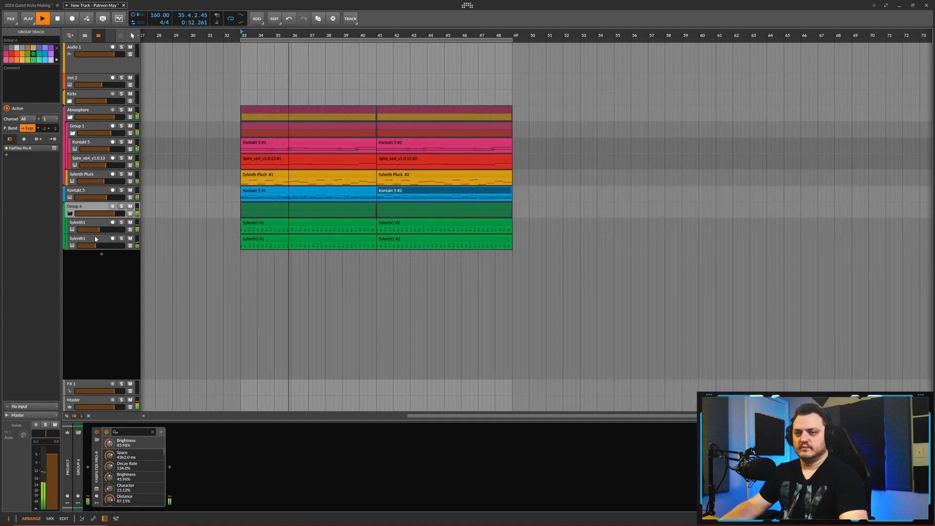
- Rebalance the volumes of the two Sylenth1 tracks inside Group 6 and stop playback
left_click_drag(95, 246, 97, 229)
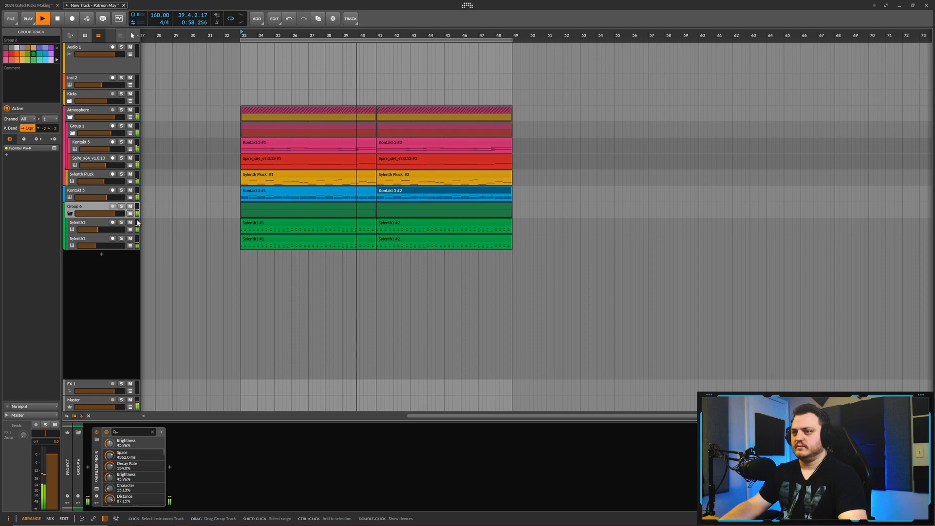
key("space")
scroll(197, 231, "up", 3)
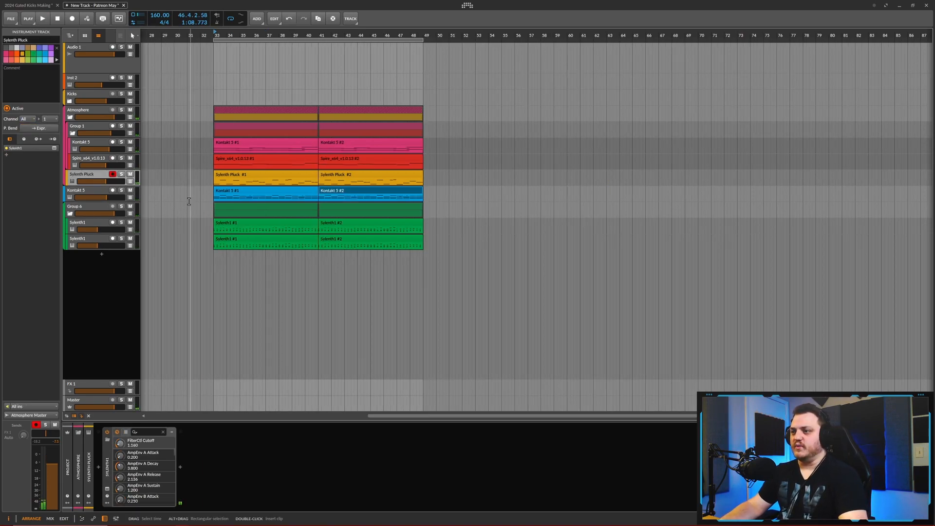
scroll(202, 239, "up", 2)
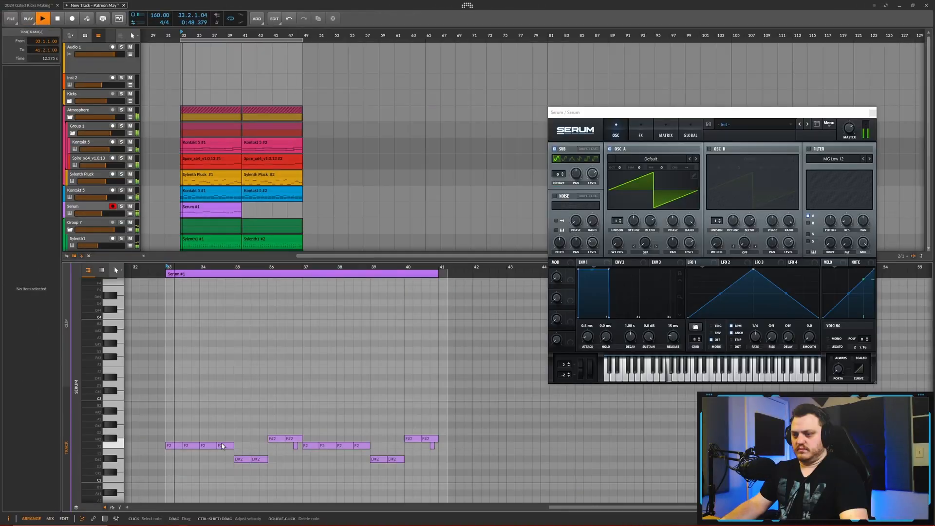
- Solo the Serum track, disable oscillator A, and set the sub oscillator's octave to -2
left_click(121, 206)
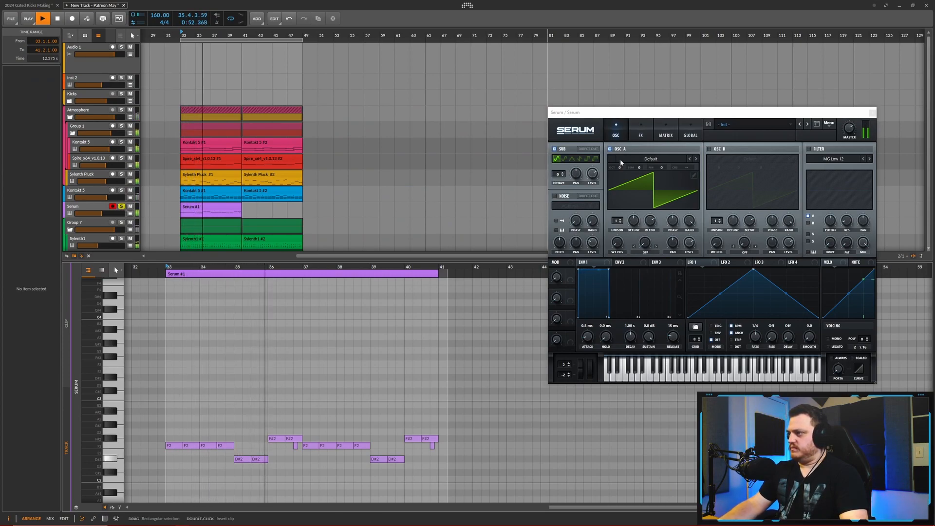
left_click(610, 149)
left_click_drag(559, 175, 558, 186)
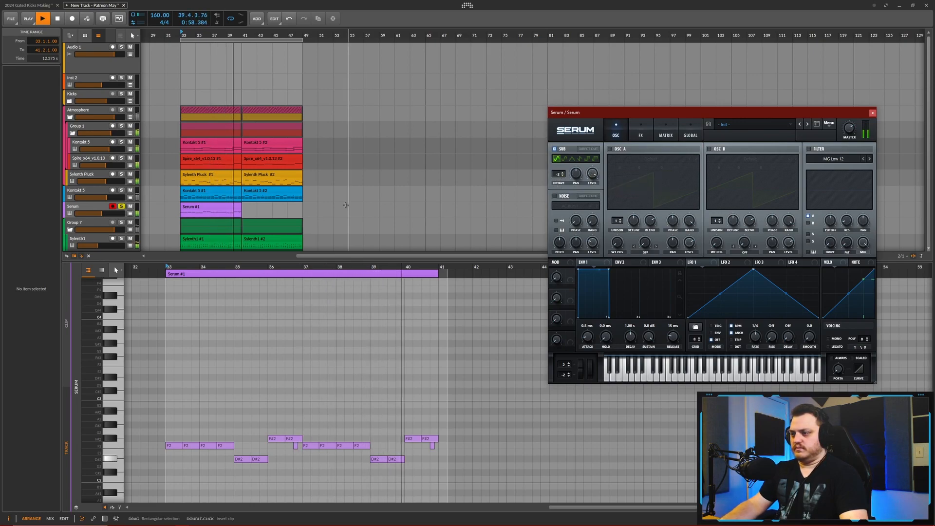
key("space")
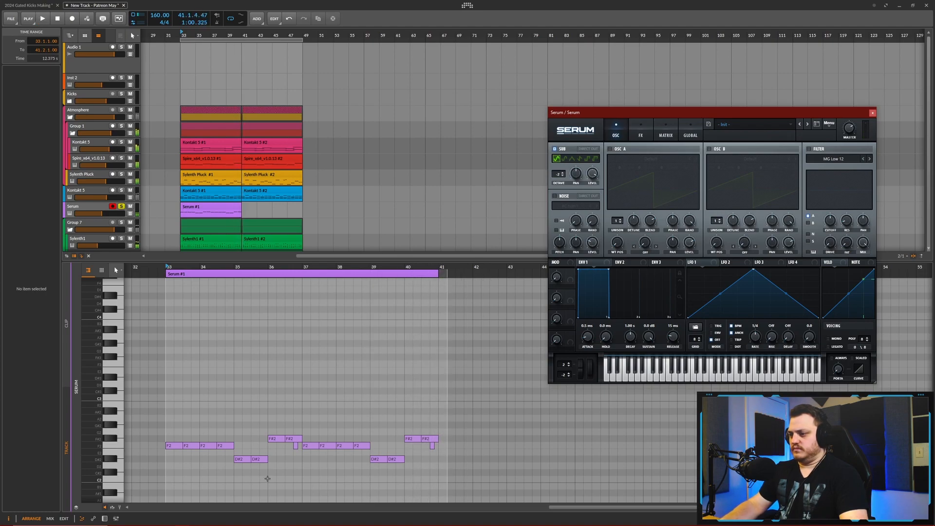
- Delete the two short F2 notes beneath the F#2 notes in the Serum clip
left_click(296, 447)
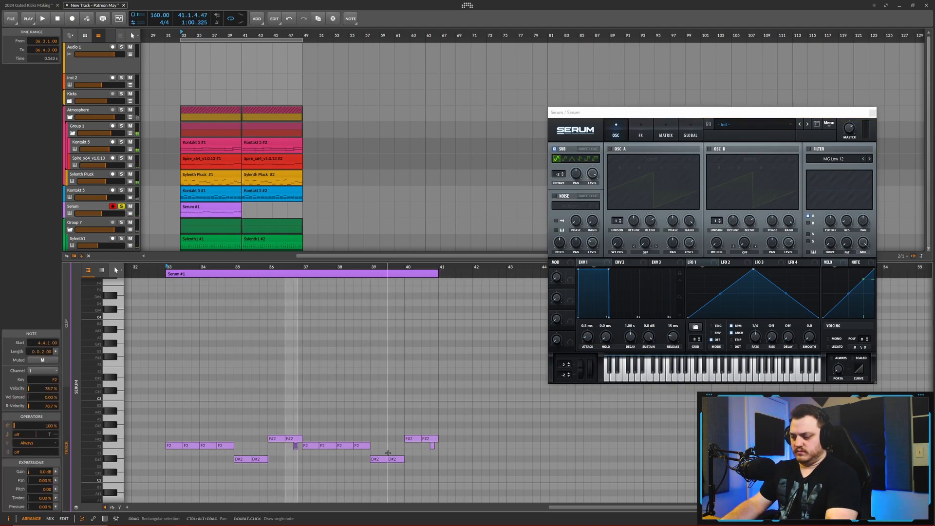
key("Delete")
double_click(432, 445)
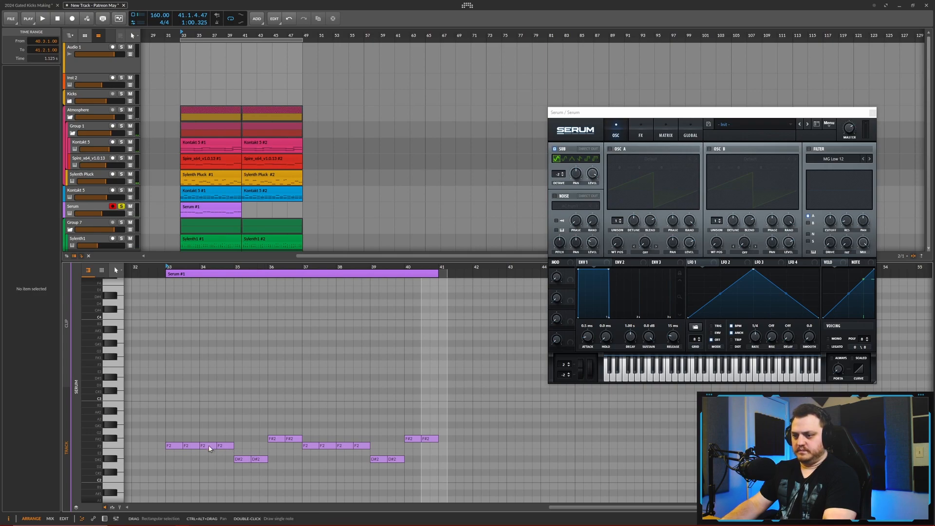
- Turn each run of repeated F2, D#2 and F#2 notes in the Serum clip into one sustained note
left_click(173, 446)
left_click_drag(180, 445, 438, 439)
left_click(246, 459)
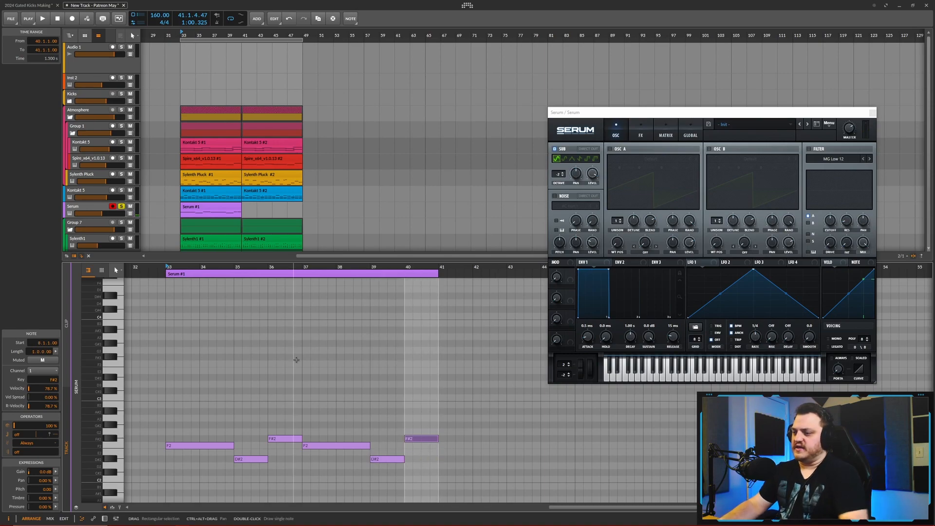
scroll(296, 360, "down", 1)
- Play the Serum bass from bar 33 and set envelope 1's attack to about 52 ms
left_click(225, 207)
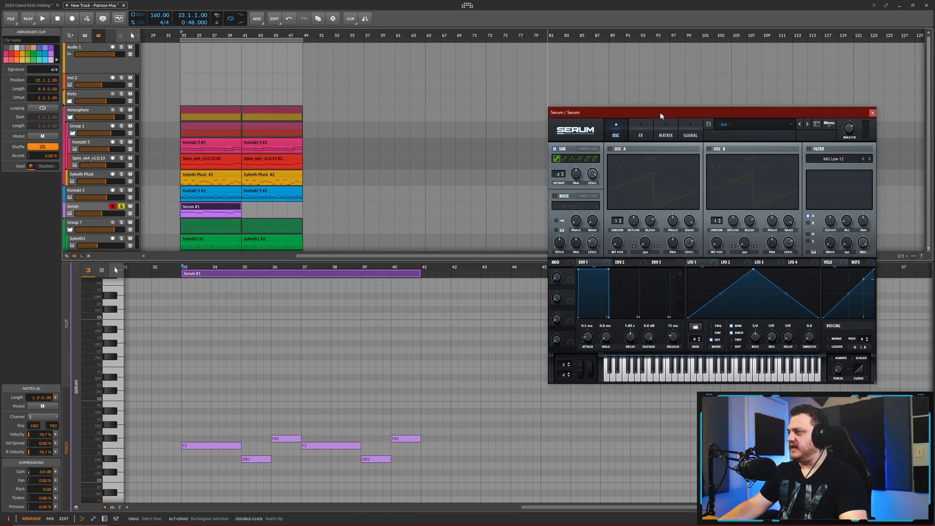
left_click_drag(662, 115, 617, 125)
key("space")
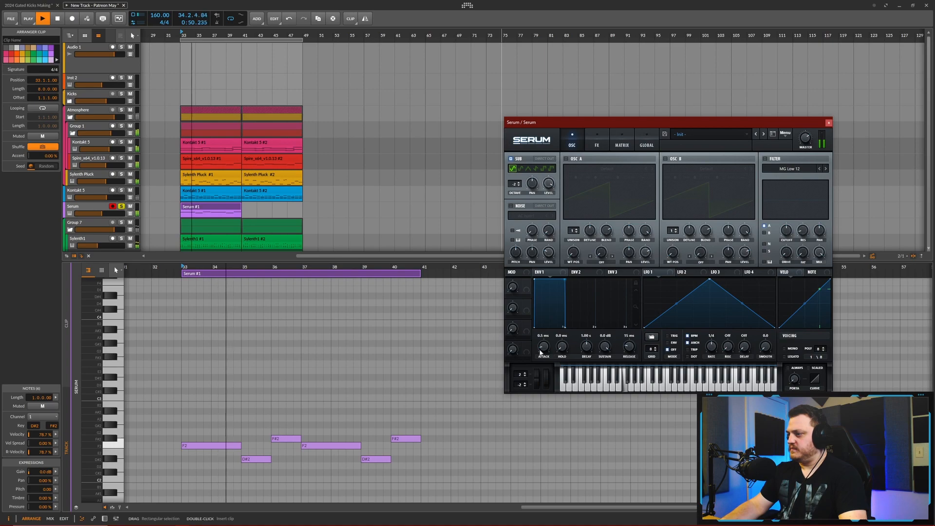
left_click_drag(543, 346, 542, 336)
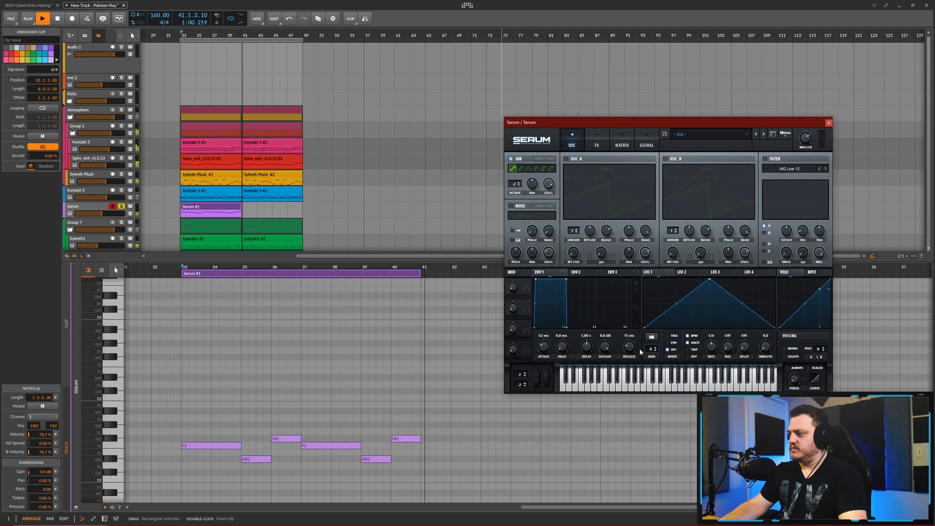
key("space")
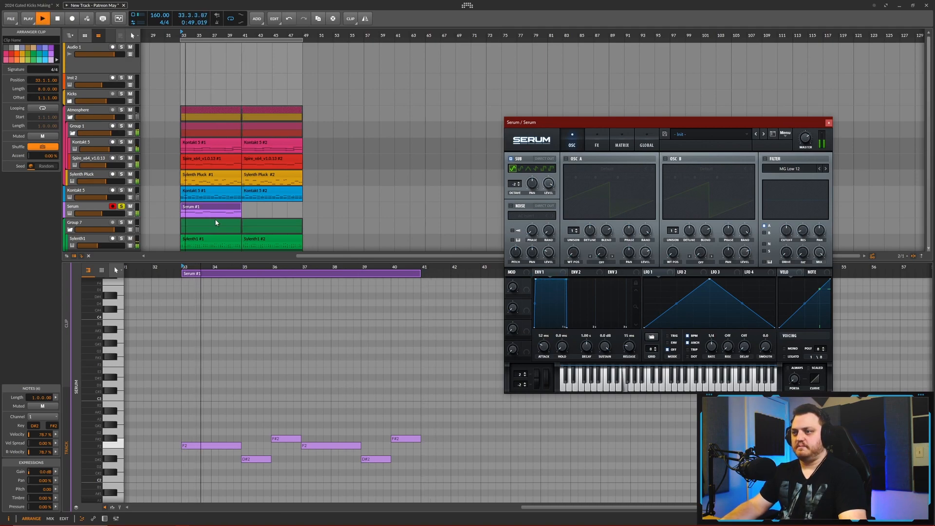
- Duplicate the Serum clip to bar 41, unsolo the track, and set its volume to about -3.6 dB
left_click(224, 209)
key("ctrl+d")
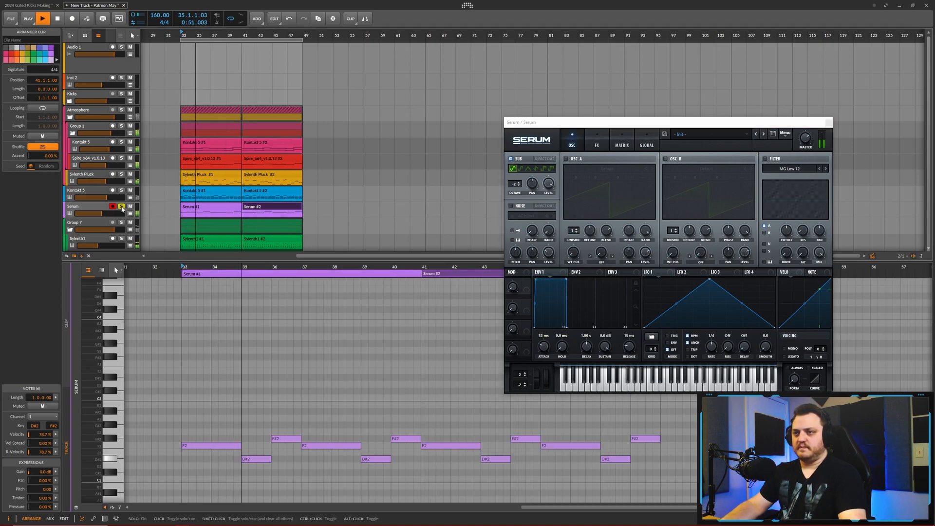
left_click_drag(107, 216, 115, 215)
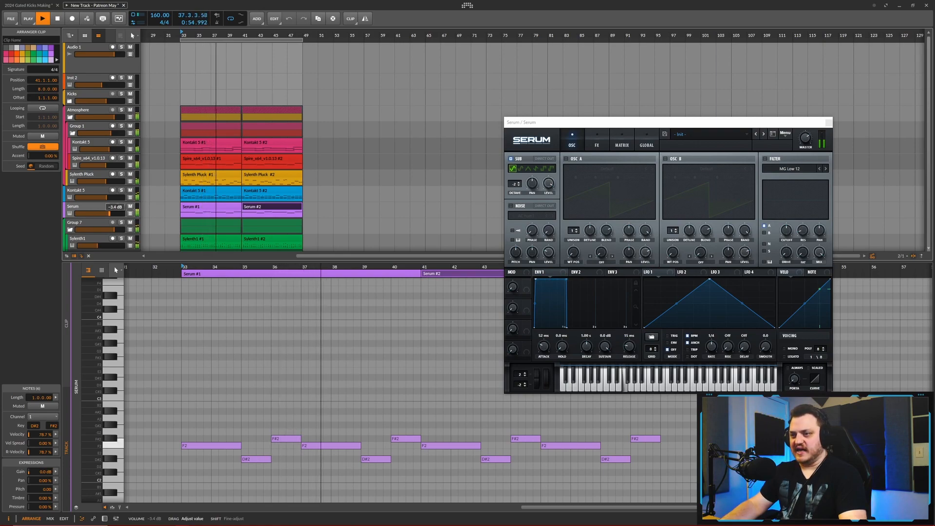
left_click_drag(110, 213, 109, 214)
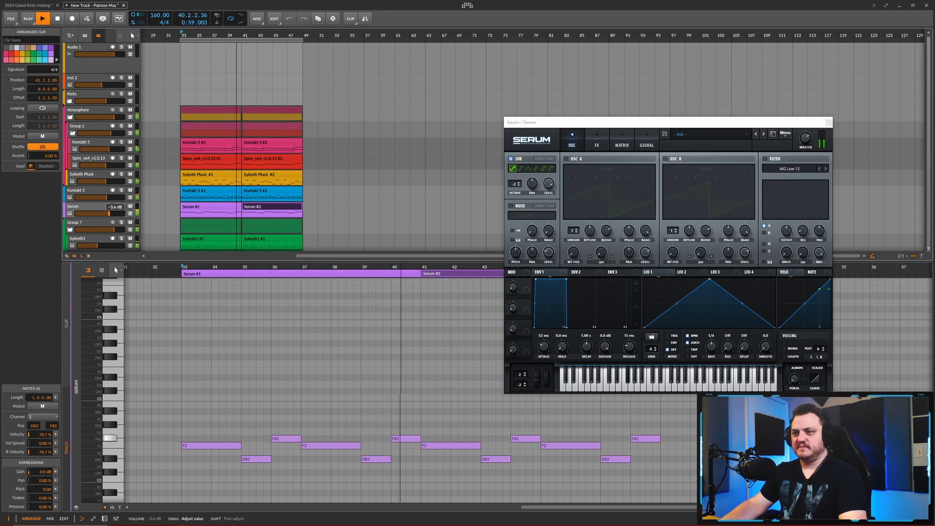
left_click(113, 207)
key("space")
- Raise the last F#2 note of both Serum clips to A#2
left_click_drag(401, 387, 395, 449)
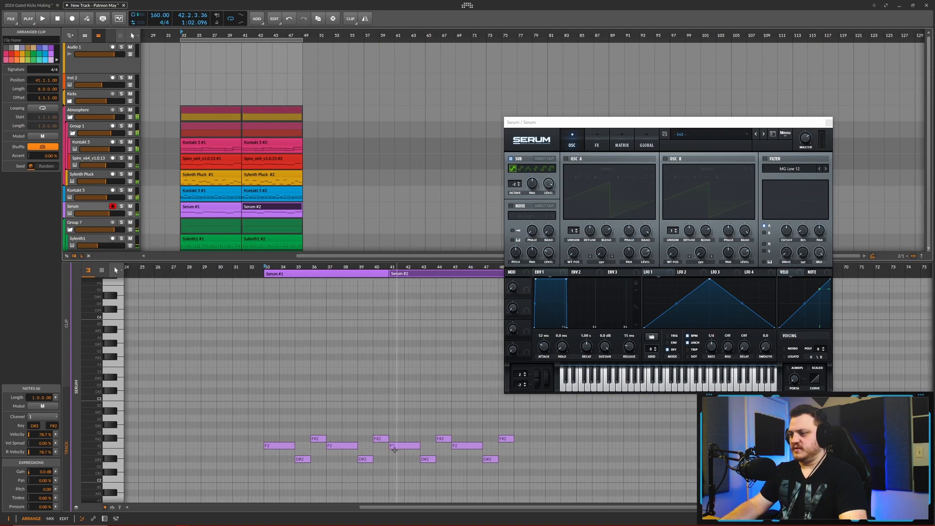
left_click(380, 439)
scroll(479, 433, "right", 2)
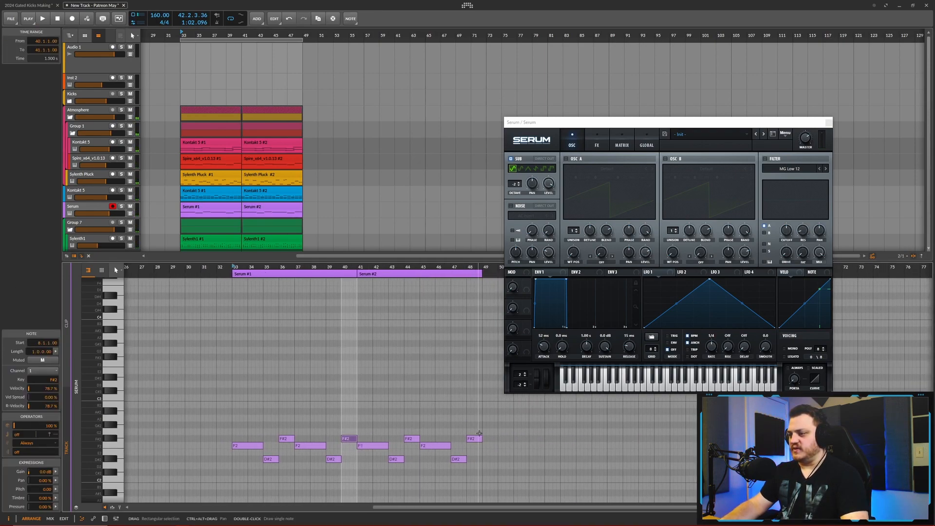
left_click(475, 439, "shift")
key("Up")
key("Up")
key("Up")
key("Up")
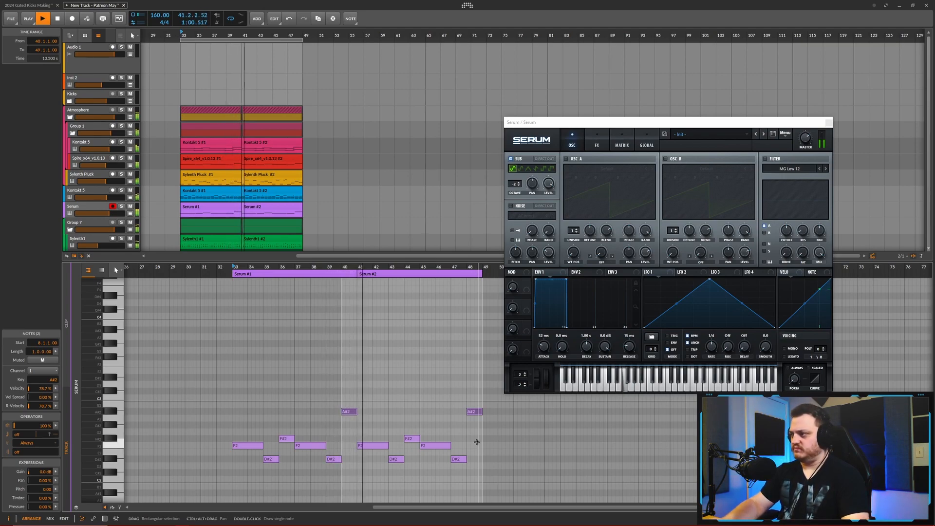
- Rename the Serum track as Subbass
left_click(84, 210)
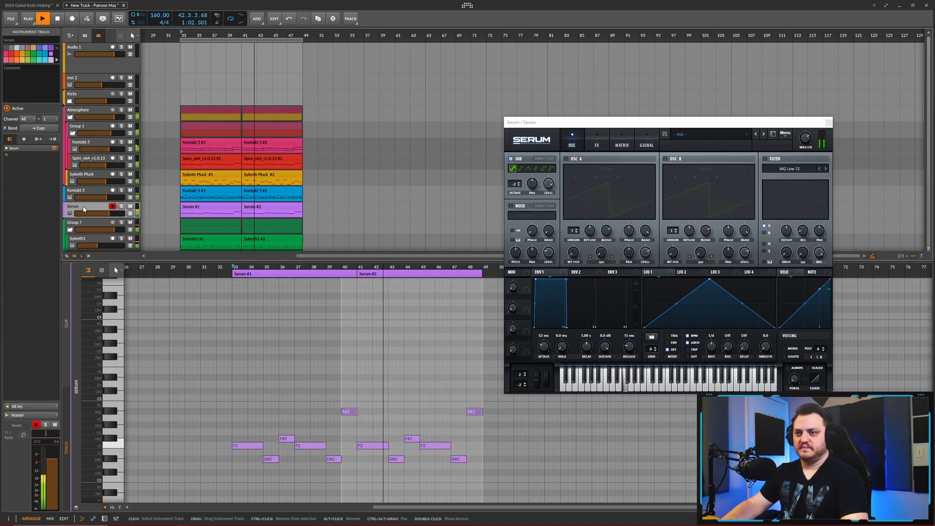
left_click(21, 40)
type("SubB")
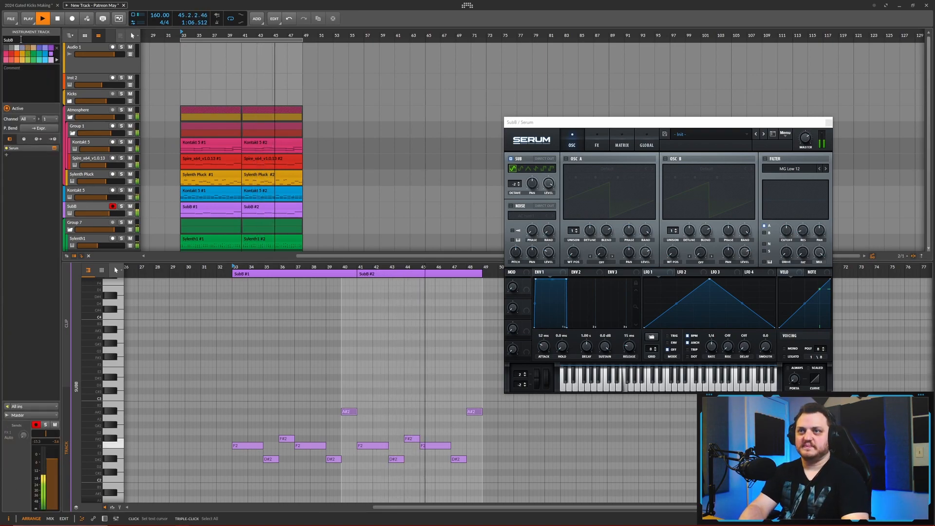
type("bass")
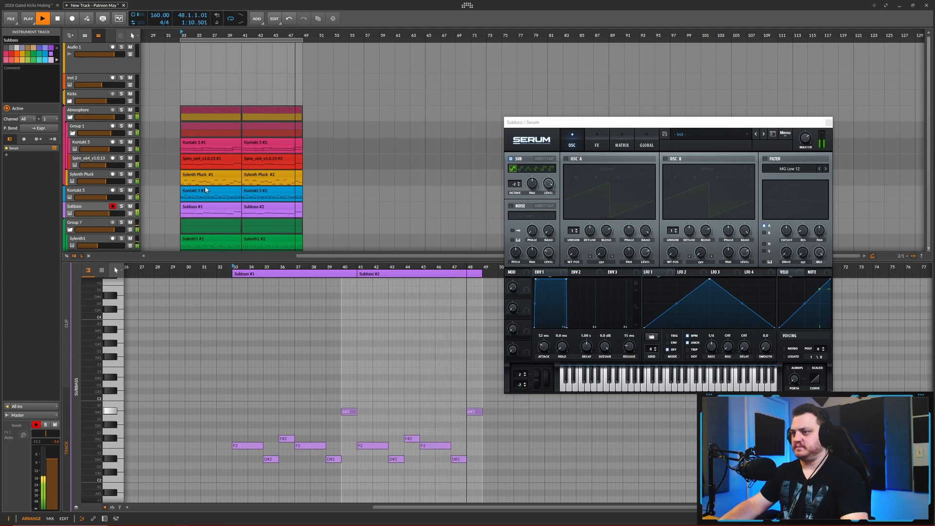
- Close the Serum window and enlarge the arrangement area so all tracks fit
scroll(160, 201, "up", 2)
scroll(183, 205, "down", 2)
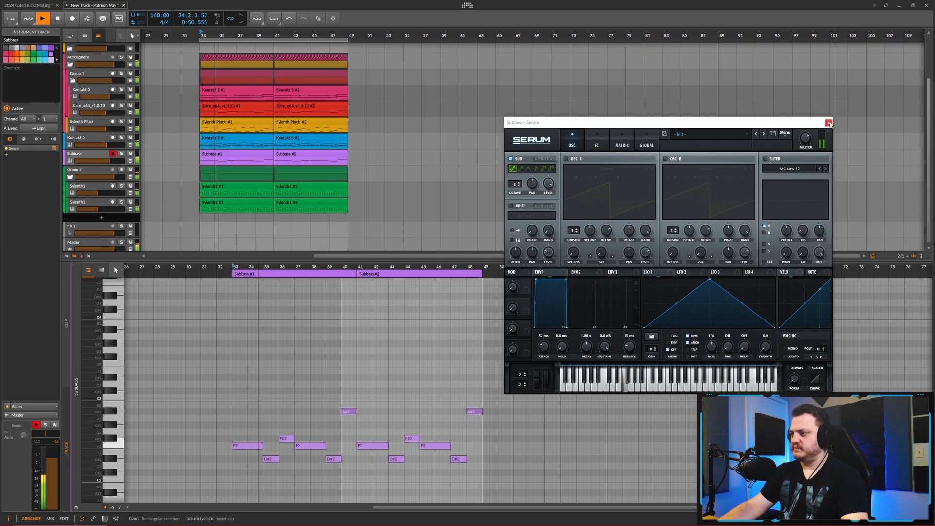
left_click(829, 123)
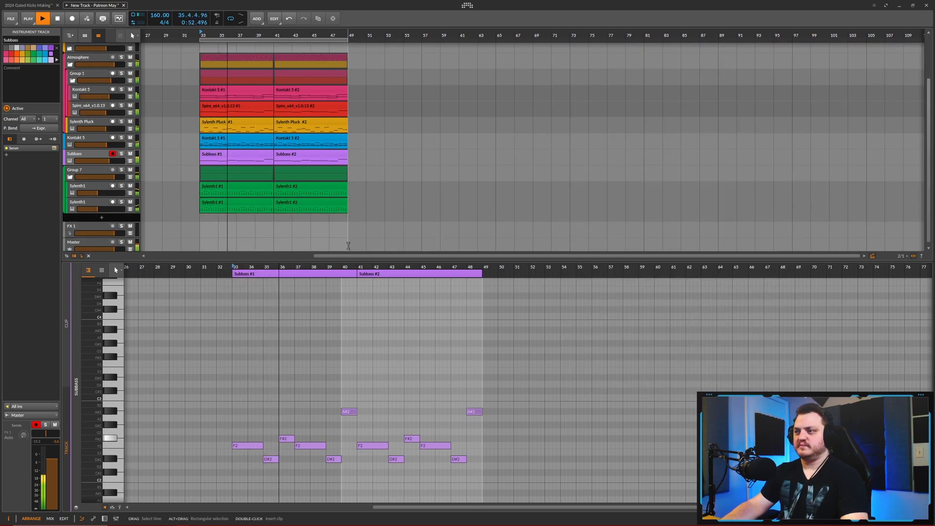
left_click_drag(340, 261, 343, 352)
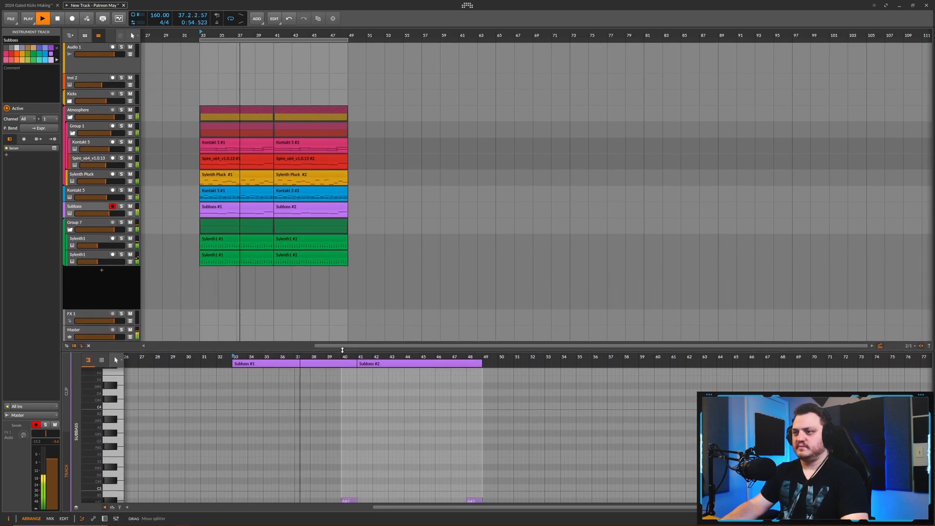
scroll(192, 253, "up", 3)
- Raise the Subbass volume slightly, fine-tune both Sylenth1 lead volumes in Group 7, and stop playback
left_click(95, 206)
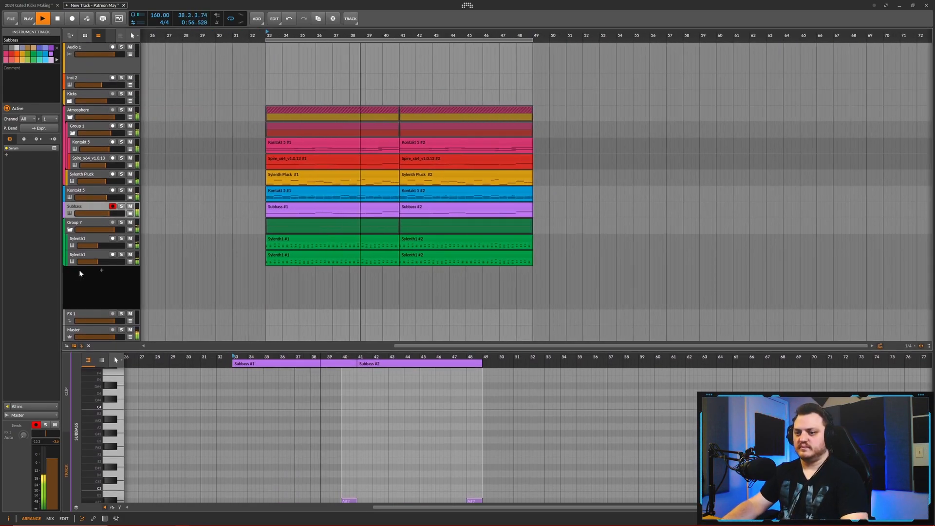
left_click_drag(109, 213, 110, 213)
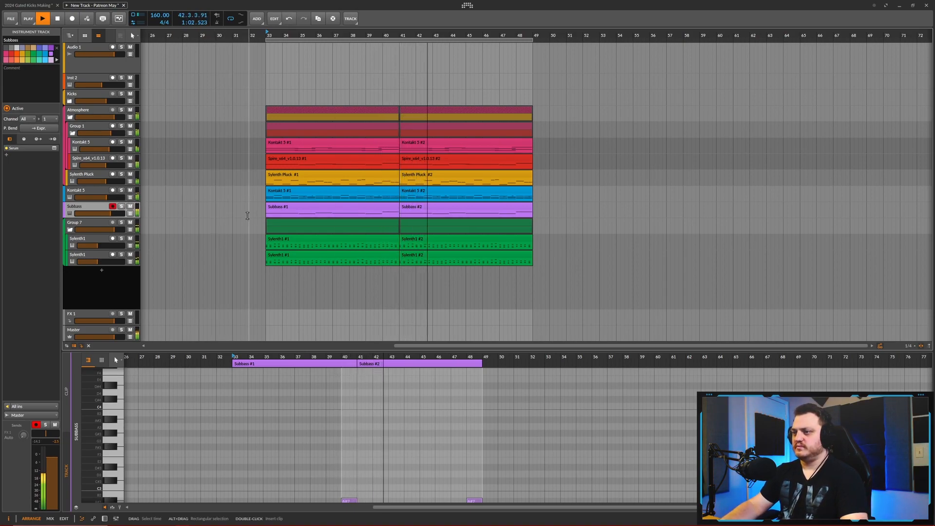
left_click_drag(247, 213, 220, 221)
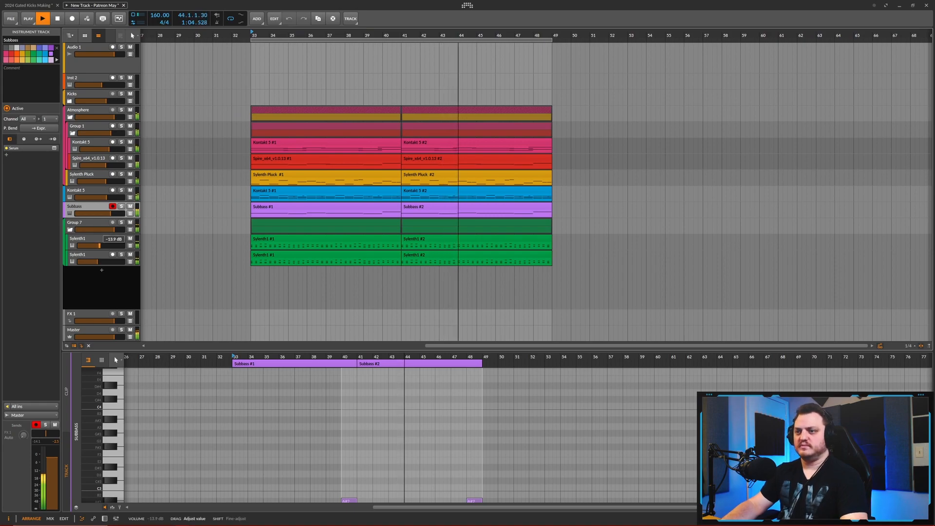
left_click_drag(99, 247, 99, 262)
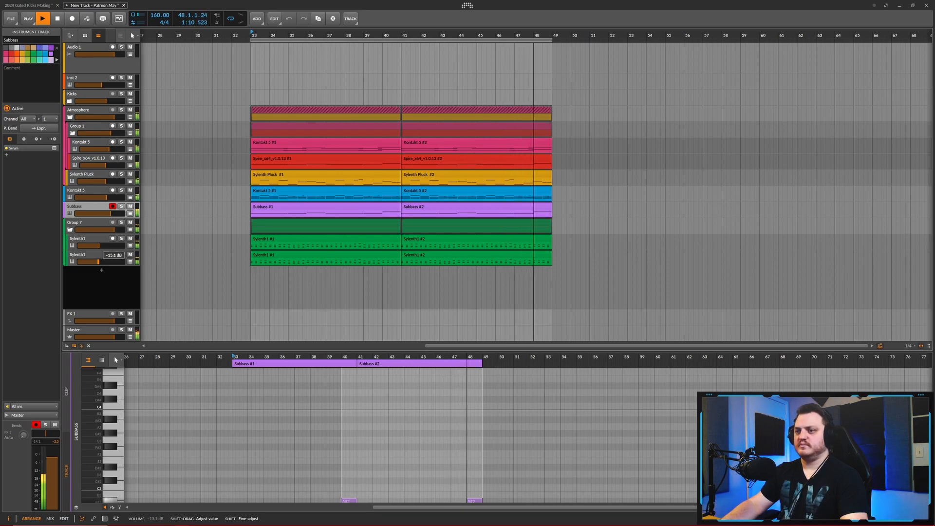
key("space")
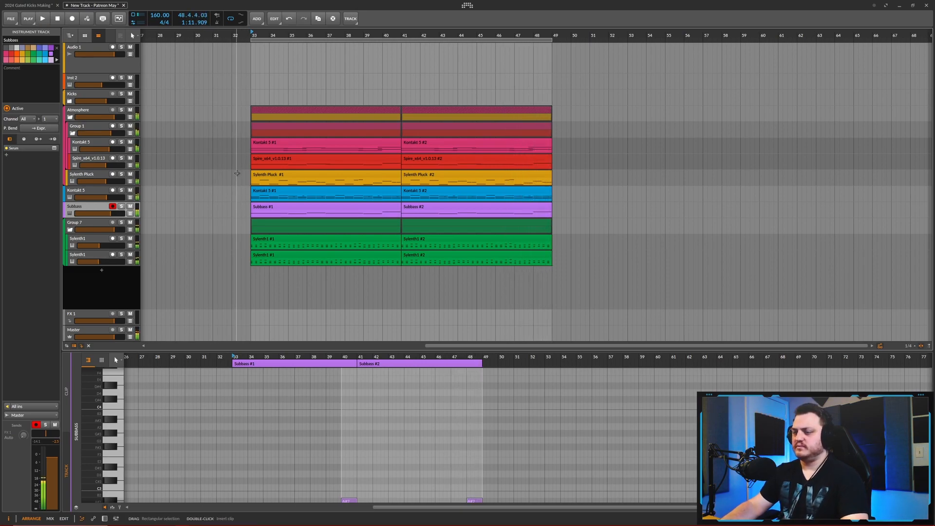
- Open the Sylenth1 plug-in of the Sylenth Pluck track and move its window clear of the track list
scroll(229, 173, "down", 3)
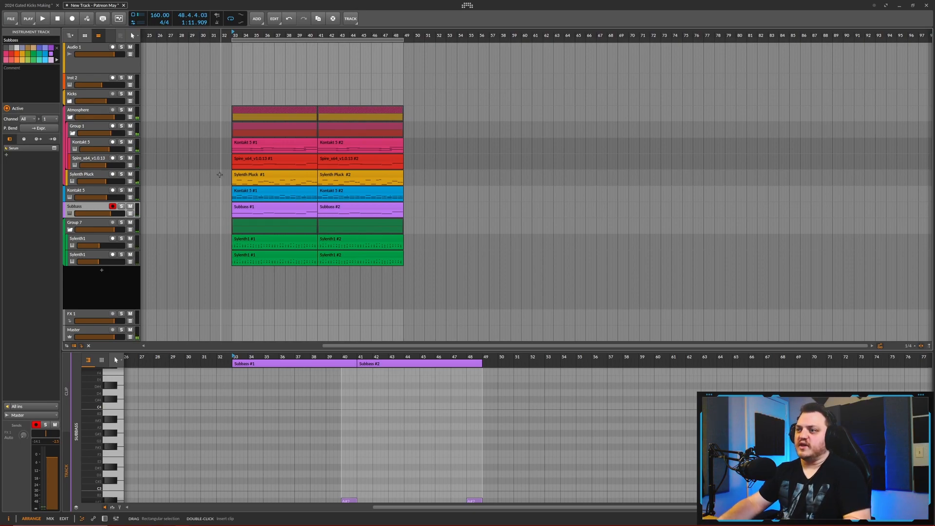
scroll(219, 174, "up", 2)
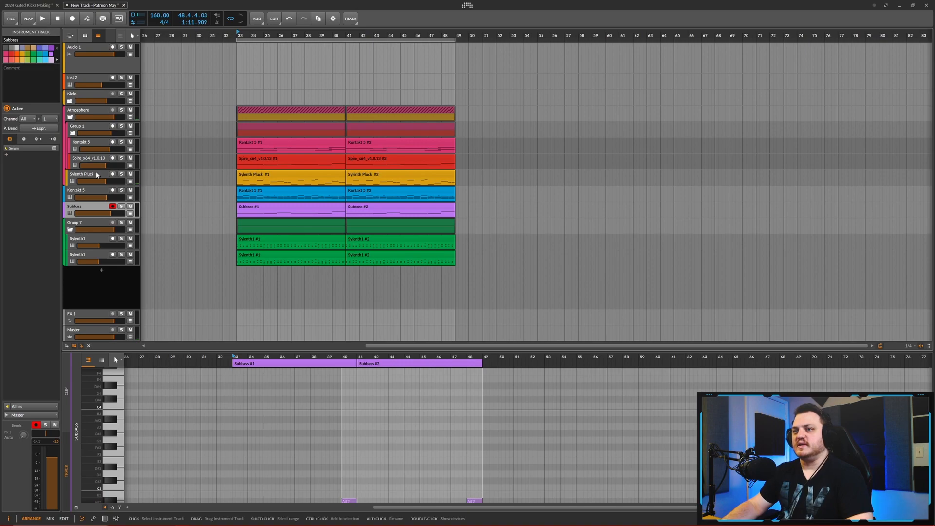
left_click(225, 177)
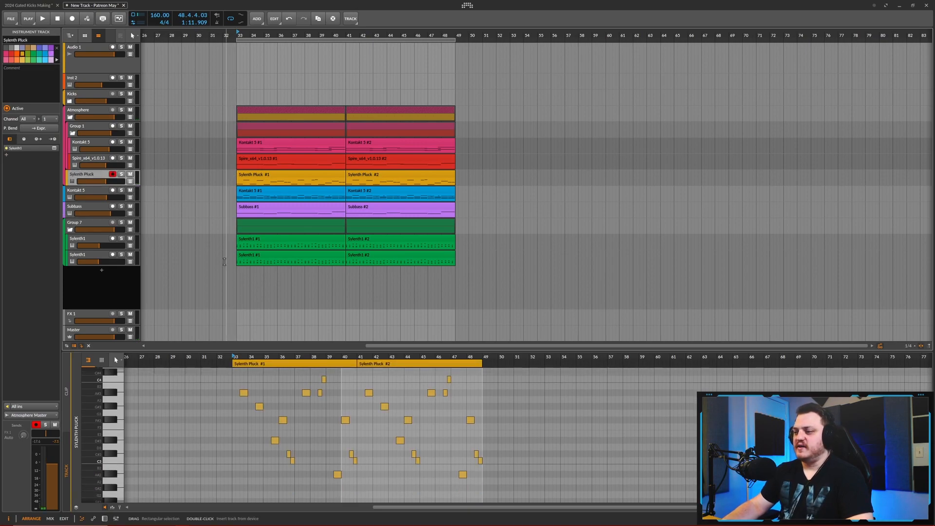
scroll(230, 236, "up", 2)
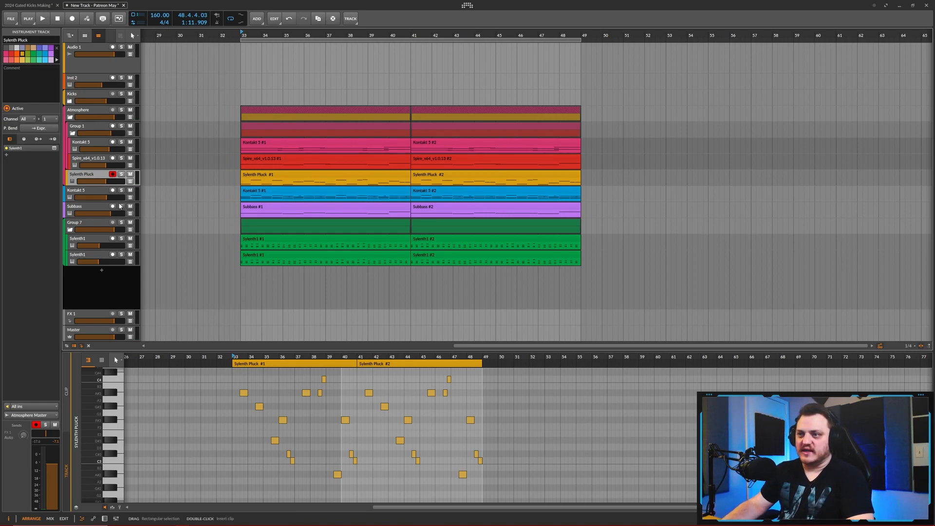
double_click(81, 176)
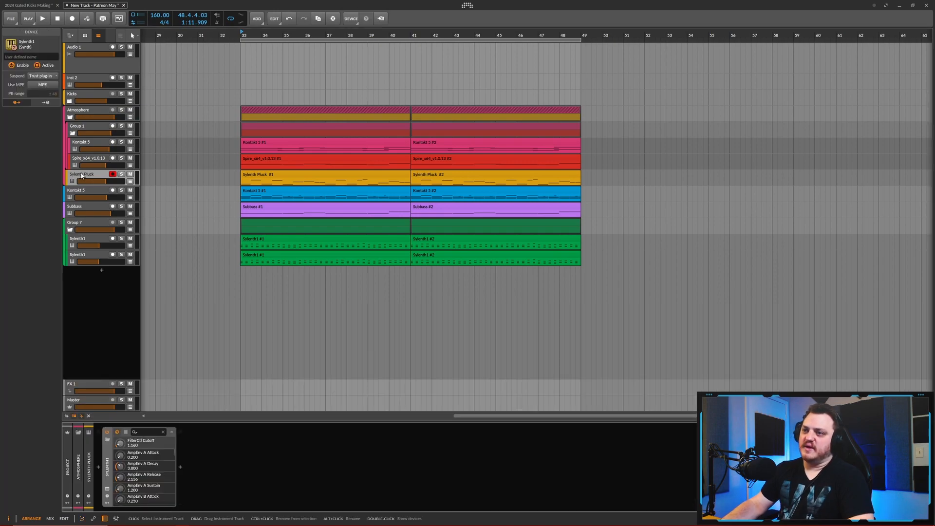
left_click(107, 489)
left_click_drag(699, 91, 644, 112)
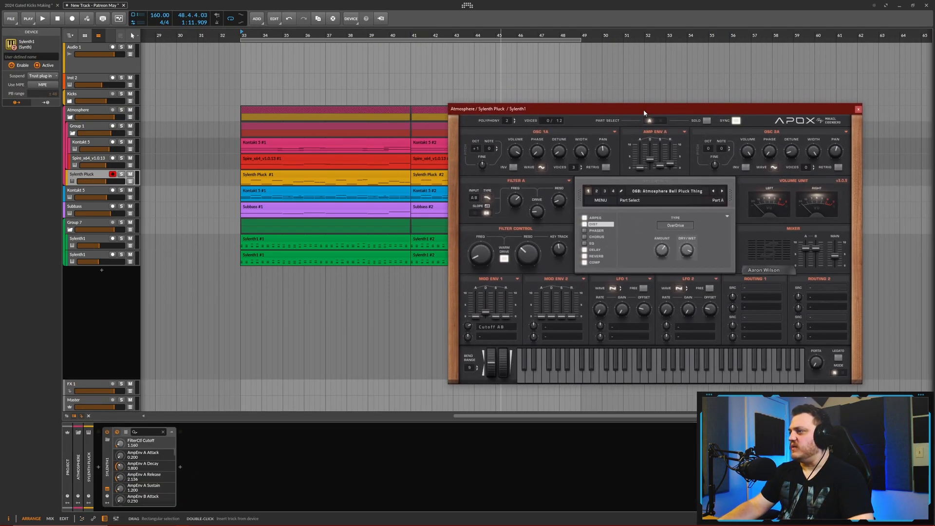
- Solo the Sylenth Pluck track and audition Sylenth1 presets during playback, settling on Square Lead 1
key("space")
left_click(722, 191)
left_click(121, 174)
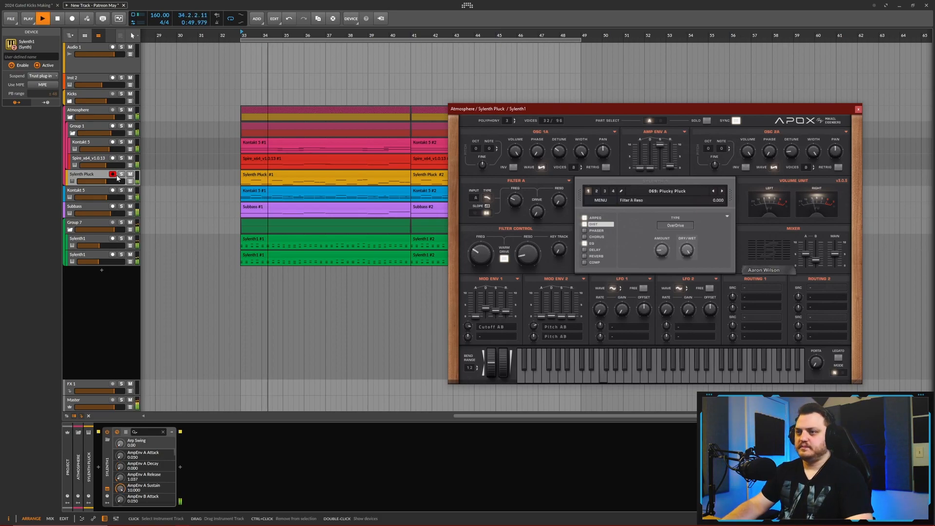
left_click(722, 191)
left_click(722, 192)
left_click(722, 191)
left_click(668, 192)
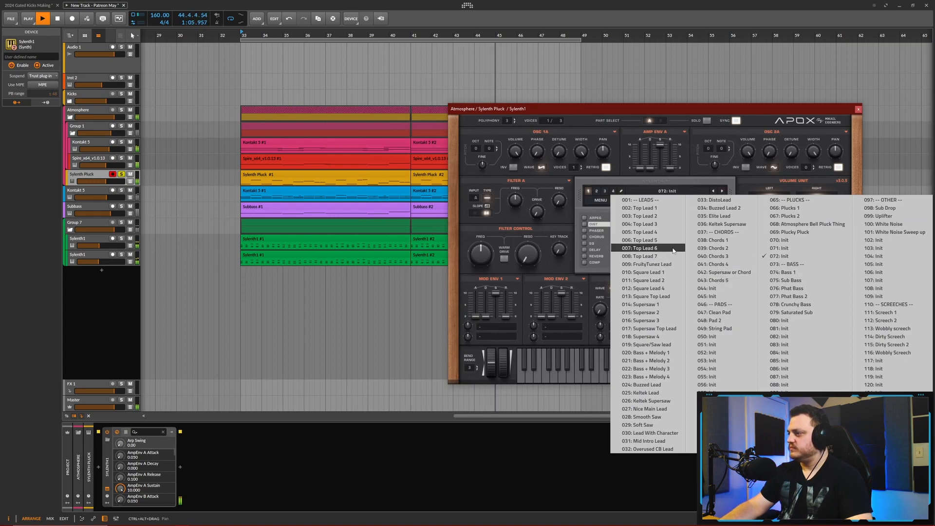
left_click(655, 233)
left_click(595, 218)
left_click(722, 191)
left_click(723, 192)
left_click(722, 191)
left_click(723, 192)
left_click(723, 192)
- Raise the preset's reverb dry/wet to about 52%, unsolo the Sylenth Pluck track and raise its volume slightly
left_click(595, 249)
left_click(596, 257)
left_click(595, 249)
left_click_drag(719, 257, 718, 236)
left_click(596, 256)
left_click(123, 174)
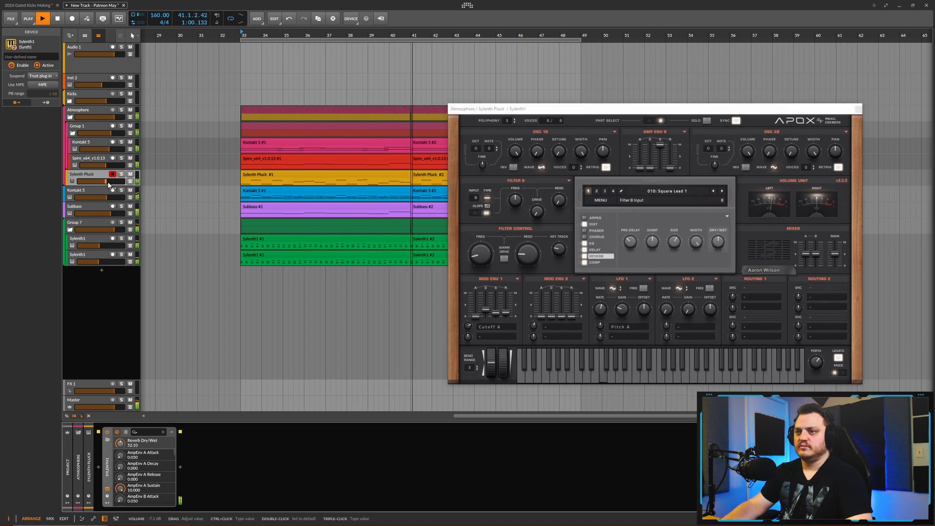
left_click_drag(106, 184, 107, 182)
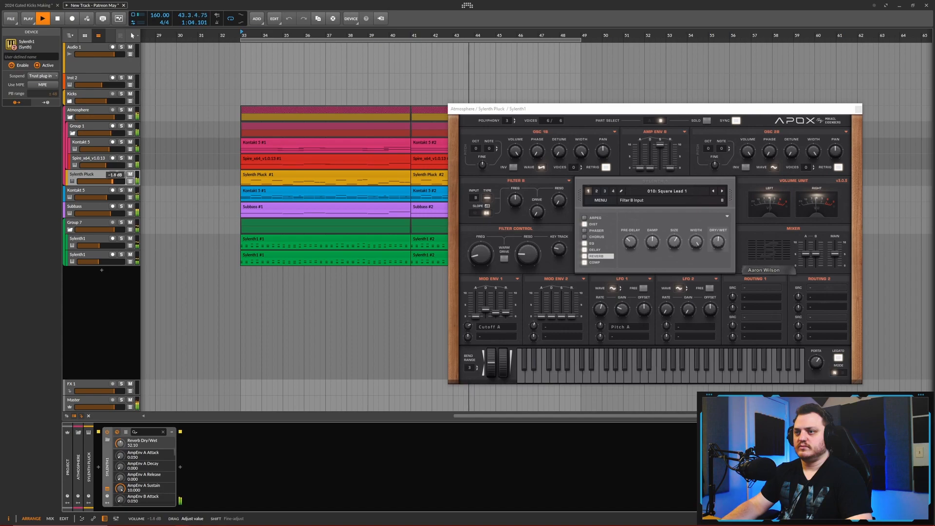
- Set the Sylenth1 filter cutoff to 1.958, close the plug-in window and fine-tune the Sylenth Pluck volume
left_click(484, 244)
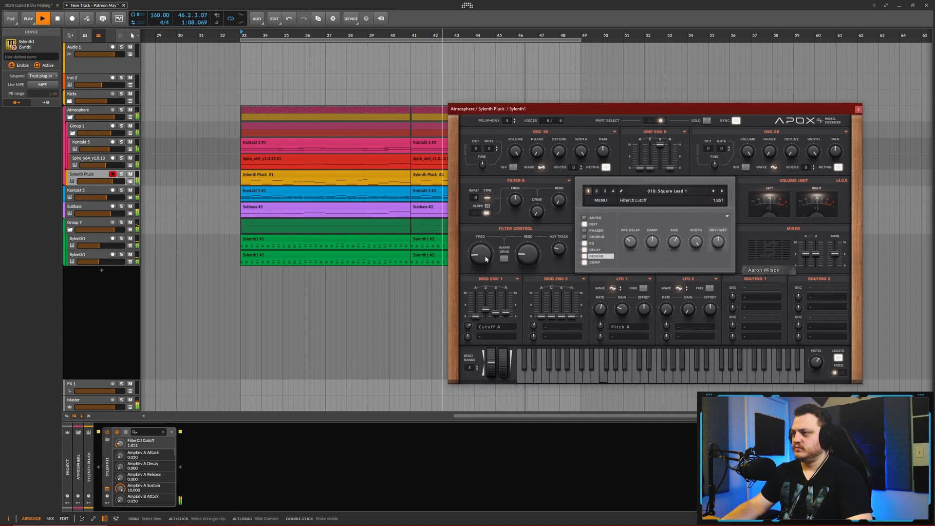
left_click_drag(485, 257, 485, 255)
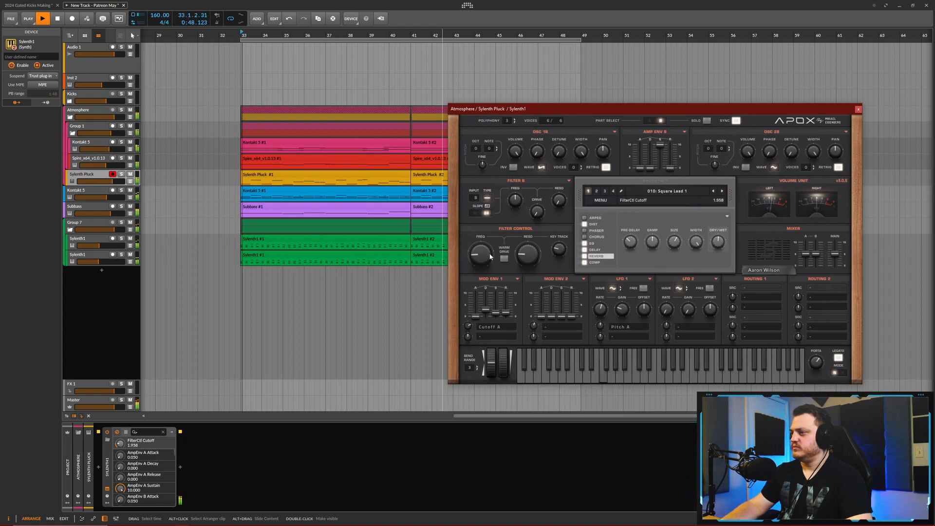
left_click_drag(636, 109, 682, 97)
left_click(904, 99)
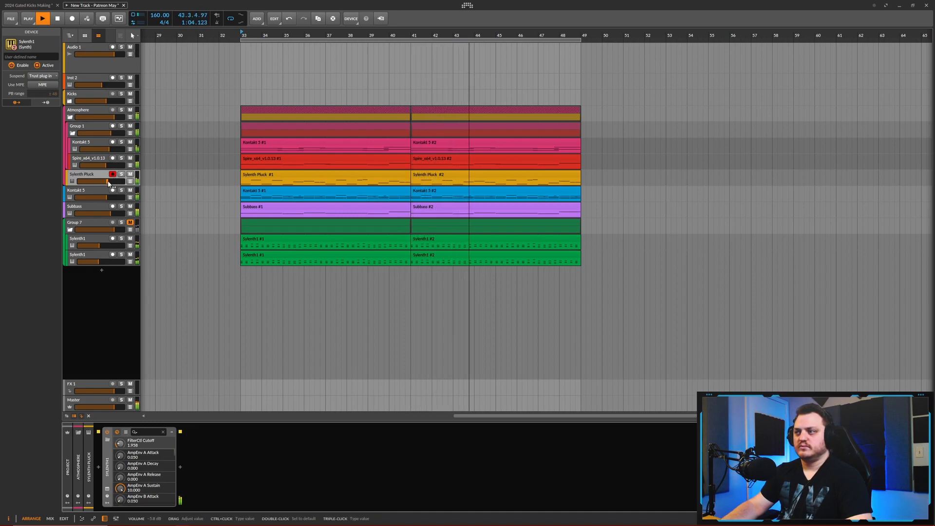
left_click_drag(108, 183, 109, 183)
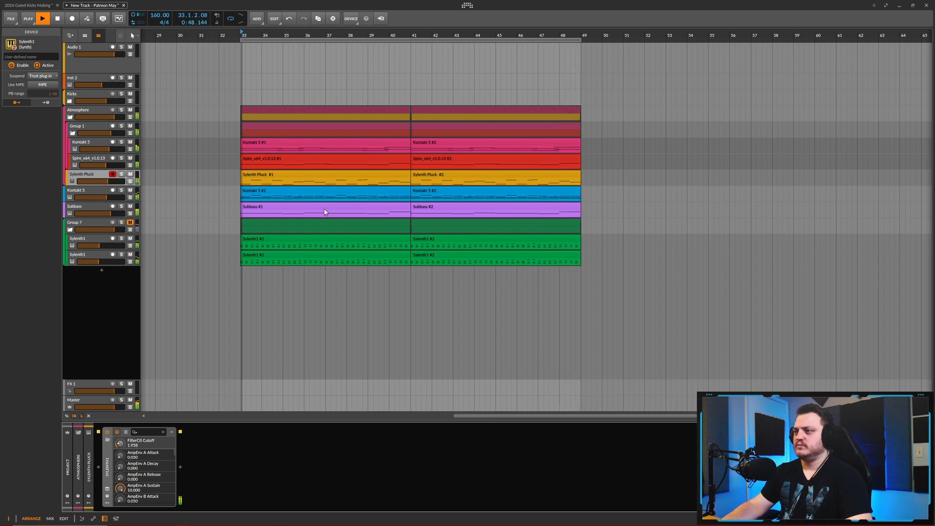
- Examine the notes of both Sylenth Pluck clips in an enlarged note editor and close the editor
double_click(387, 175)
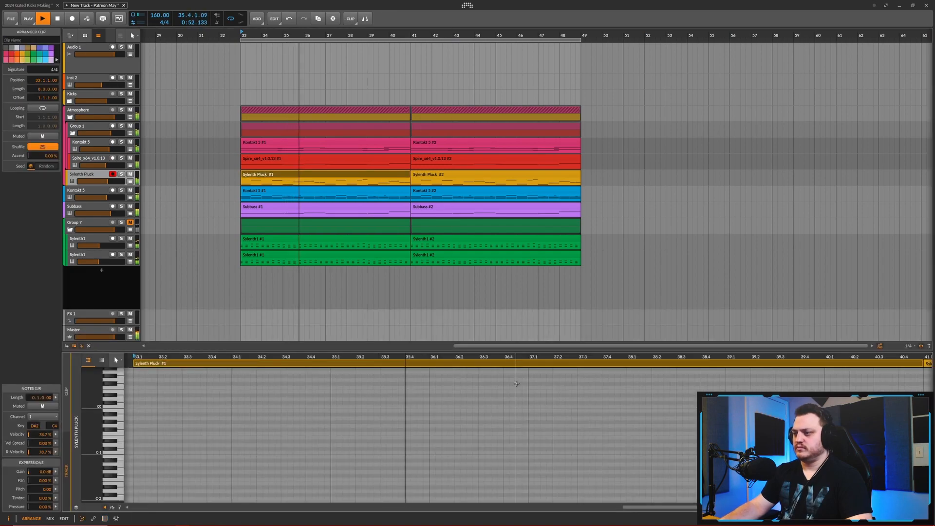
left_click_drag(540, 349, 540, 227)
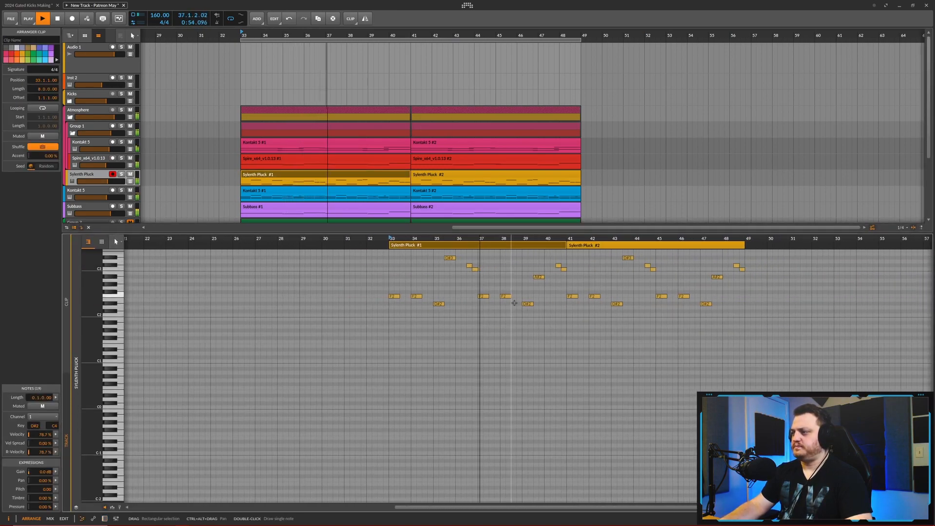
left_click_drag(560, 273, 541, 301)
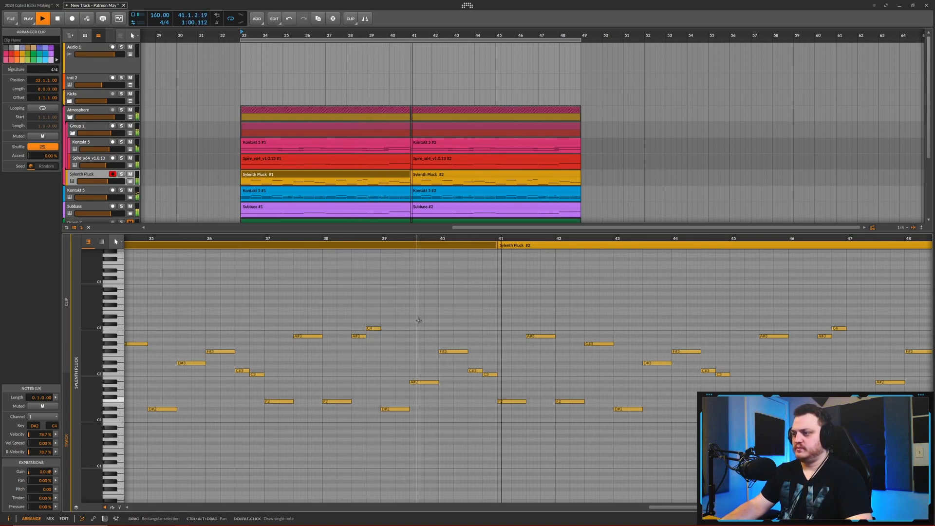
scroll(416, 320, "down", 2)
key("e")
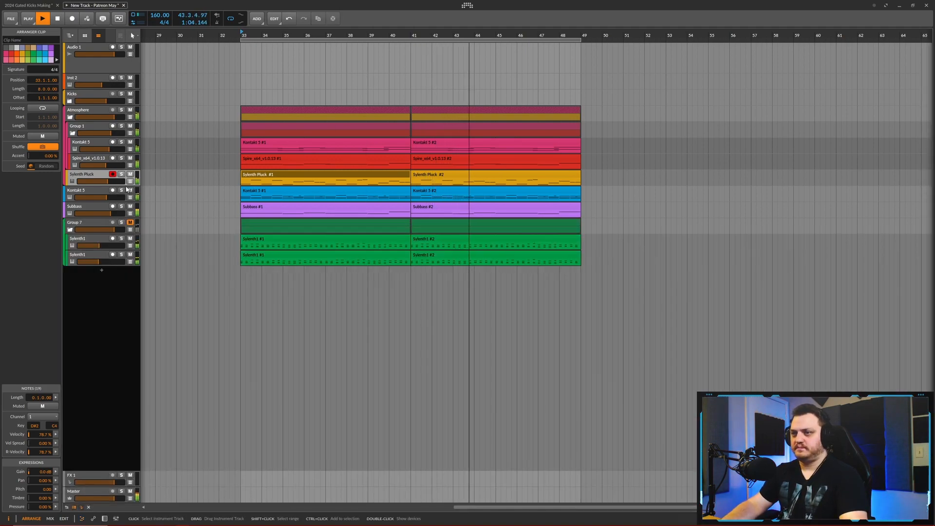
- Lower the Sylenth Pluck and blue Kontakt 5 track volumes slightly while listening, and stop playback
mouse_move(108, 185)
left_mouse_down()
mouse_move(111, 202)
mouse_move(103, 194)
left_mouse_up()
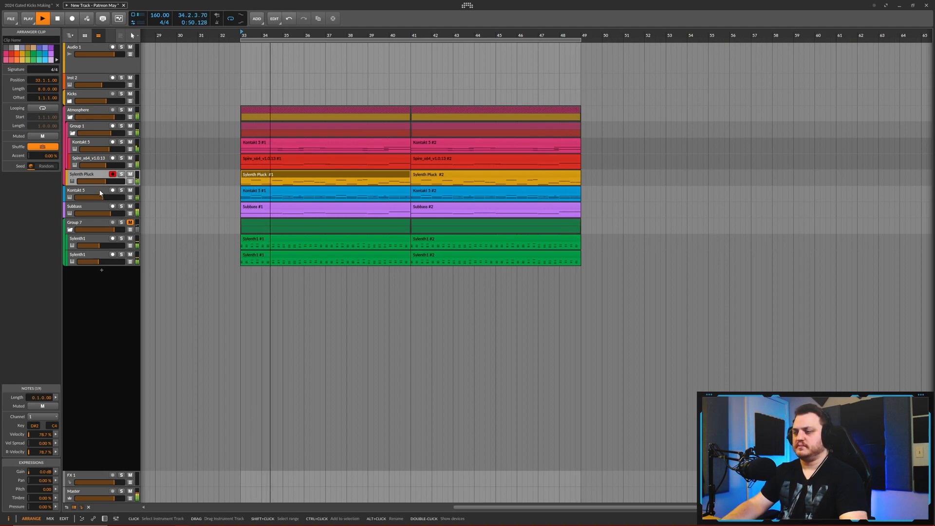
left_click_drag(209, 224, 258, 223)
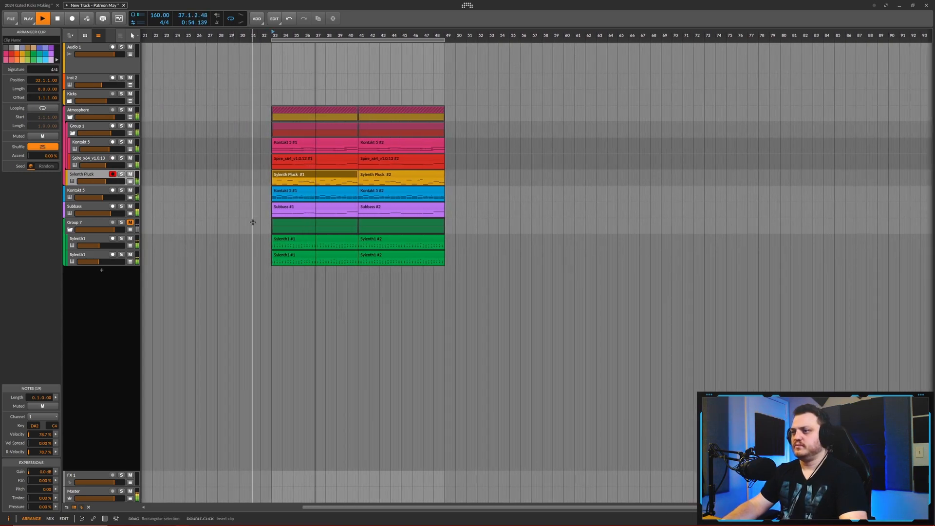
scroll(236, 215, "up", 3)
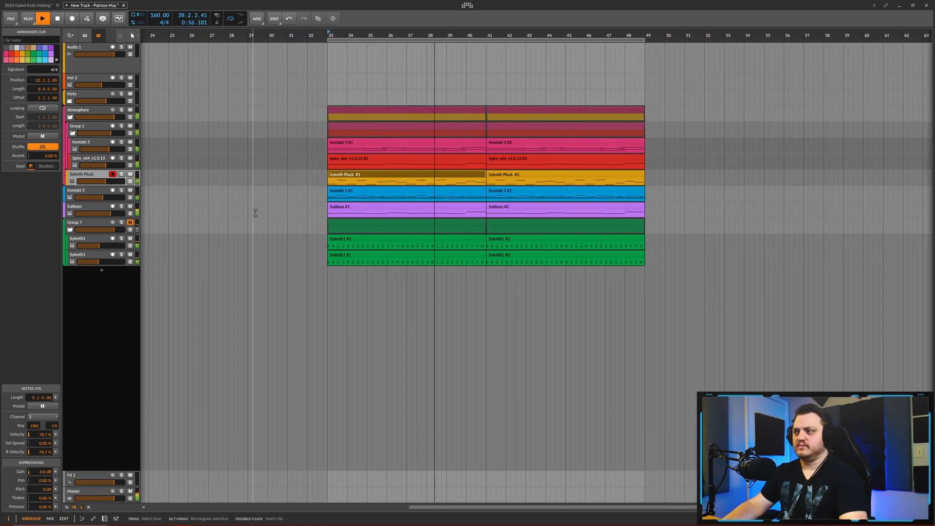
left_click_drag(279, 224, 248, 226)
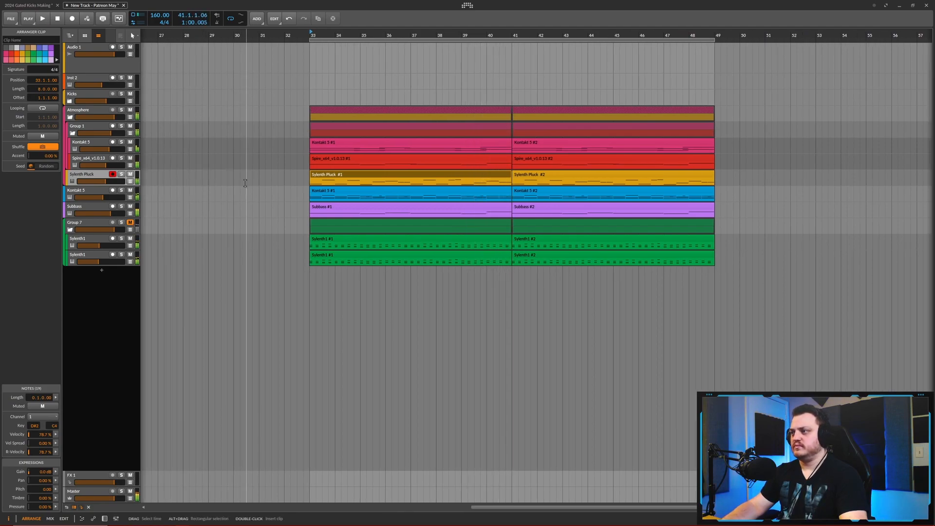
left_click_drag(259, 204, 231, 205)
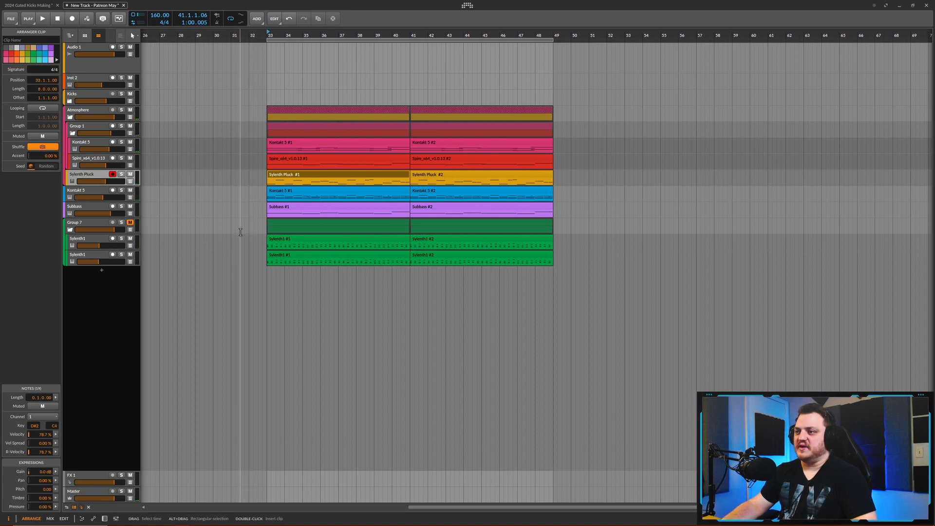
left_click(303, 238)
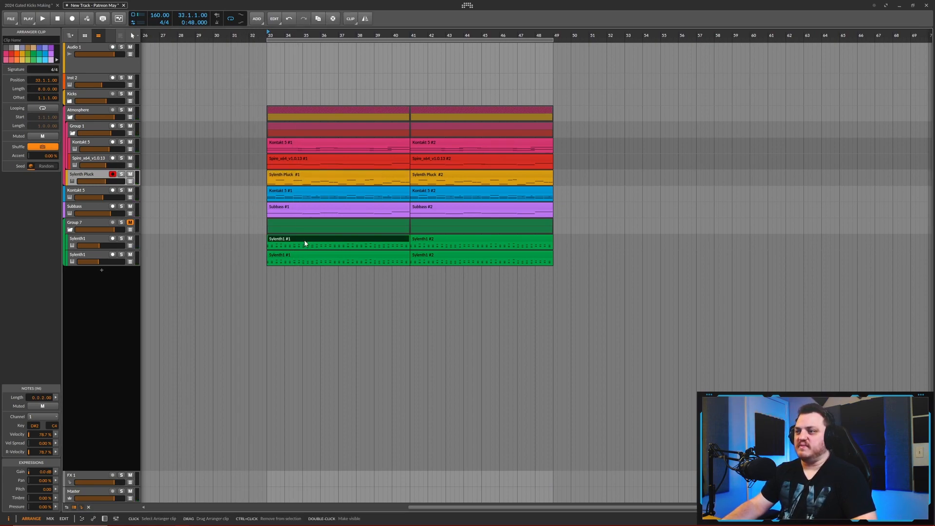
left_click(309, 255)
left_click(357, 242)
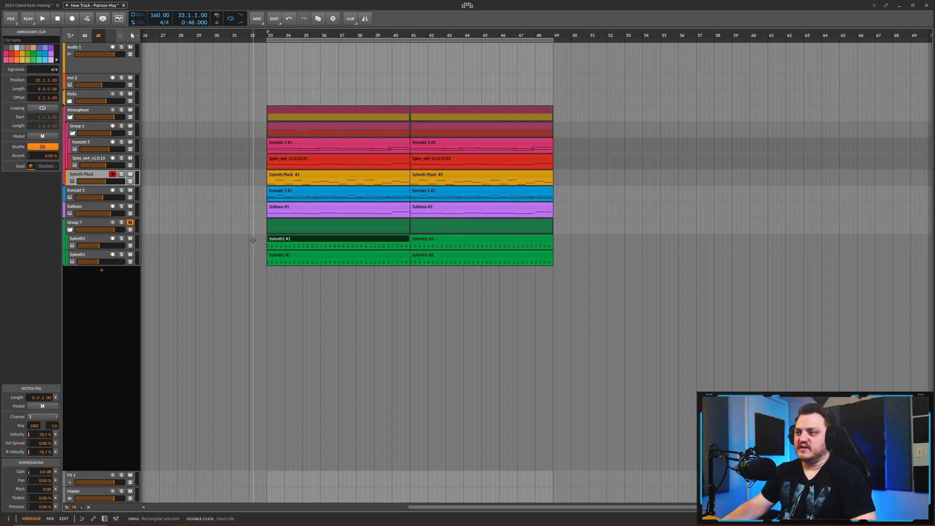
mouse_move(243, 238)
left_mouse_down()
mouse_move(250, 229)
mouse_move(231, 236)
mouse_move(255, 234)
left_mouse_up()
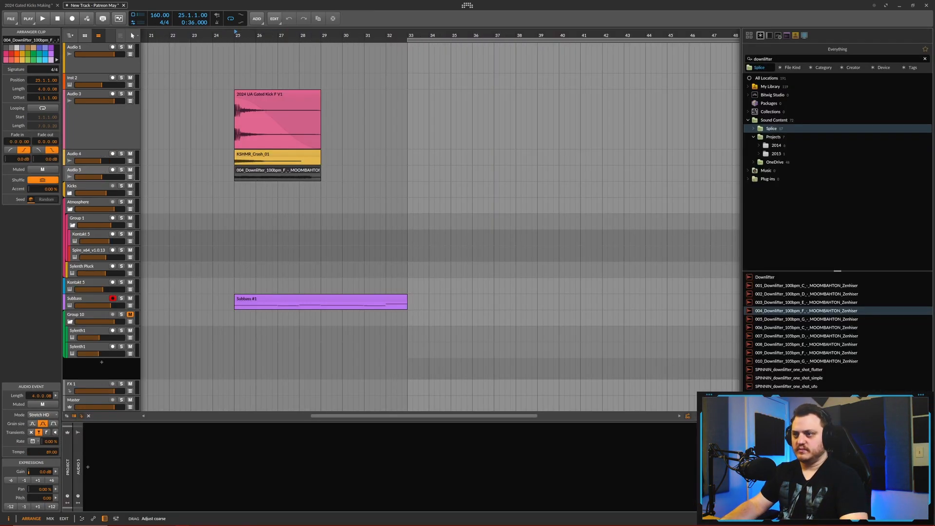
- Add the Endless Smile effect to the Audio 5 track, adjust its intensity and close its window
double_click(174, 468)
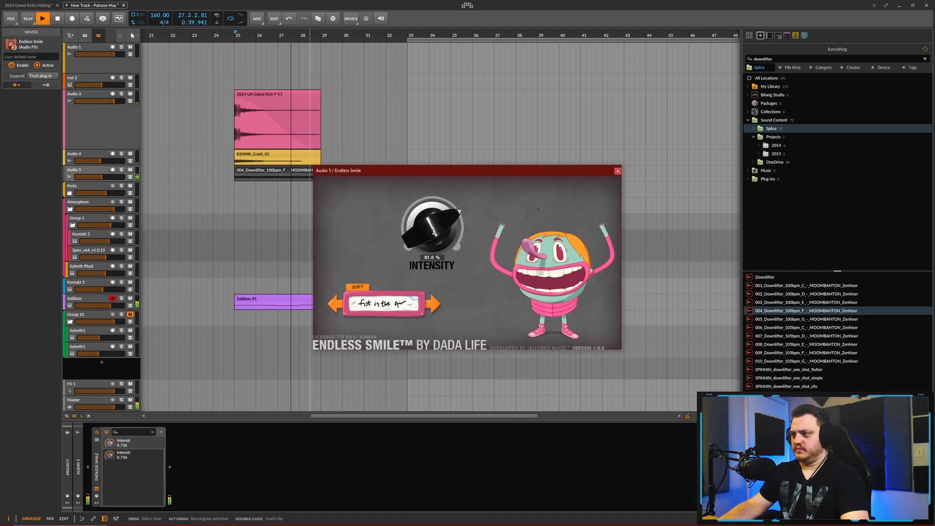
left_click_drag(433, 231, 433, 228)
left_click(617, 170)
- Make the 004_Downlifter clip on Audio 5 start at bar 25 and audition it
left_click_drag(331, 173, 234, 174)
key("space")
key("space")
- Reopen Endless Smile on Audio 5, choose the Helium Jumping preset after comparing presets, and fine-tune its intensity
key("space")
key("space")
left_click(96, 488)
left_click(433, 304)
left_click(341, 305)
left_click(341, 305)
key("space")
key("space")
left_click_drag(433, 229, 433, 236)
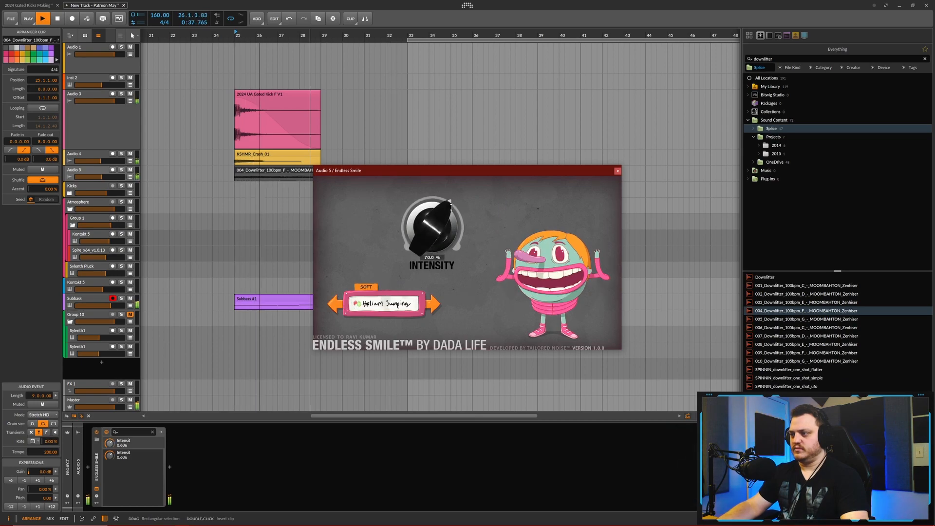
left_click(617, 171)
- Automate the Endless Smile intensity on Audio 5 as a curve falling from 100% at bar 25 to bar 33
left_click(130, 177)
left_click_drag(235, 190, 235, 183)
mouse_move(407, 183)
left_mouse_down()
mouse_move(391, 194)
mouse_move(407, 201)
left_mouse_up()
left_click_drag(323, 191, 323, 185)
- Set the playback start to bar 24, hide the browser and play the downlifter section
scroll(218, 191, "up", 2)
left_click(213, 32)
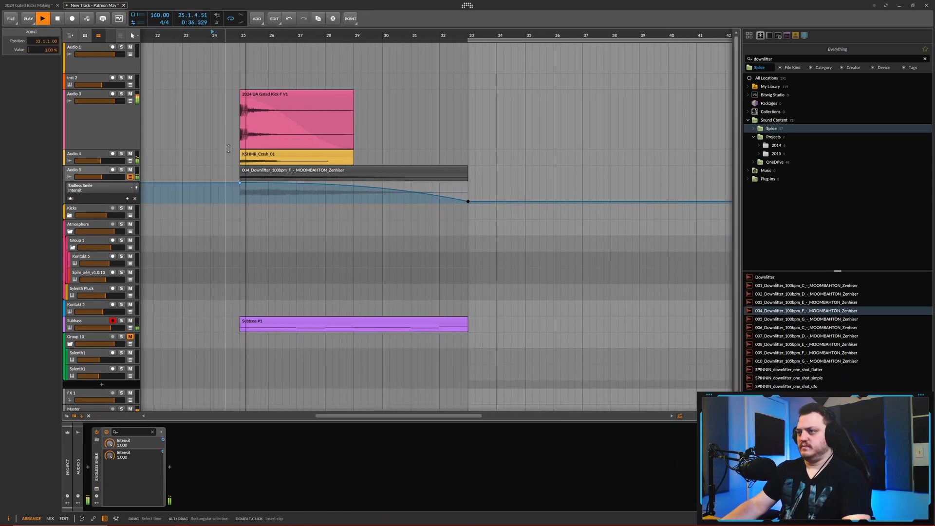
key("b")
key("space")
- Open the 004_Downlifter clip in the detail editor, inspect its audio and return to the arrangement
double_click(399, 170)
left_click(109, 281)
scroll(220, 370, "down", 5)
left_click(198, 381)
mouse_move(326, 381)
left_mouse_down()
mouse_move(325, 393)
mouse_move(424, 427)
left_mouse_up()
key("space")
left_click(396, 170)
double_click(399, 171)
- Raise the Endless Smile intensity automation point at bar 33 to 100% and audition the downlifter
left_click_drag(468, 201, 468, 183)
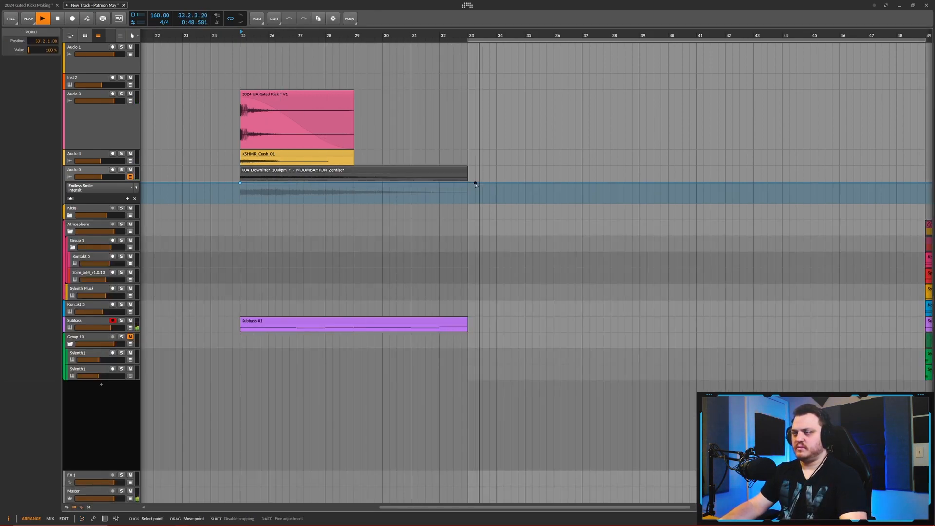
scroll(403, 118, "down", 2)
scroll(363, 122, "up", 2)
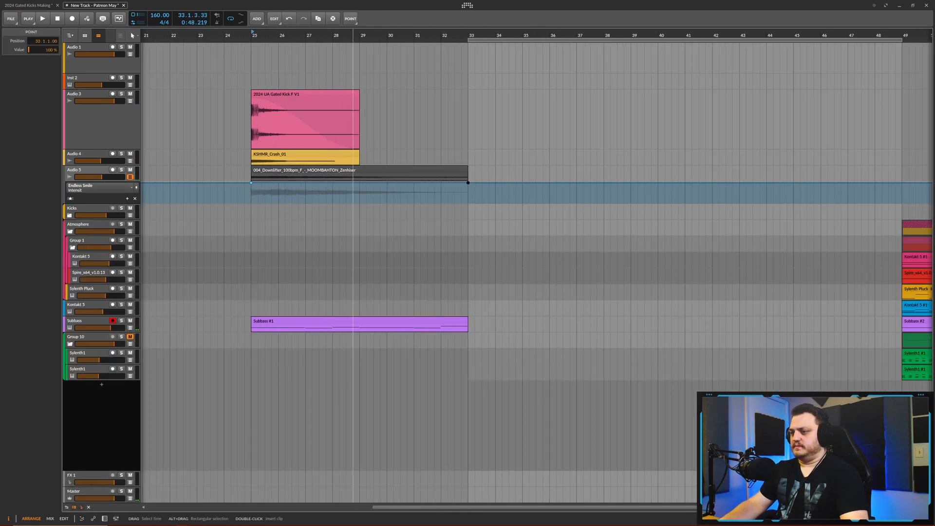
scroll(244, 146, "down", 5)
key("space")
key("space")
- Lower the Audio 5 track's volume and rename the track as Downlifter
left_click_drag(102, 177, 95, 176)
double_click(75, 170)
type("Downlifter")
key("Return")
- Expand the Kicks group, copy a Reverse Verb clip to position 24.3.1 just before the gated kick, and audition it
scroll(341, 243, "down", 3)
scroll(323, 322, "down", 3)
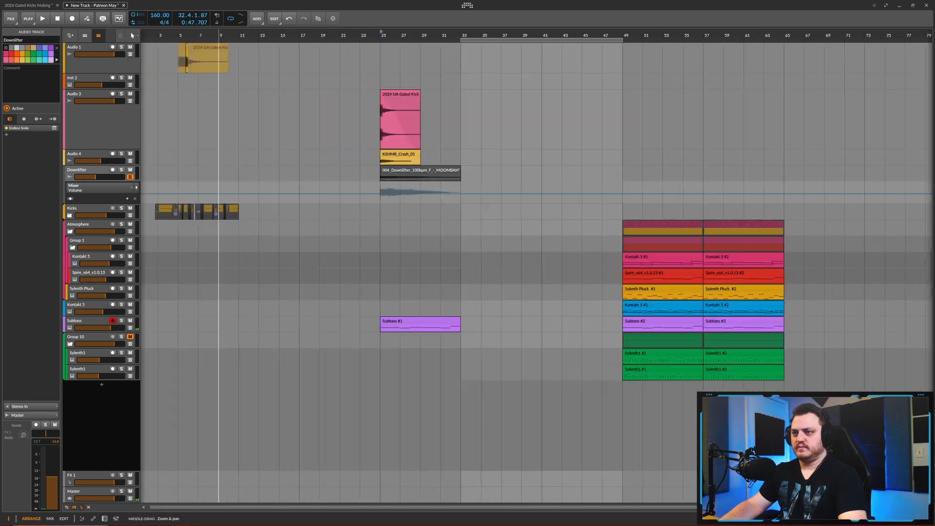
left_click(70, 215)
left_click(196, 261)
key("ctrl+c")
left_click(539, 261)
key("ctrl+v")
key("space")
scroll(572, 240, "down", 4)
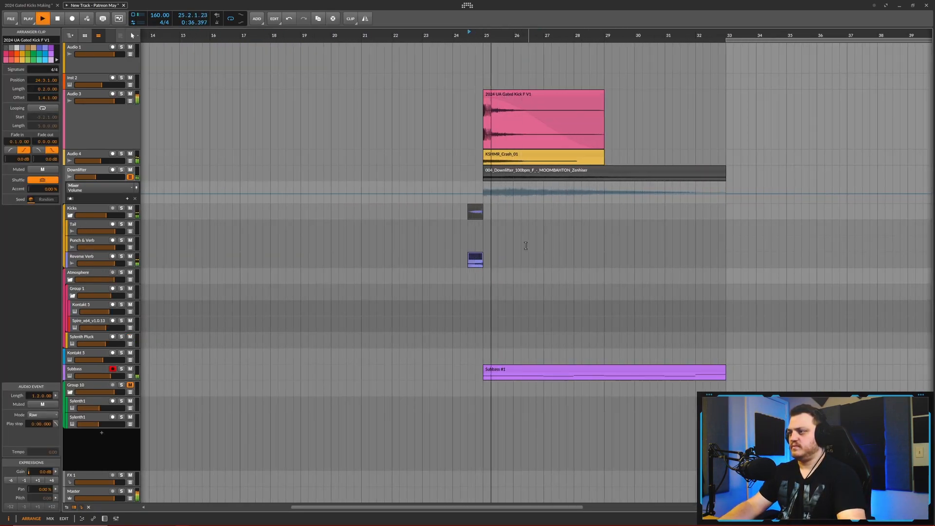
scroll(499, 240, "down", 4)
scroll(343, 244, "down", 4)
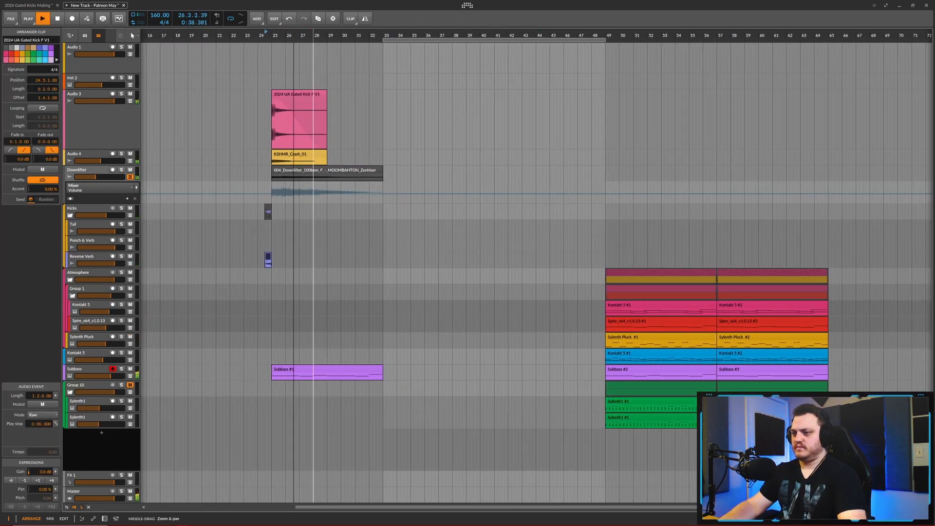
scroll(321, 292, "up", 2)
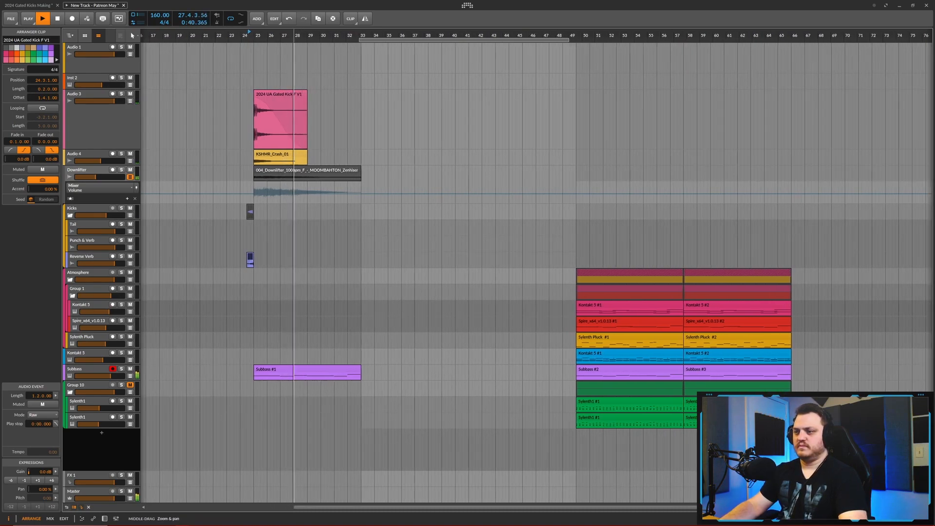
key("space")
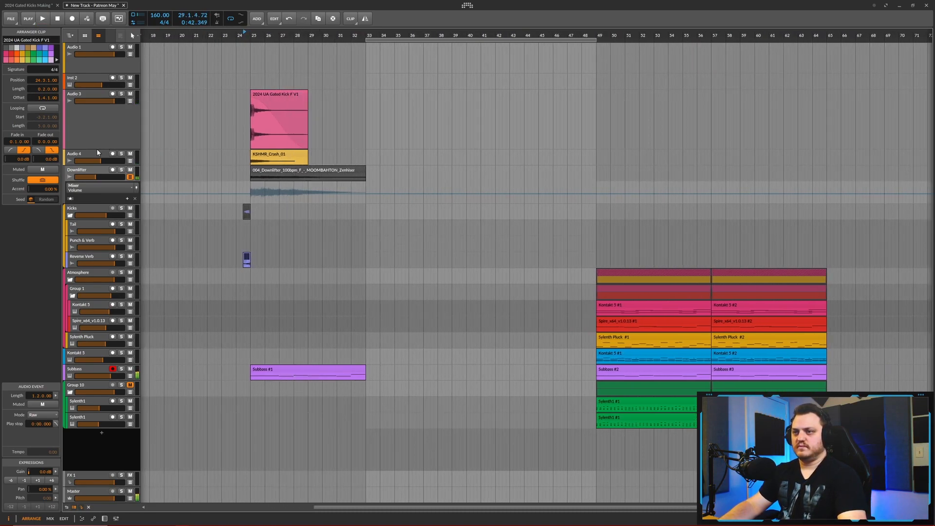
- Place a copy of the KSHMR_Crash_01 clip at position 28.3.1 and shorten it to a length of 0.0.2.00
key("ctrl+d")
scroll(300, 158, "up", 5)
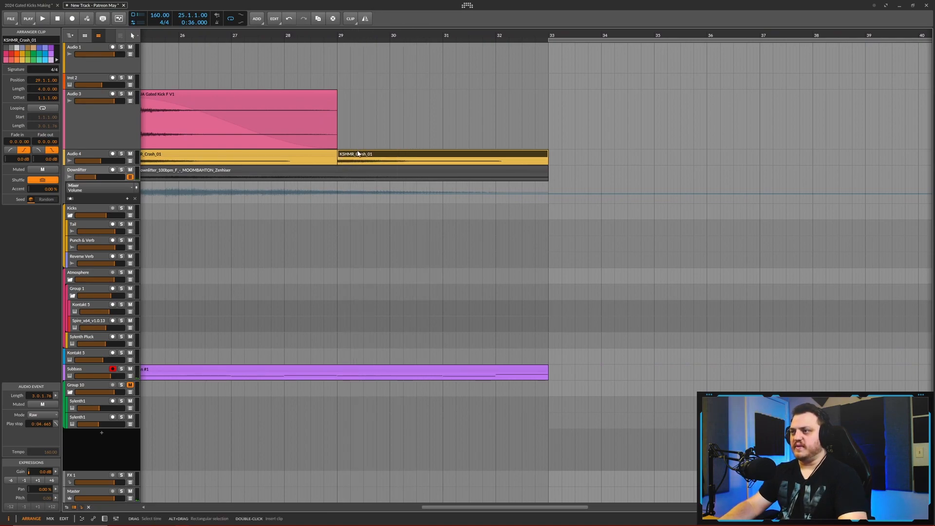
left_click_drag(358, 154, 345, 158)
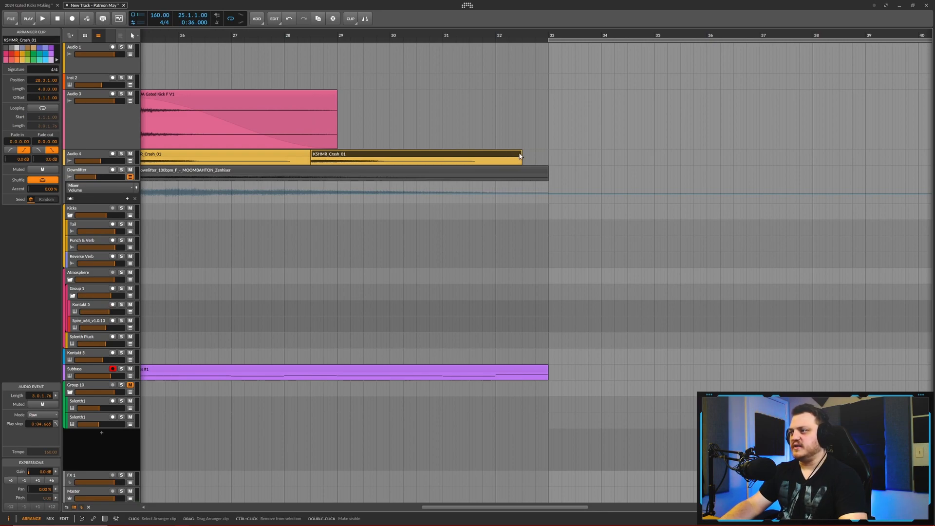
left_click_drag(507, 153, 323, 162)
scroll(323, 162, "up", 5)
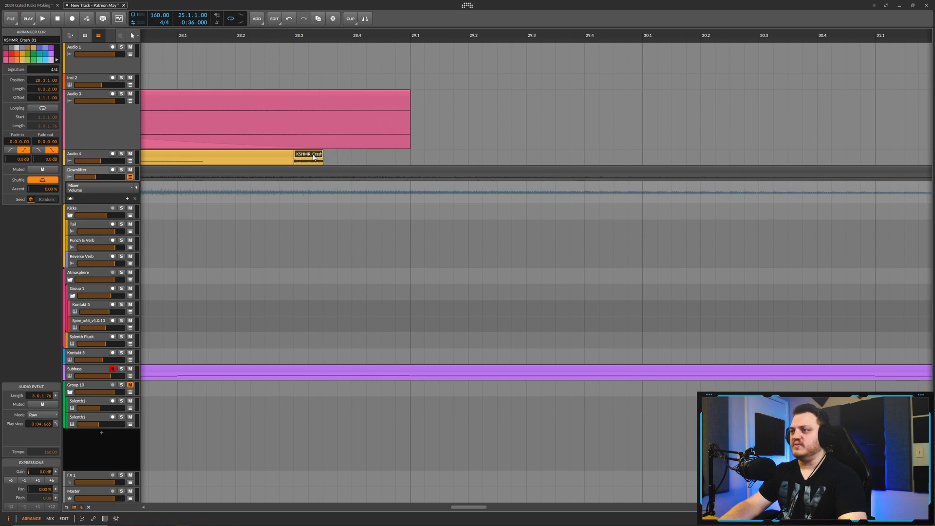
scroll(334, 152, "down", 5)
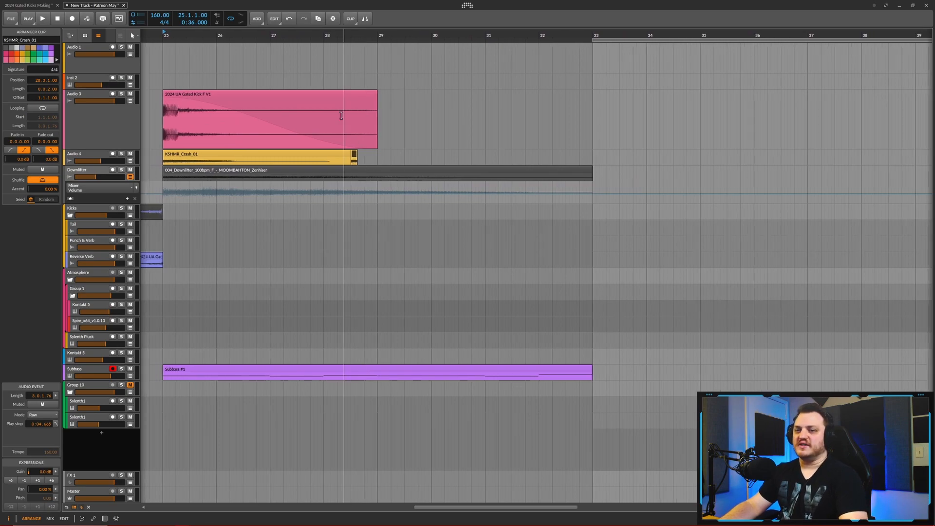
scroll(312, 147, "up", 1)
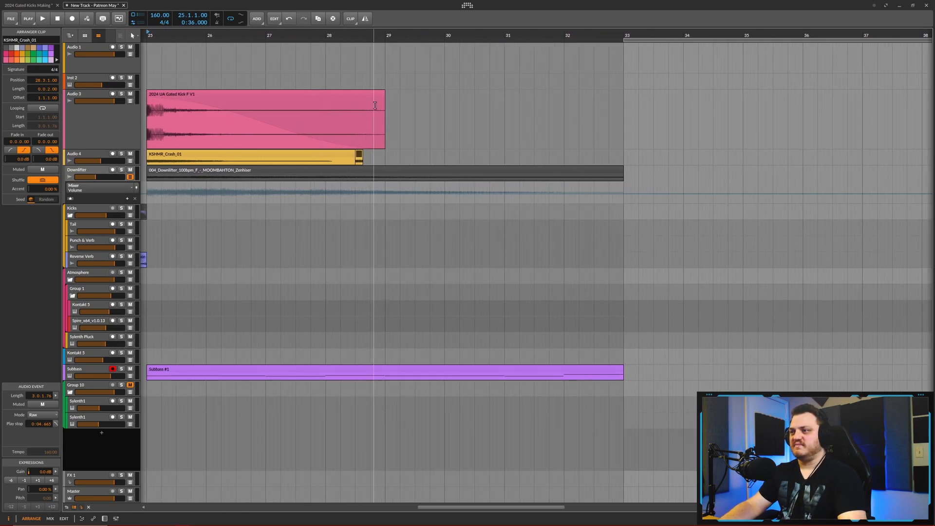
left_click_drag(343, 62, 366, 62)
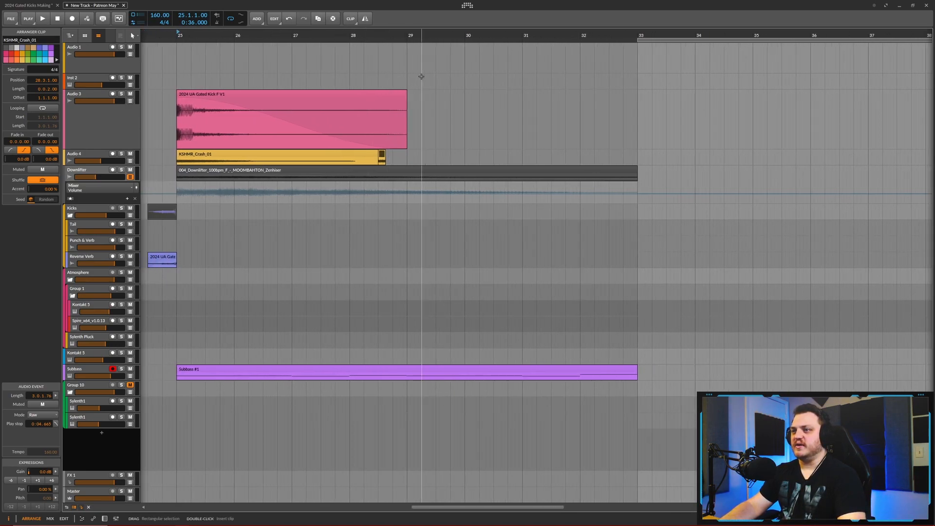
scroll(399, 76, "up", 1)
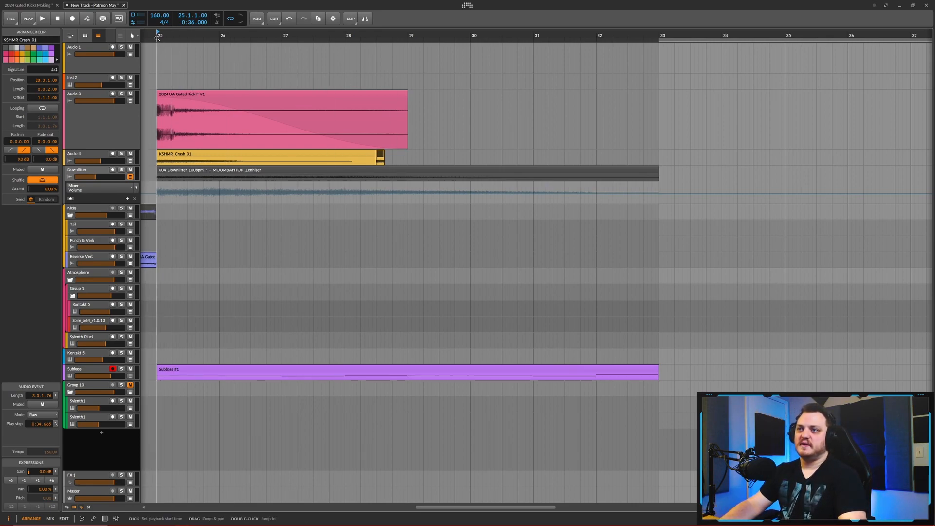
- Extend the short KSHMR_Crash_01 clip at 28.3.1 to a length of 0.0.3.00, with its copy following at 28.3.4
key("space")
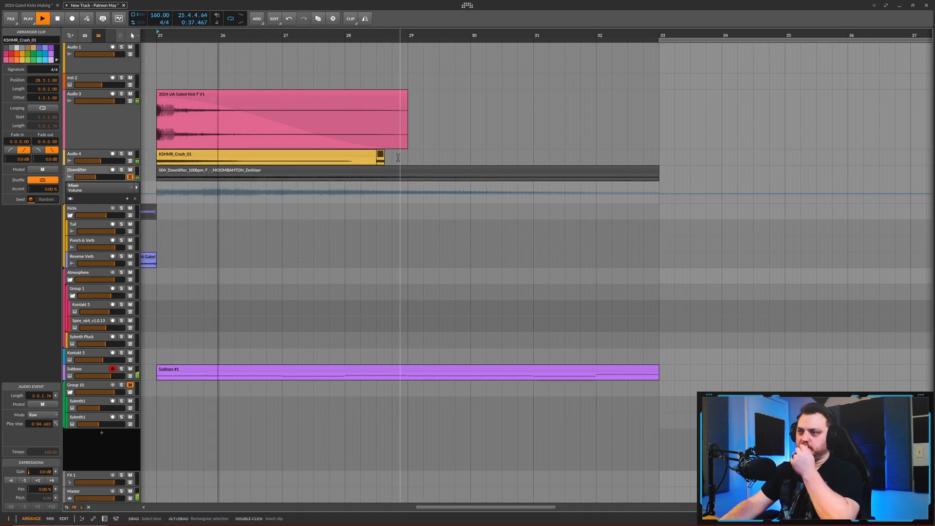
scroll(397, 157, "up", 3)
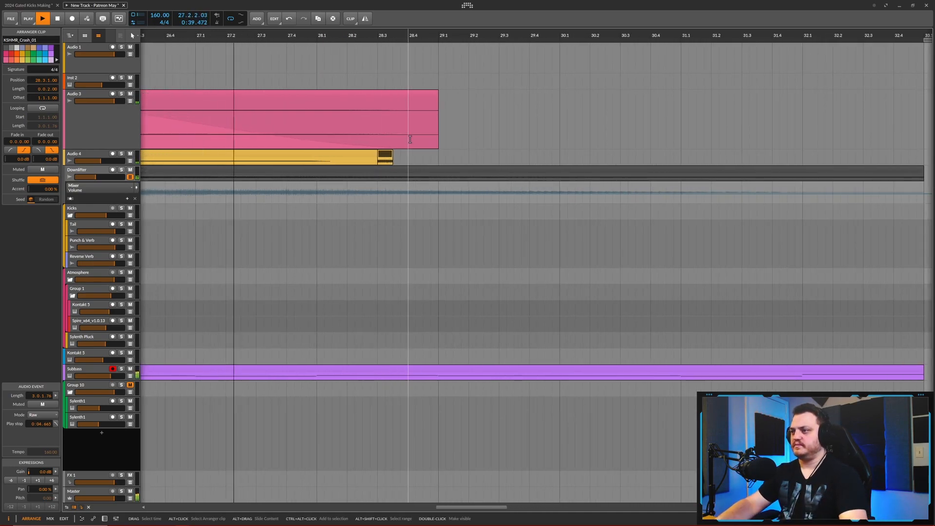
key("space")
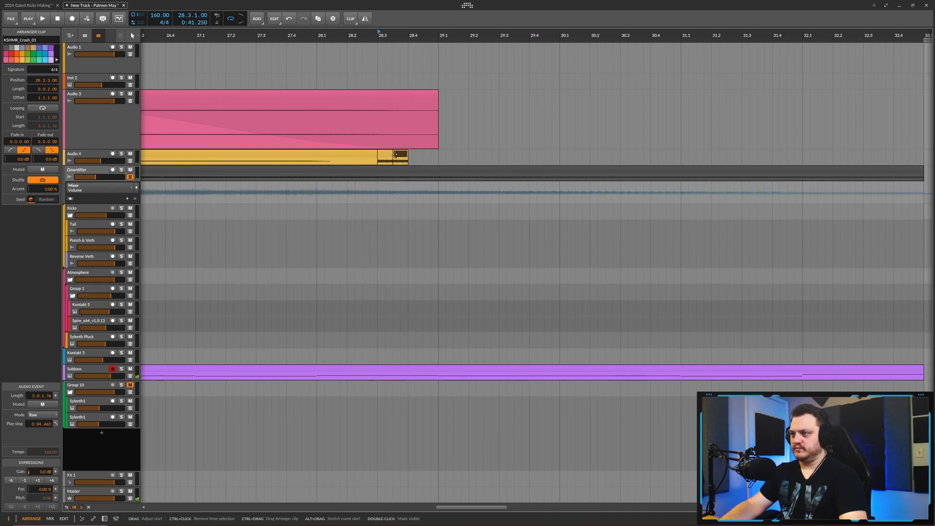
left_click_drag(397, 154, 419, 152)
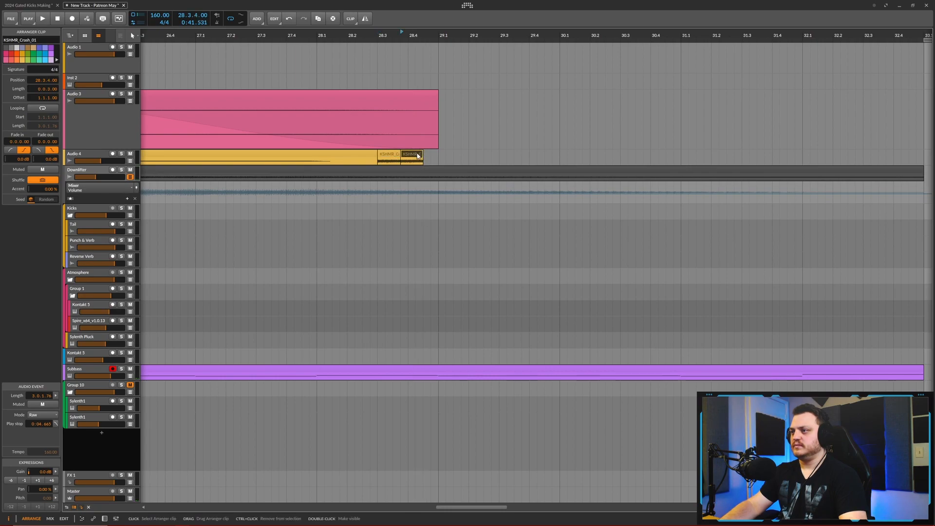
- Add a third short KSHMR_Crash_01 clip at 28.4.3, 0.0.2.00 long, leading directly into a longer crash at bar 29
key("ctrl+d")
key("space")
scroll(552, 154, "up", 3)
left_click(552, 154)
left_click(495, 153)
key("space")
- Show the device panel and audition the short crash hits leading into bar 29
key("space")
left_click(555, 155)
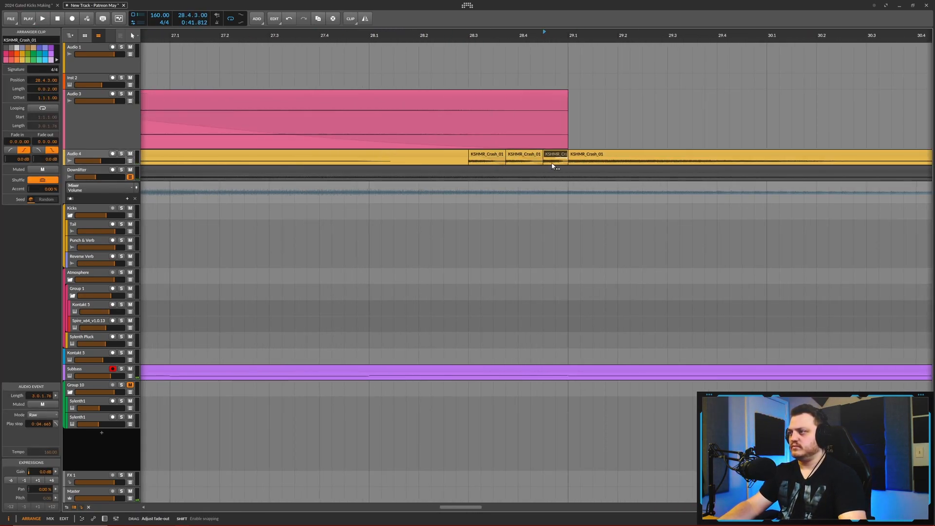
scroll(536, 161, "down", 3)
left_click(200, 161)
key("d")
key("space")
scroll(203, 195, "down", 4)
- Adjust the fade on the bar 29 crash and shorten the Subbass #1 clip to a length of 7.0.0.00
scroll(294, 244, "down", 2)
scroll(313, 244, "up", 1)
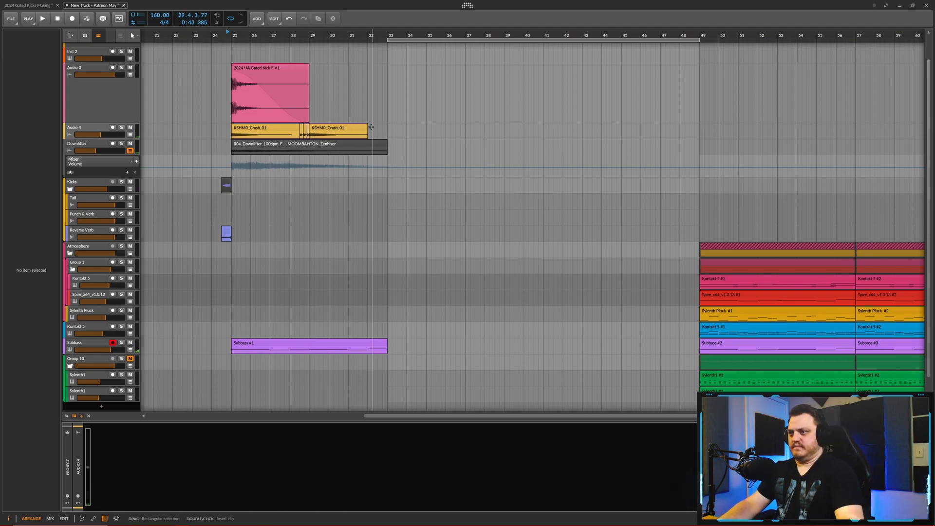
left_click(339, 127)
key("space")
scroll(380, 127, "up", 3)
left_click_drag(358, 128, 319, 128)
scroll(312, 195, "down", 3)
left_click_drag(355, 346, 335, 346)
key("space")
key("space")
scroll(311, 284, "down", 3)
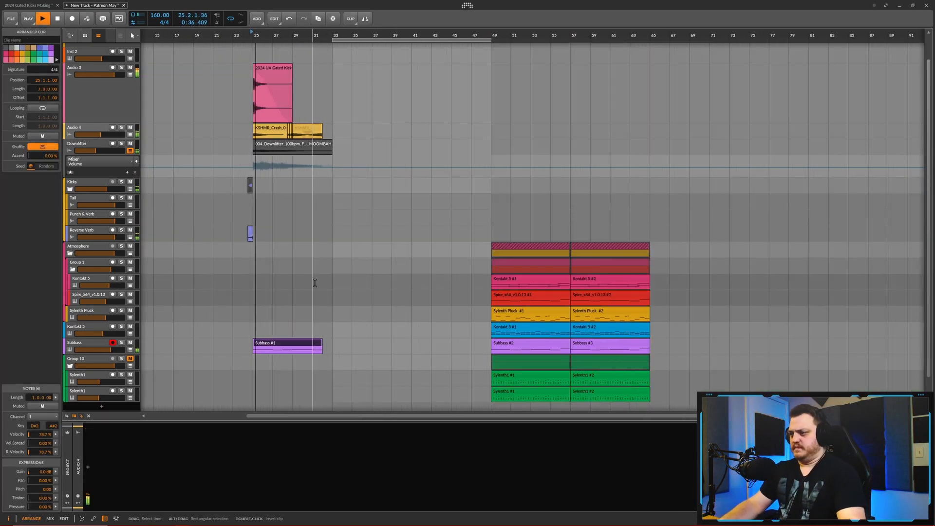
- Crossfade the bar 29 crash into its short tail clip at 31.4.1, set the tail's gain to -6.0 dB, and audition it
scroll(315, 284, "up", 5)
key("space")
left_click_drag(345, 132, 373, 132)
key("space")
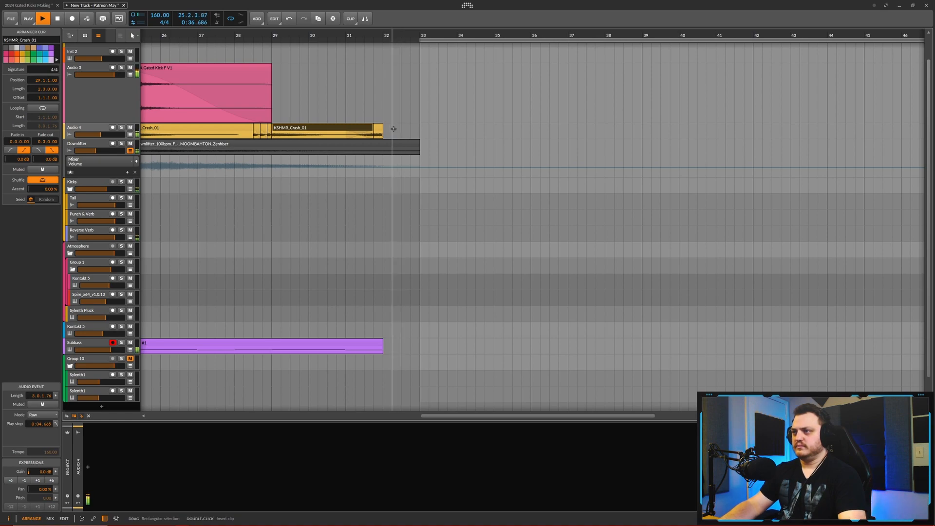
left_click(378, 128)
left_click(12, 481)
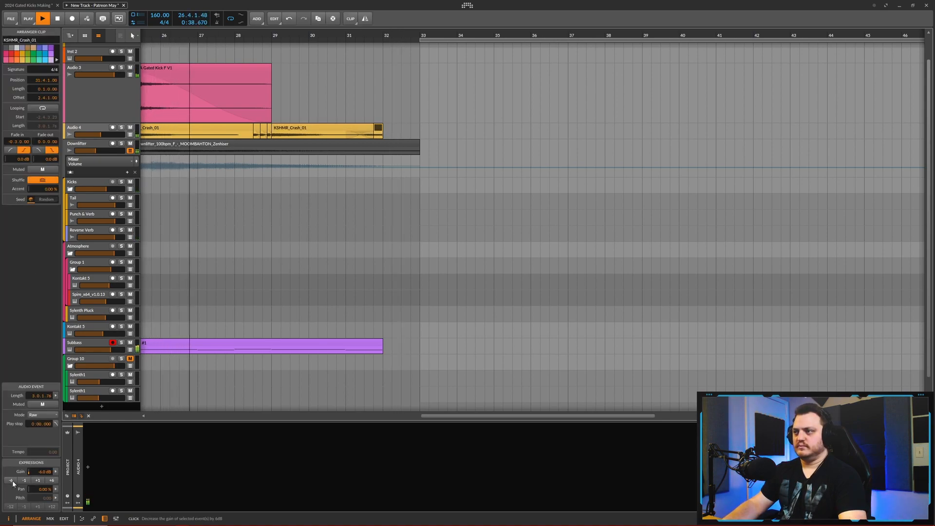
scroll(376, 292, "down", 5)
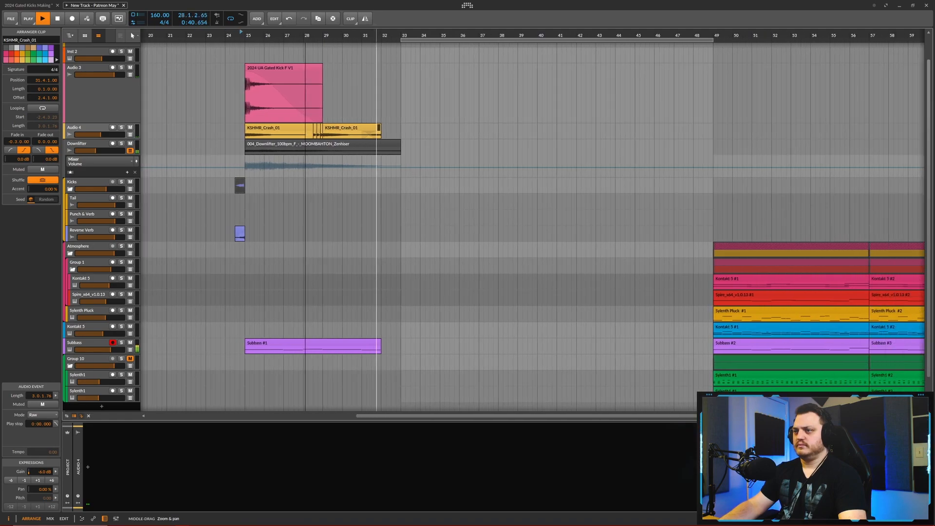
scroll(359, 79, "down", 1)
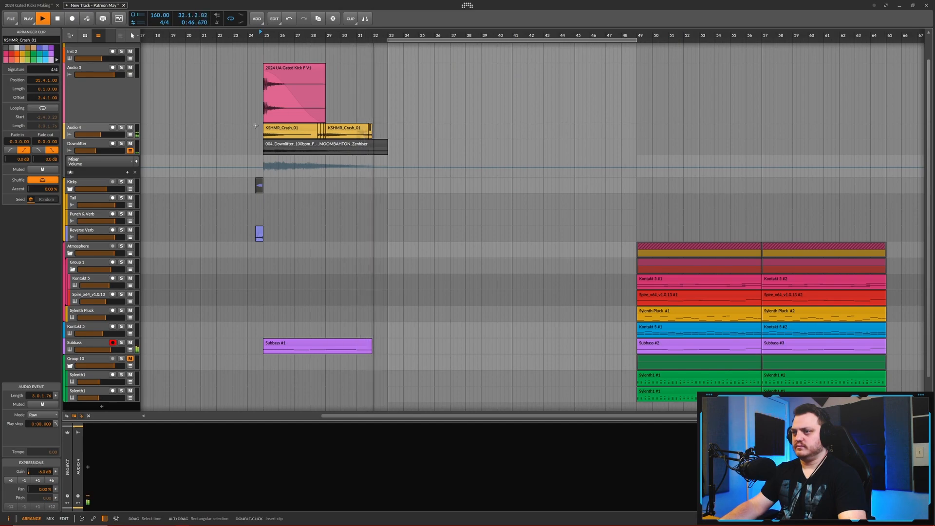
key("space")
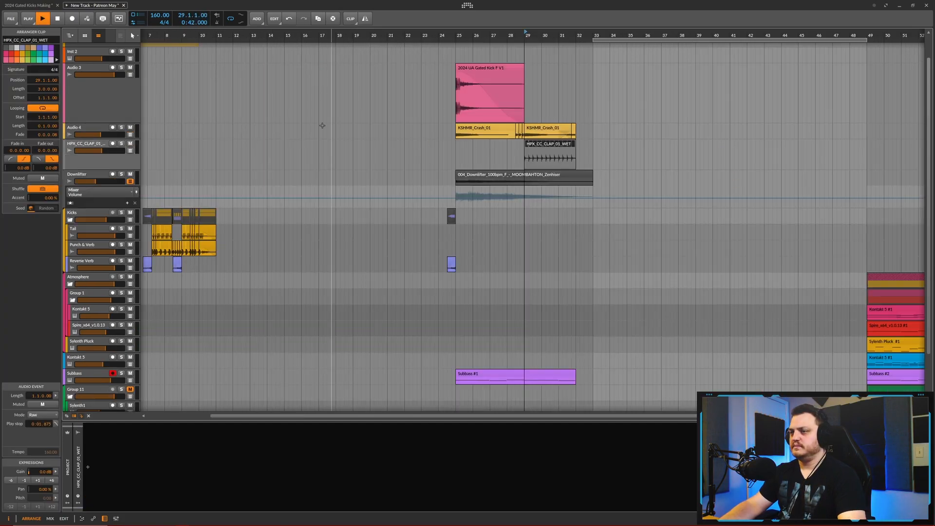
- Audition the transition with the HPX_CC_CLAP_01_WET claps from bar 29
scroll(456, 148, "up", 4)
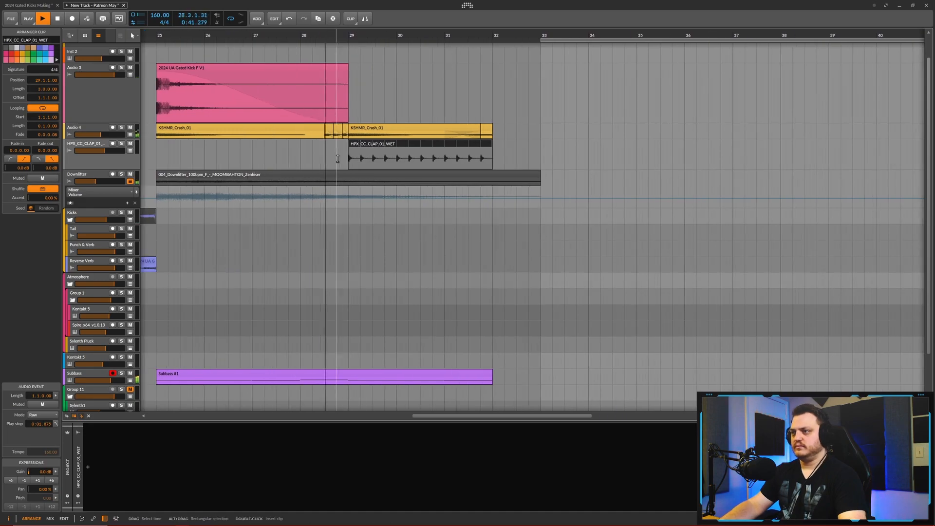
scroll(456, 149, "down", 5)
key("space")
scroll(122, 126, "down", 2)
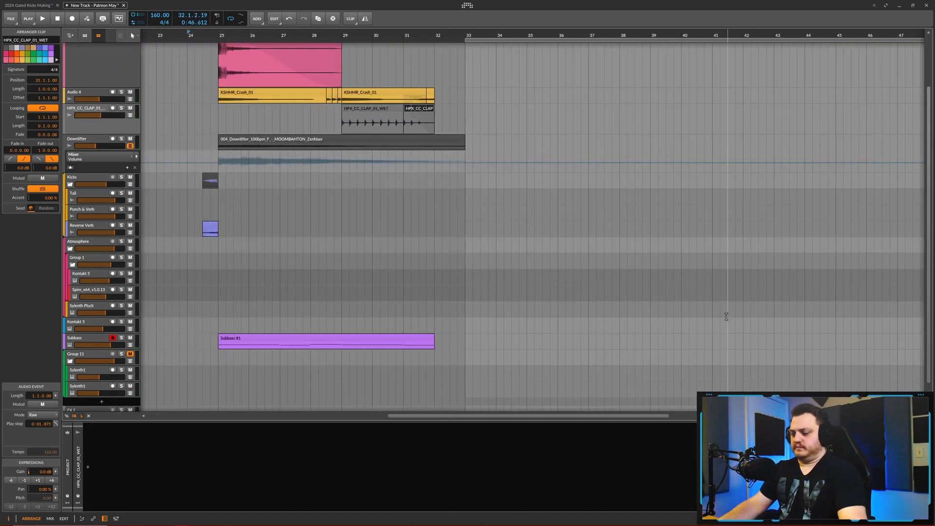
- Find HPX_CC_DigtalRhythm_001_G_160 in the Patreon percussion samples and place it on a new audio track at bar 29
key("b")
left_click(906, 204)
left_click(898, 276)
left_click_drag(855, 183, 797, 184)
right_click(82, 108)
left_click(113, 123)
left_click_drag(842, 277, 345, 142)
- Set the digital rhythm clip's playback mode to Stretch HD and its pitch to -2.00
left_click(363, 140)
left_click(42, 415)
left_click(79, 317)
double_click(24, 507)
- Audition the digital rhythm clip, shorten it to 3.0.0.00, and lower its track's volume
key("space")
- Add an EQ+ to the digital rhythm track with a Low-cut 4 band at 1.94 kHz and audition it
key("space")
left_click_drag(649, 144, 433, 145)
left_click_drag(101, 146, 94, 146)
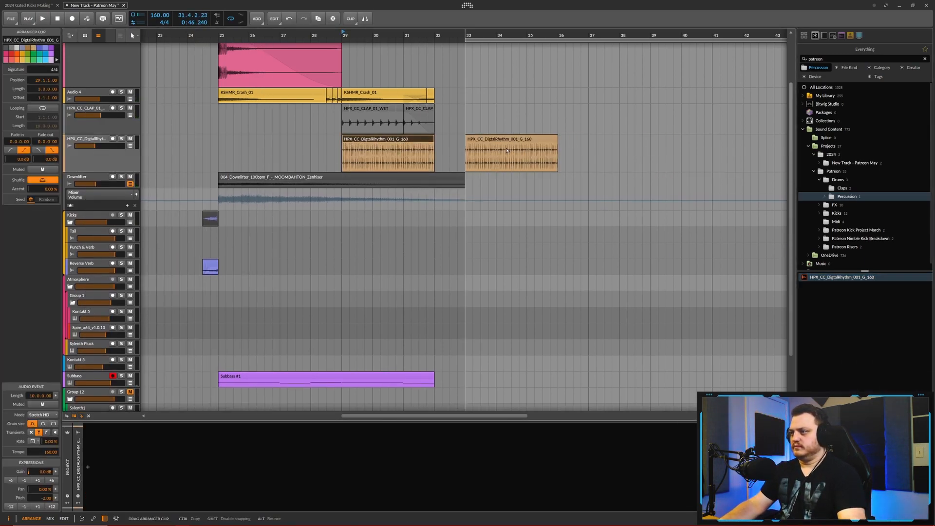
left_click(87, 467)
type("eq")
key("space")
left_click_drag(104, 467, 204, 446)
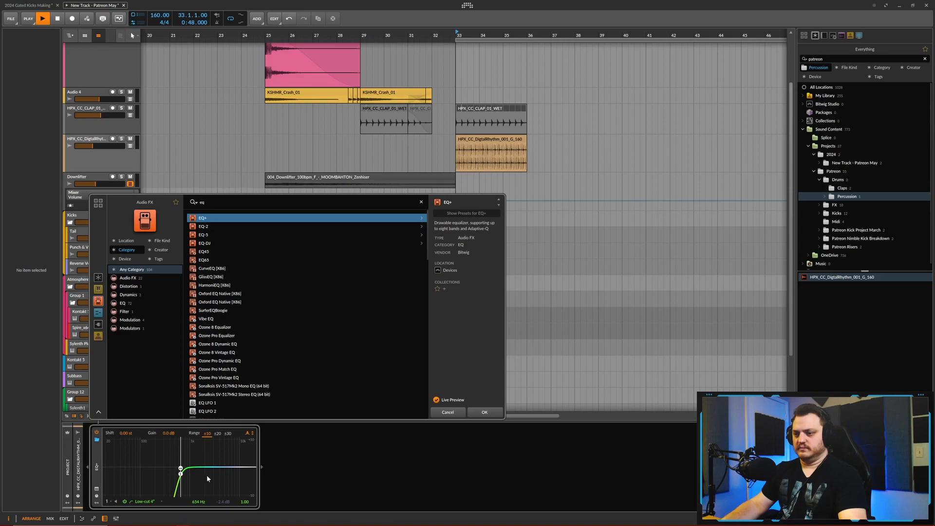
left_click(486, 412)
key("space")
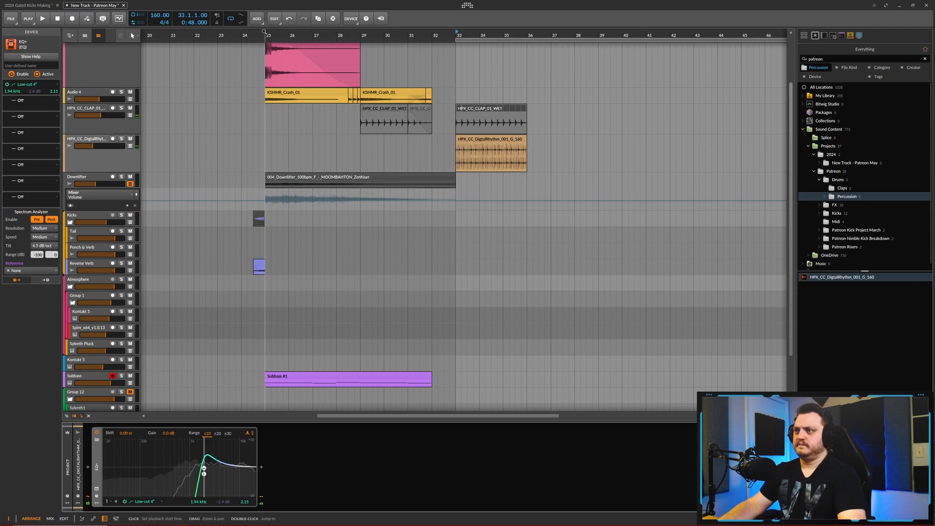
- Copy the atmosphere group's Kontakt 5 #1 clip from bar 49 to bar 25 on the same track and audition it
left_click(242, 32)
key("space")
scroll(327, 229, "down", 4)
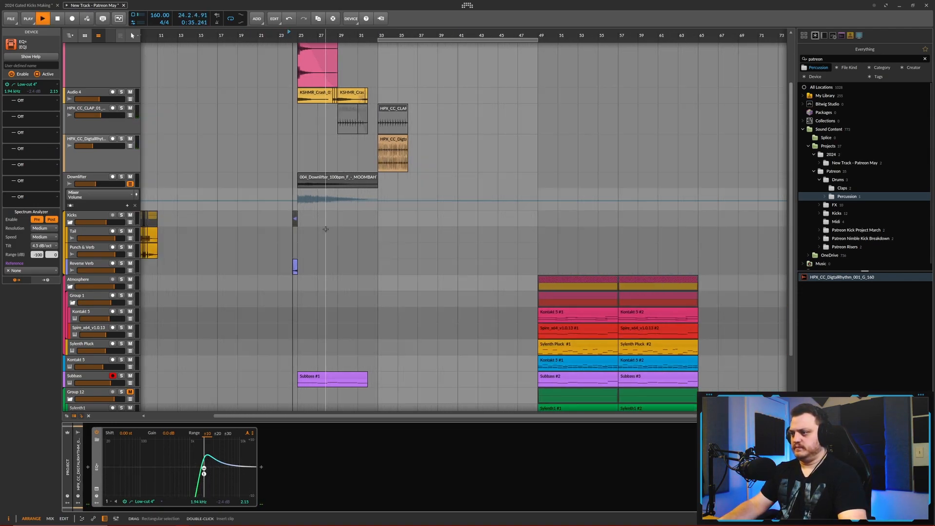
scroll(340, 230, "down", 3)
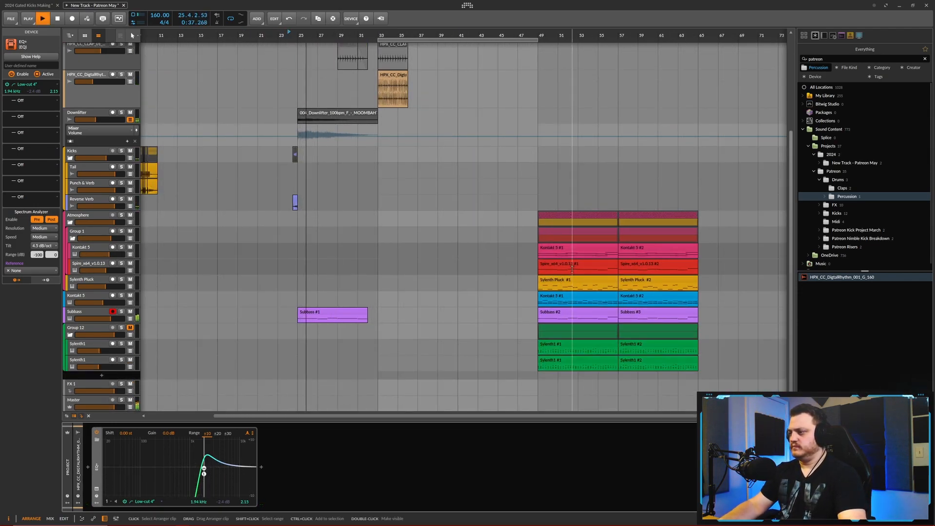
left_click(566, 248)
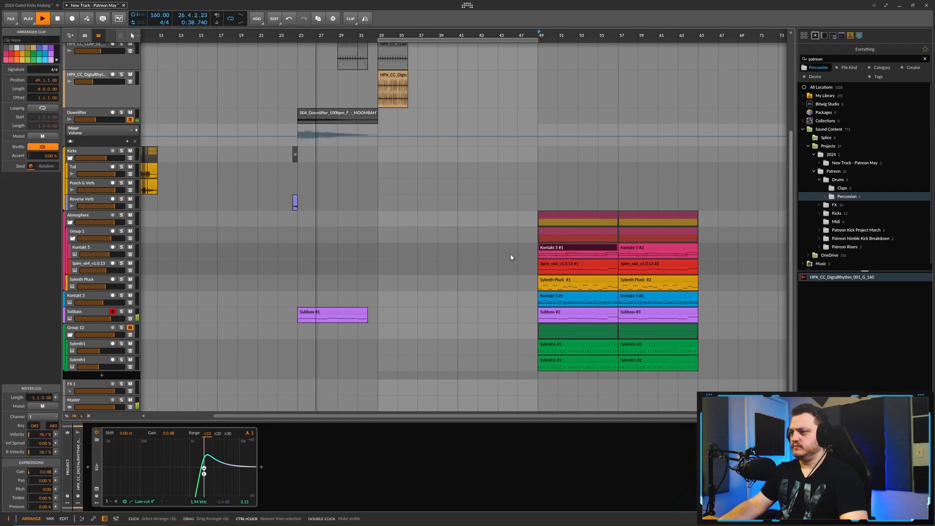
left_click(298, 251)
key("ctrl+v")
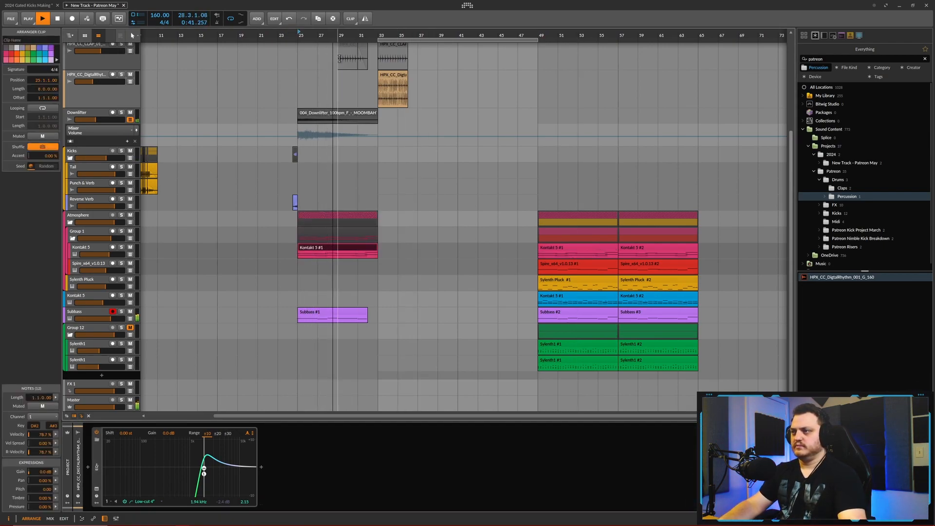
key("space")
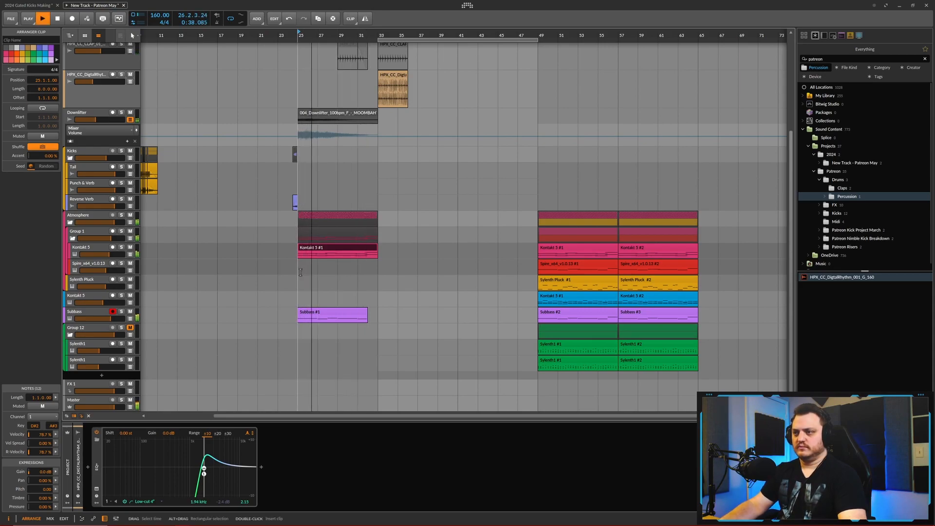
- Shorten the Kontakt 5 #1 clip at bar 25 to a length of 7.0.0.00
scroll(351, 287, "up", 3)
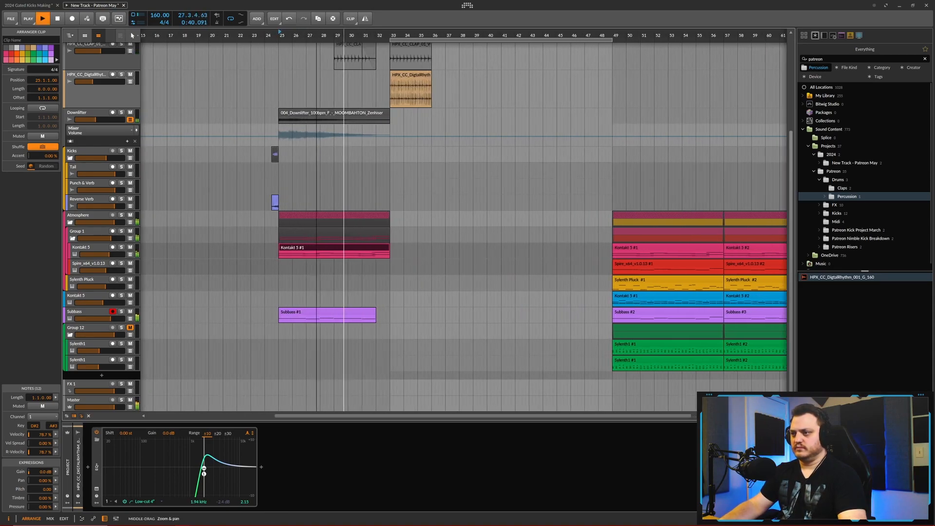
scroll(374, 293, "up", 1)
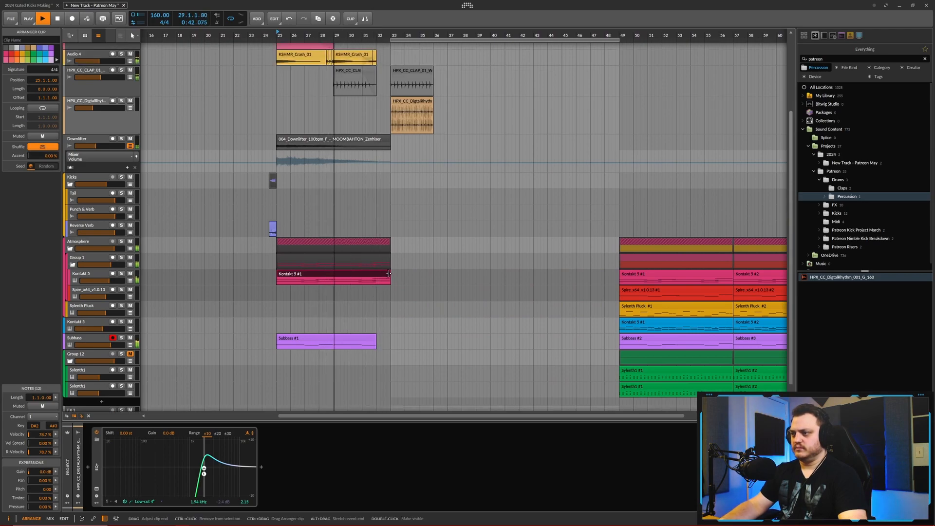
left_click_drag(390, 273, 376, 274)
- Delete the two A# notes at the end of the bar 25 Kontakt 5 #1 clip and audition the result
double_click(370, 273)
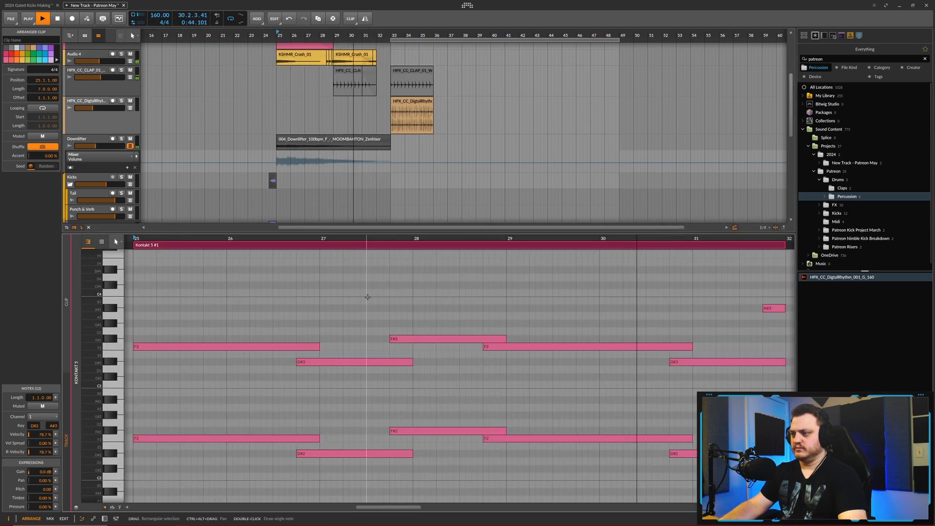
left_click_drag(605, 294, 582, 310)
key("Delete")
left_click_drag(599, 391, 580, 406)
key("Delete")
key("space")
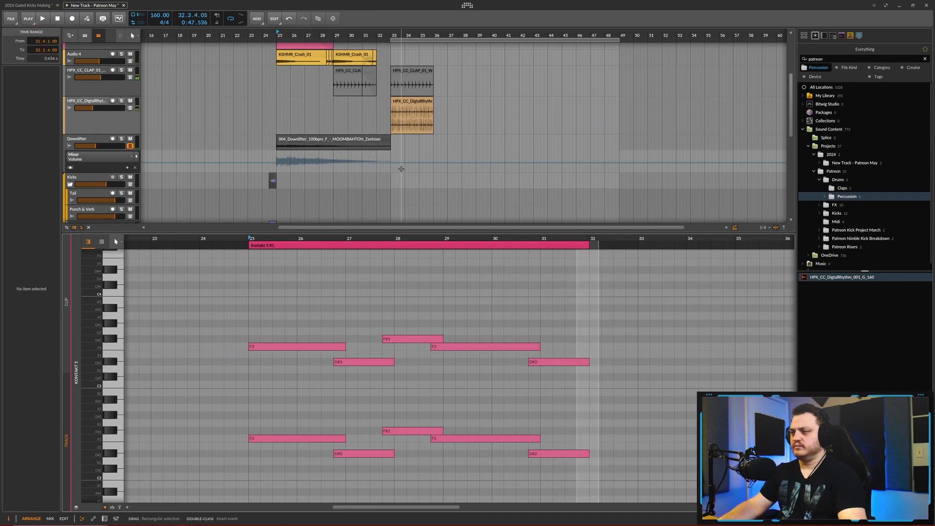
key("e")
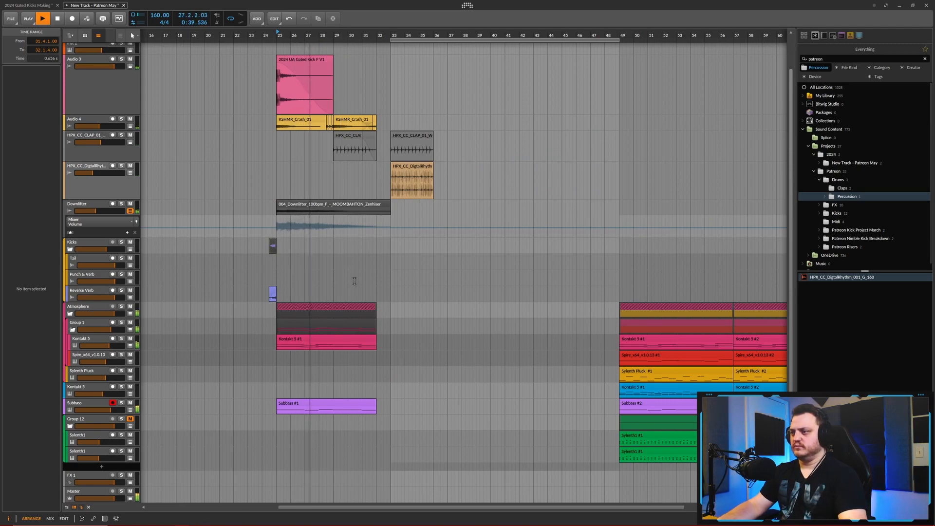
- Set the HPX_CC_CLAP_01_WET track's volume to -10.3 dB during playback
scroll(362, 161, "up", 2)
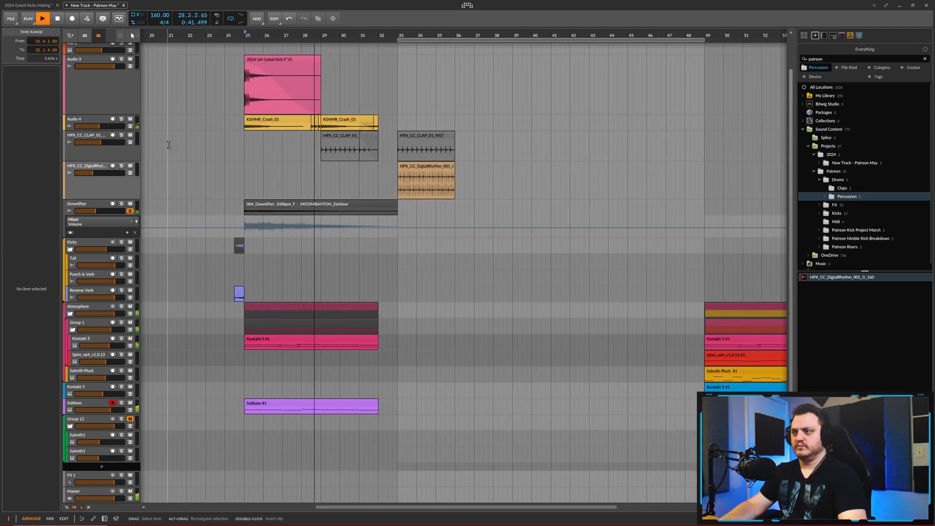
left_click_drag(99, 127, 101, 143)
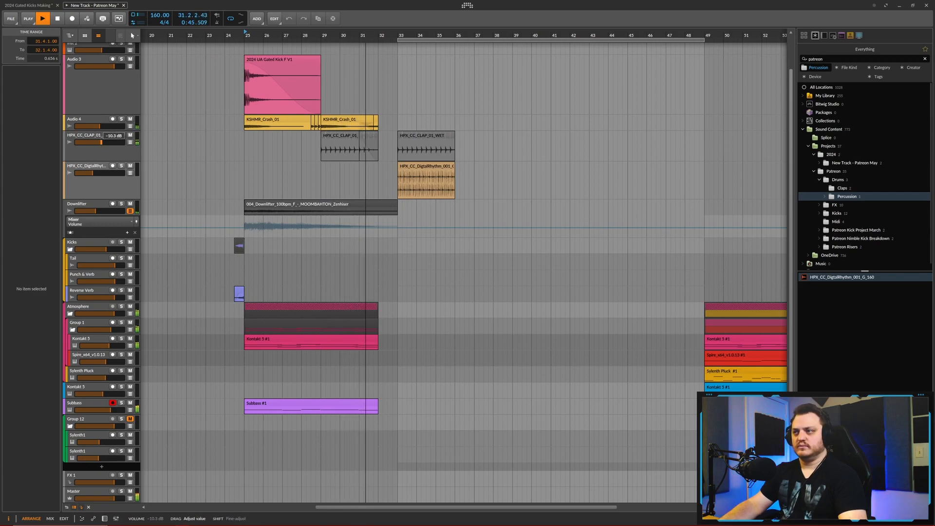
key("space")
- Remove the fade-out from the HPX_CC_CLAP_01_WET clip at bar 31 and audition the transition
scroll(352, 130, "up", 2)
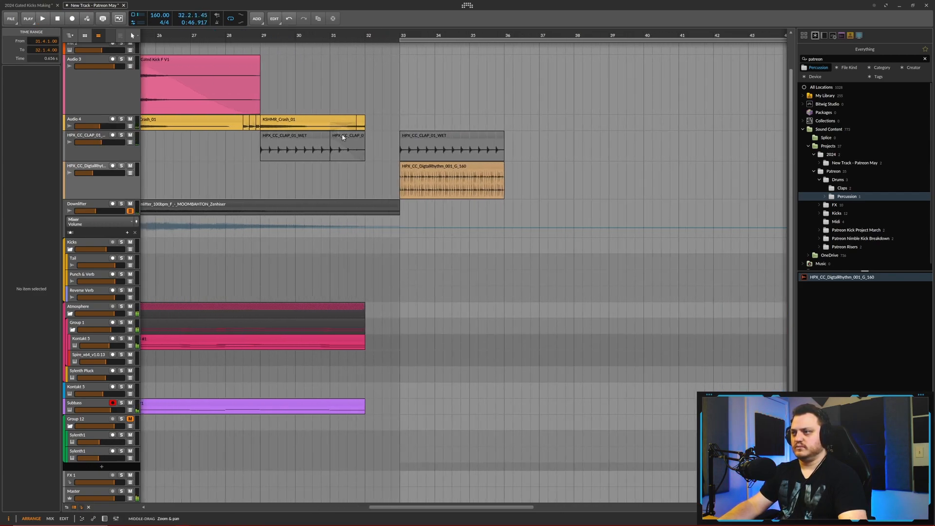
left_click_drag(338, 141, 373, 146)
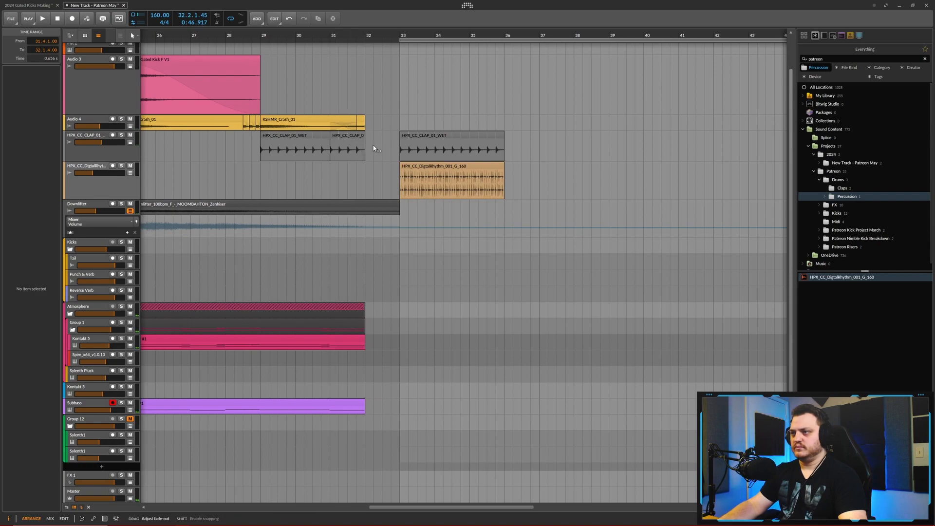
scroll(375, 145, "up", 3)
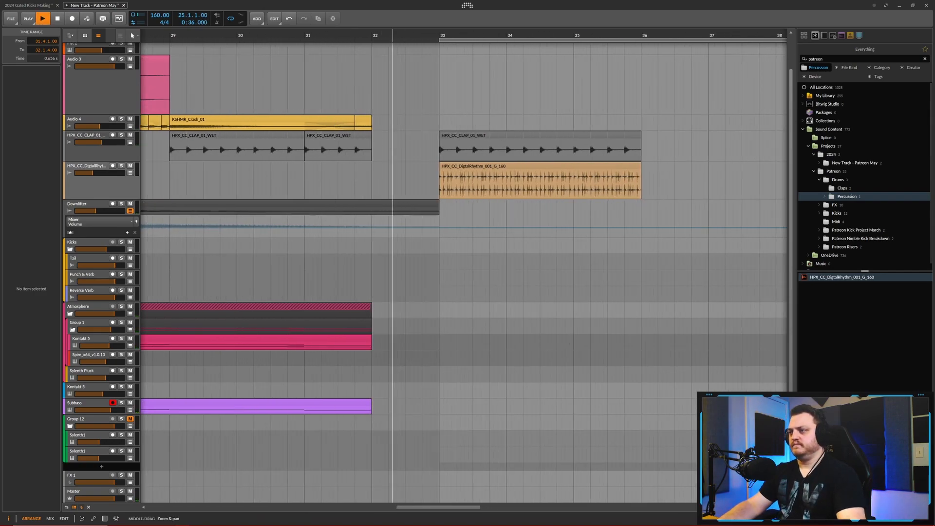
scroll(395, 244, "down", 6)
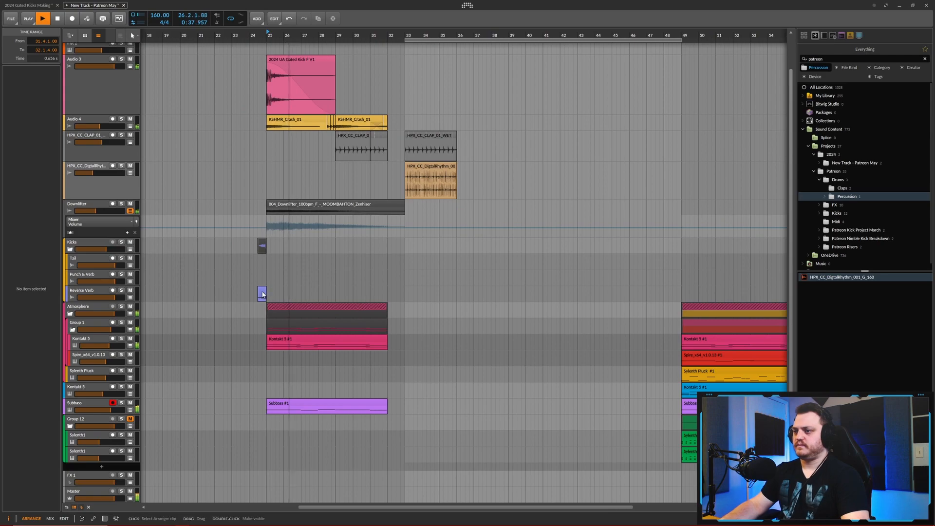
- Copy the Reverse Verb clip before bar 25 to position 31.3.1 on the same track and audition the transition
left_click(262, 294)
key("ctrl+c")
scroll(402, 289, "up", 4)
left_click(348, 293)
key("ctrl+v")
scroll(363, 293, "up", 1)
scroll(375, 292, "up", 1)
scroll(396, 200, "down", 3)
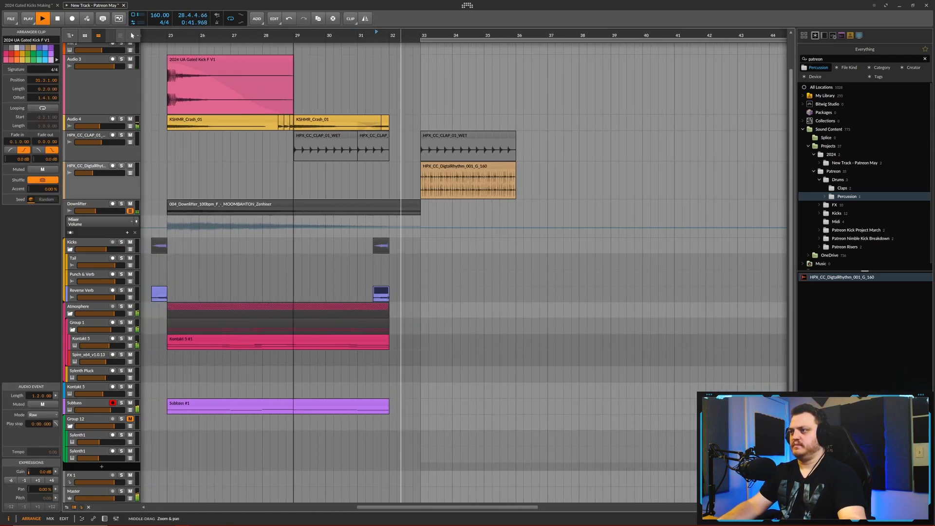
scroll(402, 273, "down", 5)
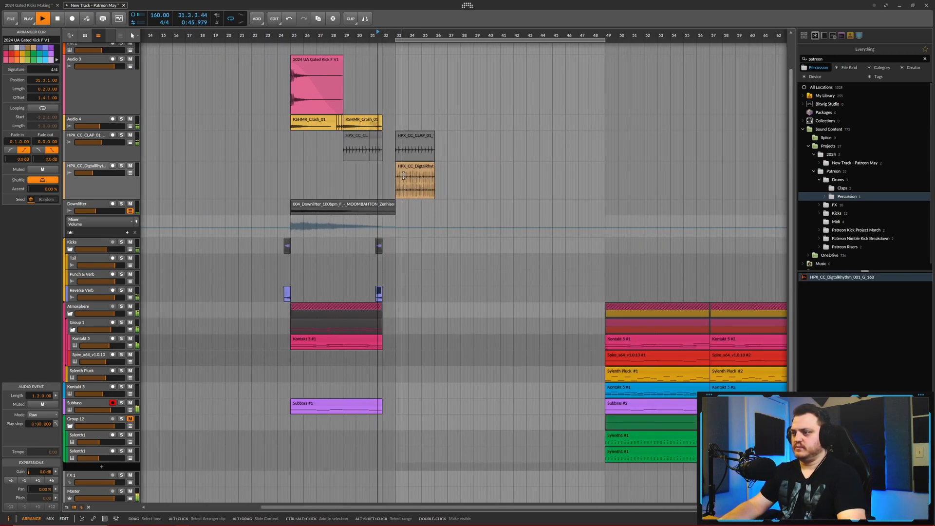
key("space")
scroll(401, 274, "up", 2)
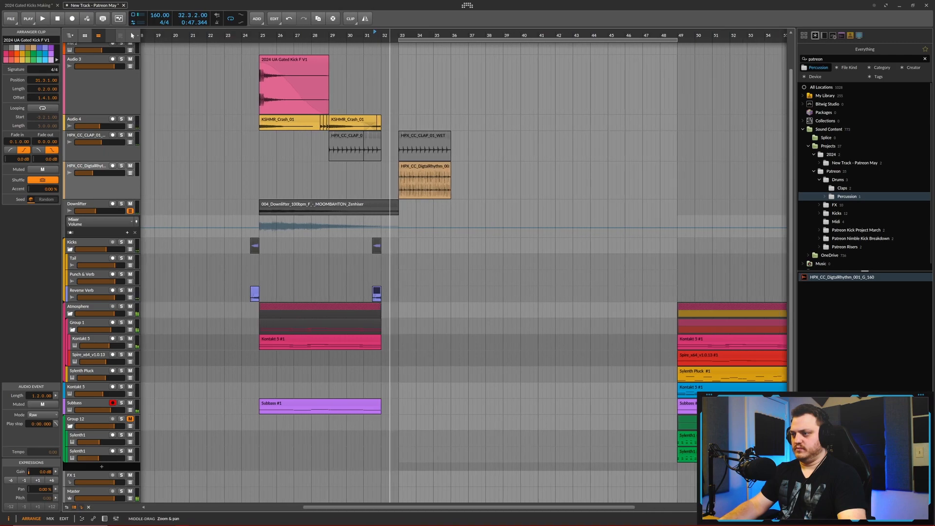
- Automate the Atmosphere group's mute so it is on only from bar 32 to bar 33
left_click(130, 313)
double_click(381, 332)
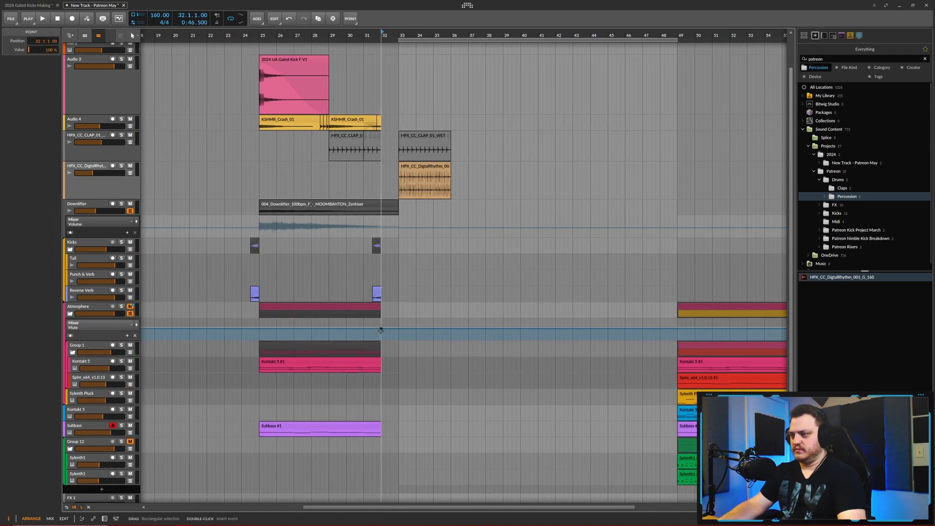
double_click(374, 339)
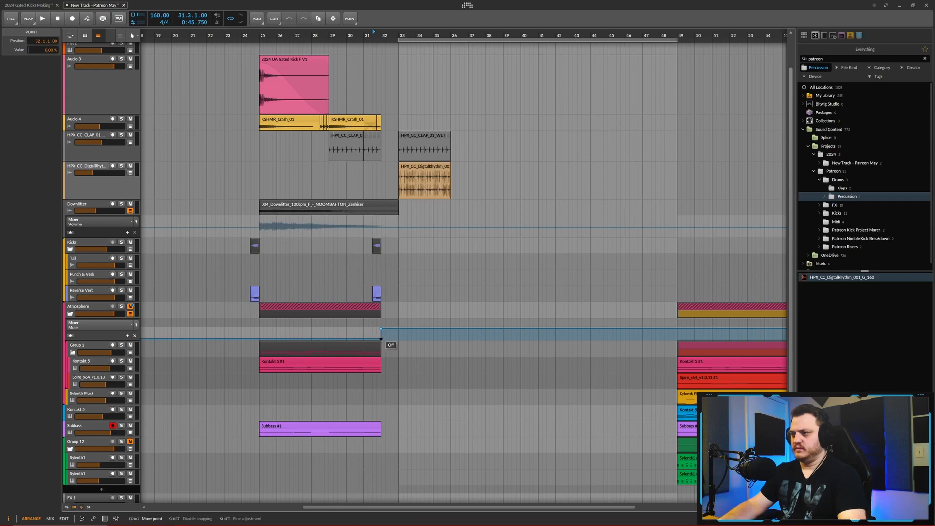
double_click(399, 338)
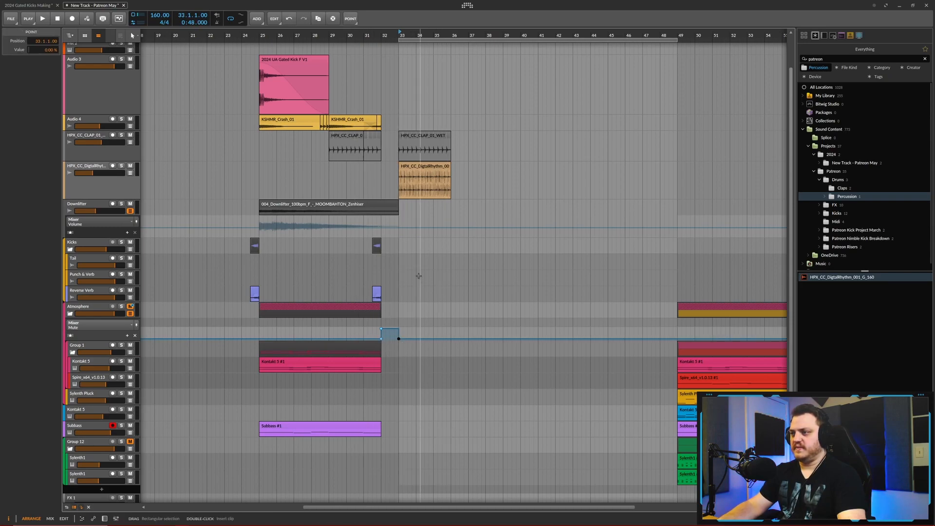
- Automate the Subbass track's mute on from bar 32 to bar 33 and audition the transition
left_click(129, 433)
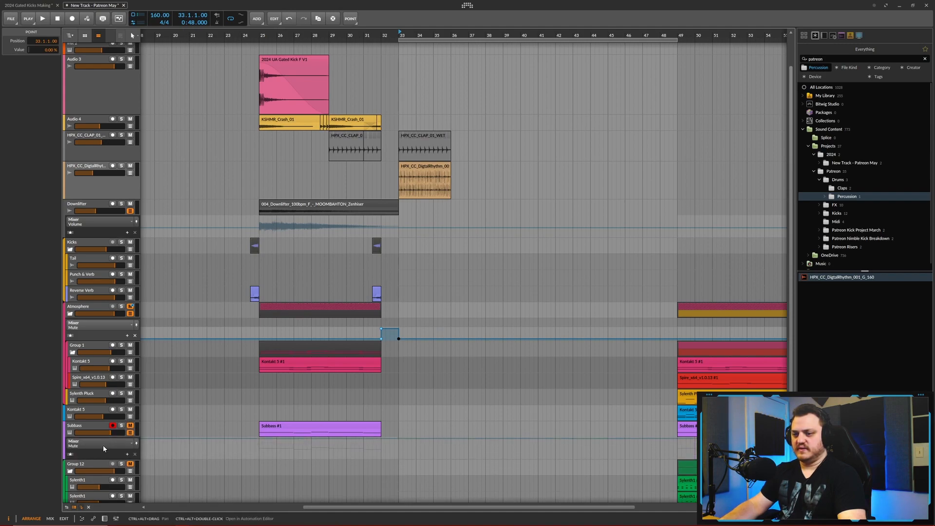
double_click(381, 442)
double_click(364, 458)
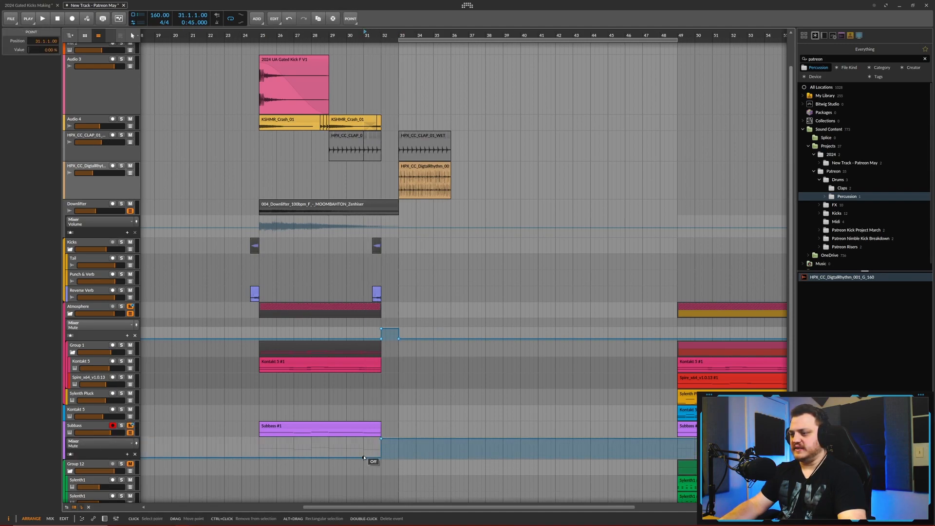
double_click(403, 457)
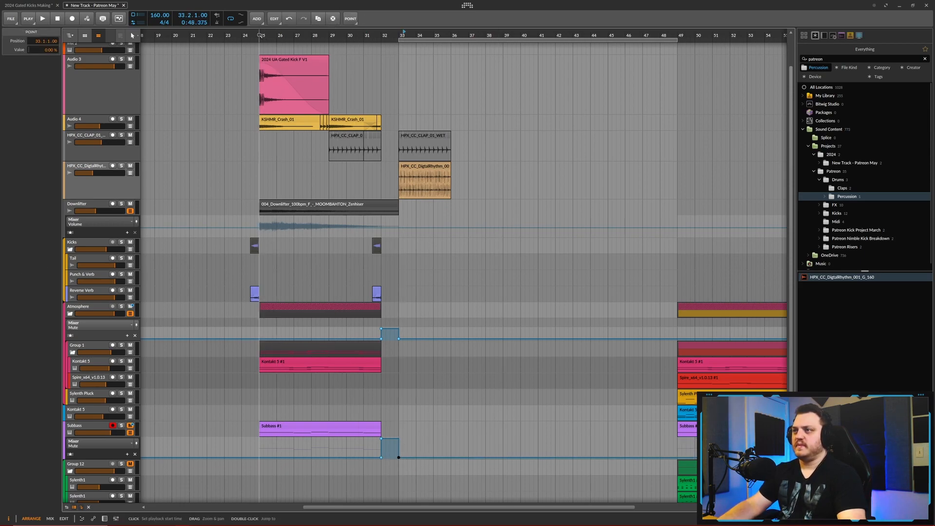
scroll(389, 155, "up", 2)
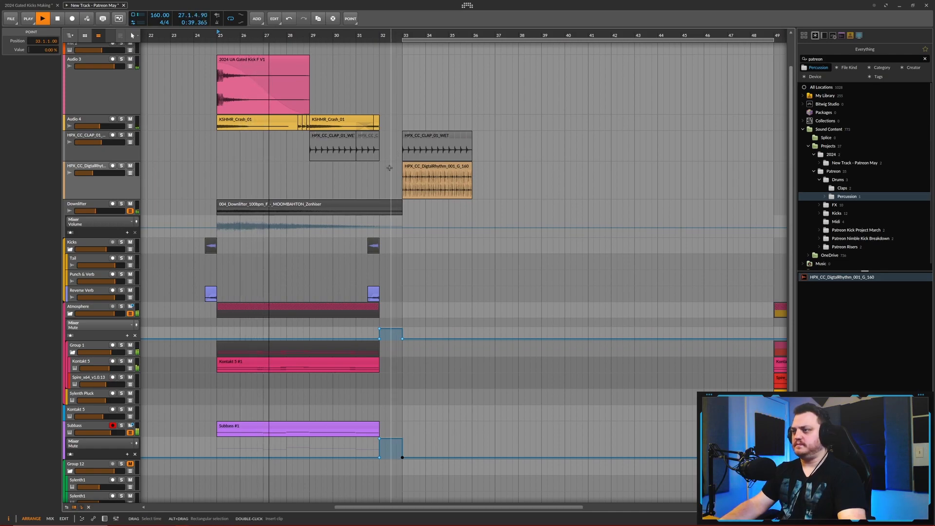
scroll(393, 185, "up", 1)
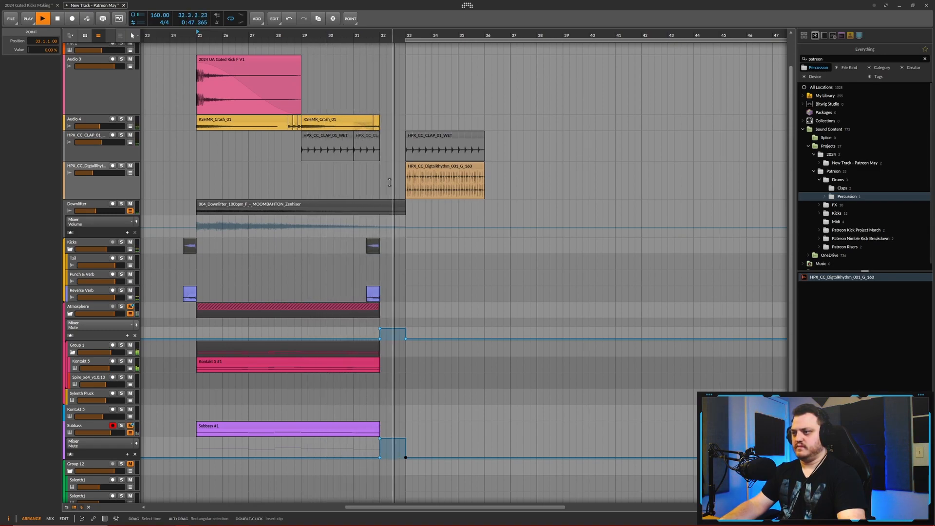
scroll(440, 211, "down", 4)
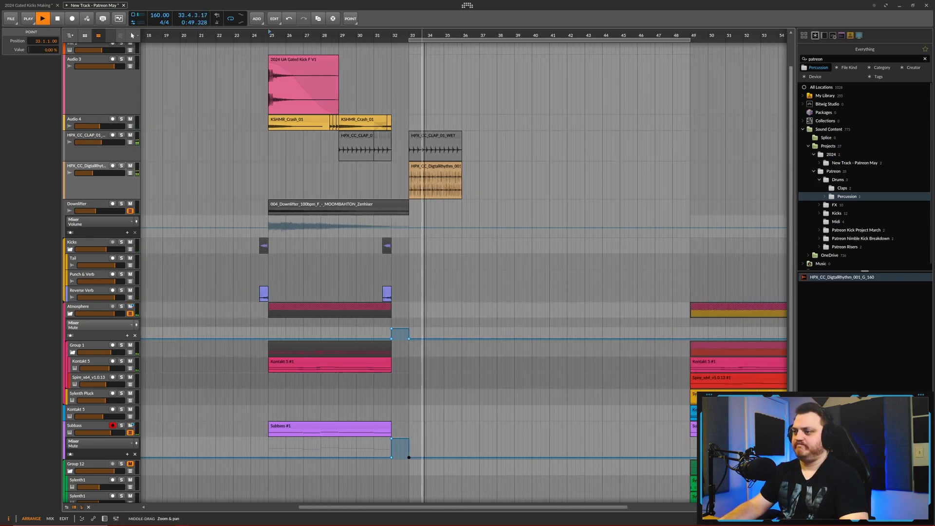
key("space")
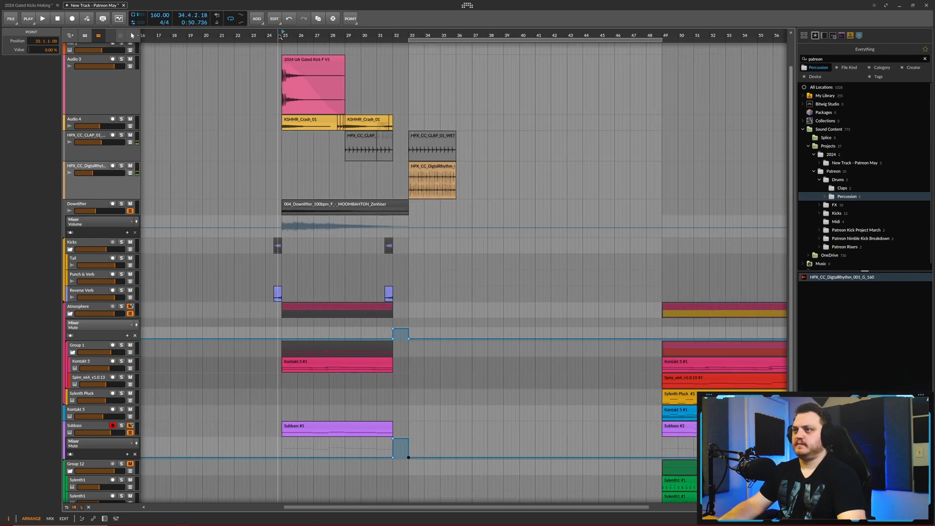
left_click(267, 35)
key("space")
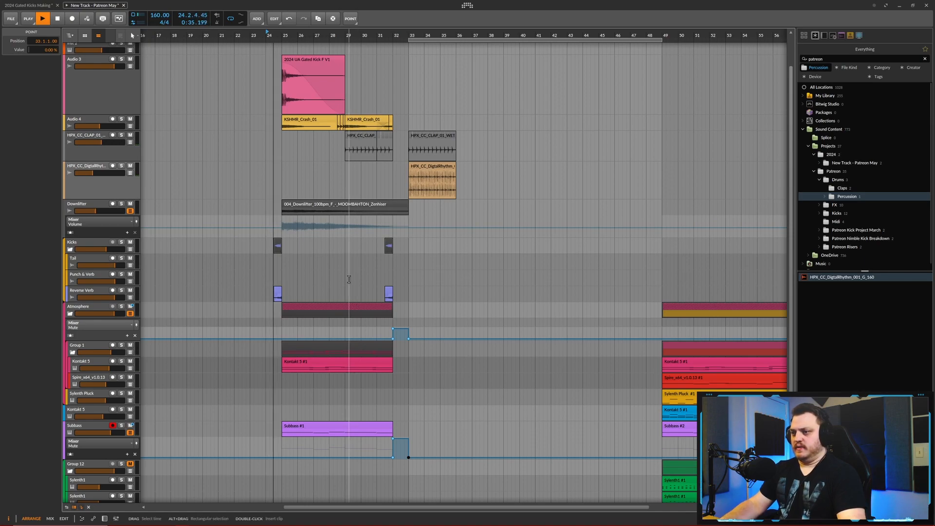
- Copy the 2024 UA Gated Kick F V1 clip from Audio 3 to bar 33 on a new audio track directly below
scroll(335, 98, "up", 2)
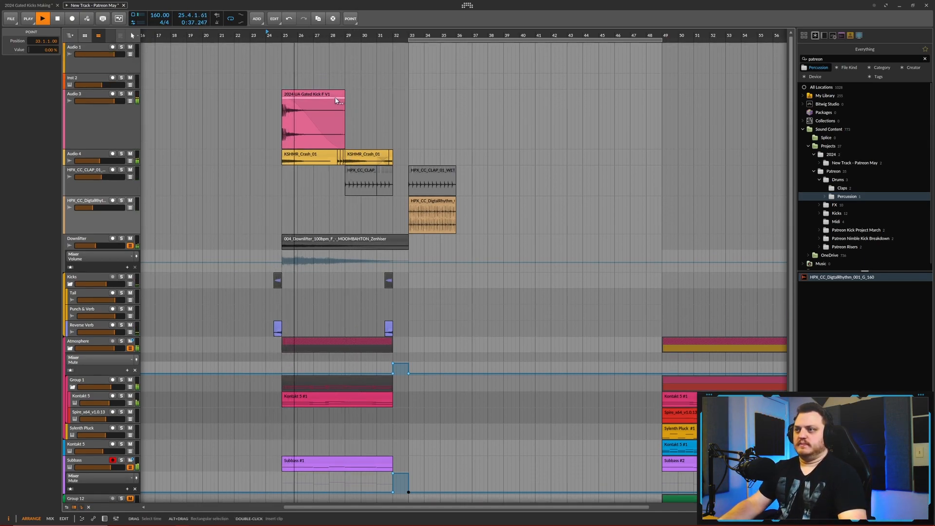
left_click(322, 95)
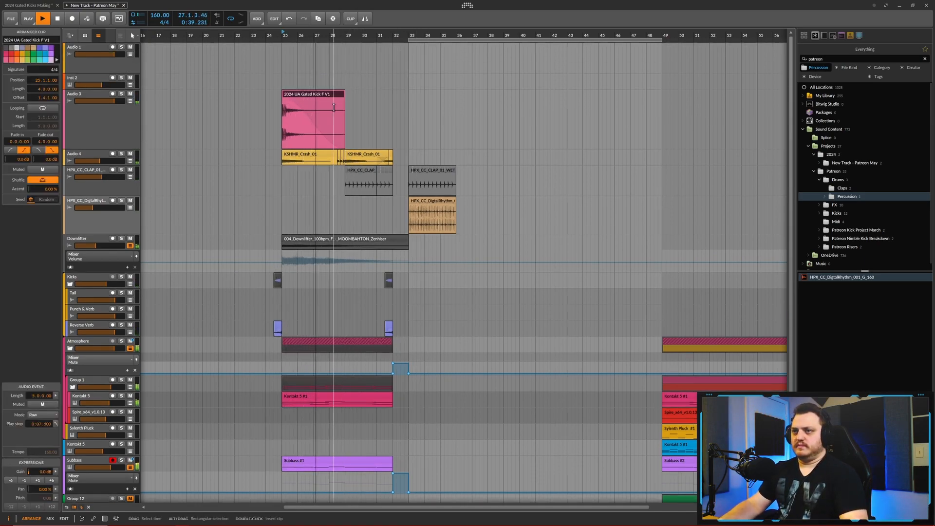
left_click(407, 98)
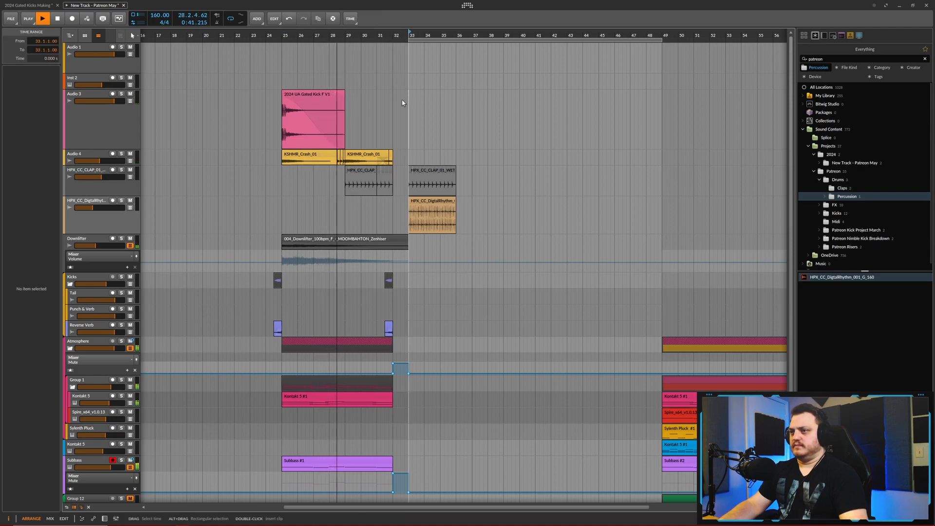
left_click(84, 96)
right_click(84, 96)
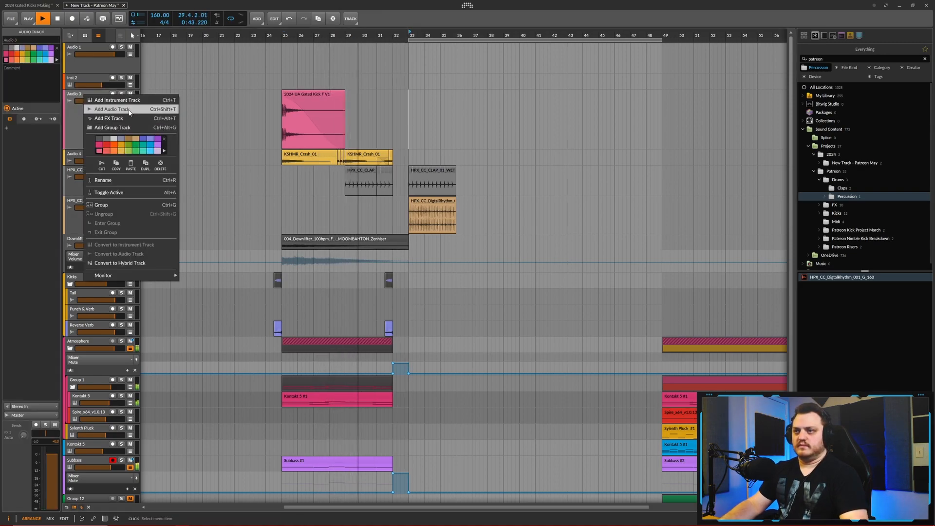
left_click(129, 110)
key("ctrl+v")
key("space")
- Rename the new audio track as Filtered Kick and increase its height
double_click(95, 160)
left_click(89, 158)
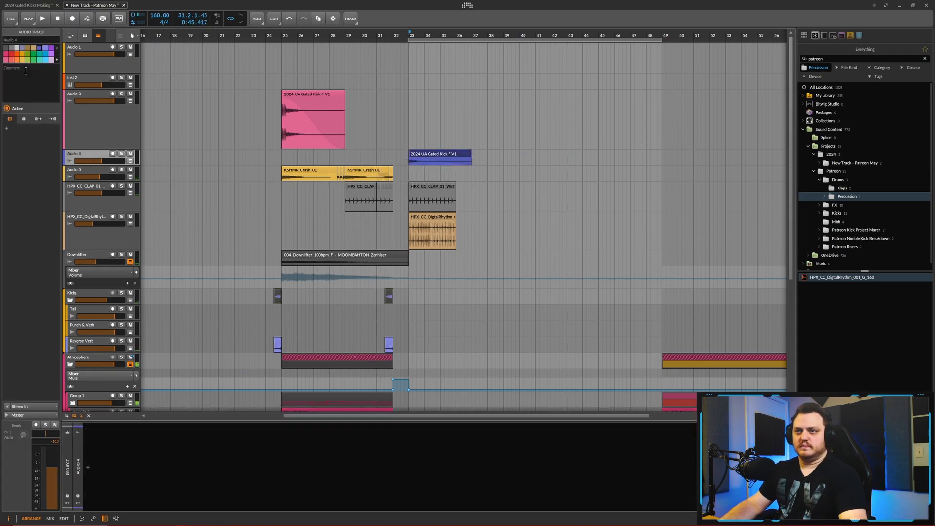
left_click(22, 41)
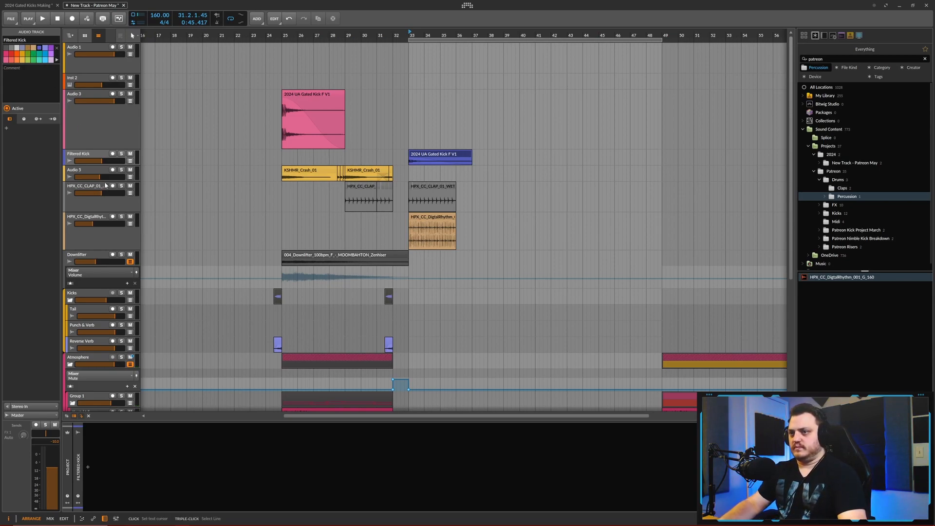
left_click_drag(90, 165, 94, 193)
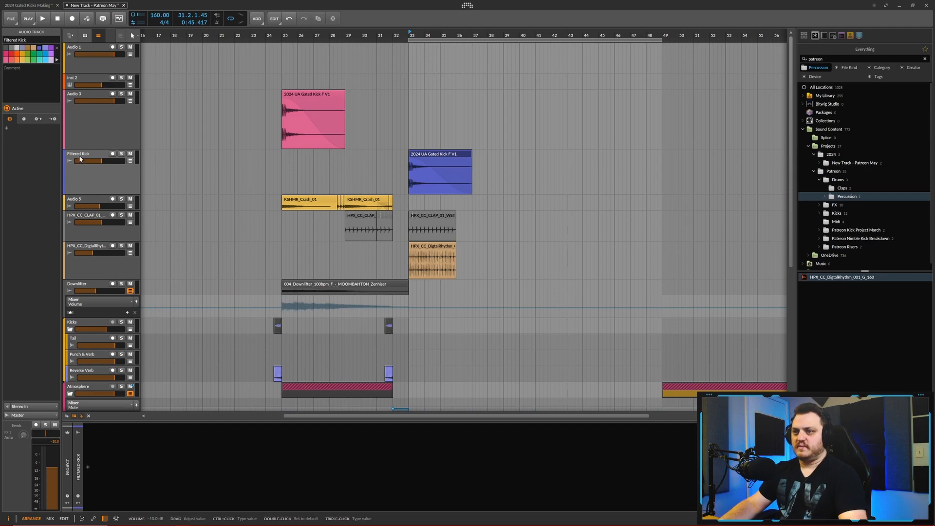
- Insert the VPS Philta XL effect on the Filtered Kick track
left_click(235, 299)
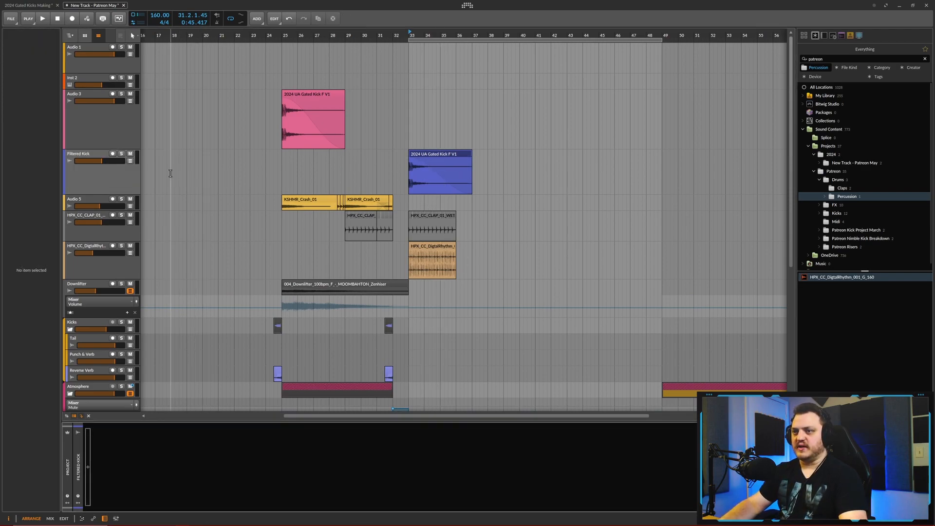
left_click(98, 156)
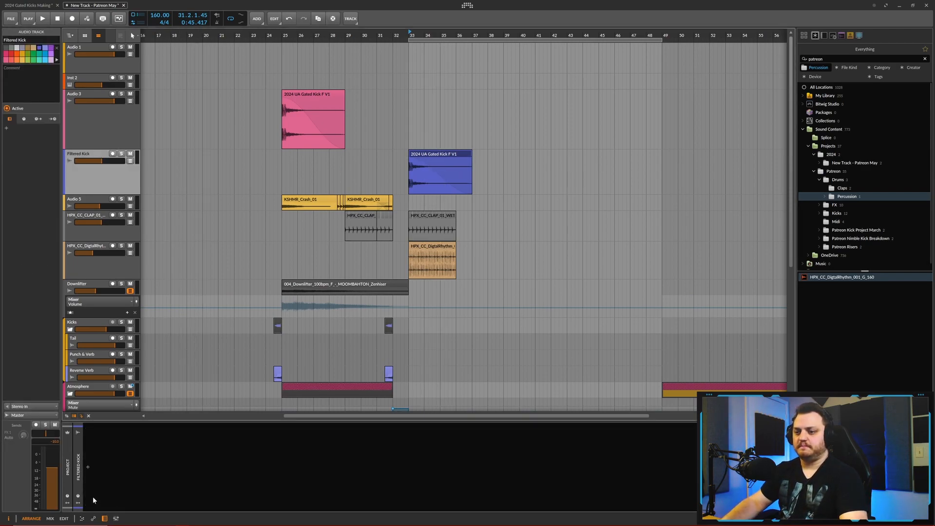
left_click(91, 467)
type("philt")
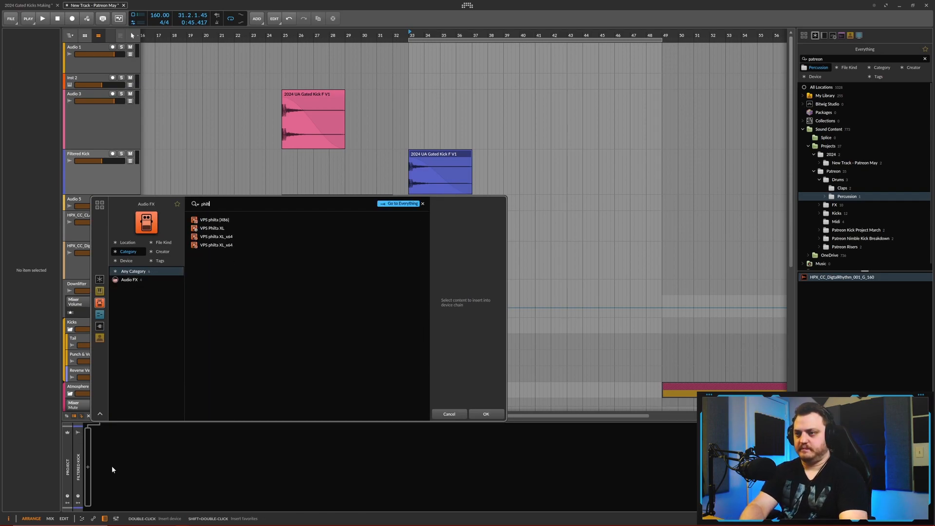
left_click(224, 228)
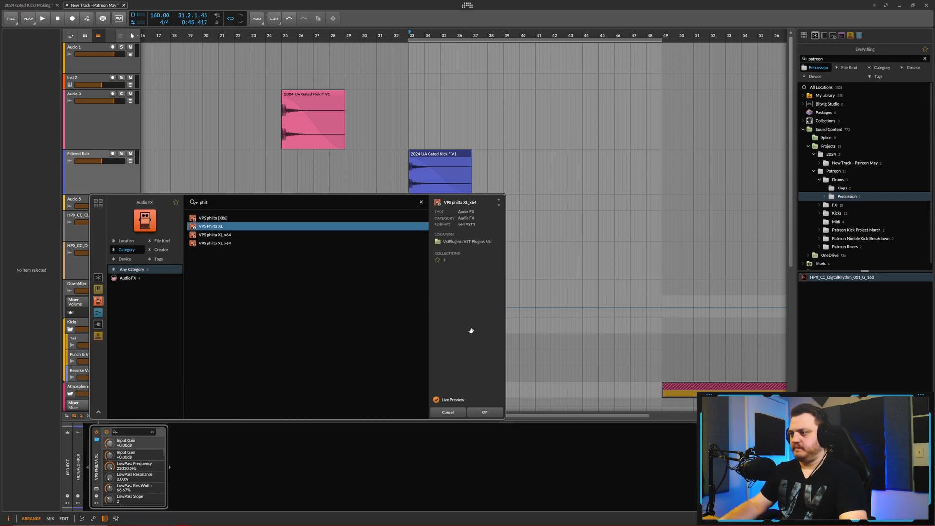
left_click(478, 411)
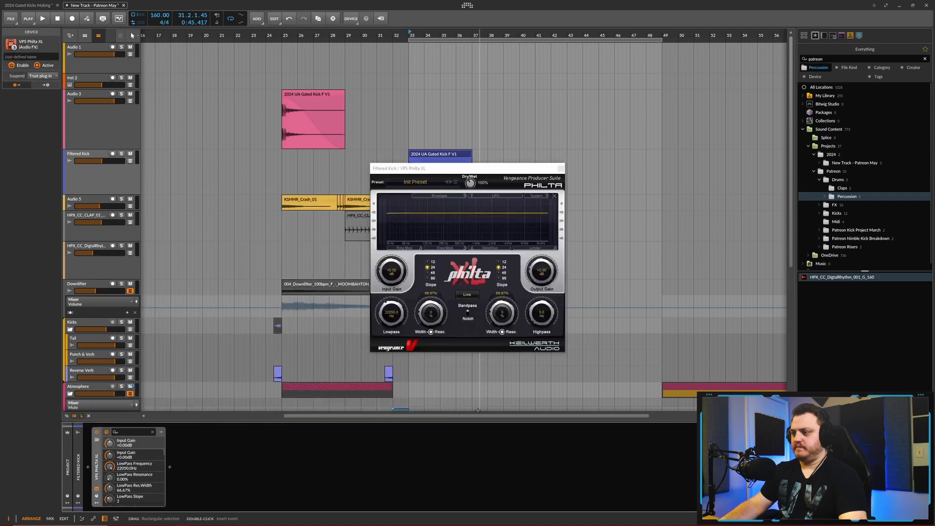
- Set Philta XL's lowpass frequency to about 1615 Hz while auditioning, and close the plug-in window
left_click_drag(402, 308, 392, 344)
key("space")
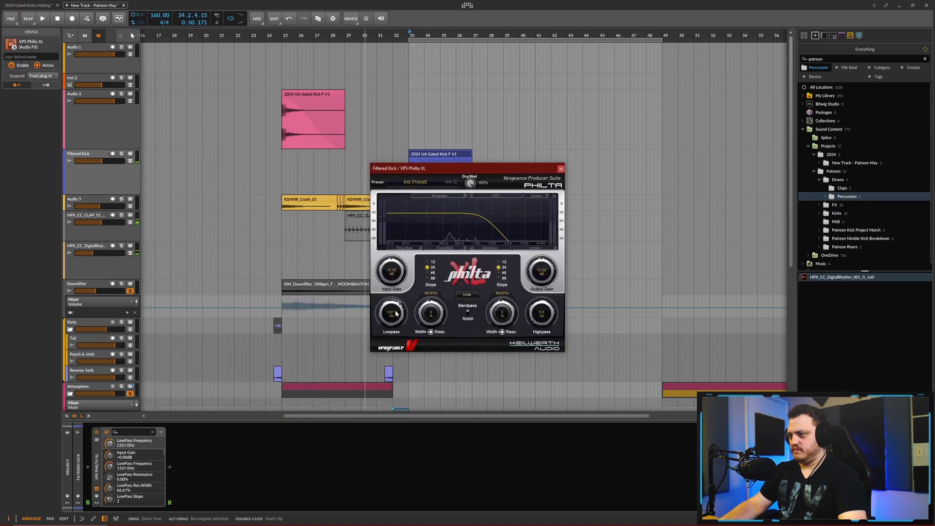
key("space")
left_click_drag(395, 319, 395, 317)
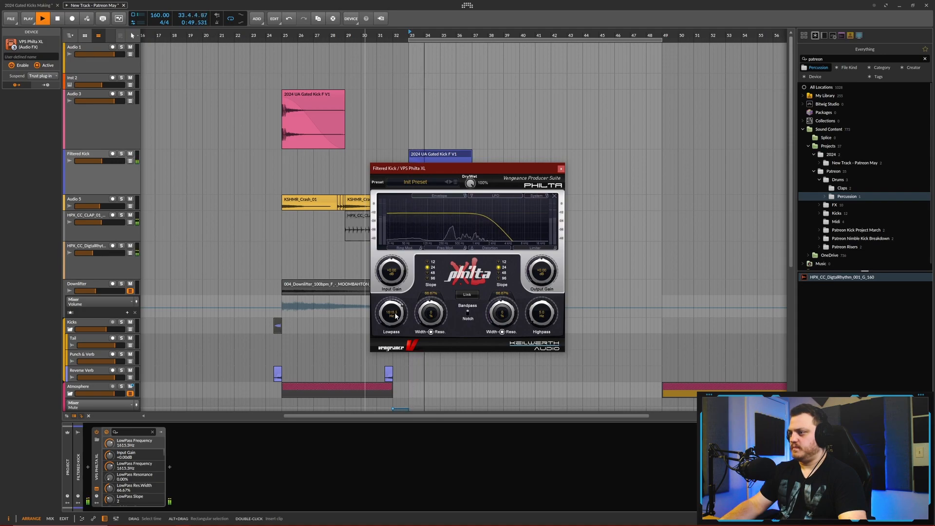
key("space")
left_click(561, 169)
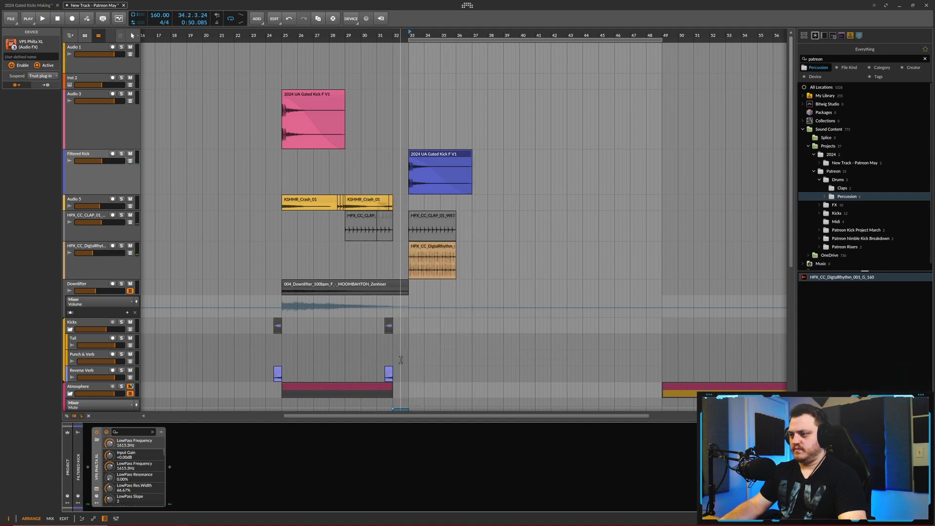
- Copy the first KSHMR_Crash_01 clip to bar 33 on the same track and set the track's volume to -12.9 dB
key("space")
left_click(317, 200)
key("ctrl+c")
left_click(410, 203)
key("ctrl+v")
scroll(351, 166, "down", 1)
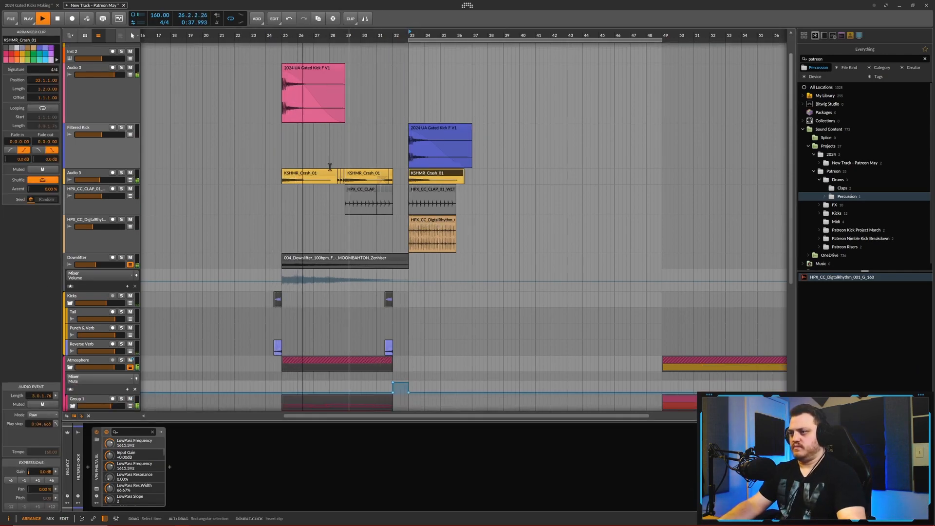
left_click_drag(101, 181, 100, 181)
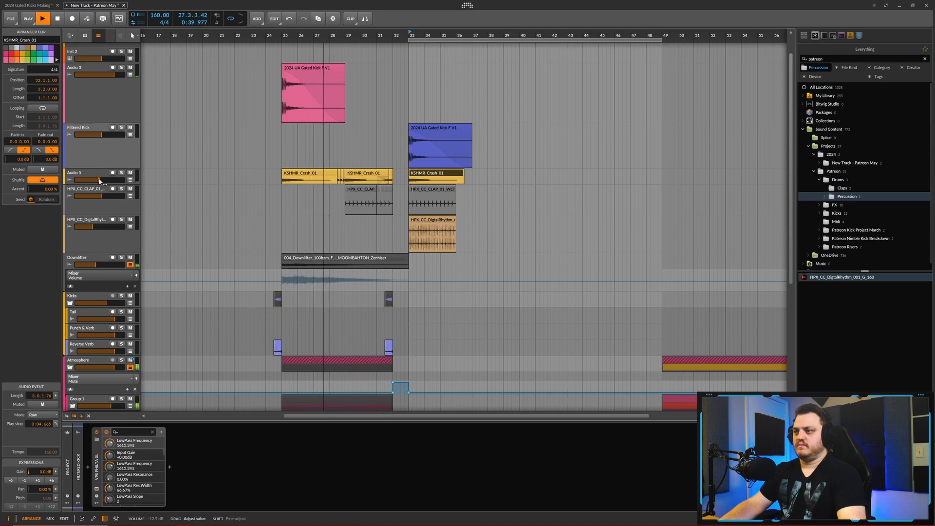
- Duplicate the Downlifter clip to bar 33 and shorten the original to end at bar 32
left_click_drag(295, 225, 273, 224)
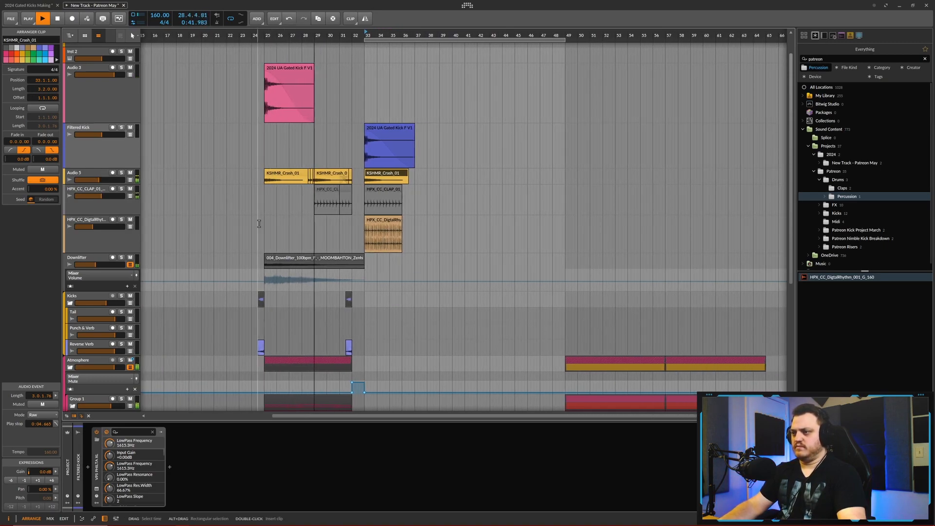
left_click(316, 258)
key("ctrl+d")
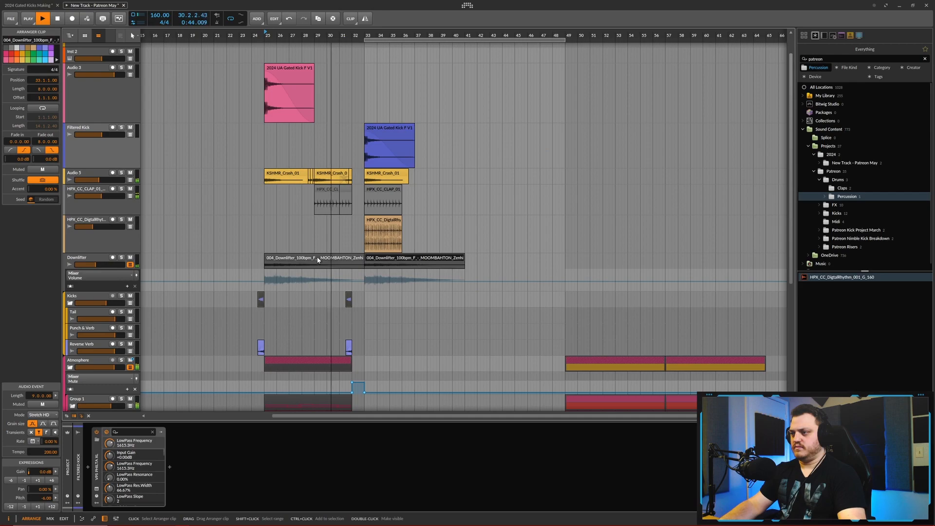
scroll(322, 261, "down", 3)
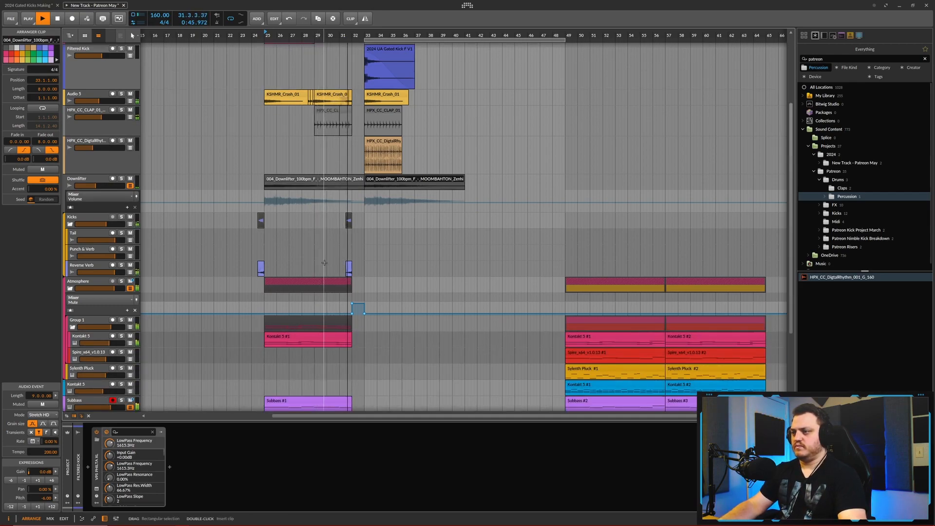
left_click(352, 178)
left_click_drag(353, 178, 352, 178)
scroll(406, 155, "up", 3)
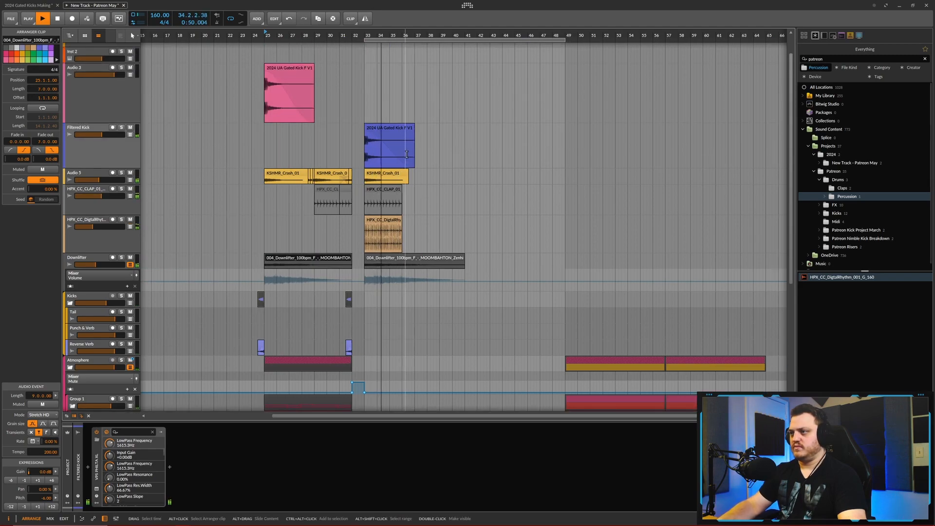
- Shorten the Filtered Kick clip at bar 33 to two bars and duplicate it twice in succession
scroll(406, 151, "up", 2)
left_click(395, 127)
key("space")
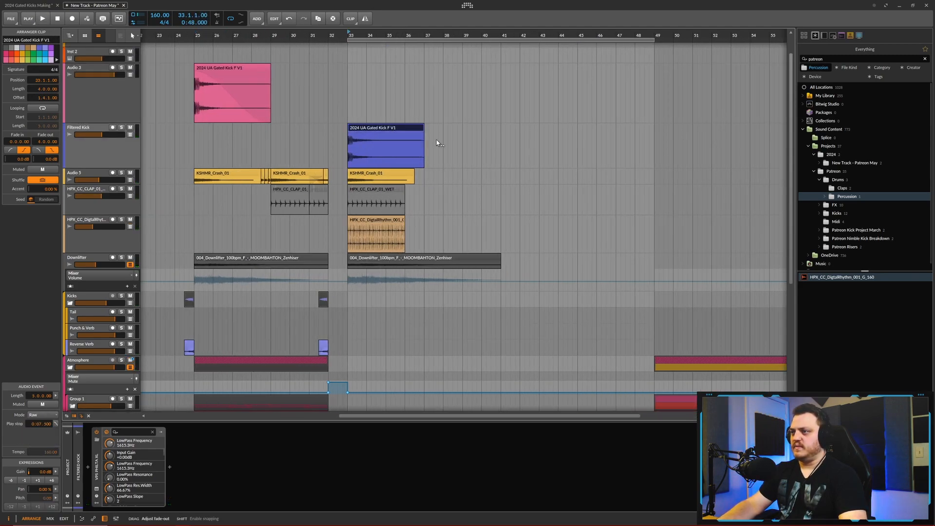
left_click_drag(423, 126, 384, 129)
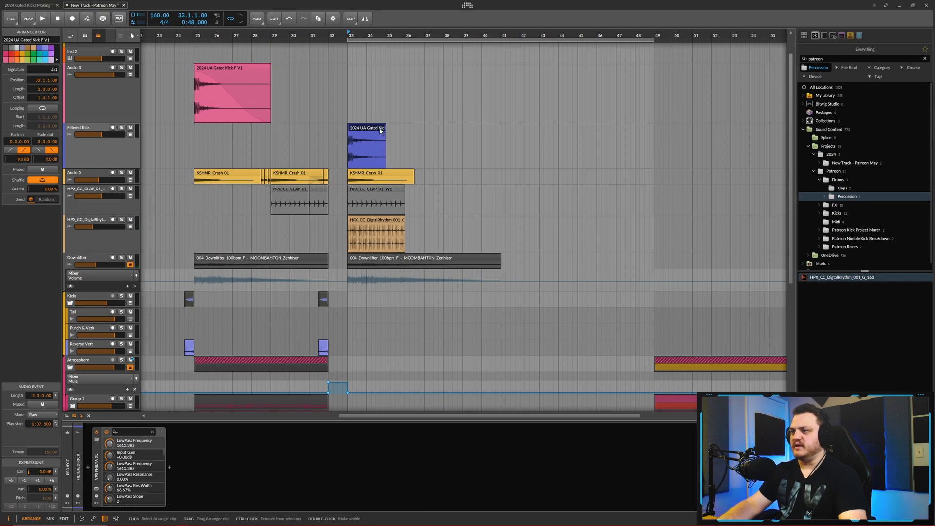
key("ctrl+d")
key("ctrl+d")
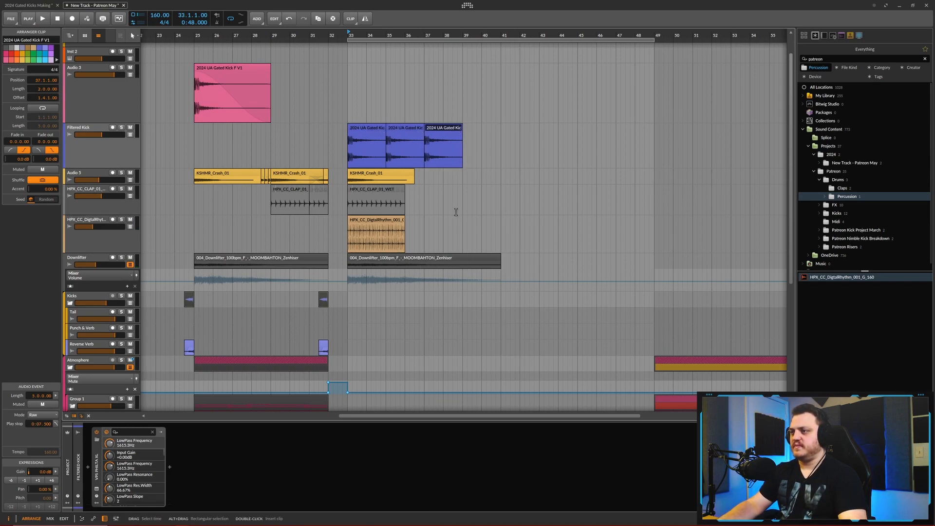
- Extend the looped clap and HPX_CC_DigitalRhythm clips at bar 33 to eight bars and duplicate the last Filtered Kick clip
left_click(397, 190)
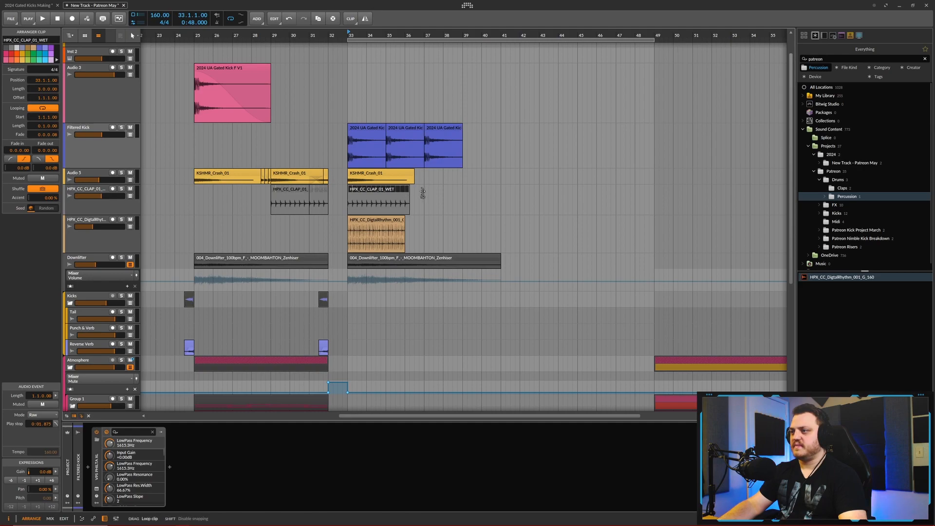
left_click_drag(414, 192, 466, 196)
left_click(444, 160)
key("ctrl+d")
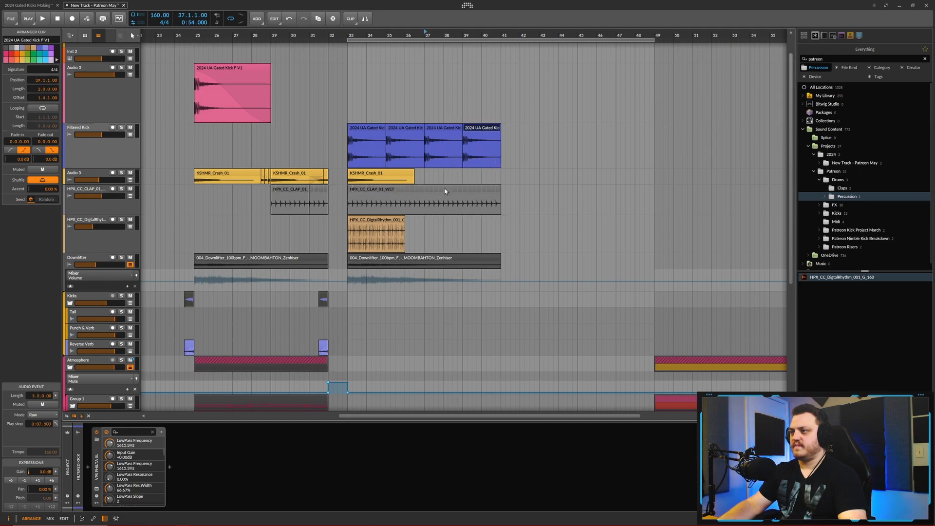
left_click(386, 222)
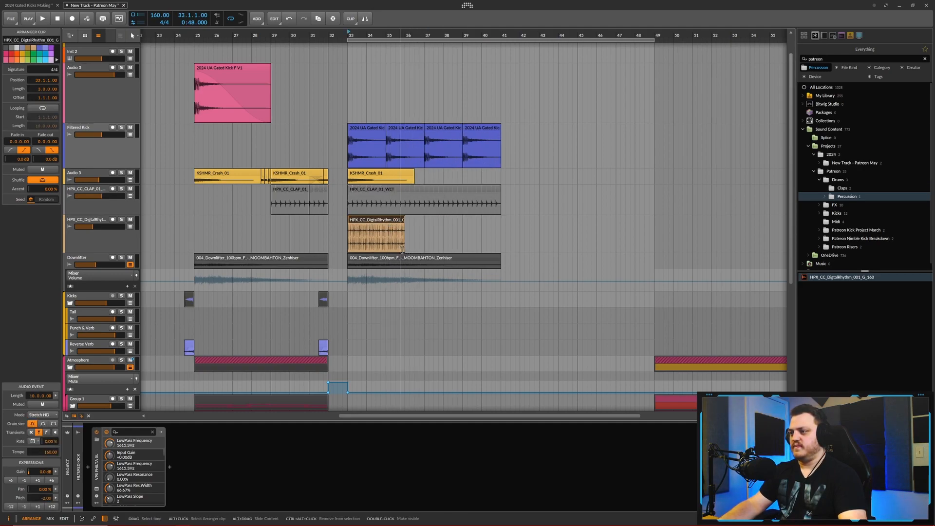
left_click_drag(402, 249, 500, 250)
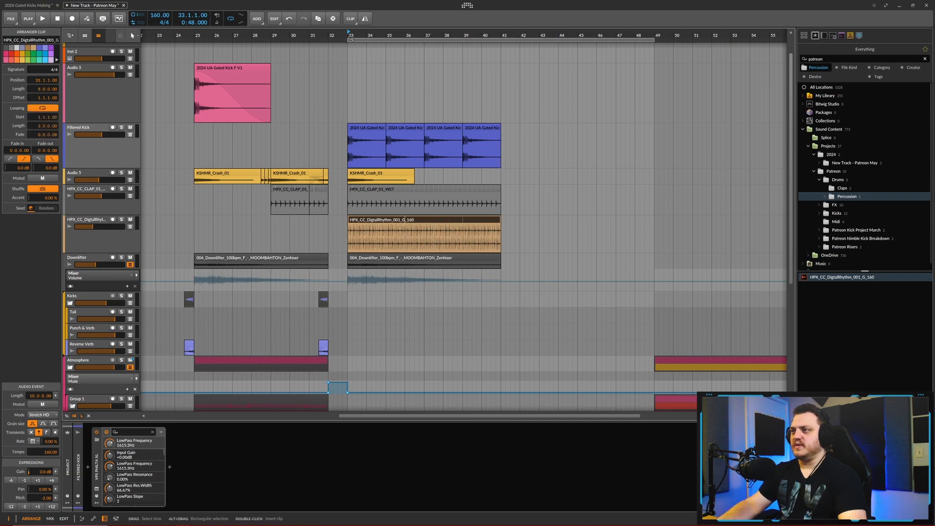
- Play the arrangement from bar 32 to audition the extended filtered kick section
left_click(331, 33)
key("space")
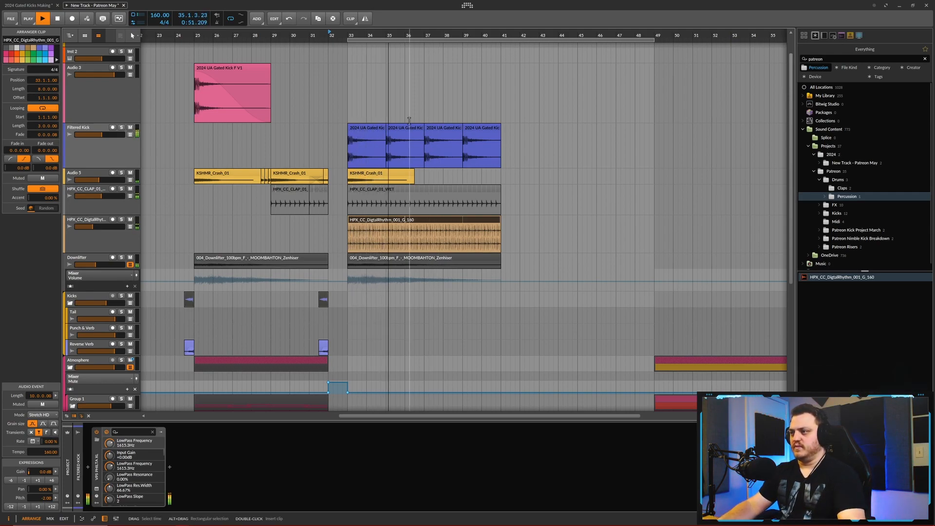
scroll(433, 128, "up", 4)
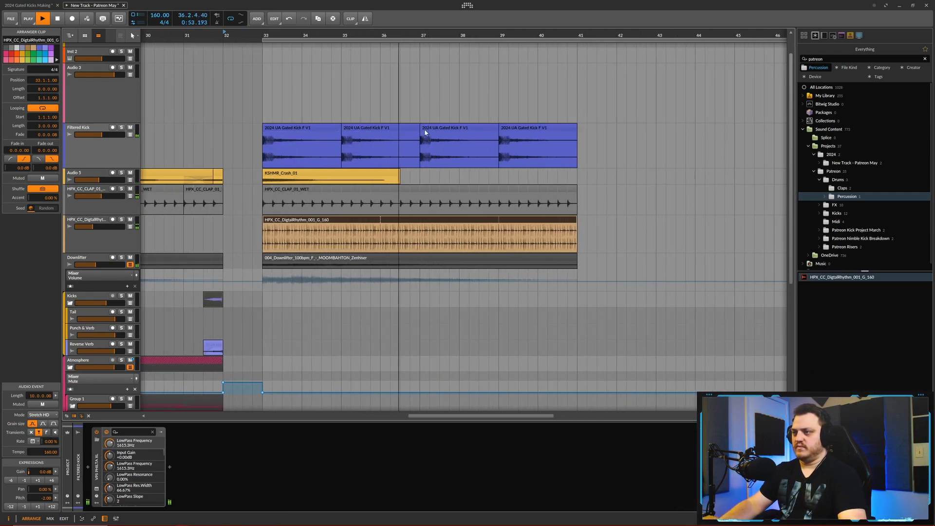
left_click(450, 129)
key("space")
scroll(473, 129, "up", 1)
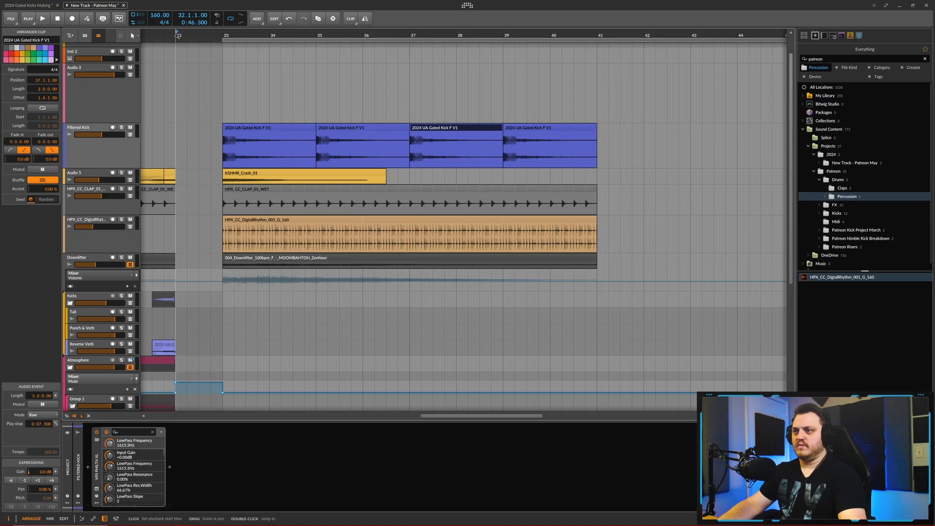
- Copy the Reverse Verb clip that precedes bar 32 to position 34.3 on the Filtered Kick track
scroll(287, 117, "down", 2)
scroll(316, 73, "down", 2)
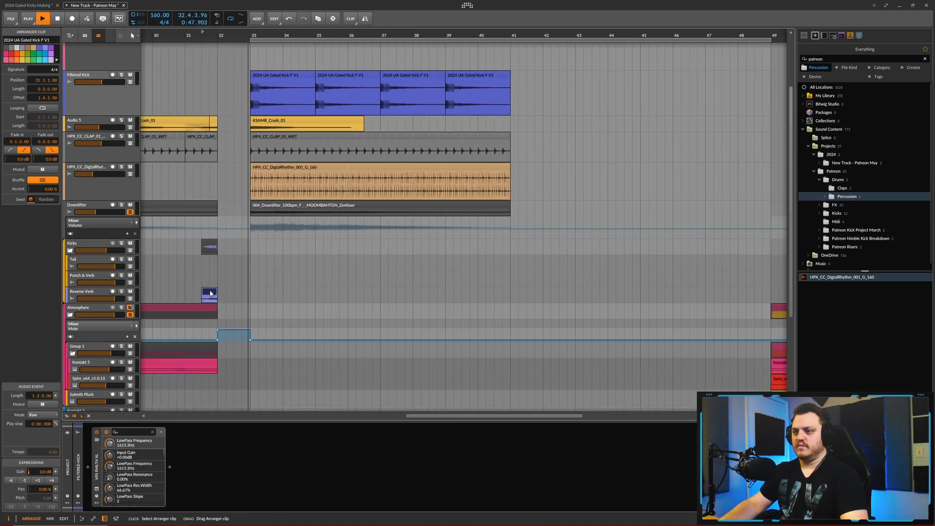
scroll(324, 65, "up", 2)
scroll(338, 100, "up", 4)
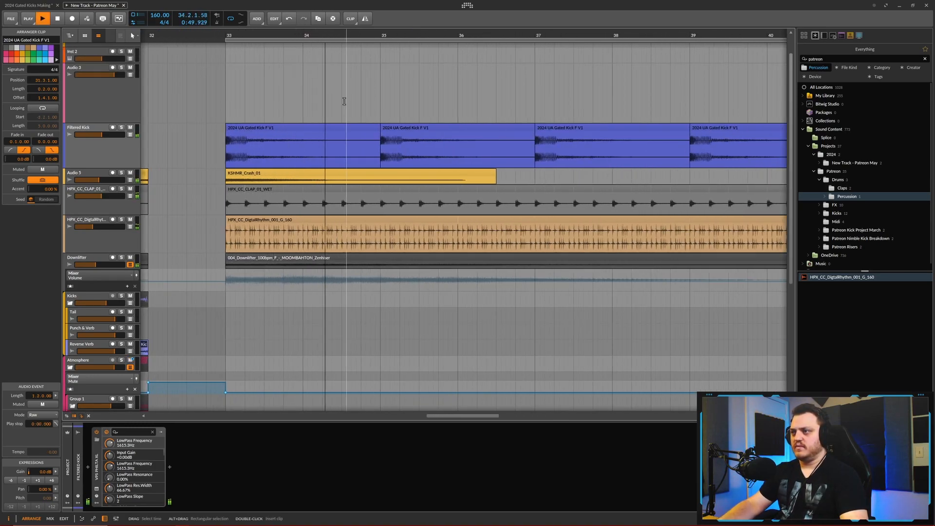
key("space")
left_click(342, 101)
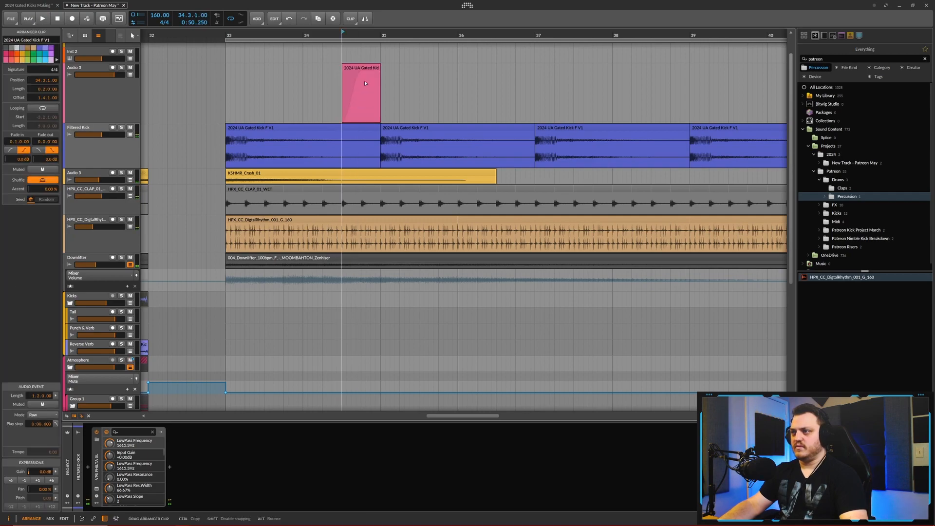
left_click_drag(367, 136, 367, 137)
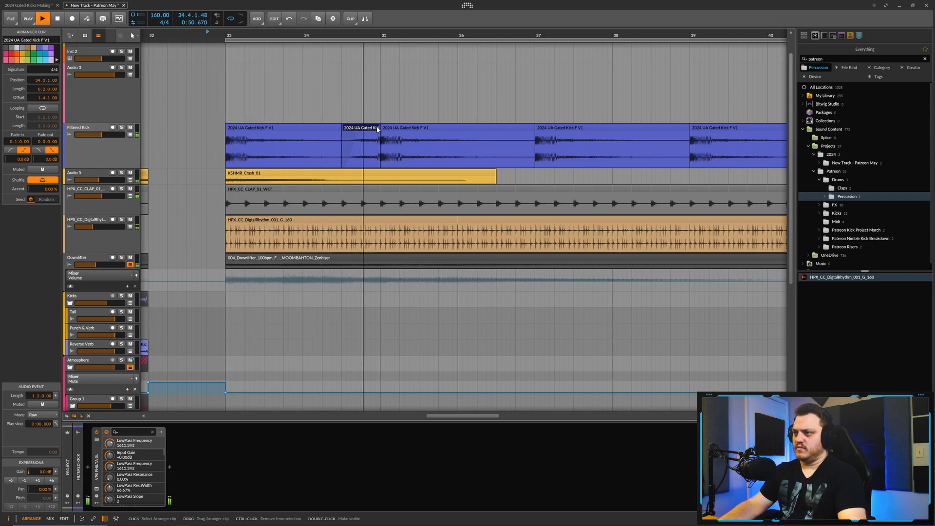
- Audition the added reverse kick and copy it to position 36.3 on the Filtered Kick track
scroll(372, 142, "down", 2)
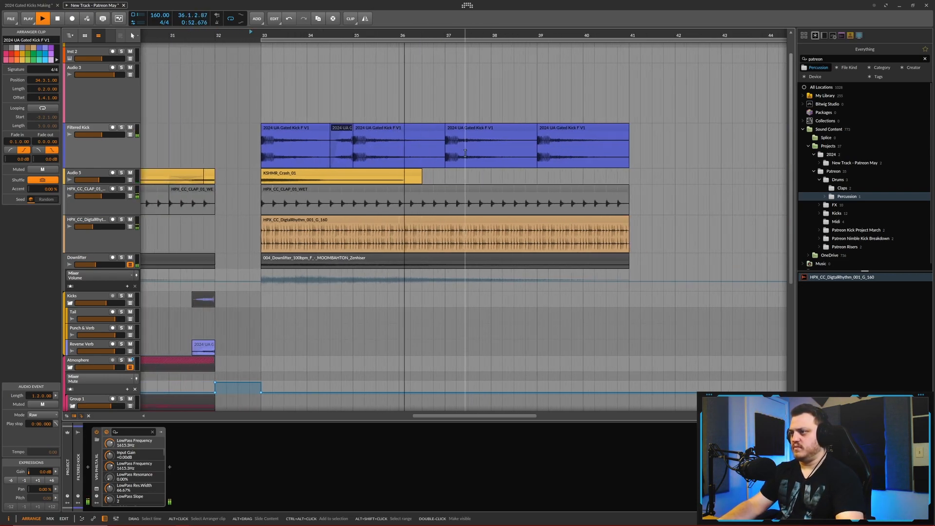
key("space")
left_click(344, 128)
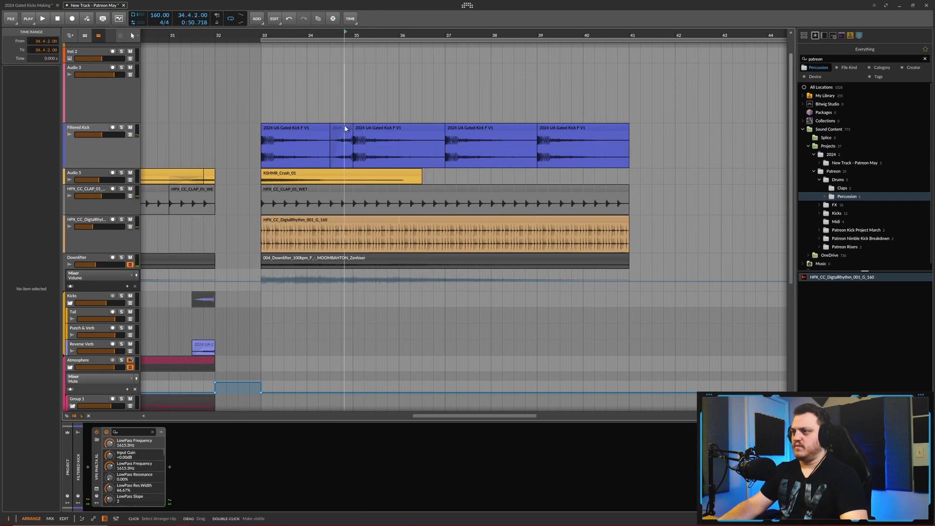
left_click(422, 113)
key("ctrl+v")
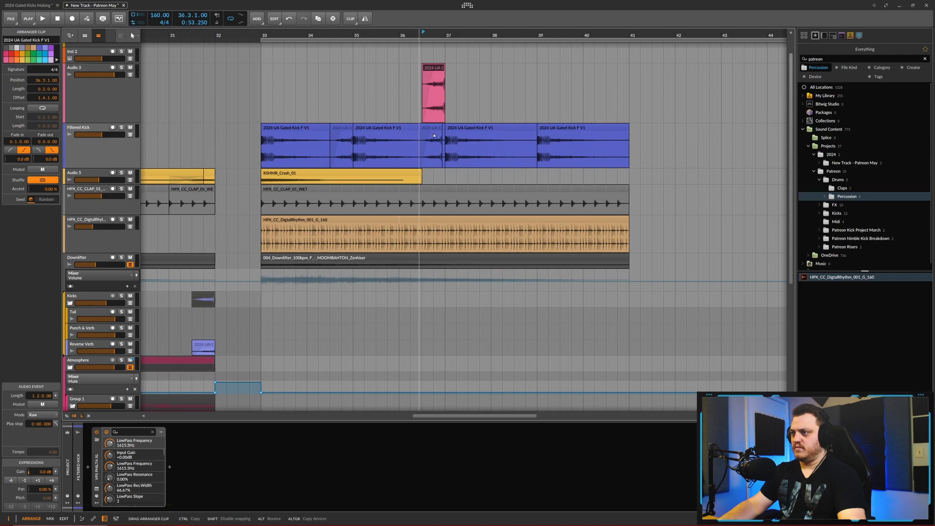
left_click_drag(435, 136, 436, 136)
- Shorten the Filtered Kick clip at bar 37 to one beat and loop it for three bars
left_click_drag(535, 145, 458, 145)
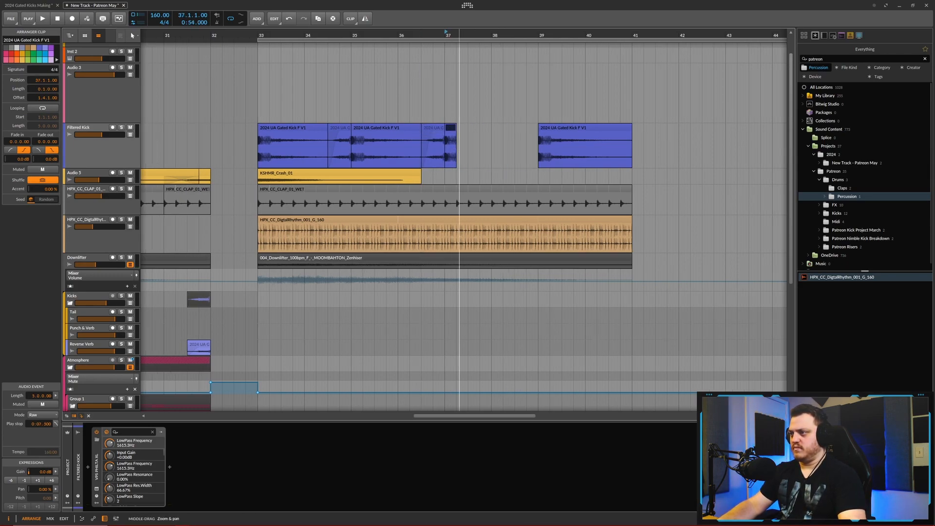
scroll(453, 146, "up", 3)
scroll(378, 166, "down", 4)
left_click_drag(374, 166, 489, 178)
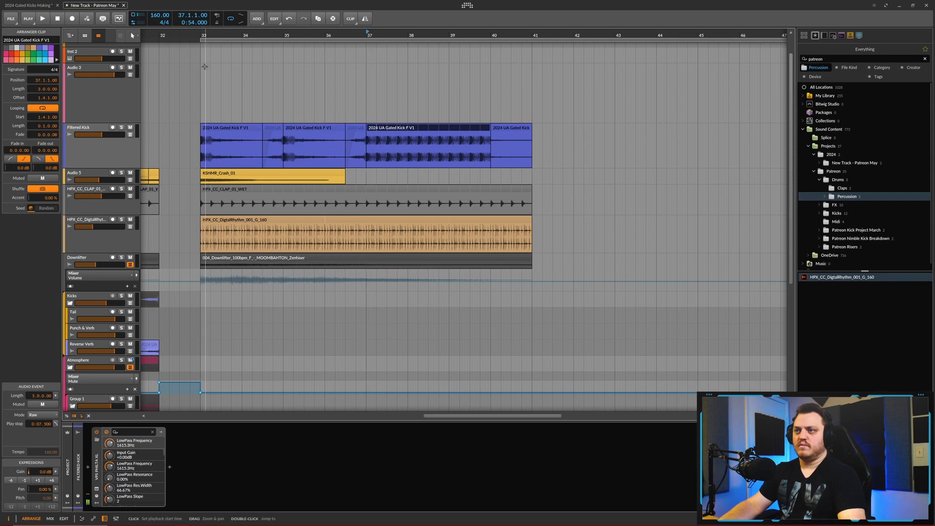
- Audition from bar 30 and set Philta XL's lowpass resonance to 29% and lowpass frequency to about 2422 Hz
left_click_drag(197, 35, 227, 27)
key("space")
left_click(164, 36)
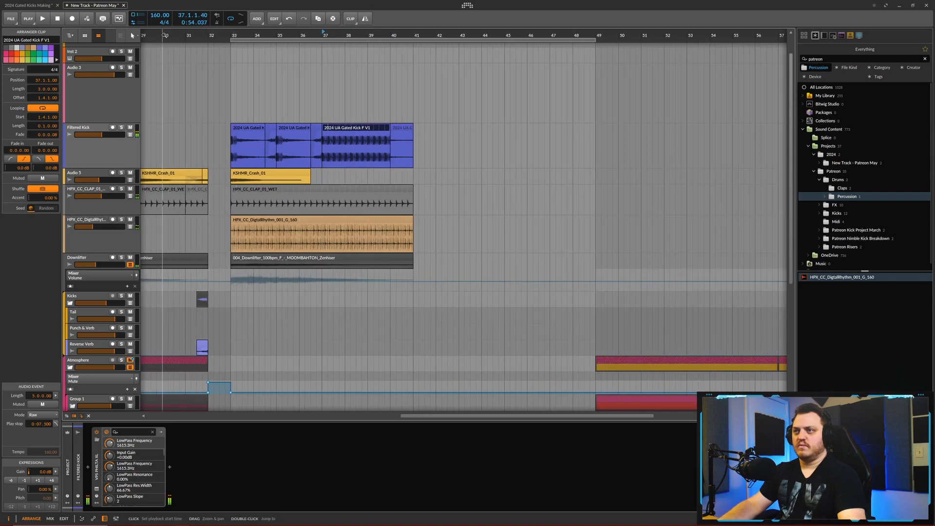
left_click(96, 489)
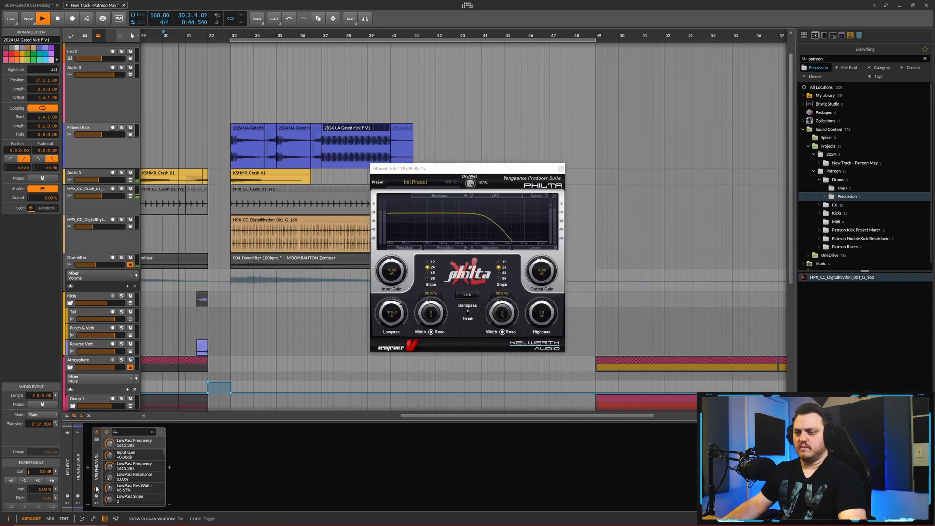
left_click_drag(438, 314, 440, 279)
left_click_drag(391, 318, 390, 295)
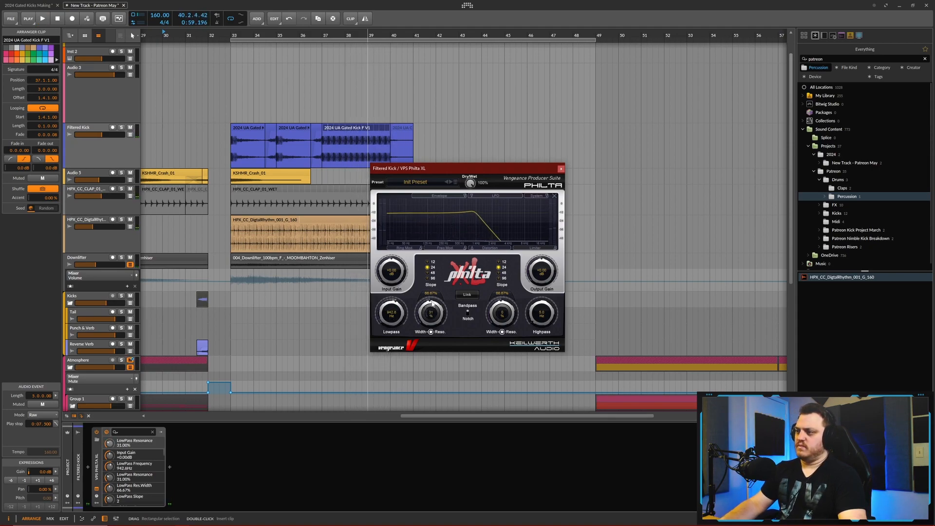
mouse_move(395, 315)
left_mouse_down()
mouse_move(396, 305)
mouse_move(391, 316)
left_mouse_up()
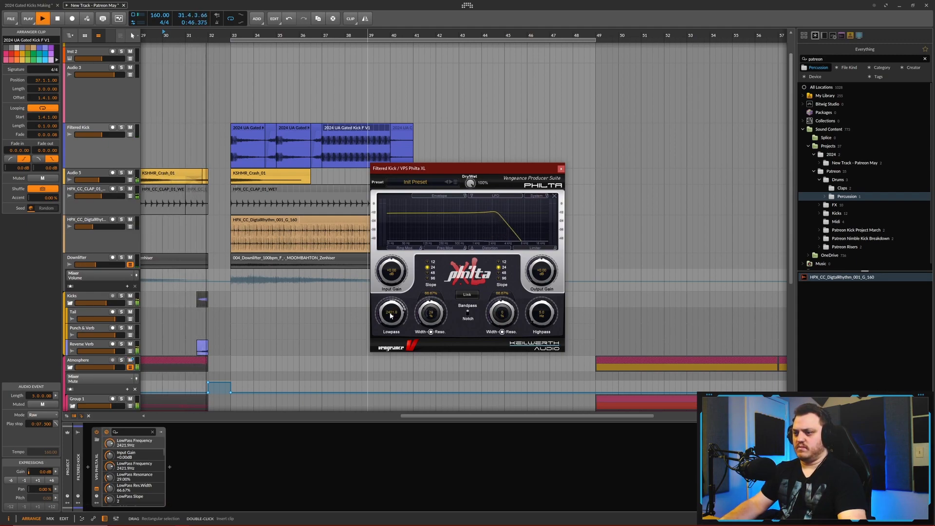
key("space")
- Add a tiny 0.0.0.01 fade-out to the crash, Reverse Verb and clap clips ending at bar 32
left_click_drag(202, 233, 250, 195)
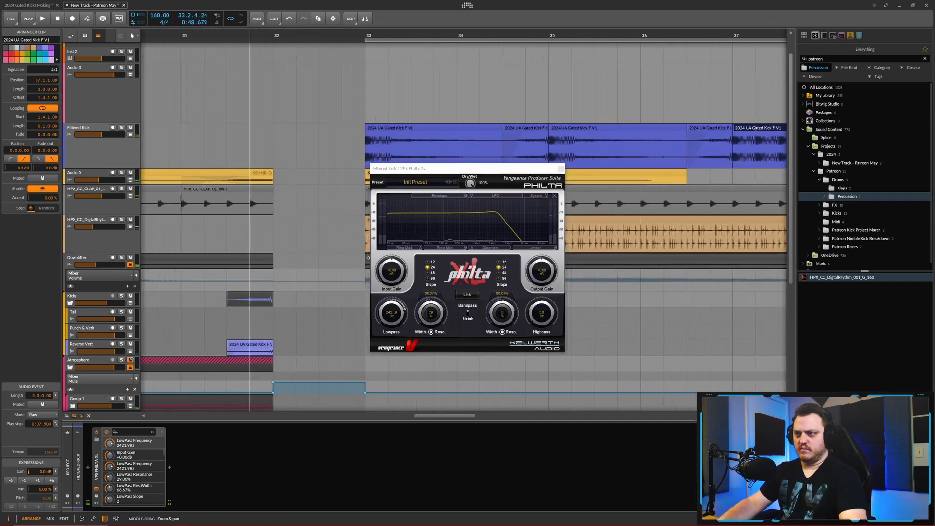
left_click(271, 172)
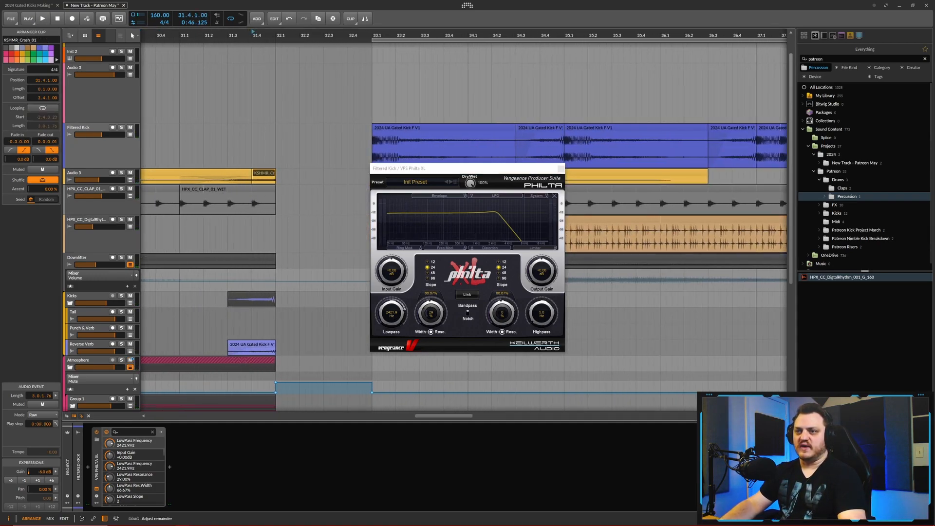
left_click(254, 347)
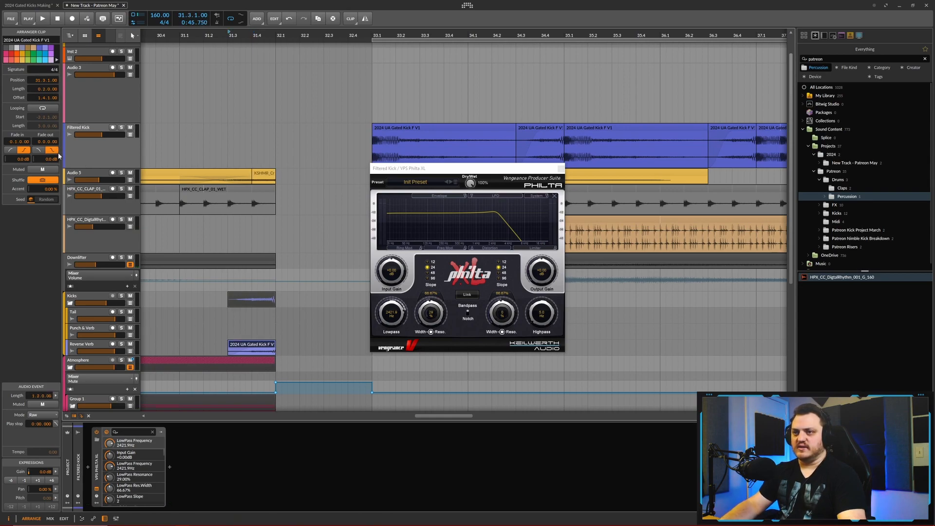
left_click_drag(247, 131, 278, 63)
left_click(290, 190)
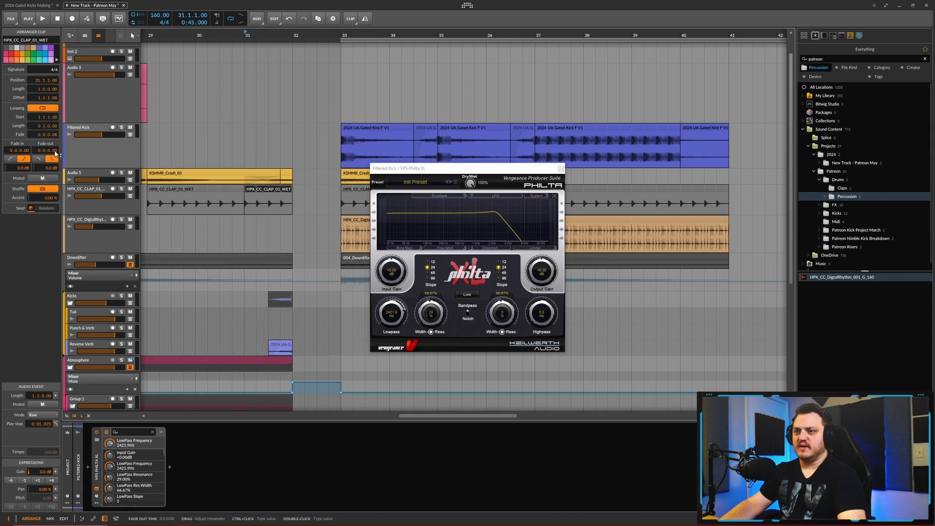
mouse_move(304, 199)
left_mouse_down()
mouse_move(298, 292)
mouse_move(337, 331)
mouse_move(343, 309)
mouse_move(299, 218)
left_mouse_up()
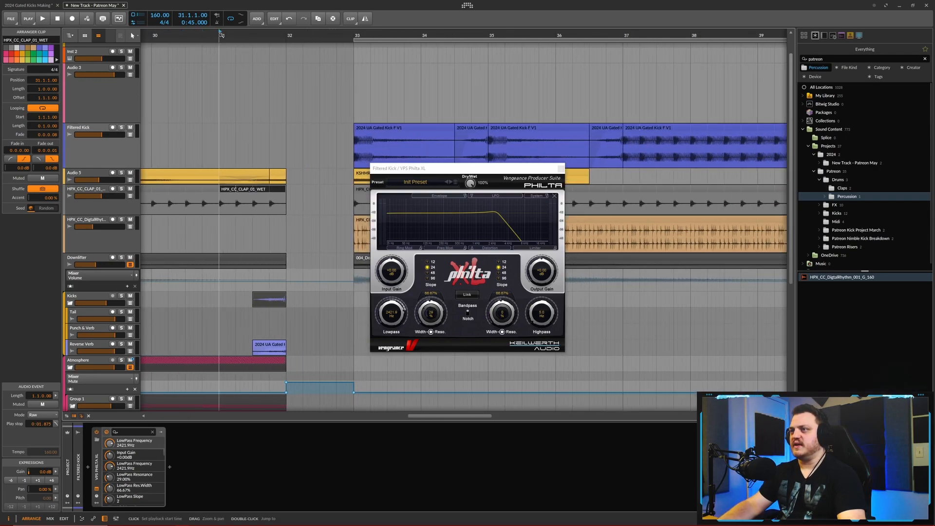
- Play from bar 31 to check the transition through the muted gap into the filtered kick section
key("space")
left_click_drag(319, 242, 297, 224)
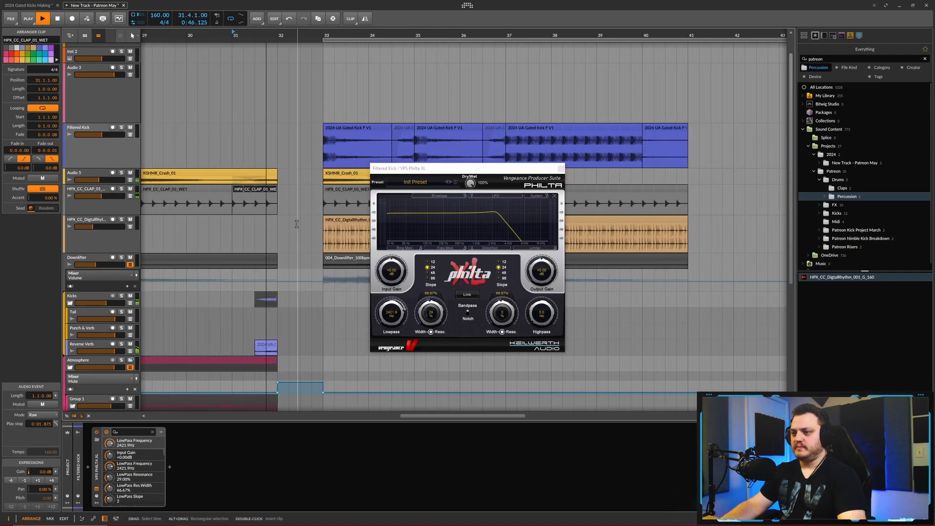
scroll(298, 234, "down", 6)
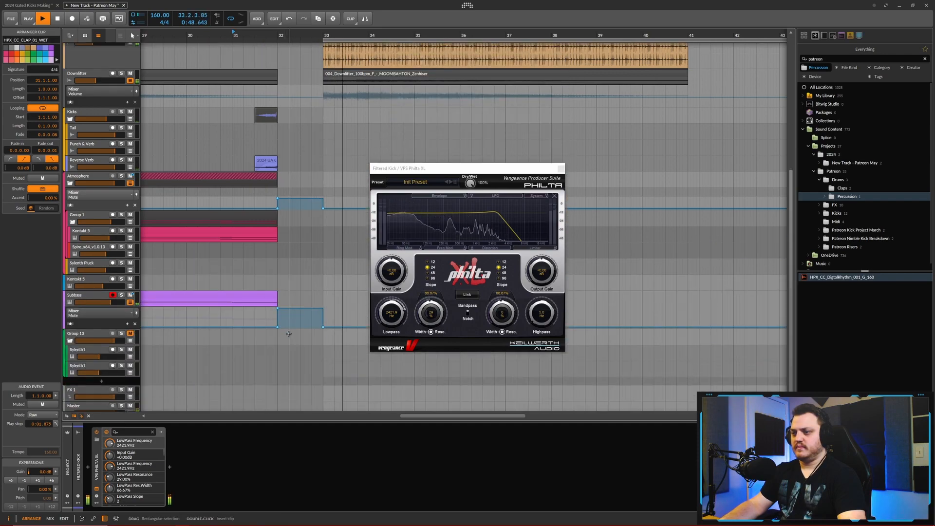
scroll(301, 277, "up", 2)
scroll(300, 277, "up", 4)
left_click_drag(292, 172, 284, 166)
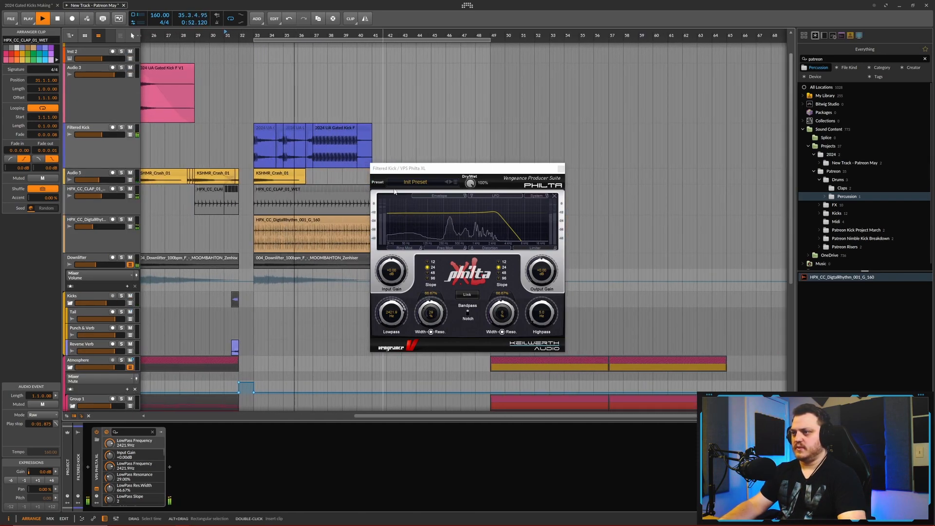
scroll(361, 97, "up", 3)
scroll(361, 97, "up", 2)
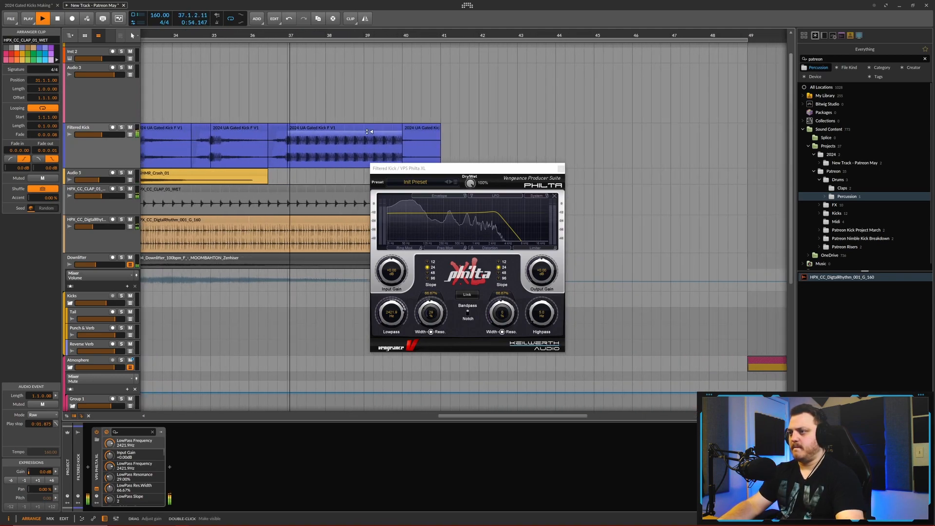
- Split the looped Filtered Kick clip at bar 39 and set its final bar's loop length to 0.0.2.00
left_click(364, 133)
scroll(373, 105, "up", 2)
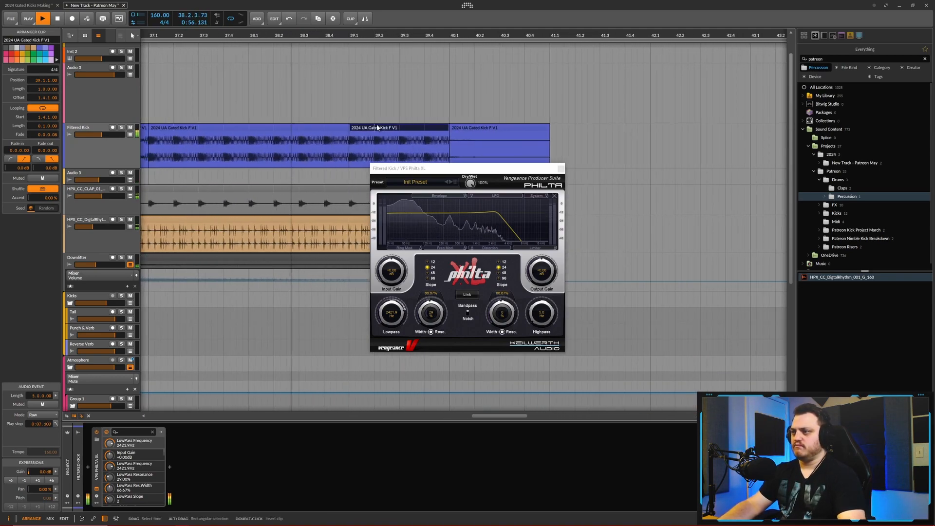
scroll(374, 100, "down", 4)
key("space")
scroll(351, 93, "up", 4)
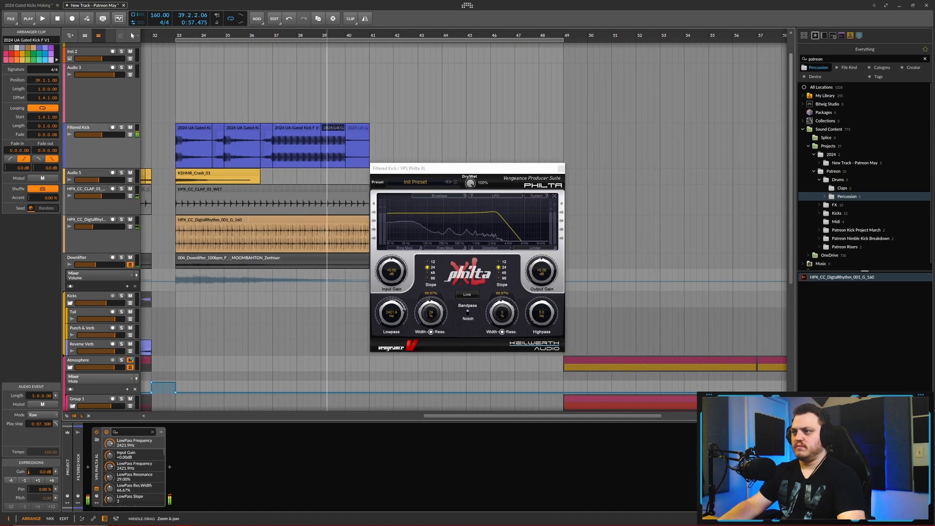
scroll(351, 112, "up", 1)
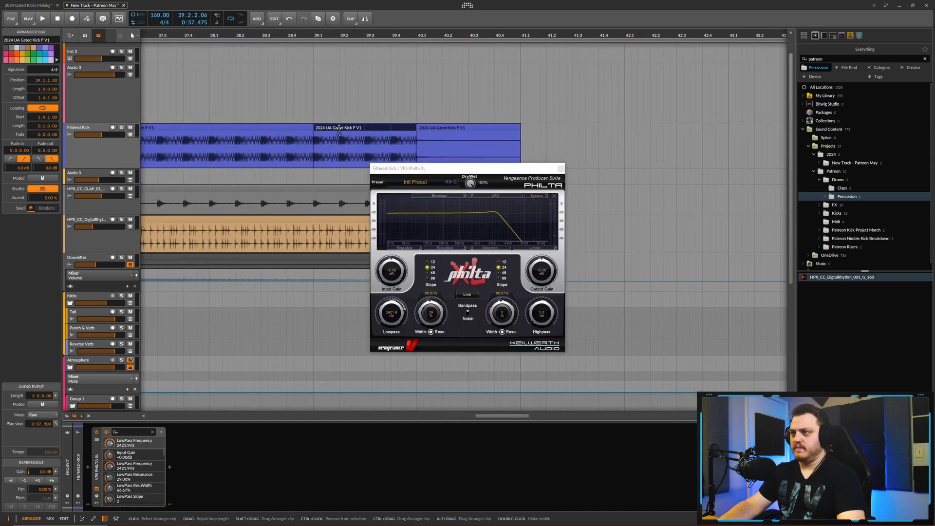
scroll(310, 124, "down", 3)
- Audition again from around bar 31 and set Philta XL's lowpass frequency to about 1234 Hz
key("space")
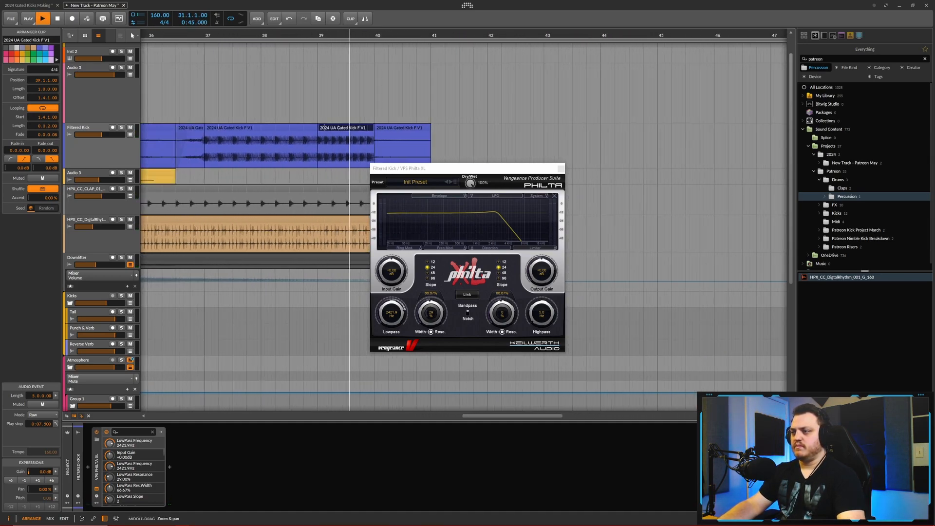
scroll(377, 156, "down", 5)
left_click_drag(393, 315, 390, 330)
left_click_drag(234, 37, 313, 69)
key("space")
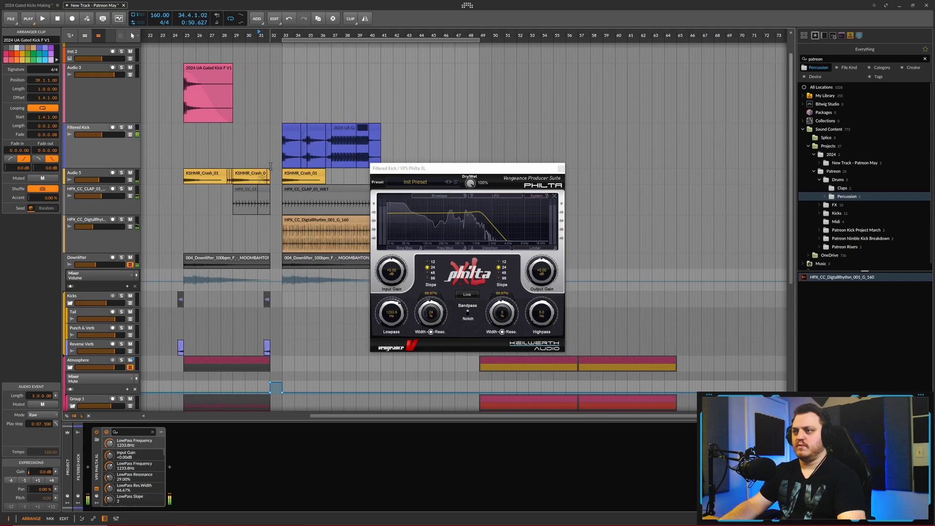
left_click(397, 320)
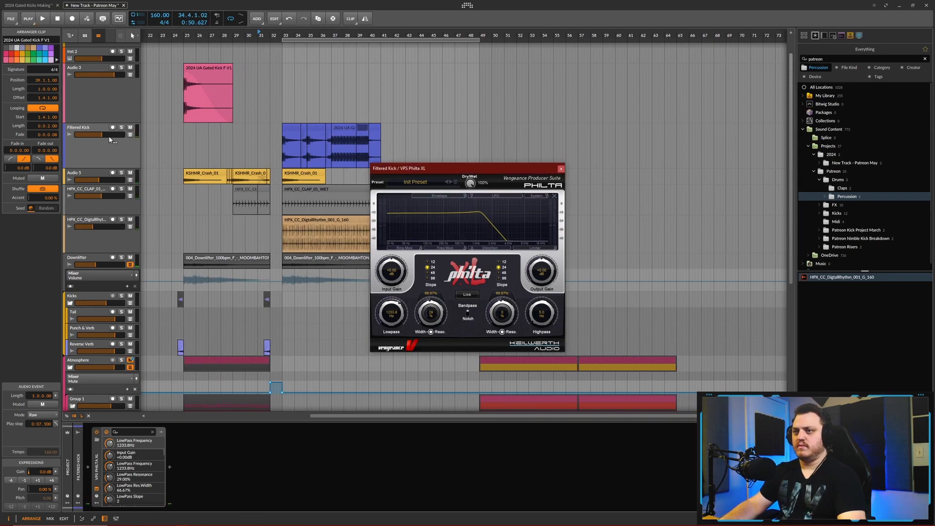
- Automate Philta XL's lowpass frequency on Filtered Kick with points of 64.0% at bar 33, 34.3% at bar 37 and 62.7% at bar 40
left_click(131, 135)
scroll(336, 183, "up", 4)
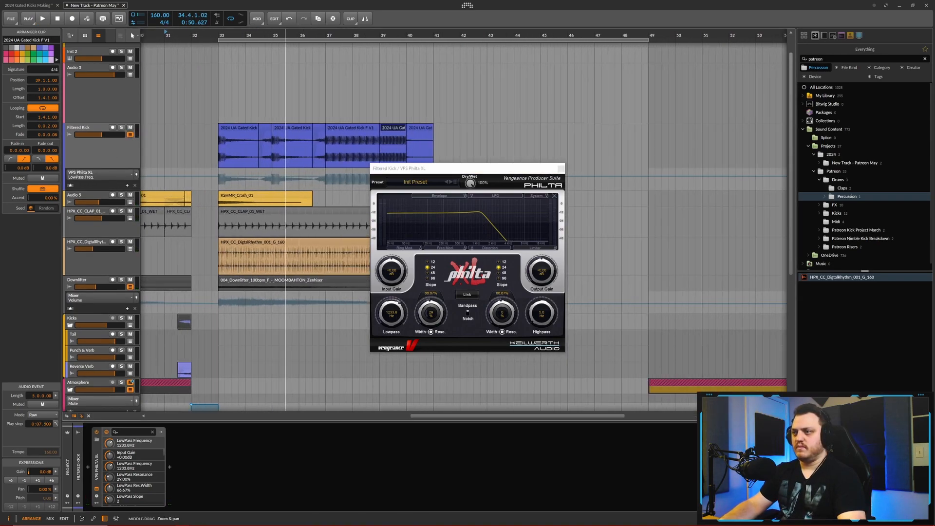
left_click(562, 169)
scroll(215, 172, "left", 3)
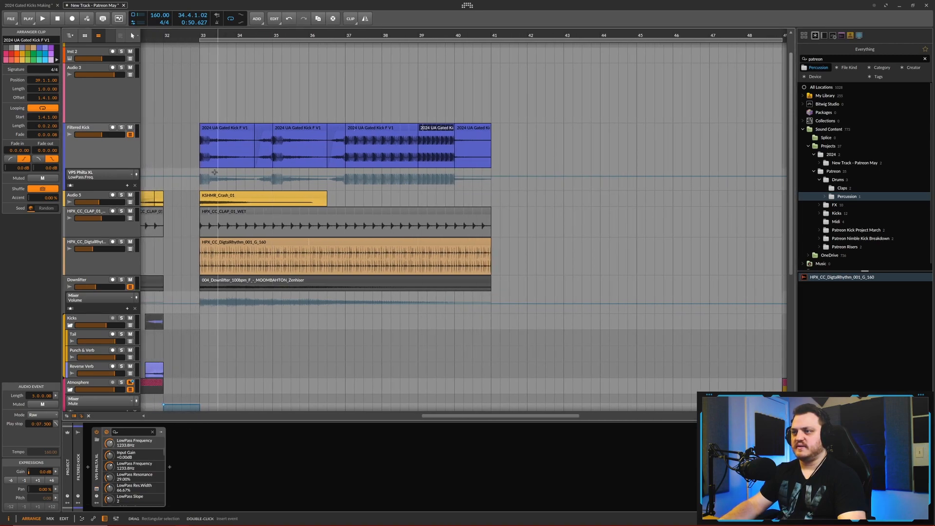
left_click(199, 179)
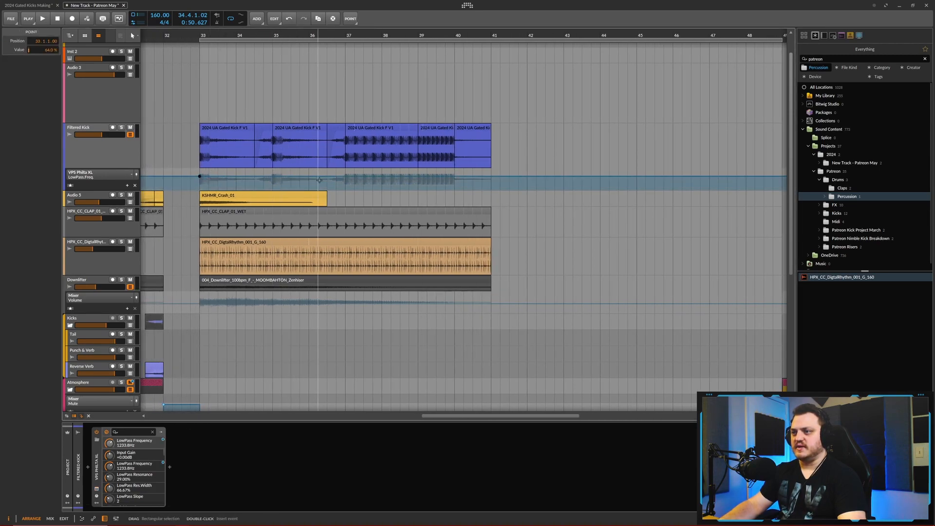
left_click(343, 183)
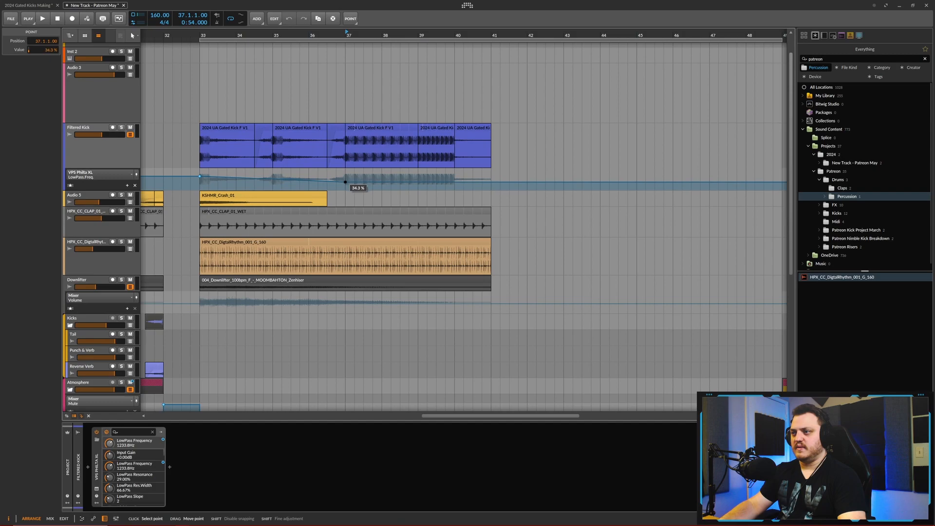
left_click(455, 178)
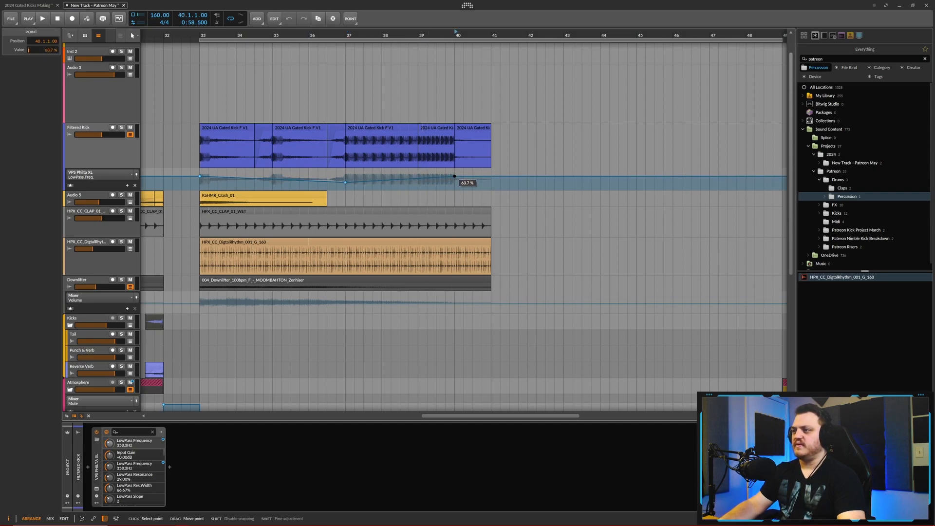
- Set Philta XL's highpass to 0 Hz and automate it to rise from bar 37 to 12.5% at bar 40
left_click(97, 489)
left_click(542, 317)
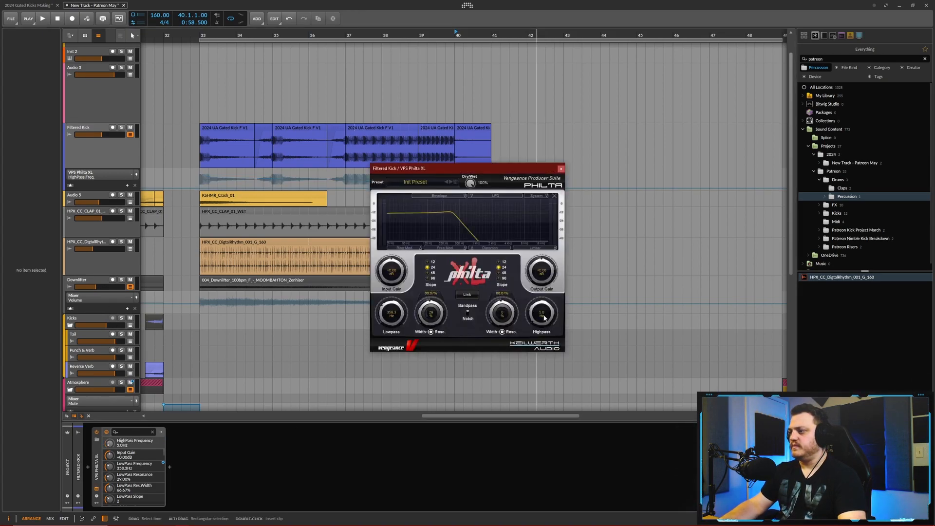
left_click_drag(544, 316, 547, 320)
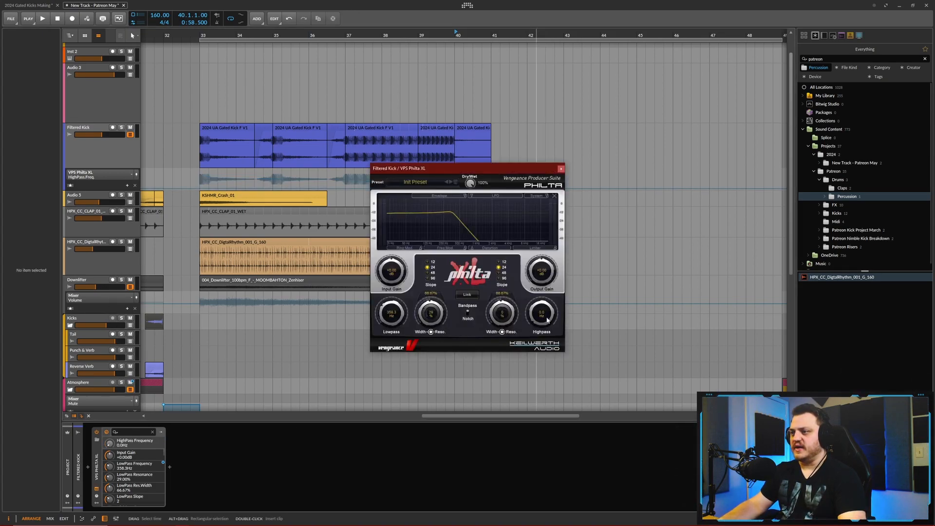
left_click(561, 169)
left_click(346, 185)
left_click_drag(346, 185, 345, 189)
left_click_drag(455, 190, 455, 188)
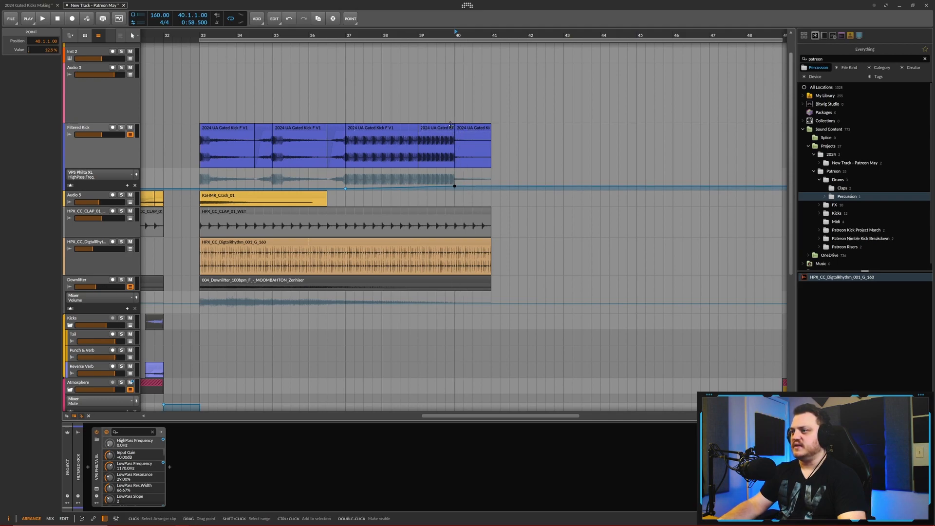
- Split the Filtered Kick roll at 39.4.3 and replace its tail with a copy of the kick clip from bar 35
scroll(456, 125, "up", 5)
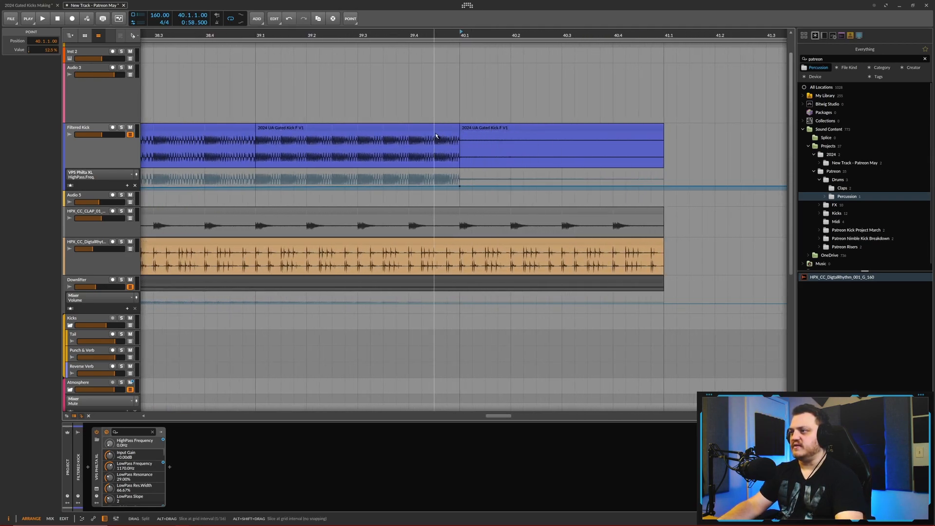
left_click(469, 138)
left_click_drag(455, 128, 667, 138)
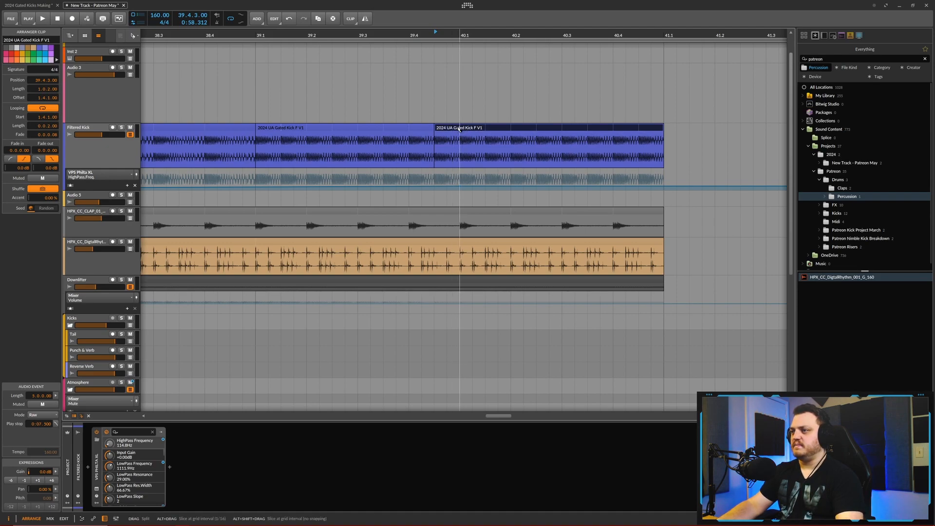
scroll(459, 129, "down", 6)
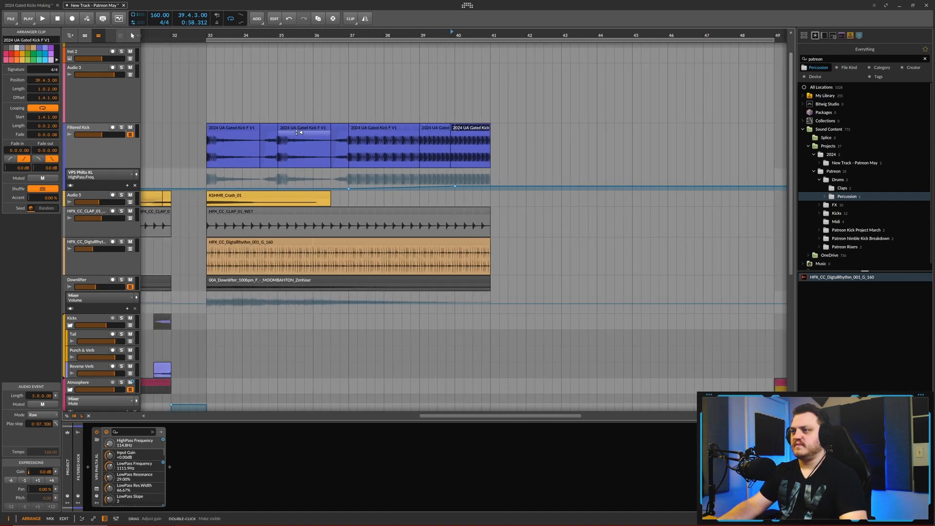
left_click(302, 127)
key("ctrl+c")
left_click(470, 127)
key("ctrl+v")
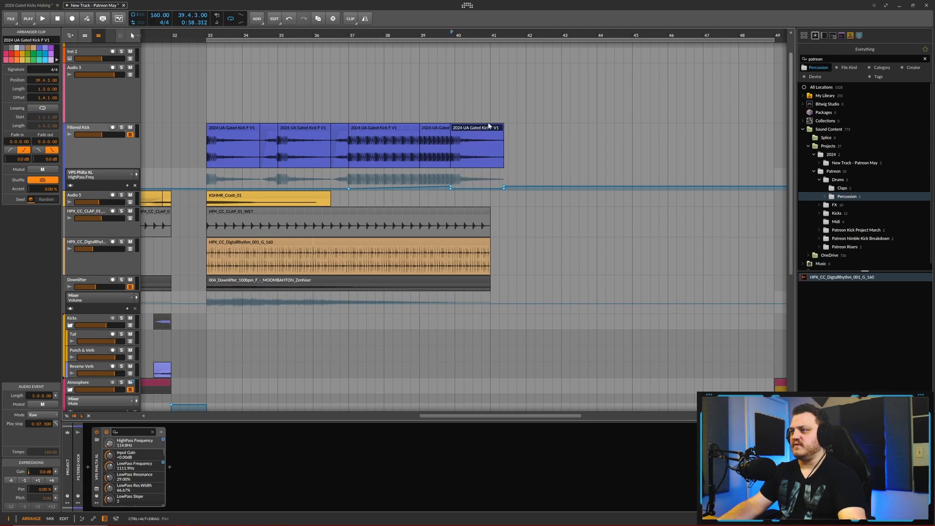
- Remove the extra highpass automation point beyond bar 41 and trim the final Filtered Kick clip to end at bar 41
scroll(489, 125, "up", 2)
left_click_drag(527, 192, 417, 190)
left_click(521, 189)
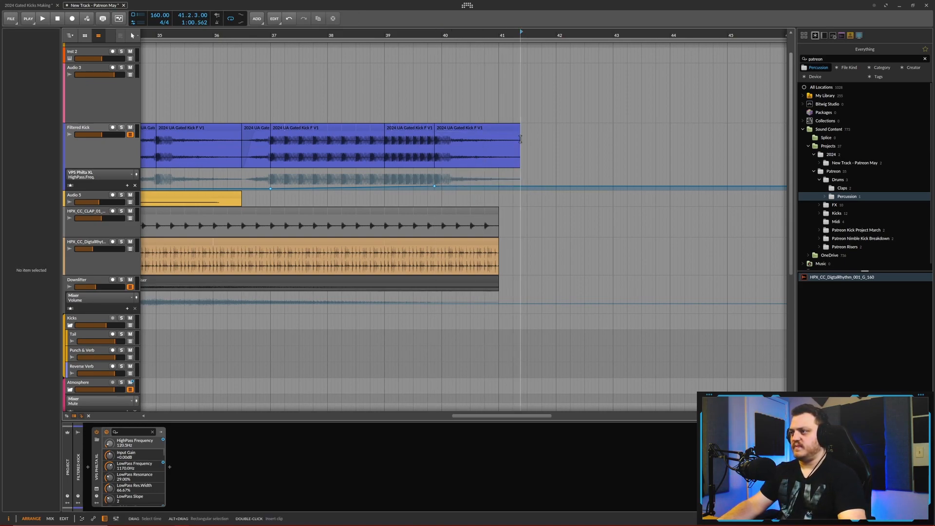
left_click_drag(519, 128, 498, 129)
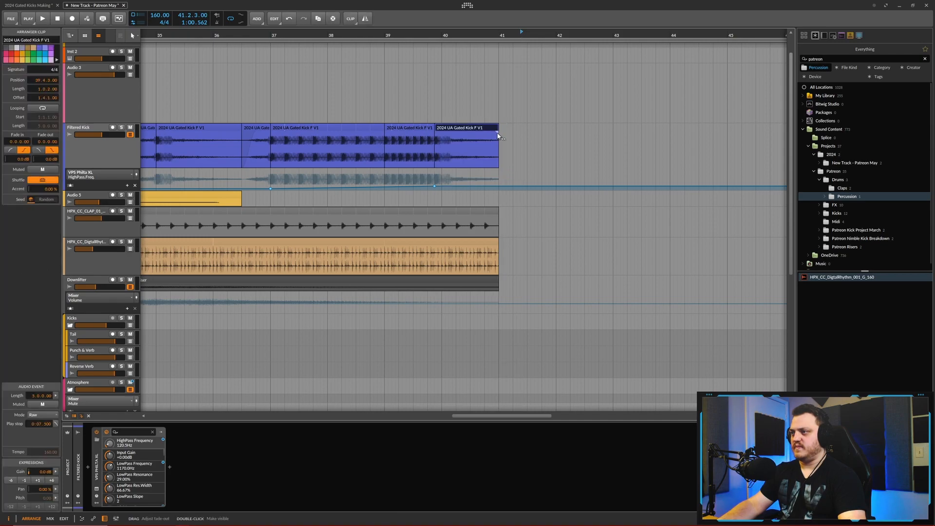
- Shorten the KSHMR_Crash_01 clip at bar 33 to two bars and duplicate it to bars 35 and 37
scroll(474, 100, "down", 4)
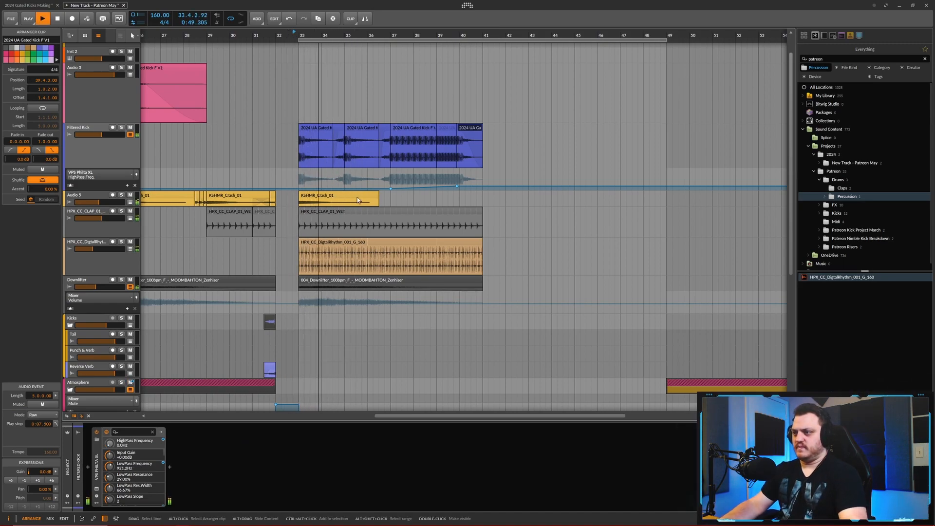
left_click(371, 196)
left_click_drag(378, 196, 345, 197)
key("ctrl+d")
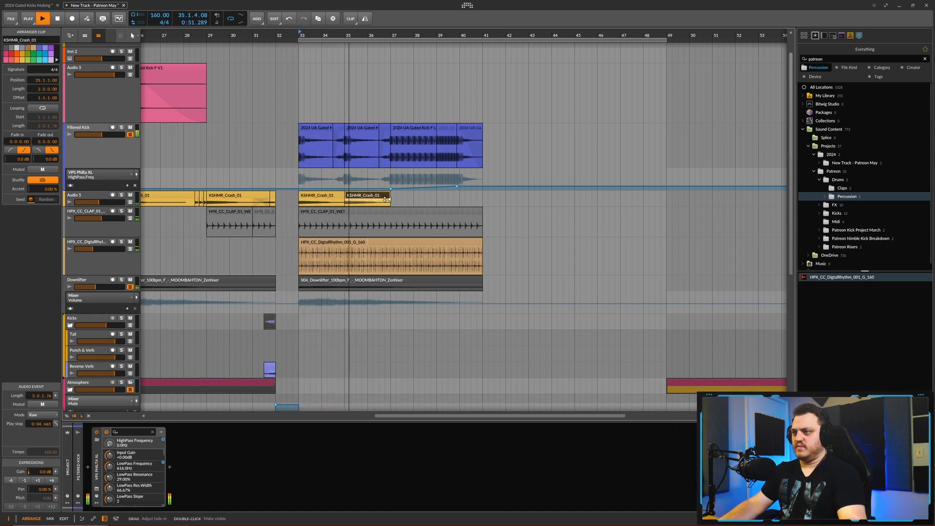
scroll(380, 198, "up", 2)
key("ctrl+d")
- Delete the crash copy at bar 35 and extend the one at bar 37 to four bars
key("space")
left_click(347, 197)
key("Delete")
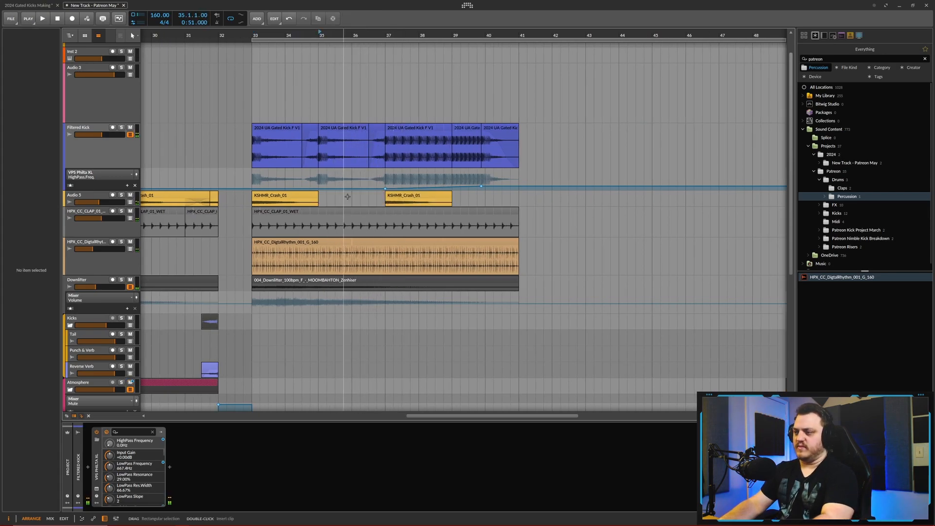
left_click(445, 197)
left_click_drag(451, 196, 505, 199)
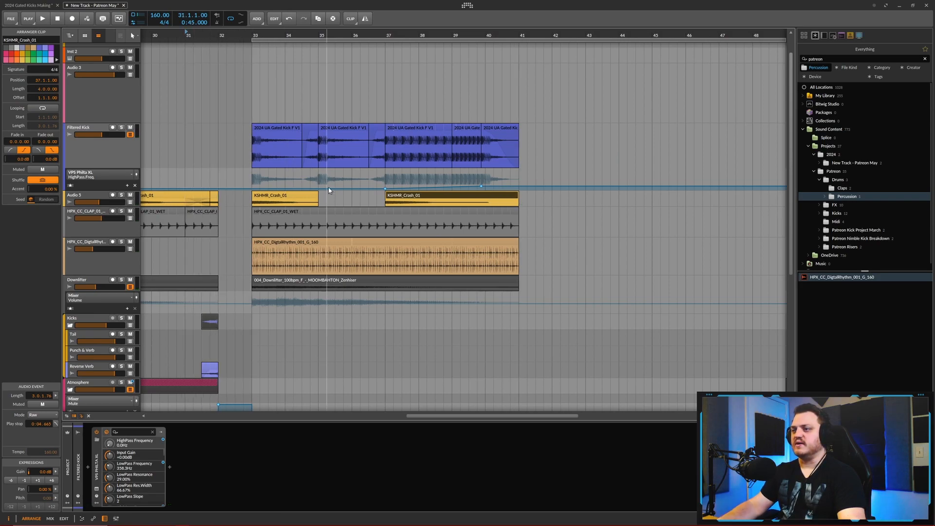
- Shorten the DigitalRhythm percussion, clap and Downlifter clips starting at bar 33 so they end at bar 40
scroll(352, 146, "down", 3)
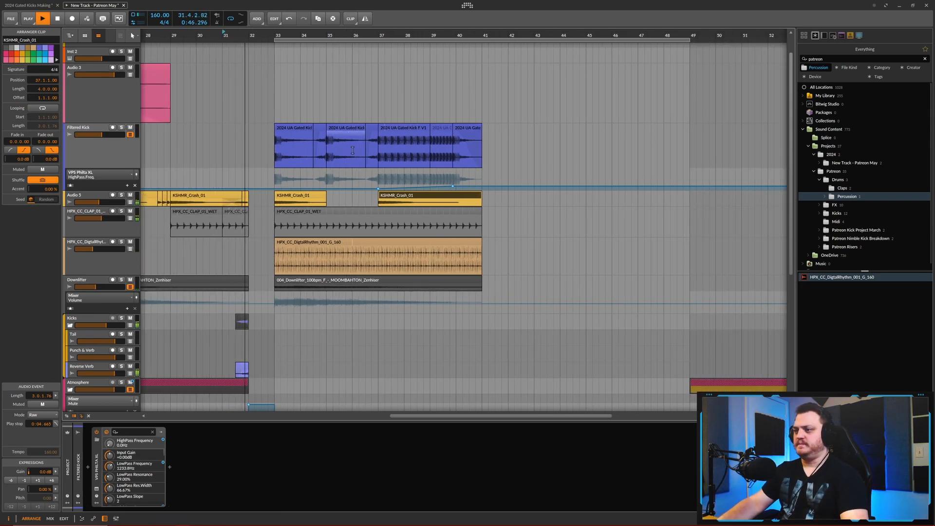
left_click_drag(481, 242, 456, 242)
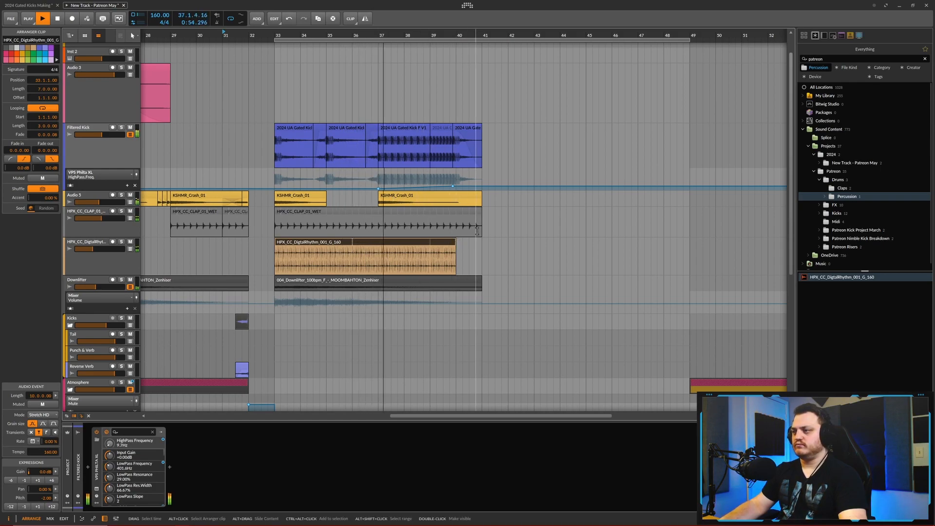
scroll(471, 95, "up", 3)
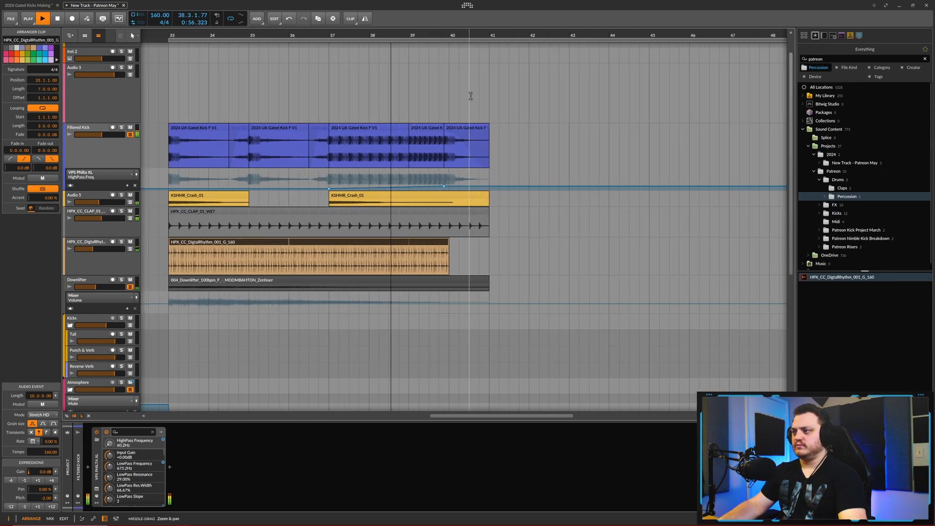
key("space")
left_click_drag(487, 211, 461, 234)
scroll(469, 244, "down", 3)
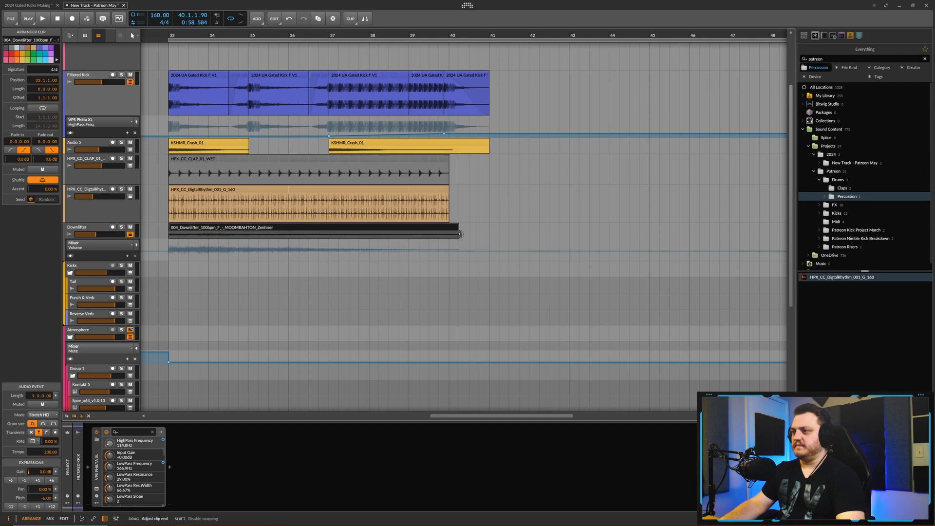
scroll(487, 187, "down", 4)
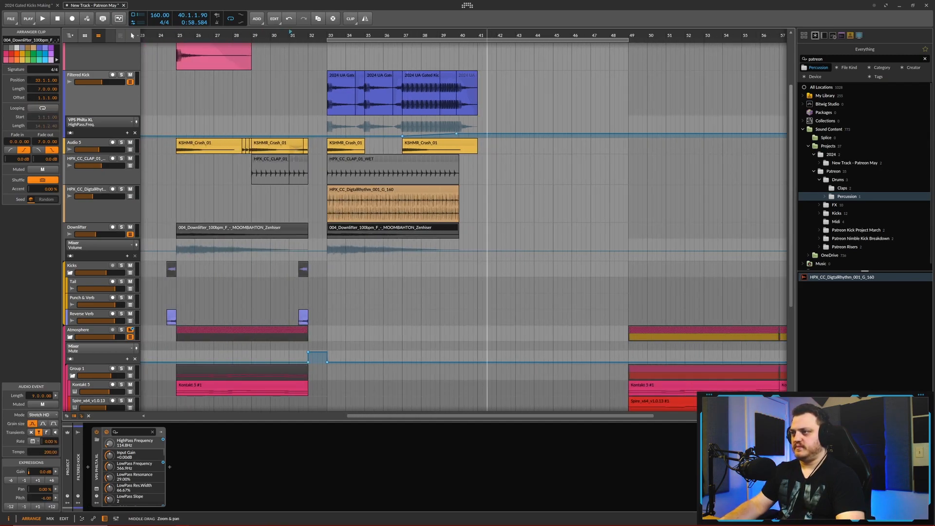
- Play from about bar 24 and review the arrangement's tracks through the filtered kick section
scroll(487, 187, "down", 2)
scroll(296, 35, "up", 2)
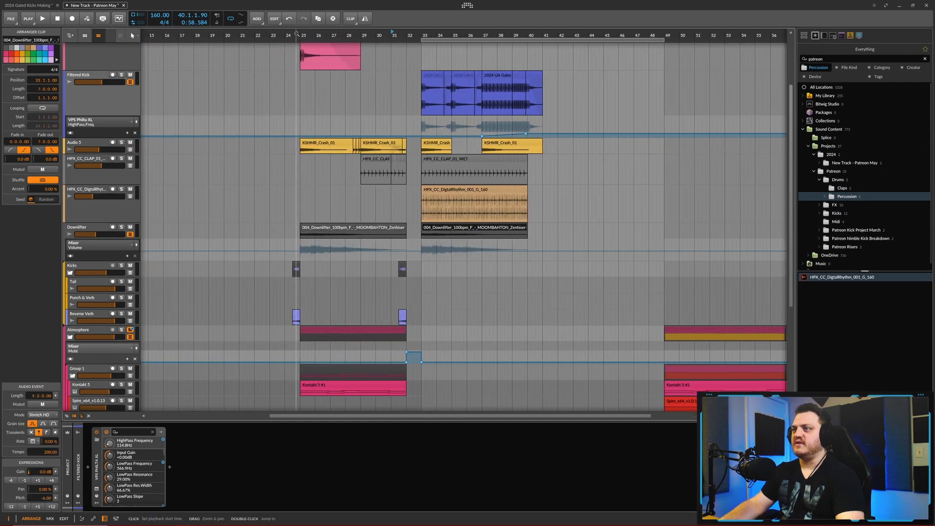
left_click(285, 32)
key("space")
scroll(337, 131, "down", 4)
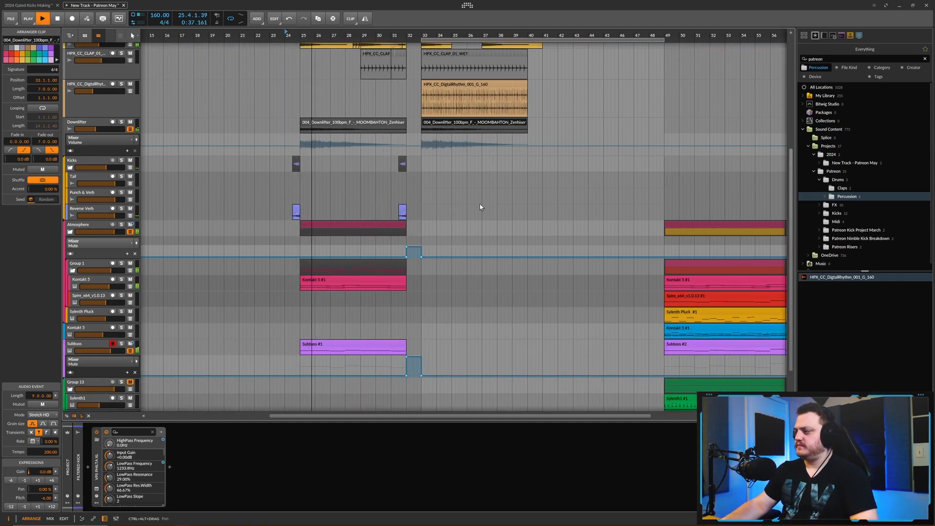
left_click_drag(448, 208, 377, 199)
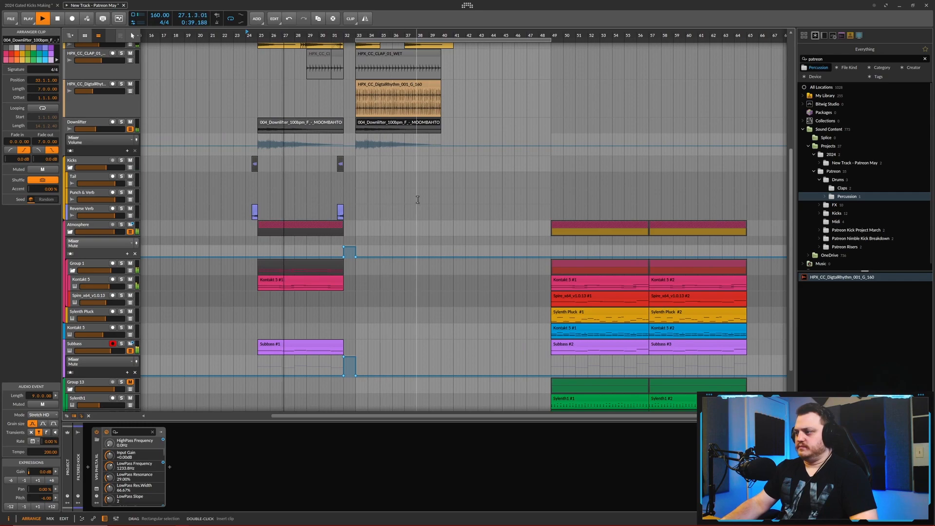
scroll(431, 190, "up", 5)
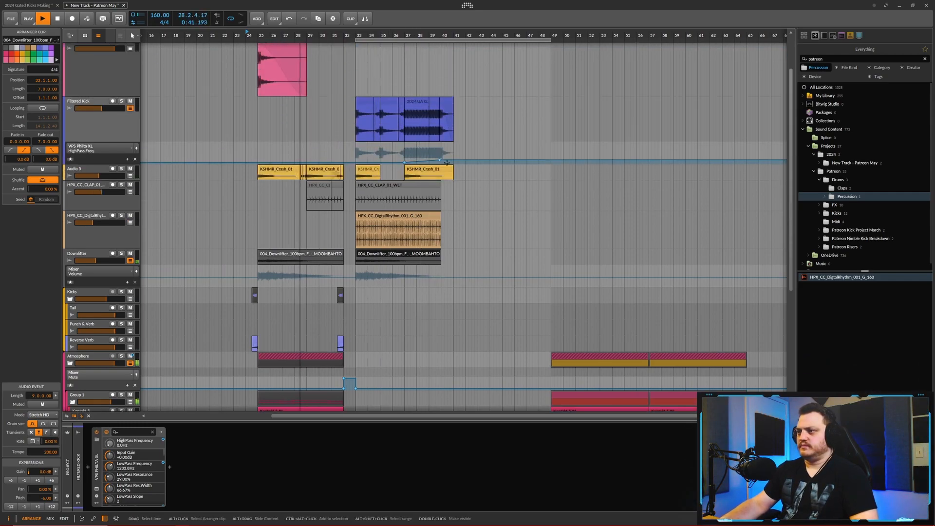
scroll(466, 139, "up", 2)
left_click_drag(344, 160, 365, 141)
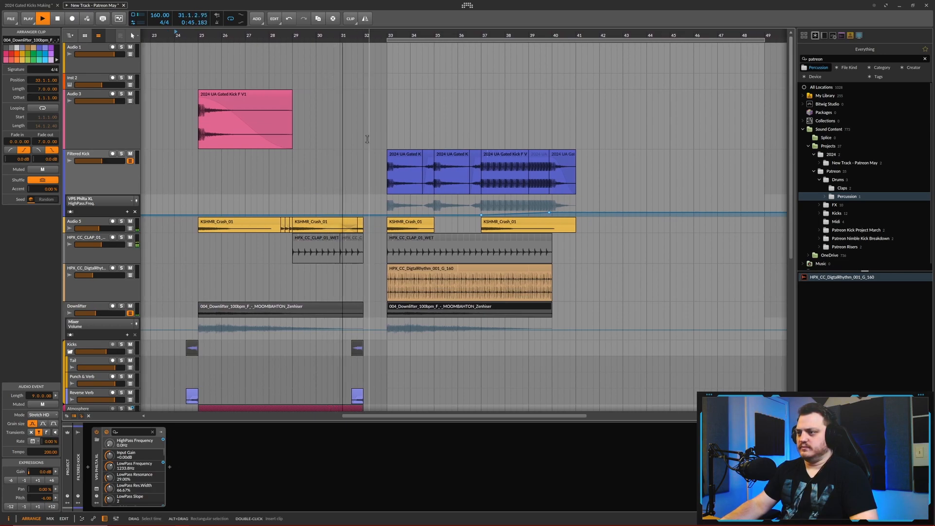
scroll(367, 139, "down", 1)
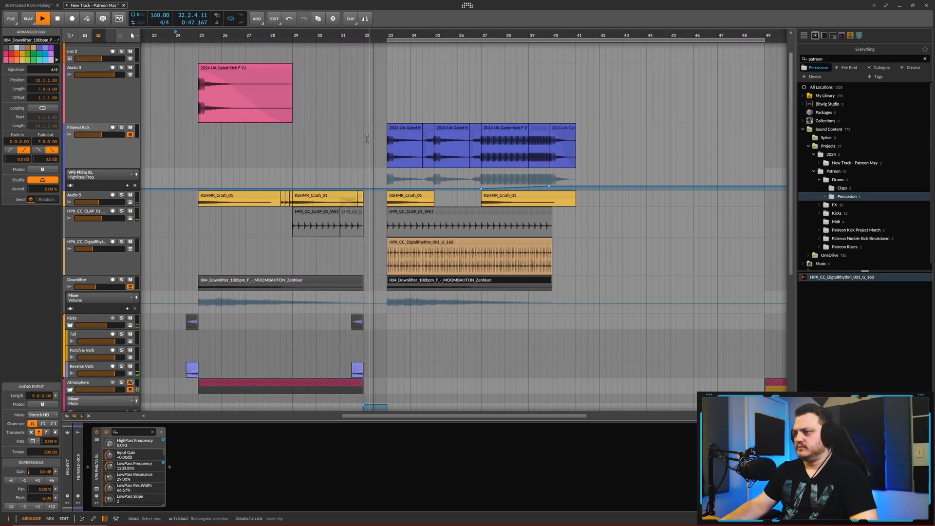
scroll(367, 139, "down", 1)
scroll(368, 139, "down", 2)
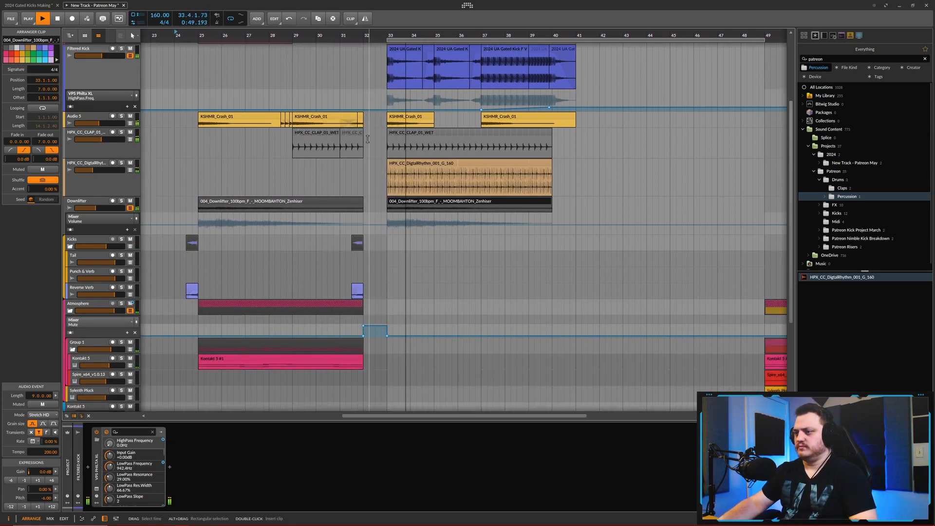
scroll(368, 139, "down", 5)
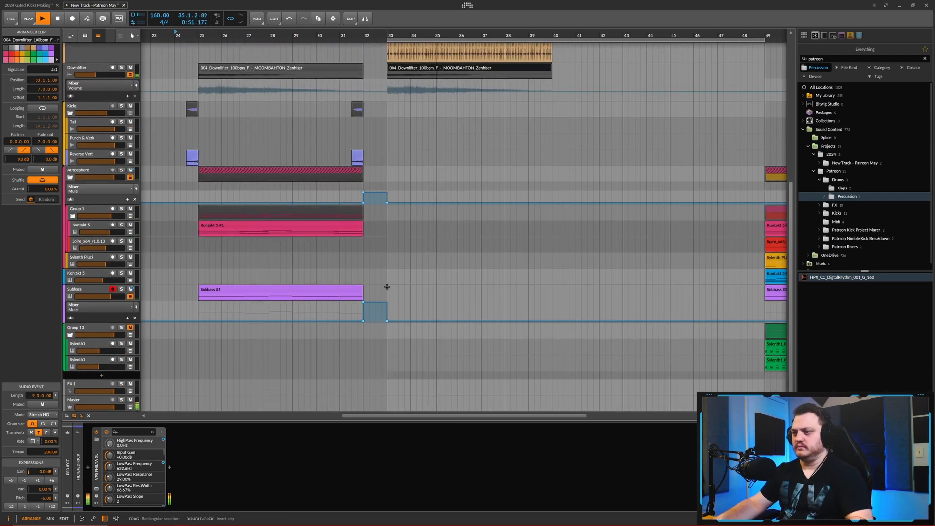
scroll(386, 287, "down", 3)
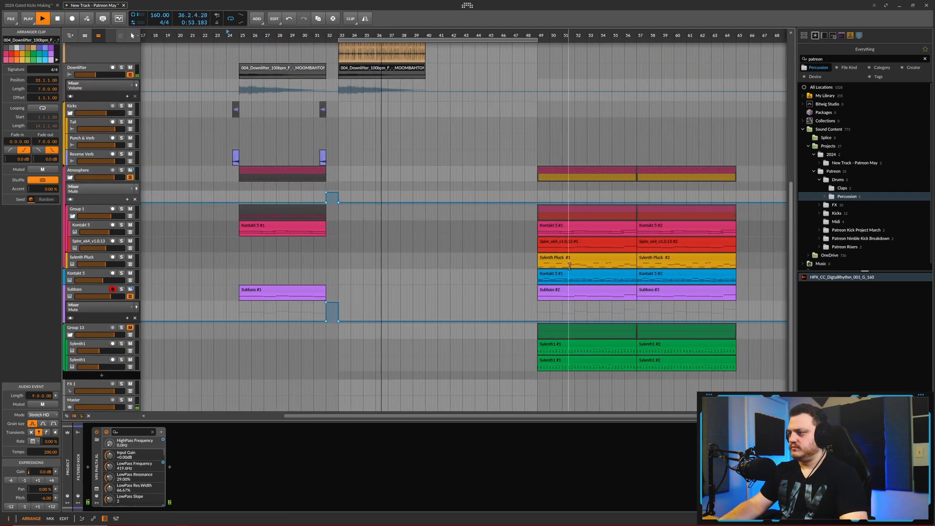
key("space")
- Copy the blue Kontakt 5 clip from bar 49 to bar 33 and start playback from about bar 24
left_click(569, 273)
left_click_drag(569, 273, 370, 274)
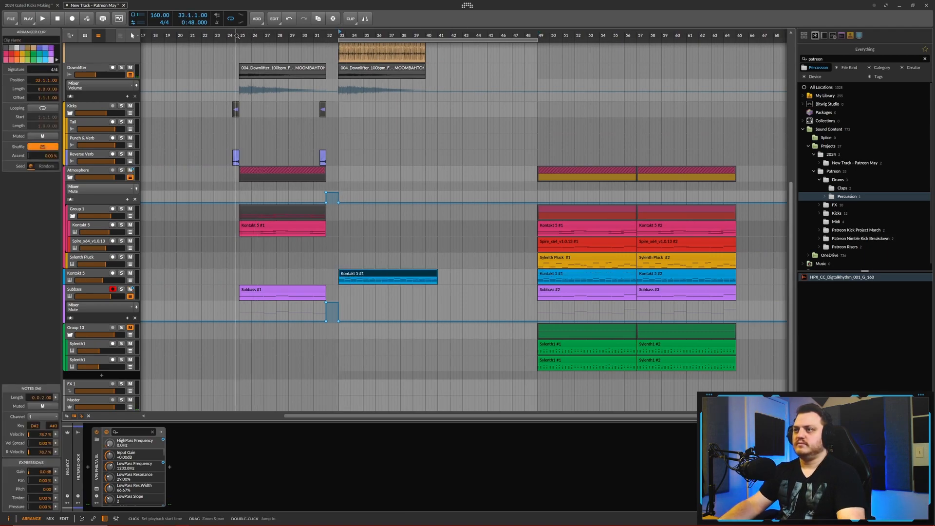
left_click(229, 35)
key("space")
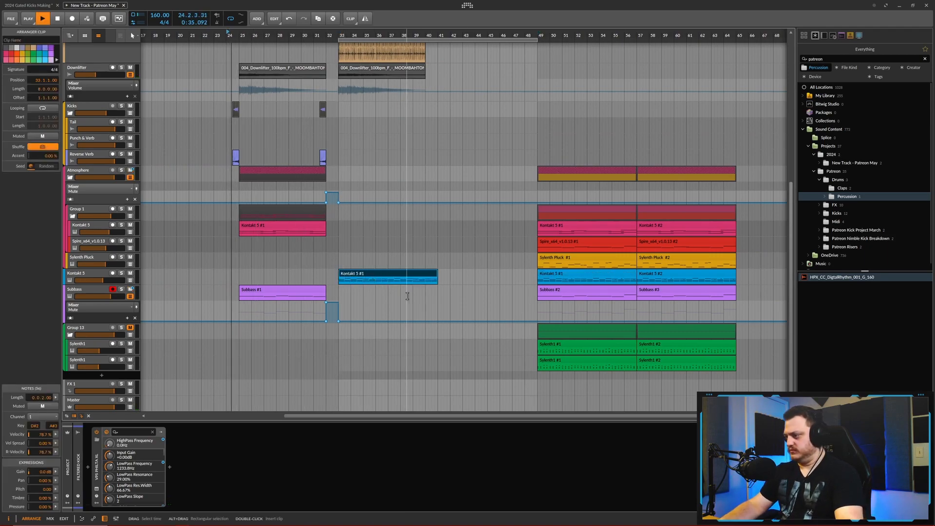
- Copy the Sylenth Pluck and Spire clips from bar 49 to bar 33
left_click(564, 262)
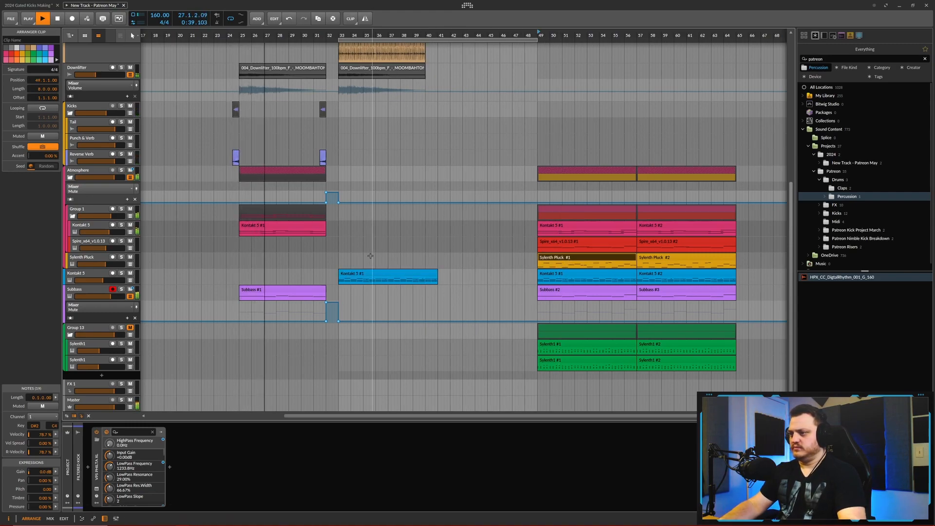
left_click(340, 256)
key("ctrl+v")
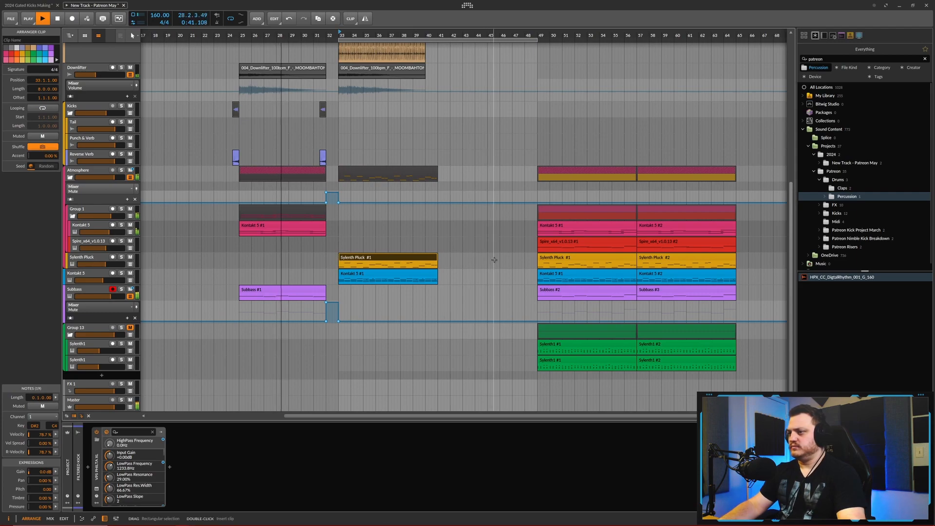
left_click(558, 245)
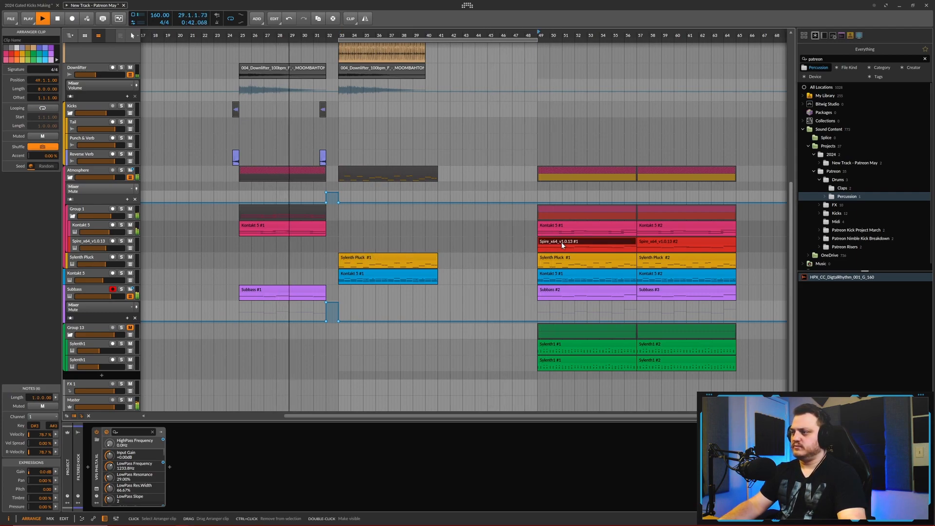
left_click(340, 243)
key("ctrl+v")
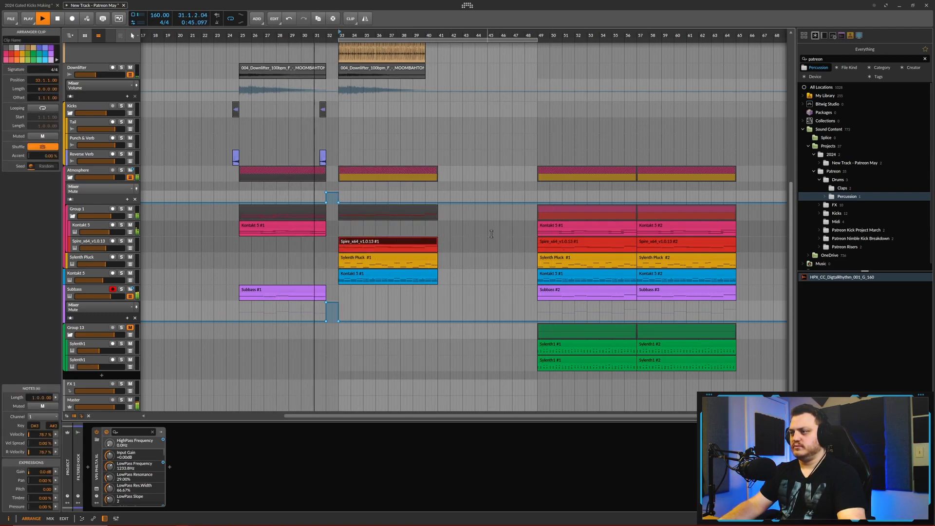
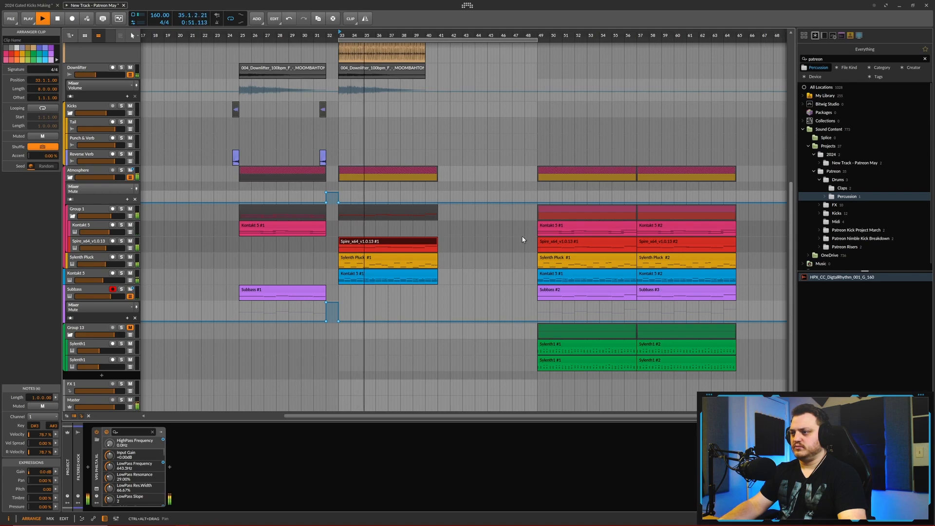
- Raise the Filtered Kick track's volume to about -1.0 dB
scroll(258, 277, "up", 6)
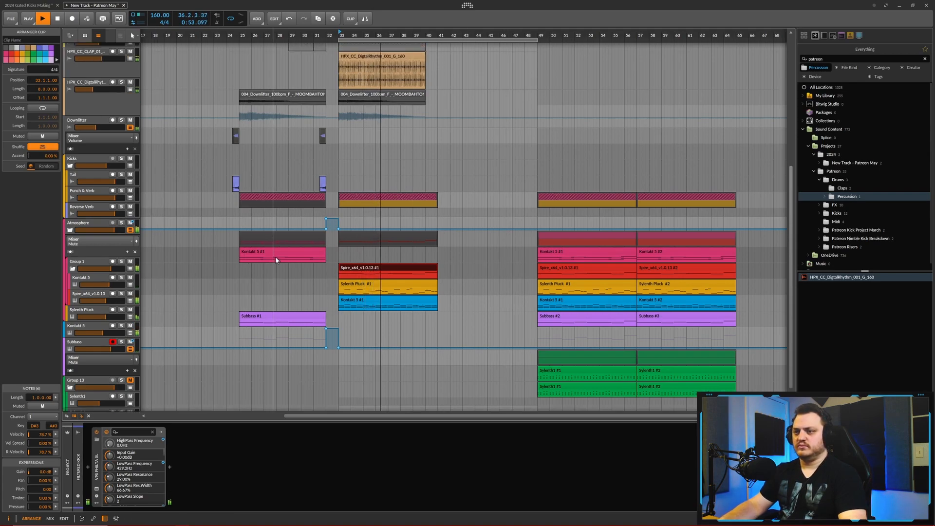
scroll(328, 254, "up", 2)
scroll(327, 254, "down", 3)
scroll(328, 255, "up", 2)
key("space")
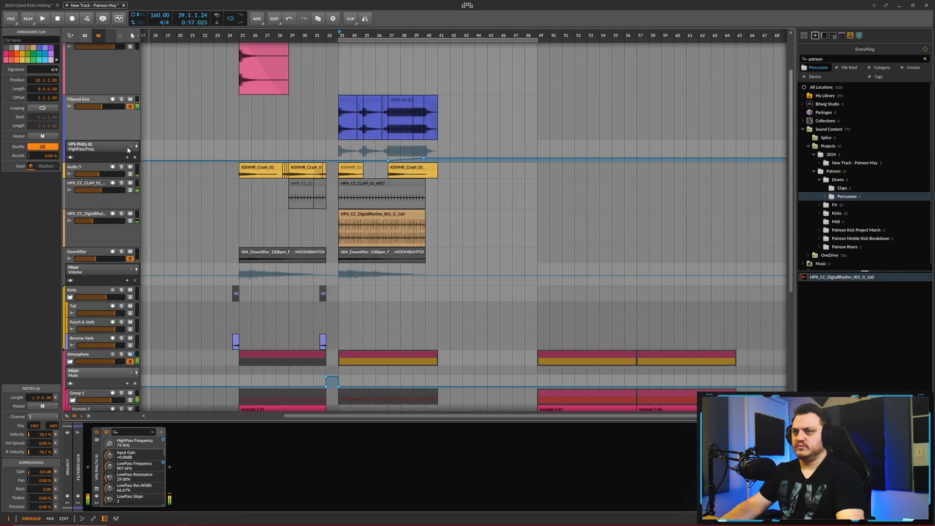
left_click(105, 106)
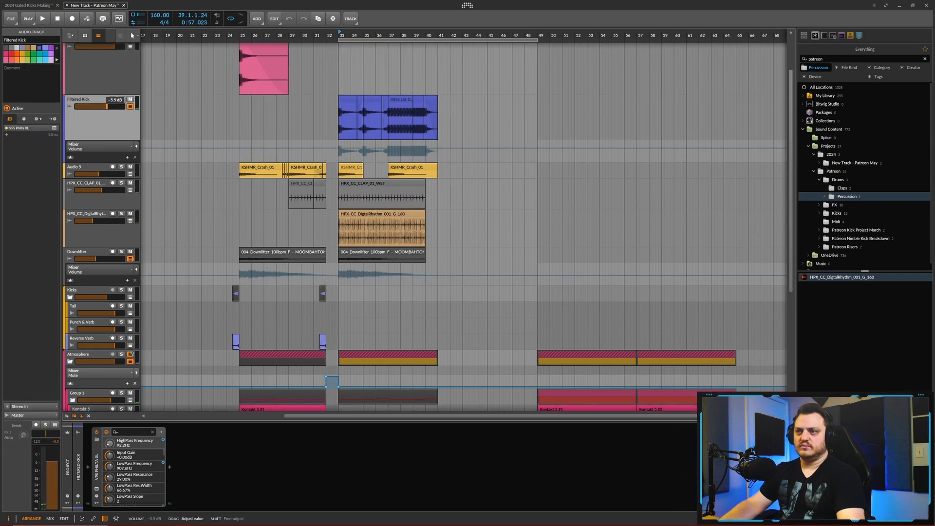
key("space")
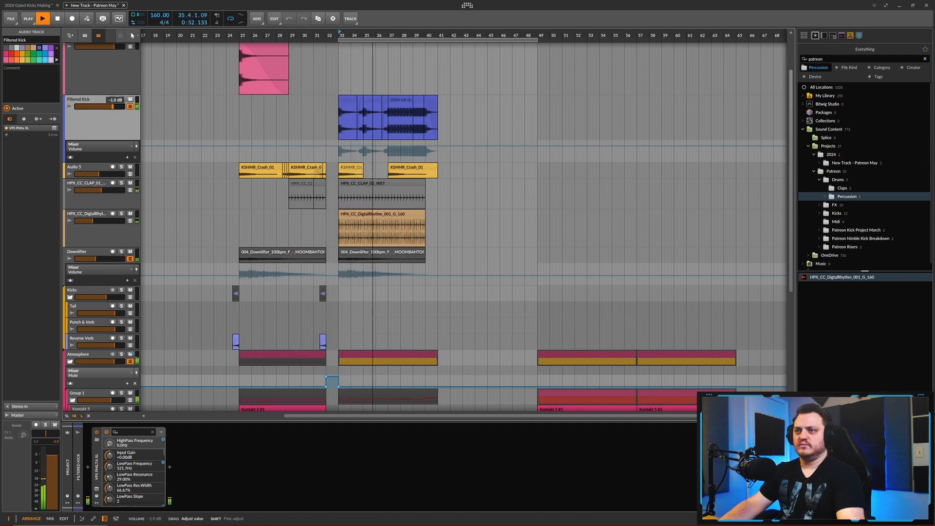
- Listen through the filtered kick section against the other tracks and restart playback from about bar 29
scroll(420, 273, "down", 3)
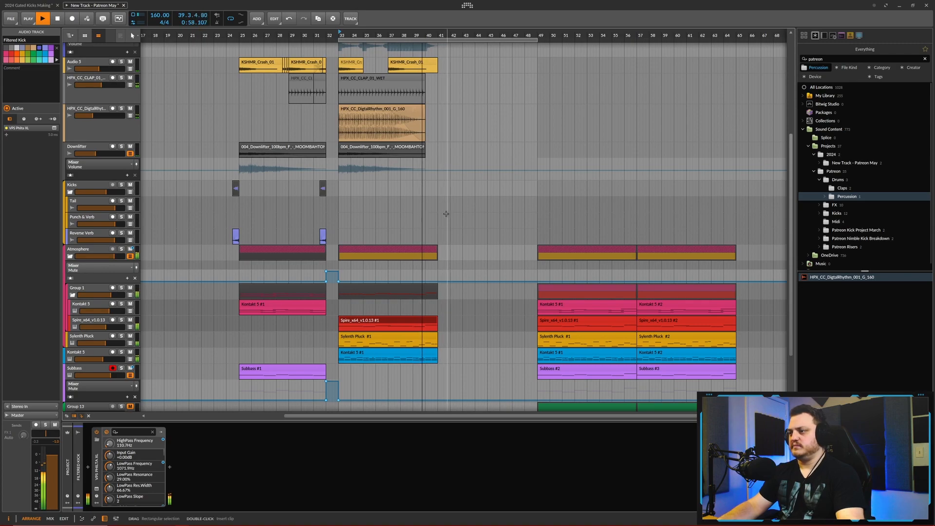
scroll(446, 214, "down", 2)
key("space")
scroll(351, 66, "up", 4)
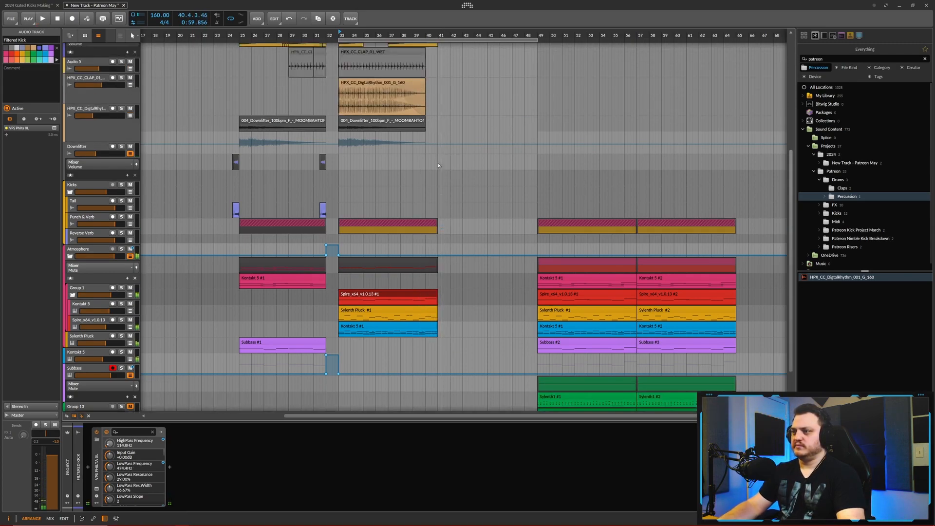
key("space")
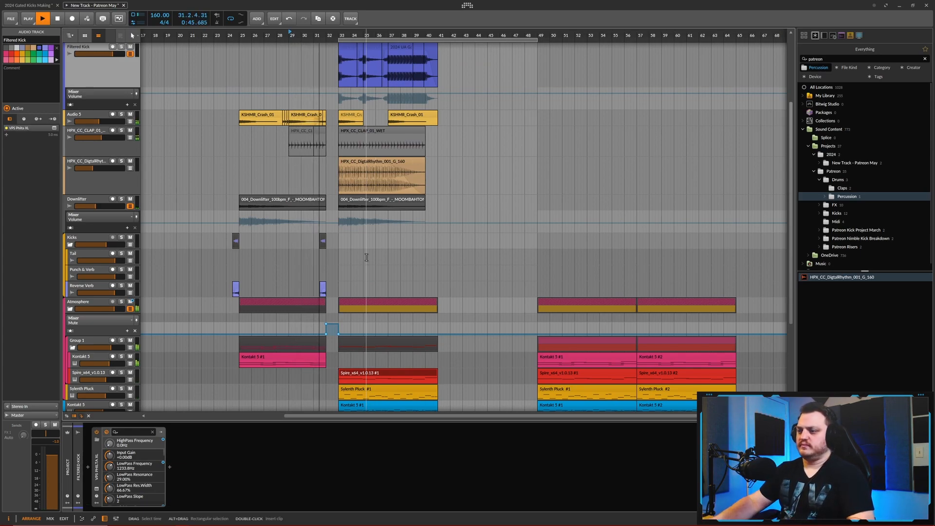
- Try a copy of the pink Kontakt 5 clip from bar 25 at bar 33 and remove it
scroll(366, 257, "down", 5)
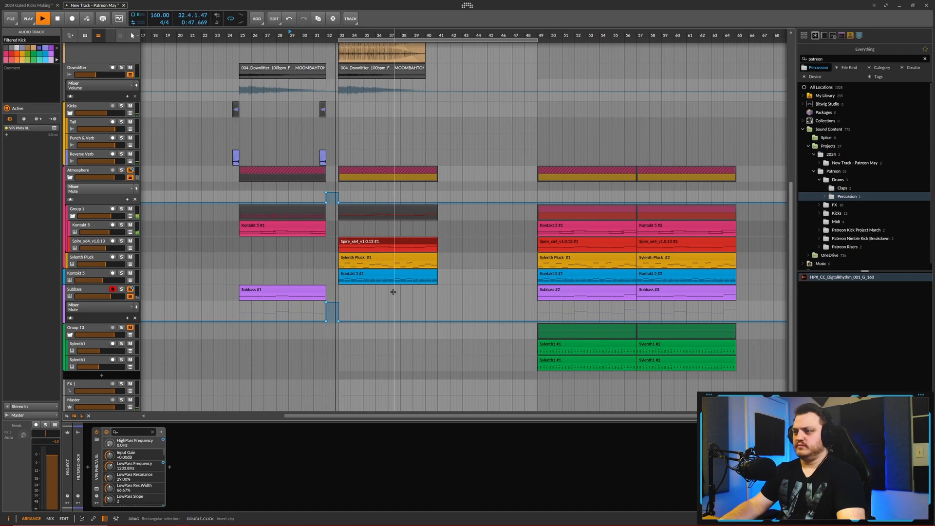
left_click(317, 293)
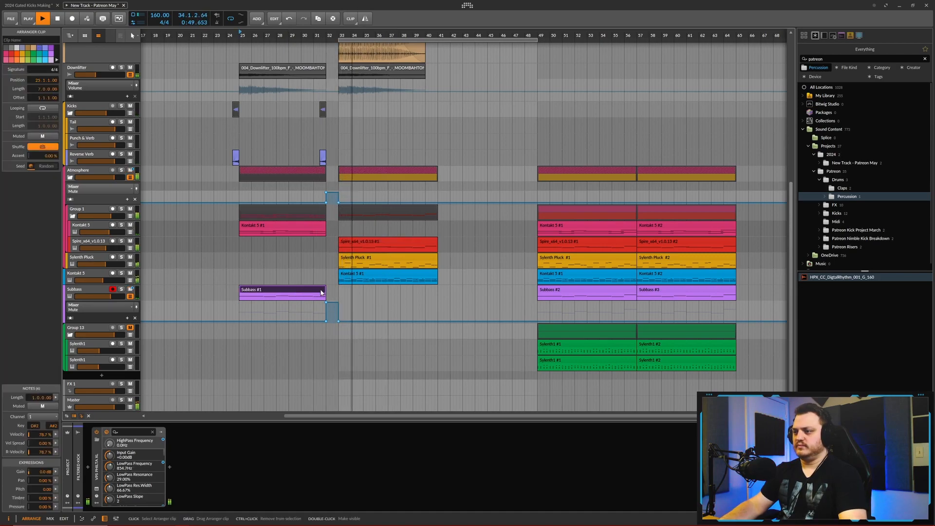
left_click(289, 226)
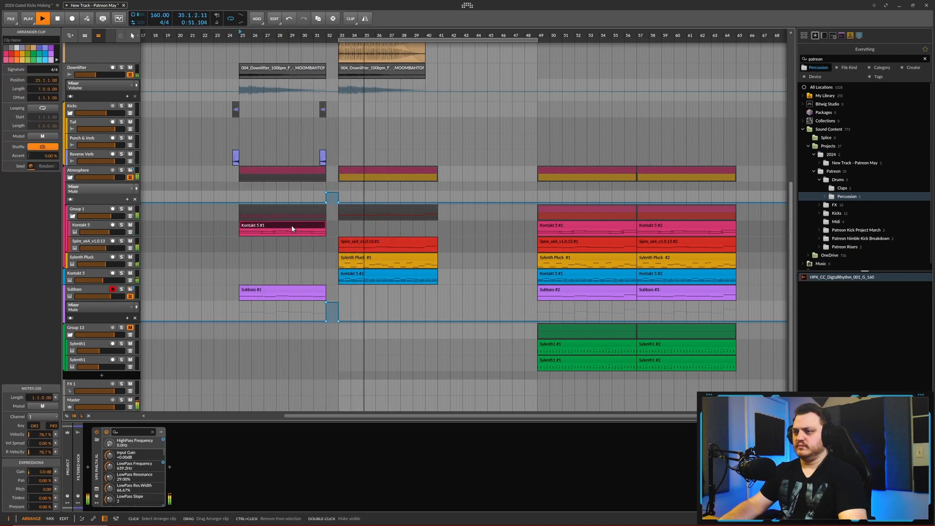
left_click(339, 228)
key("ctrl+v")
key("space")
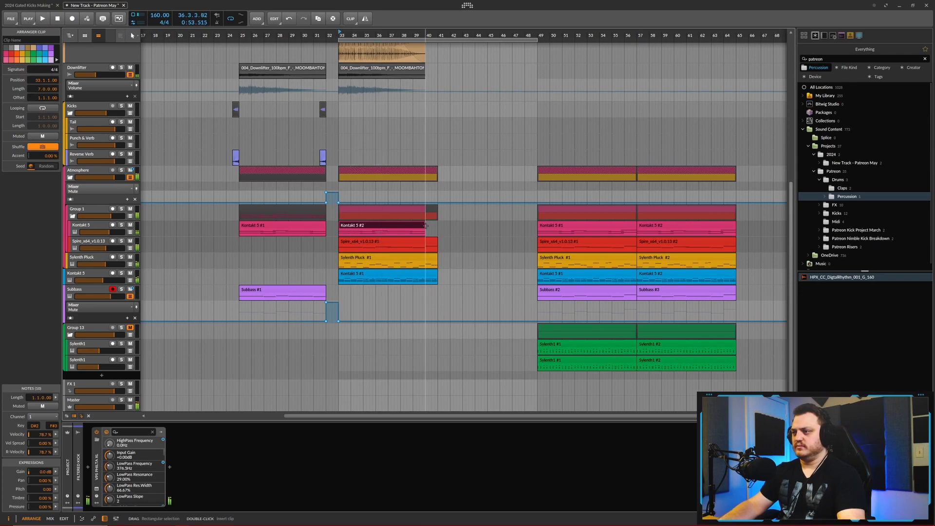
left_click(429, 227)
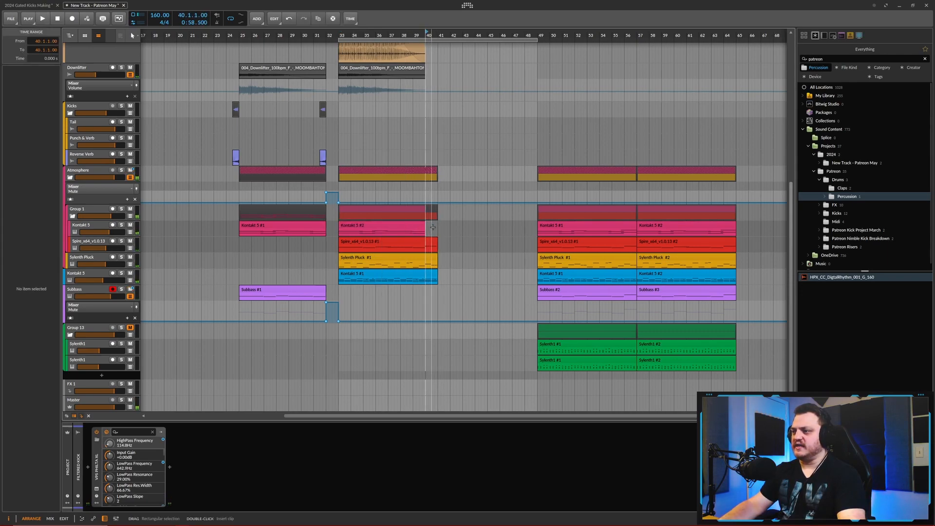
left_click(408, 225)
- Delete the Spire clip that starts at bar 33
scroll(409, 228, "up", 10)
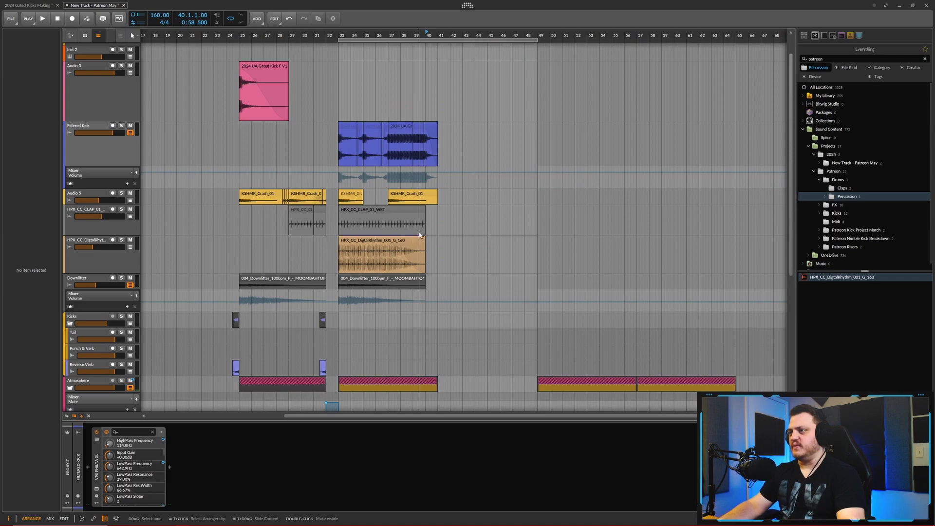
scroll(322, 175, "up", 5)
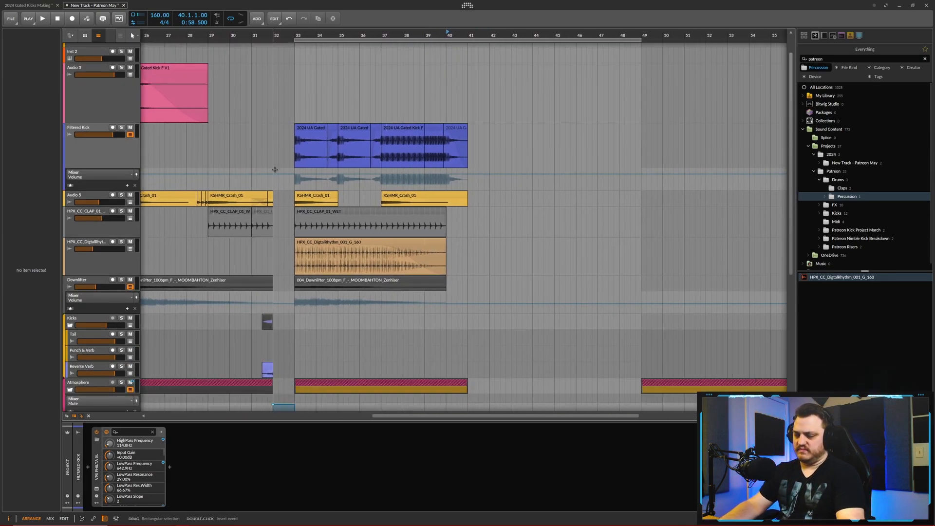
scroll(366, 209, "down", 4)
scroll(366, 210, "down", 2)
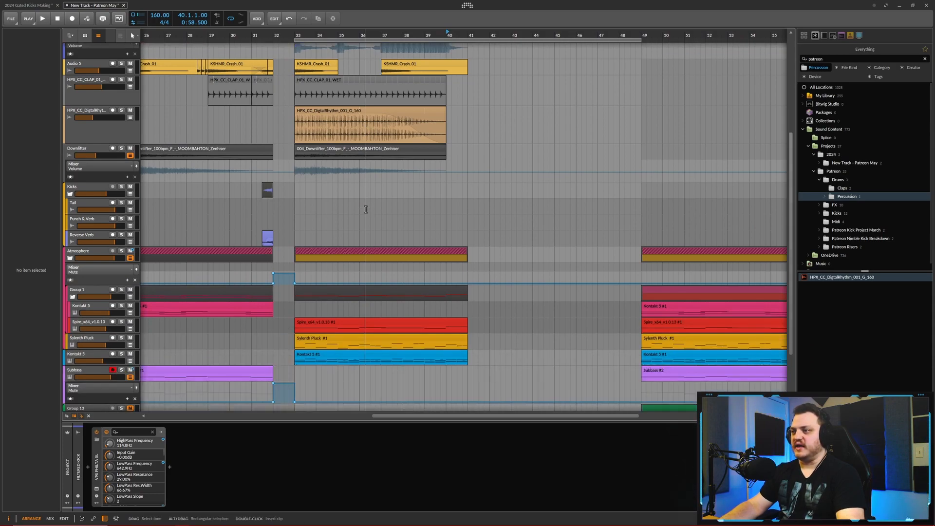
scroll(340, 230, "down", 3)
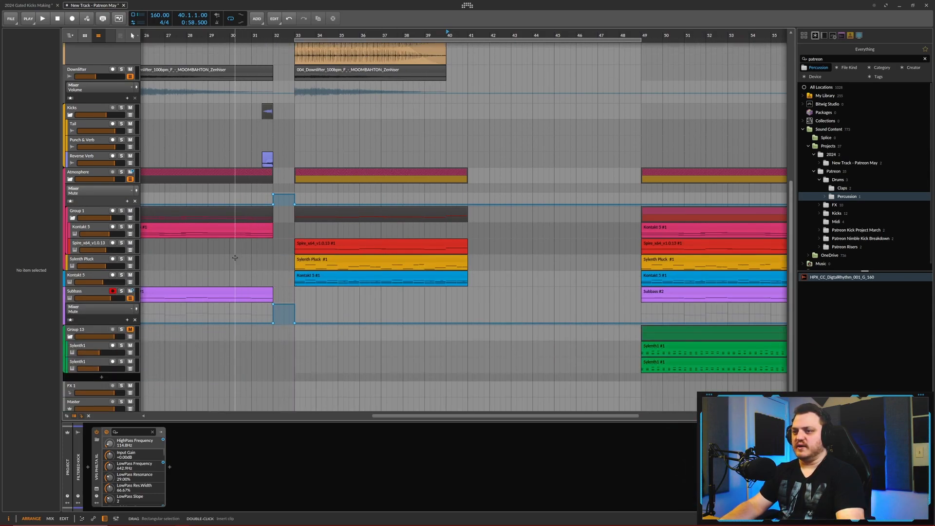
left_click(95, 194)
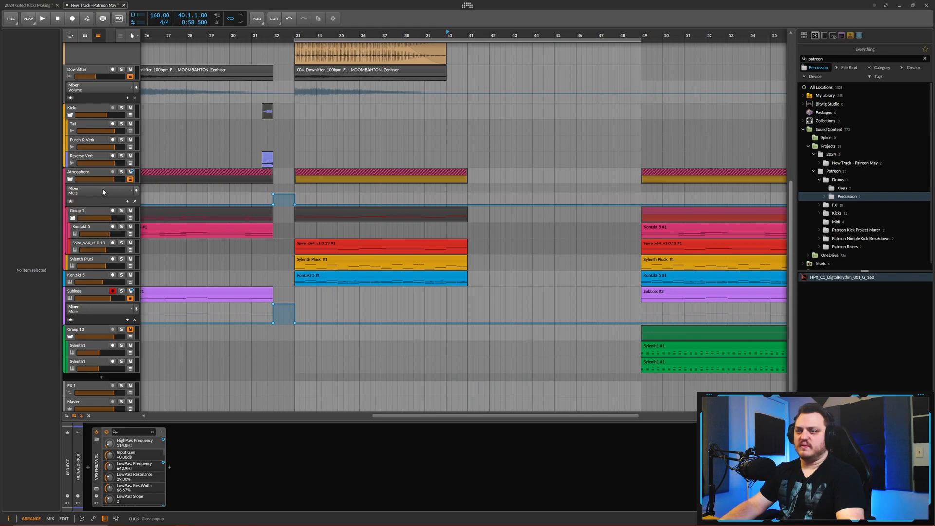
left_click(462, 246)
key("Delete")
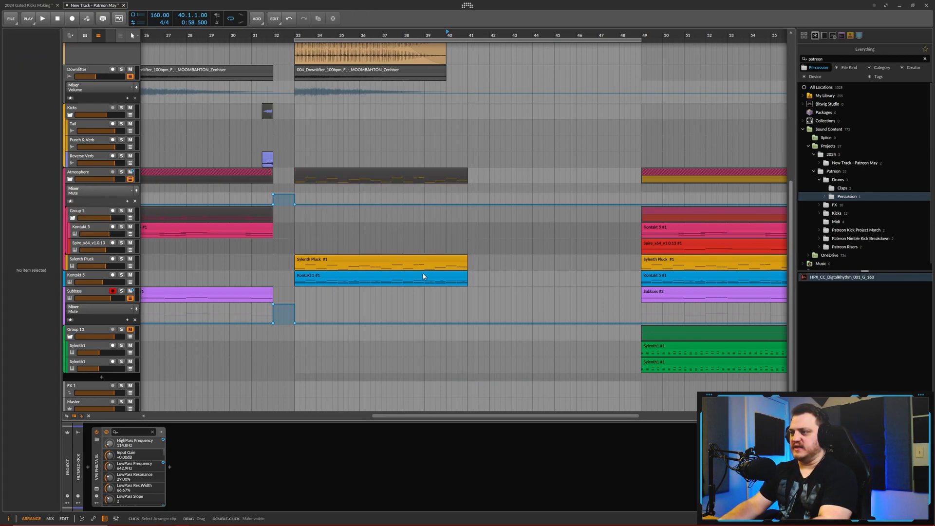
- Play from bar 29 and review the kick, percussion and melodic tracks up to the end of the filtered kick section
scroll(380, 217, "up", 5)
left_click_drag(360, 183, 370, 162)
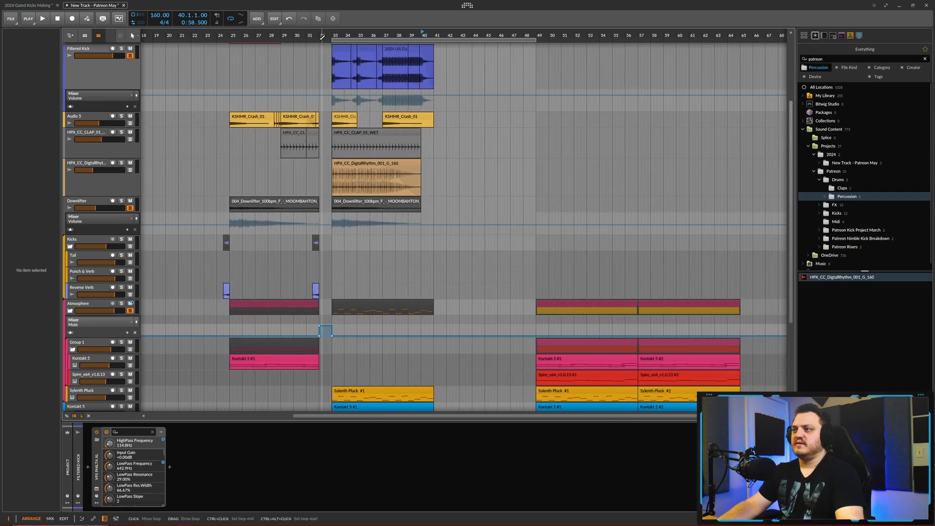
left_click(282, 36)
key("space")
scroll(390, 258, "down", 3)
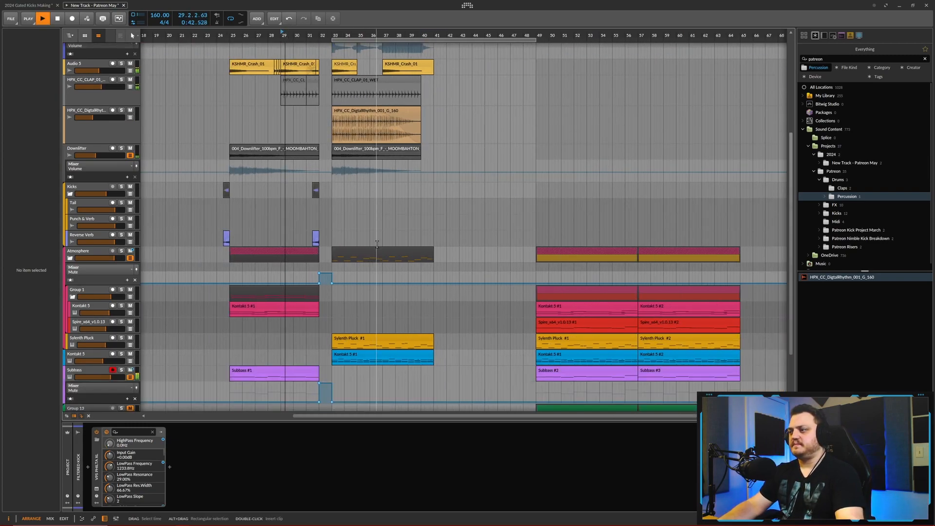
scroll(420, 336, "up", 1)
scroll(420, 336, "up", 2)
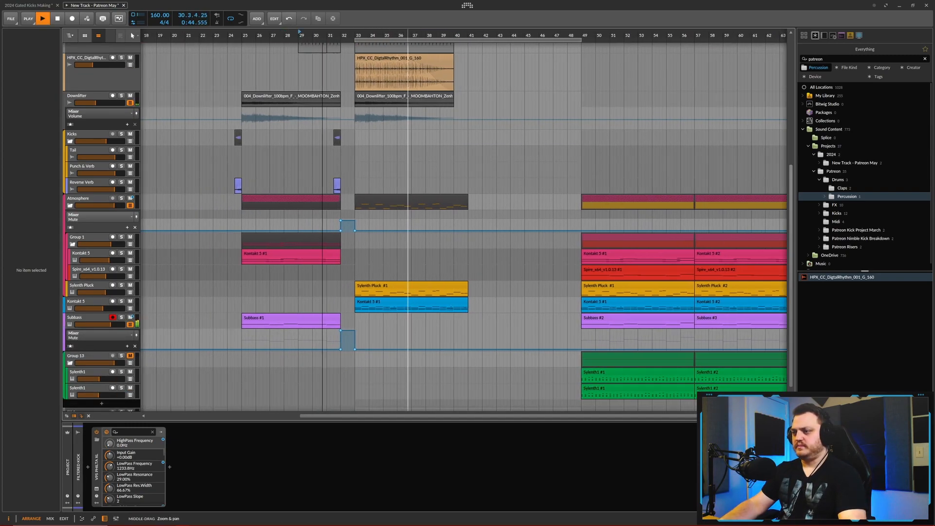
scroll(456, 323, "up", 1)
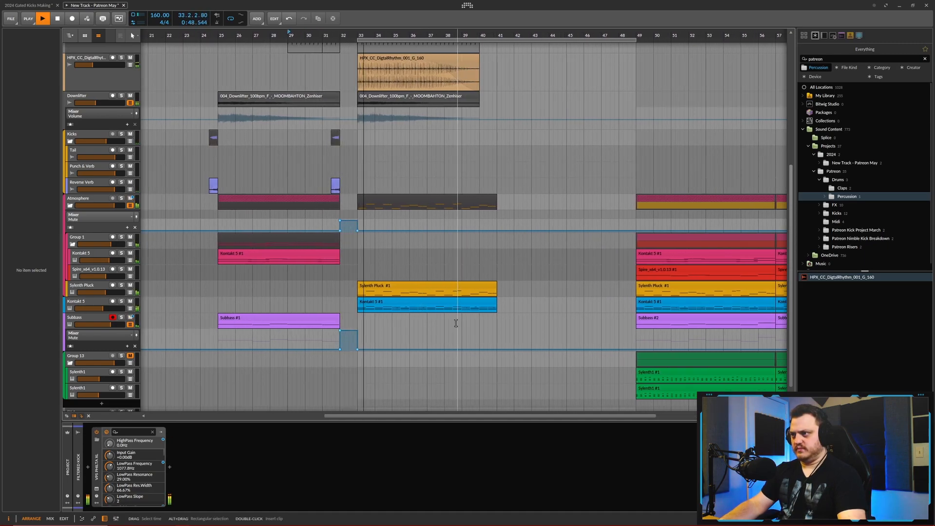
scroll(455, 323, "up", 5)
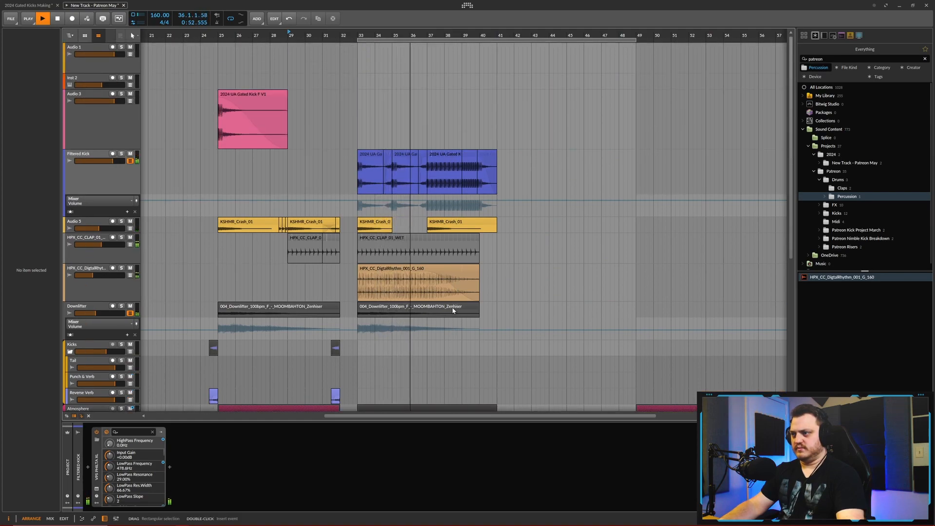
scroll(440, 80, "down", 2)
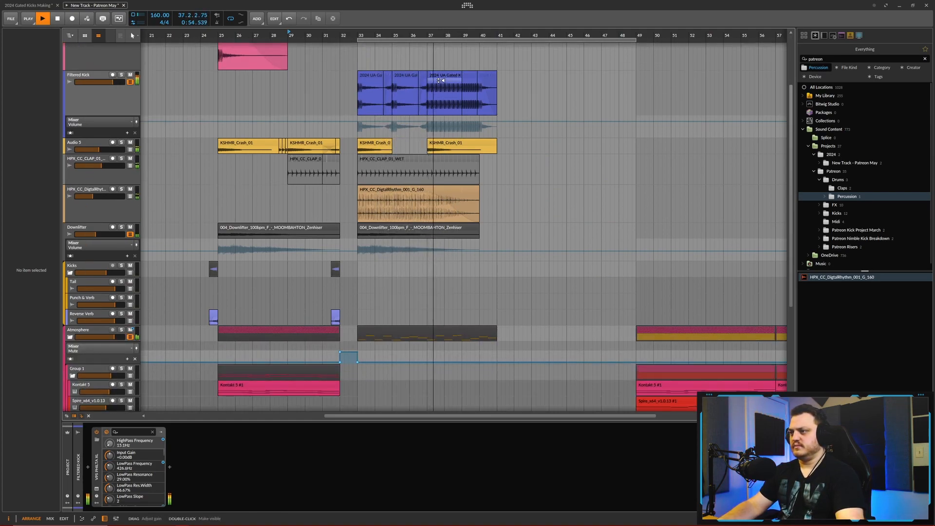
scroll(440, 80, "down", 1)
scroll(500, 140, "up", 5)
scroll(468, 124, "up", 4)
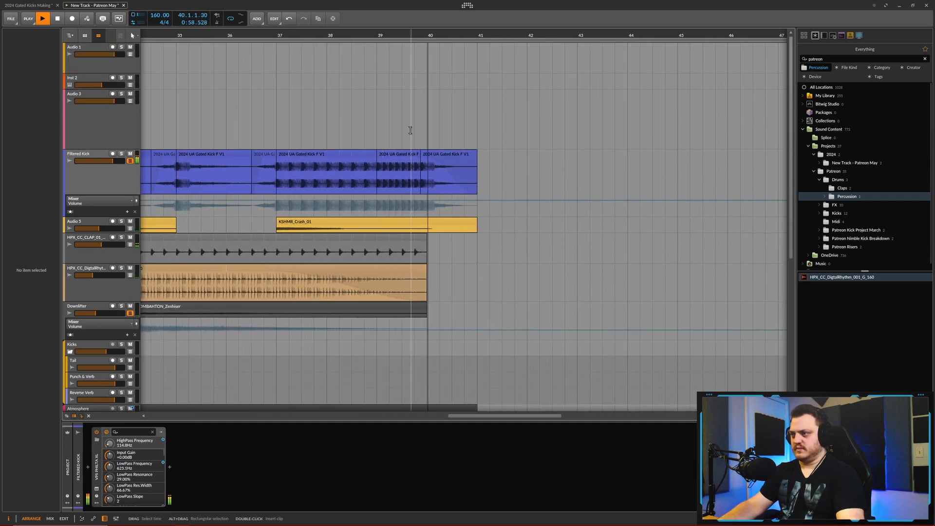
scroll(413, 115, "down", 6)
key("space")
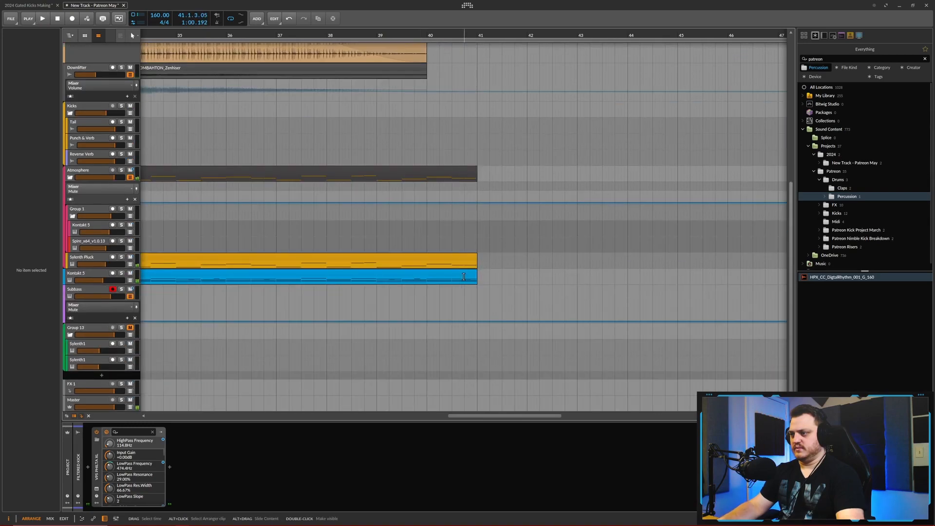
- Shorten the Sylenth Pluck clip at bar 33 so it ends at bar 40, and restart playback
scroll(471, 259, "down", 6)
left_click_drag(477, 259, 458, 258)
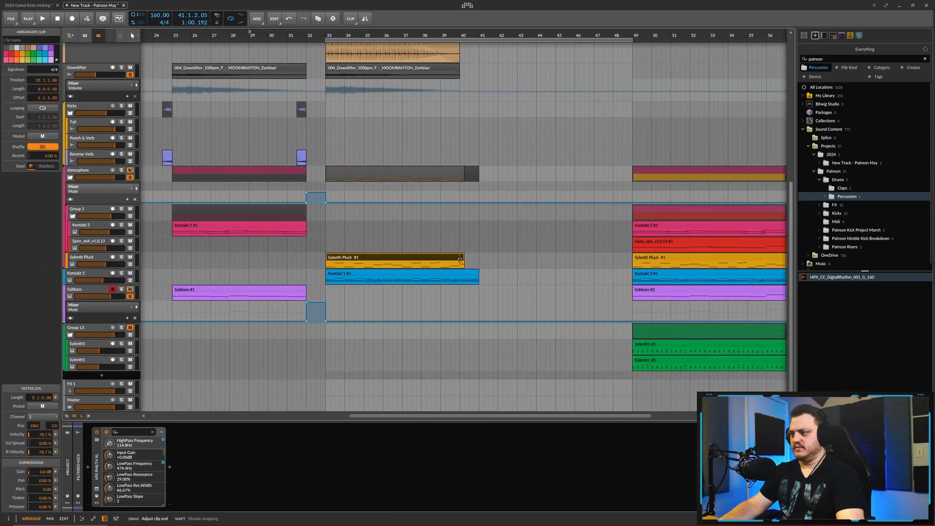
key("space")
scroll(460, 258, "down", 3)
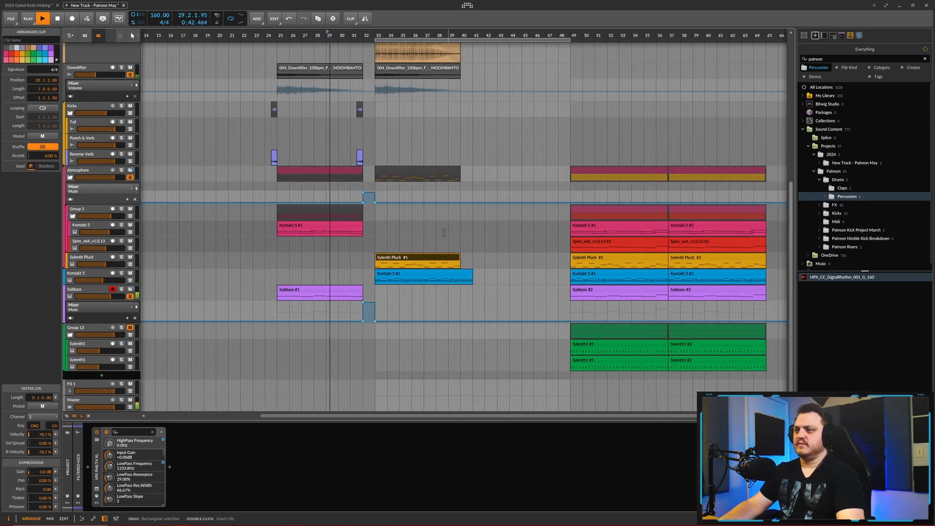
- Shorten the KSHMR_Crash_01 clip at bar 37 to one bar
left_click(329, 291)
scroll(373, 294, "up", 4)
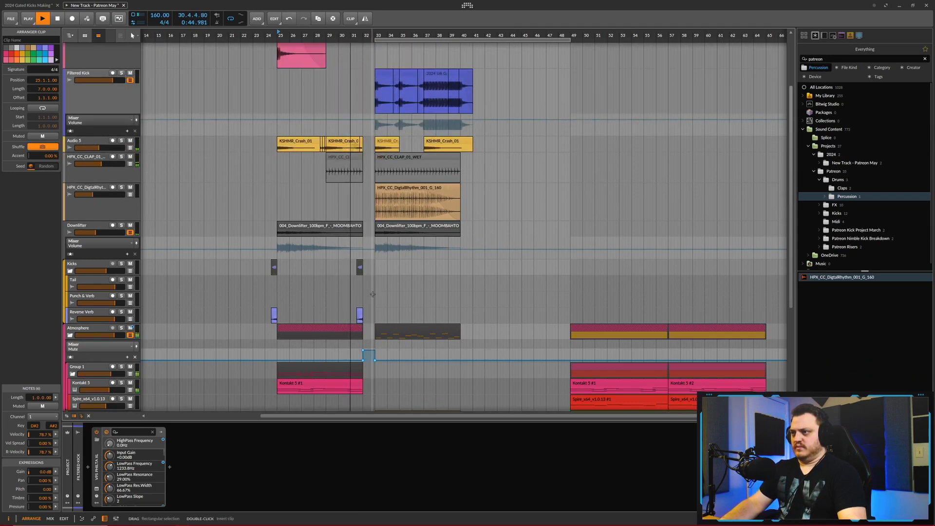
scroll(373, 294, "up", 1)
scroll(380, 293, "up", 2)
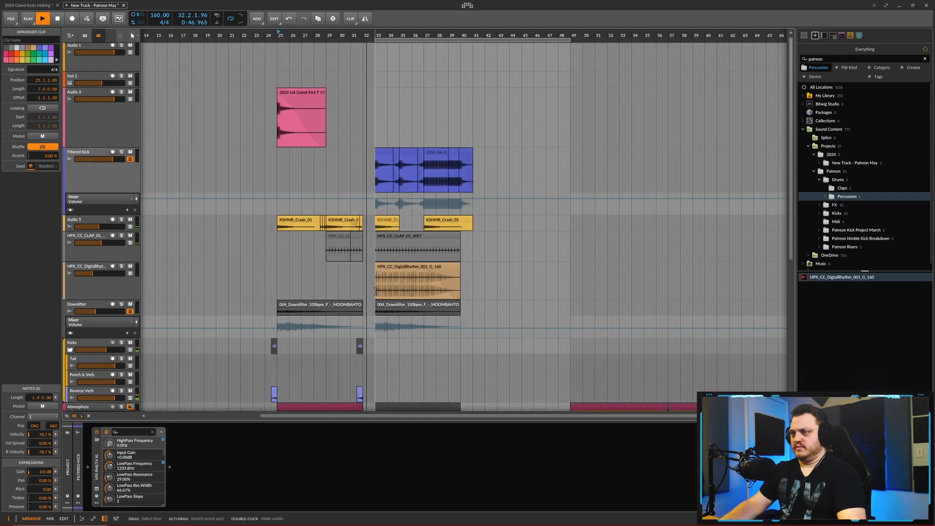
scroll(396, 284, "down", 2)
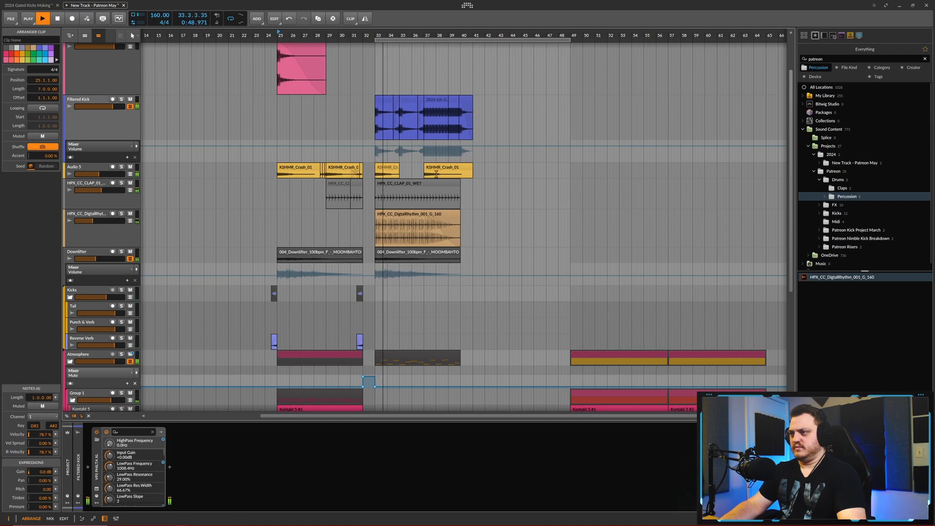
left_click_drag(468, 168, 444, 169)
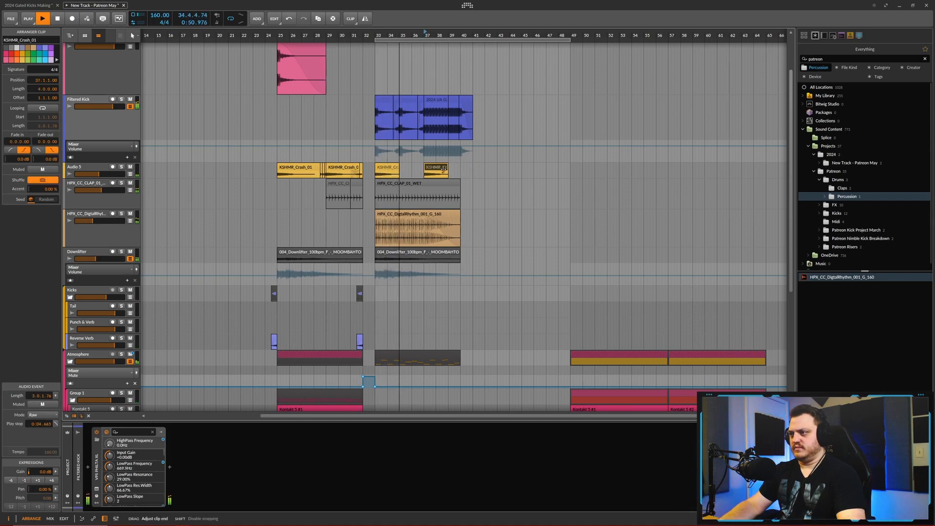
scroll(444, 168, "up", 3)
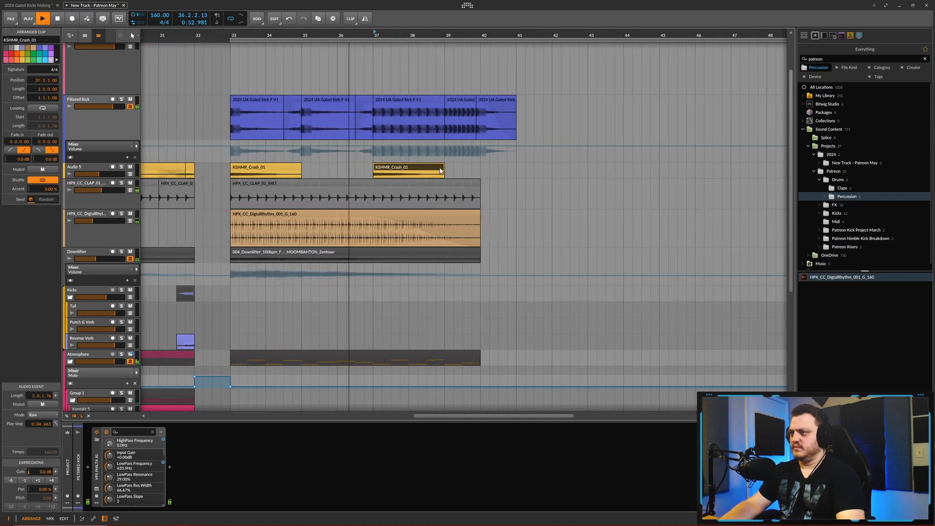
left_click_drag(440, 168, 407, 174)
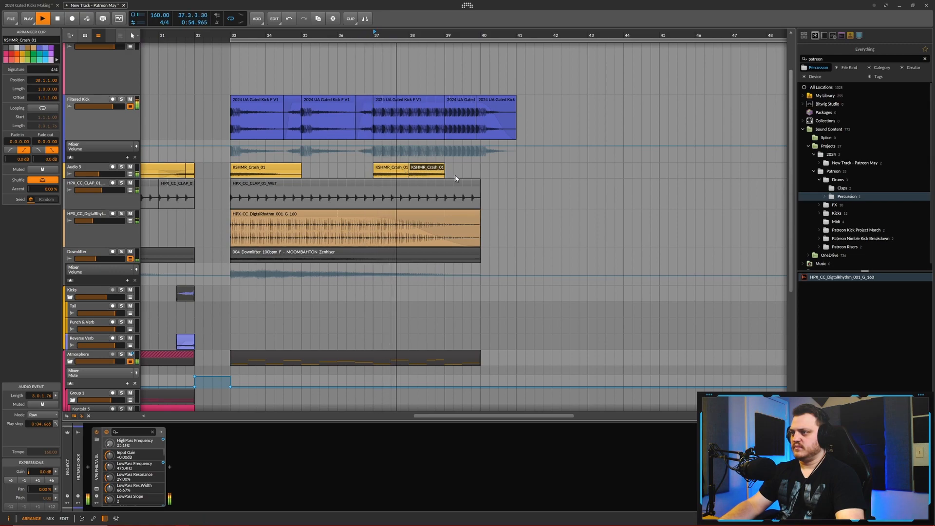
- Duplicate the one-bar crash to bars 38 and 39, trim the last copy to half a bar and duplicate it to fill up to bar 40
key("ctrl+d")
key("ctrl+d")
left_click_drag(480, 169, 462, 170)
key("ctrl+d")
key("space")
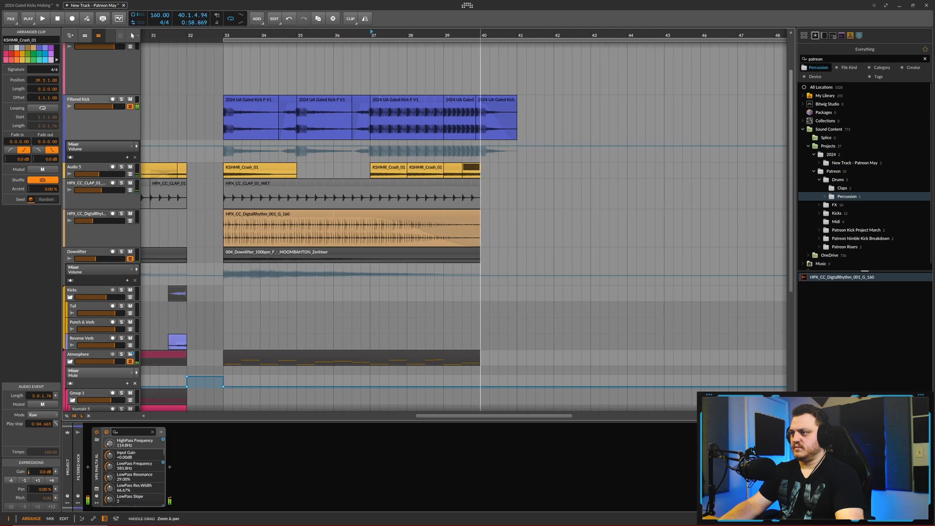
- Delete the surplus KSHMR_Crash_01 clip at bar 40 and trim the crash at bar 39 to half a beat
scroll(480, 169, "up", 3)
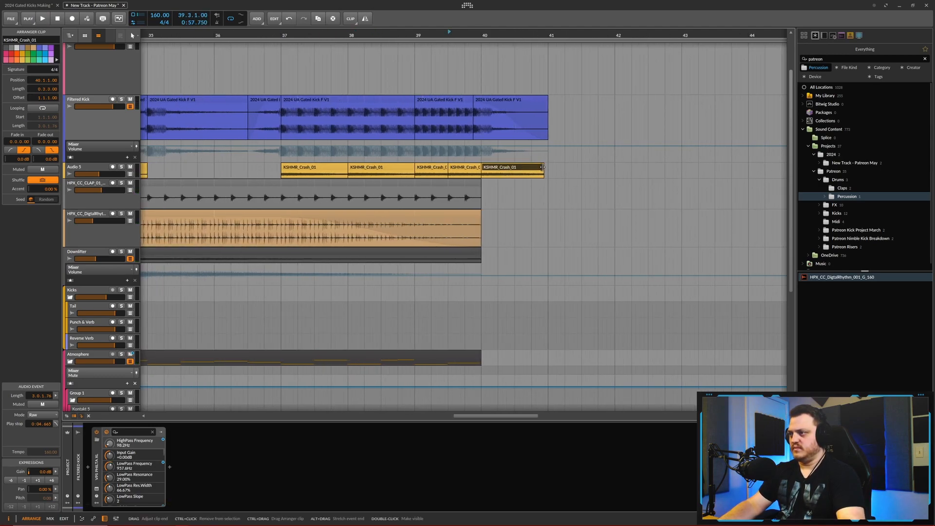
key("Delete")
left_click(442, 170)
scroll(444, 170, "up", 3)
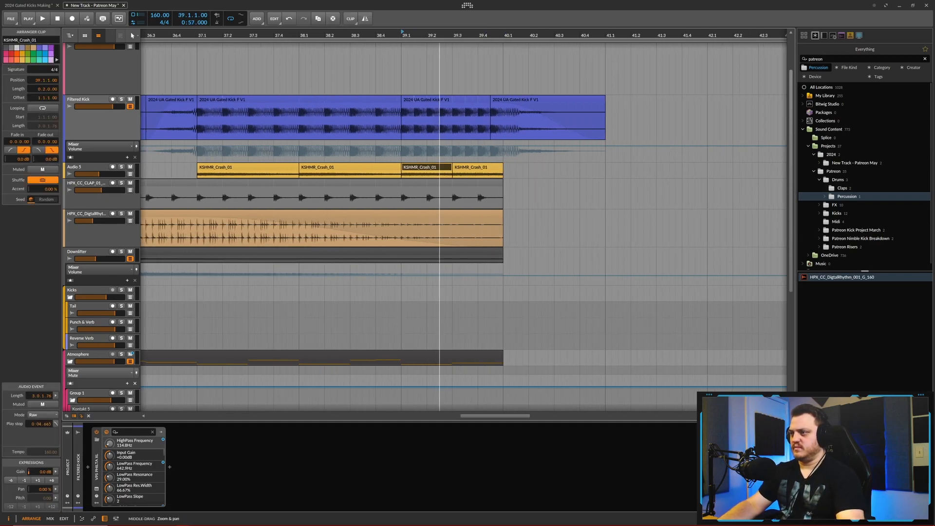
left_click_drag(455, 168, 419, 169)
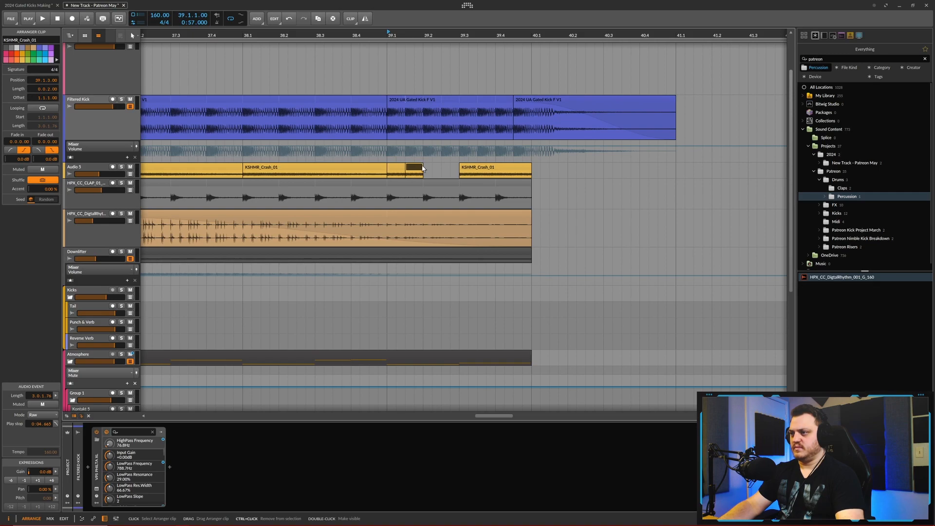
- Replace the rest of bar 39 with copied short crashes, placing a half-beat and a quarter-beat crash on each of its four beats
left_click(411, 170, "shift")
key("ctrl+c")
left_click(425, 170)
key("ctrl+v")
left_click(473, 170)
key("Delete")
left_click(399, 167)
key("ctrl+c")
left_click(459, 169)
key("ctrl+v")
scroll(462, 117, "down", 5)
- Audition the short crashes in bar 39 and give them a short fade-out
left_click(352, 42)
key("space")
scroll(483, 166, "up", 5)
scroll(382, 165, "up", 3)
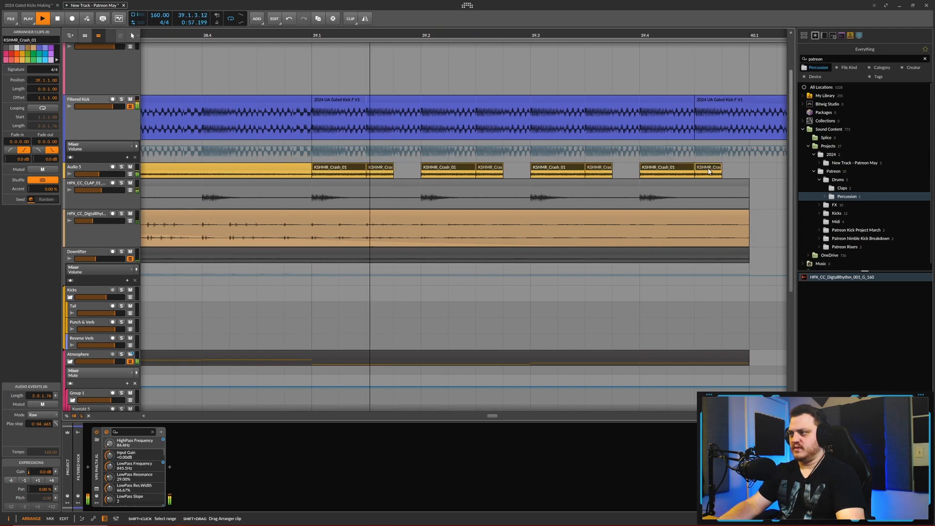
key("space")
left_click_drag(365, 172, 346, 177)
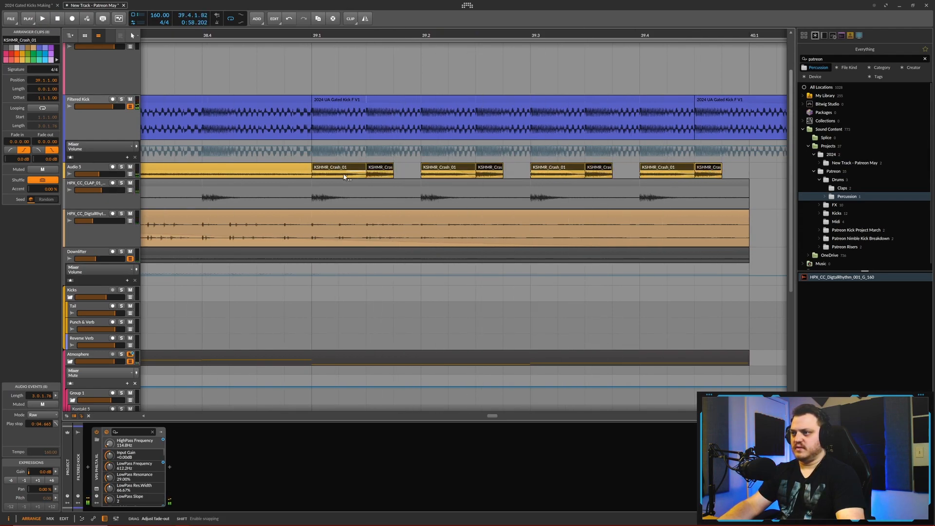
- Play the passage into bar 39 to check the faded crash pattern up to bar 40
key("space")
scroll(402, 75, "down", 3)
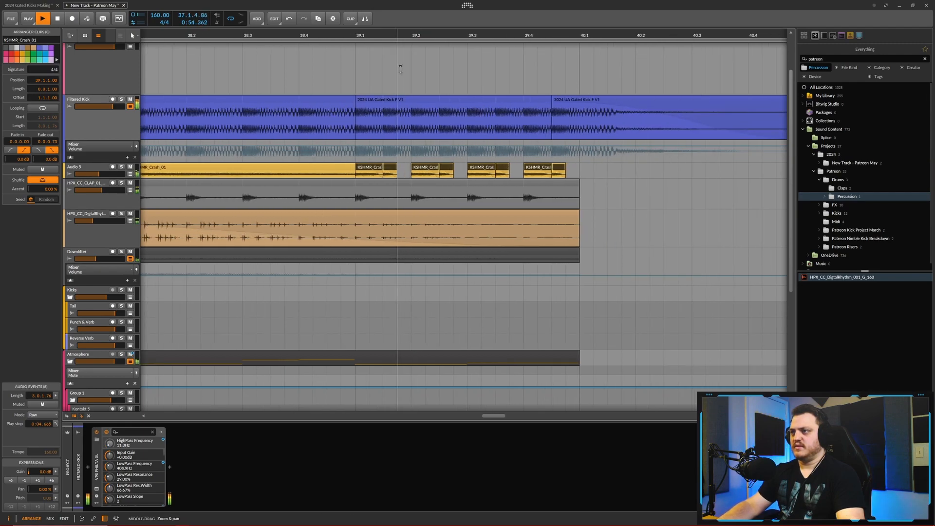
key("space")
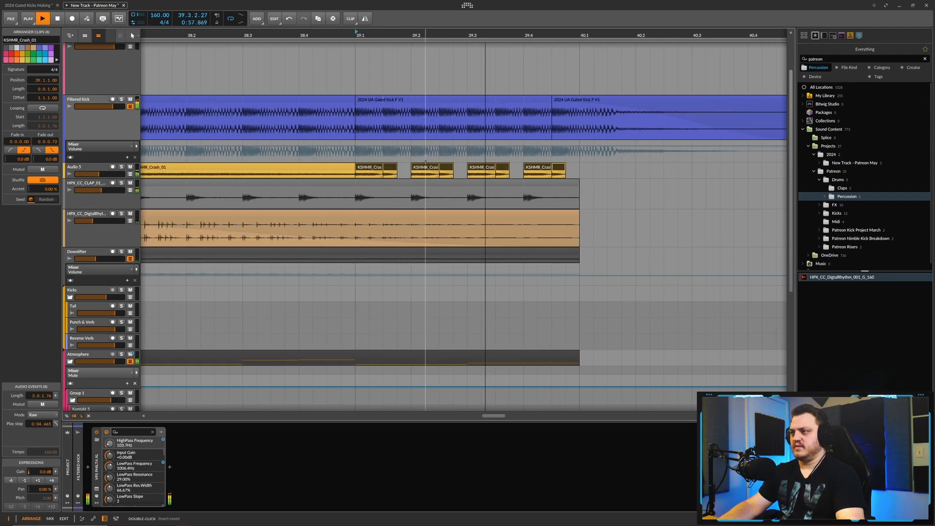
key("space")
scroll(607, 195, "down", 7)
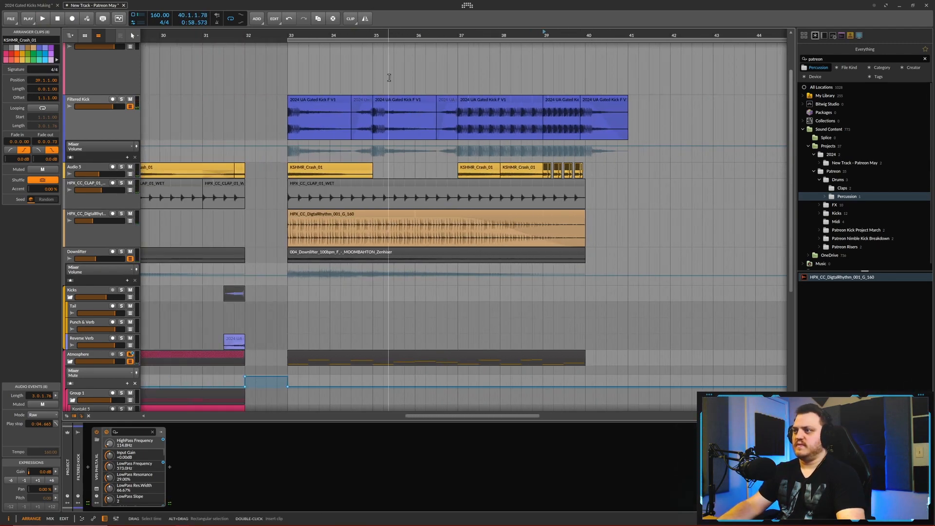
- Play the section from bar 32 and slightly lower the HPX_CC_DigtalRhythm track's volume
scroll(378, 73, "down", 3)
key("space")
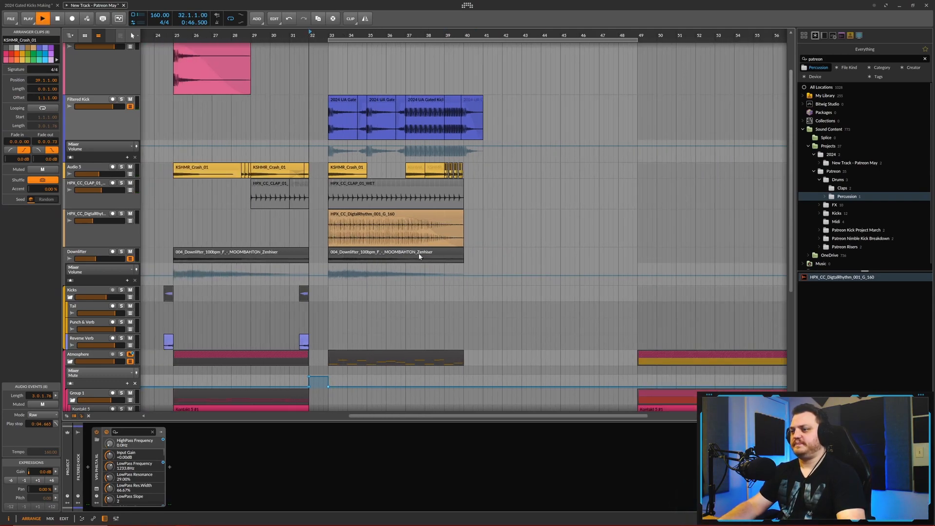
scroll(372, 271, "down", 3)
left_click(373, 270)
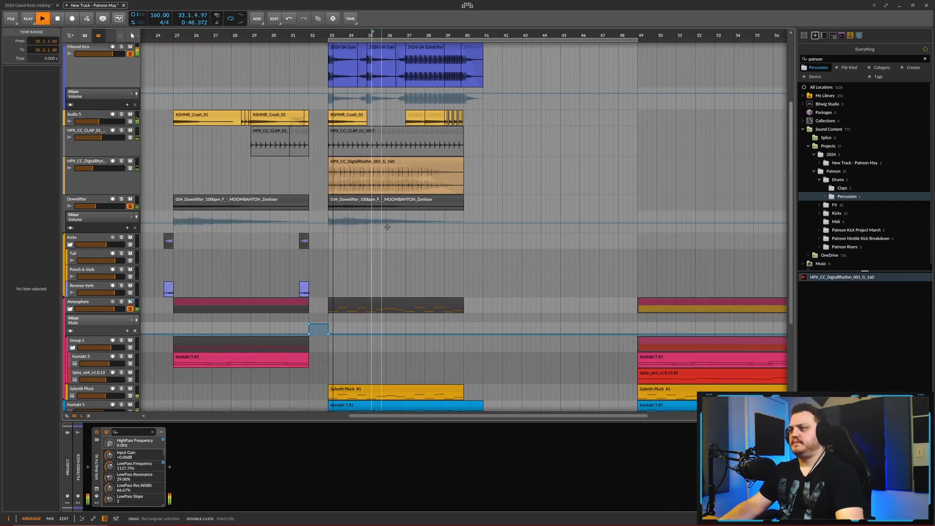
left_click_drag(92, 168, 91, 168)
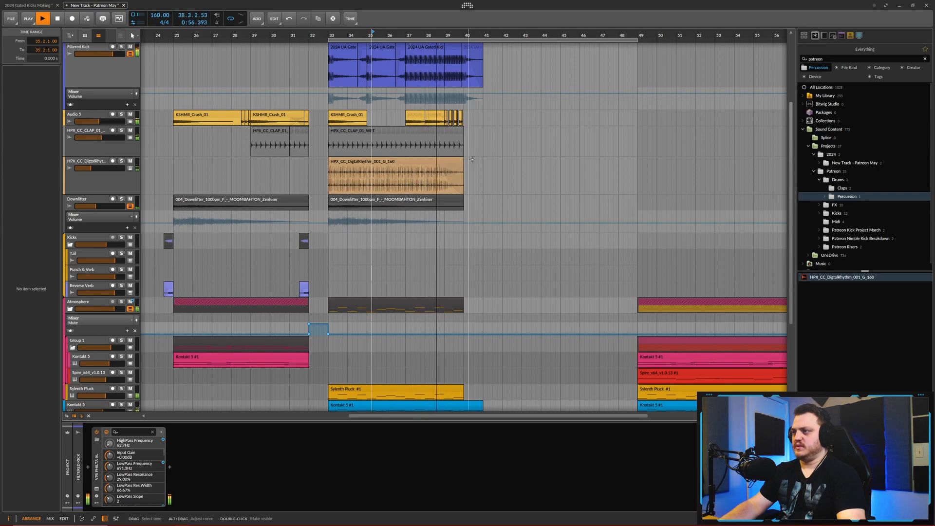
scroll(488, 164, "up", 2)
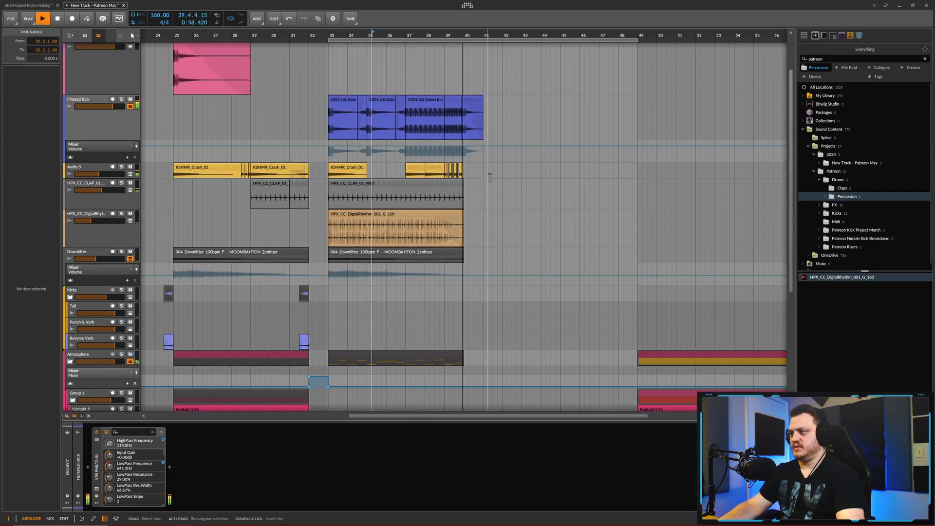
- Shorten the Kontakt 5 #1 clip at bar 33 to seven bars so it ends at bar 40
scroll(491, 122, "down", 7)
scroll(486, 286, "up", 2)
left_click_drag(485, 271, 461, 274)
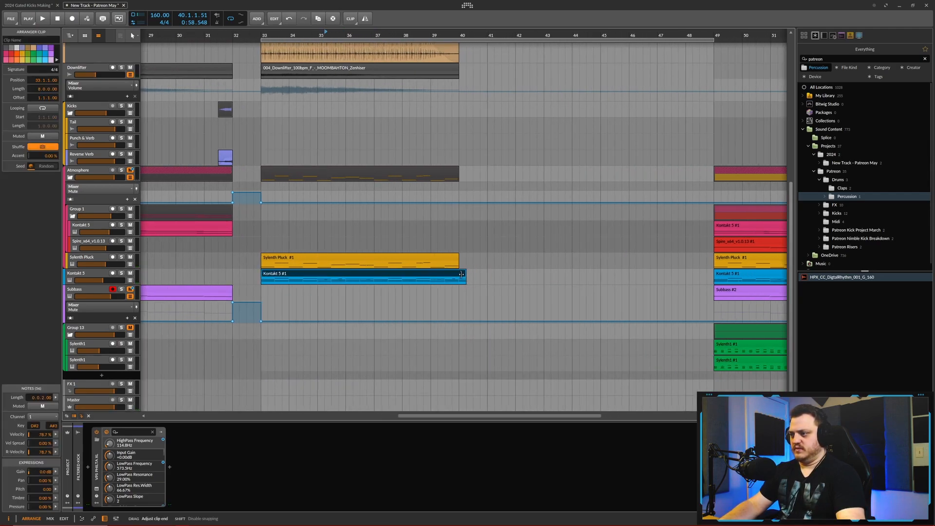
scroll(461, 274, "down", 2)
scroll(484, 236, "up", 8)
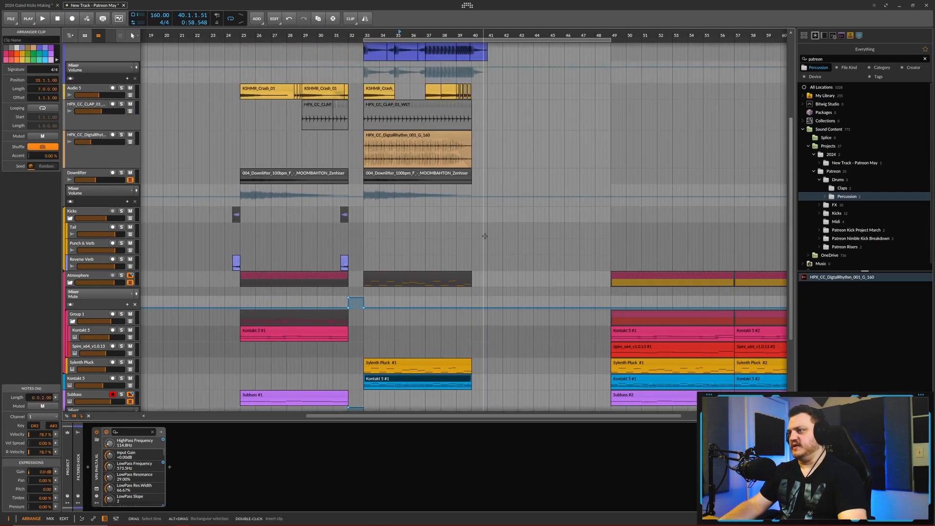
- Review the arrangement from bar 25 to the melodic section at bar 49, comparing kicks, percussion, melodic tracks and the gap after bar 40
scroll(484, 235, "up", 1)
scroll(486, 235, "up", 1)
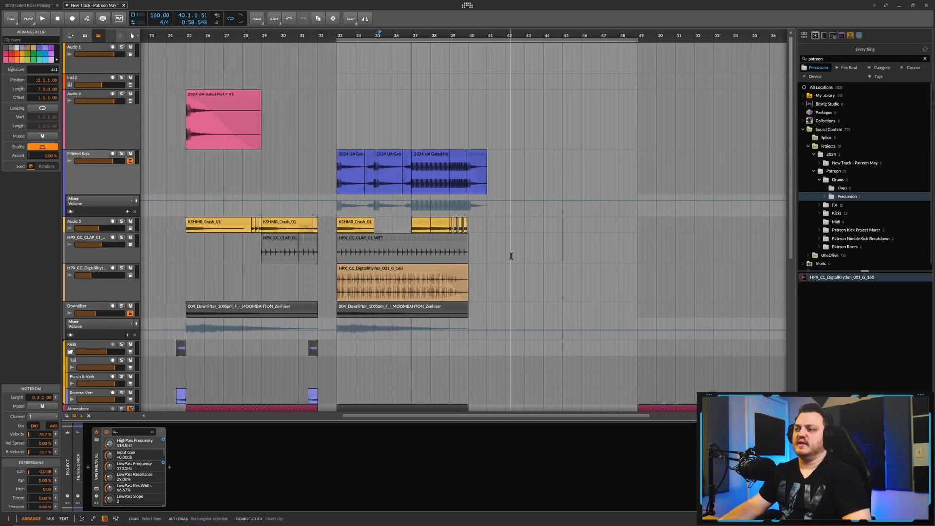
scroll(510, 256, "down", 6)
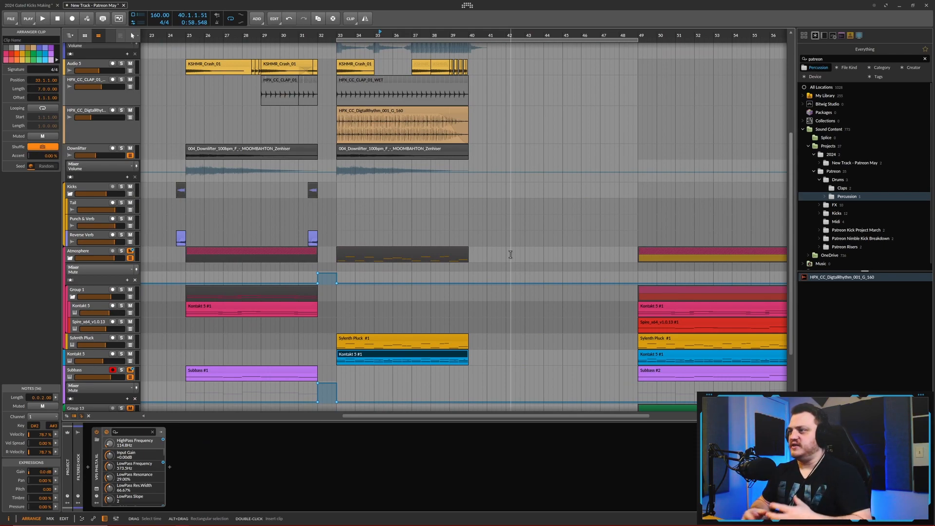
scroll(510, 255, "up", 6)
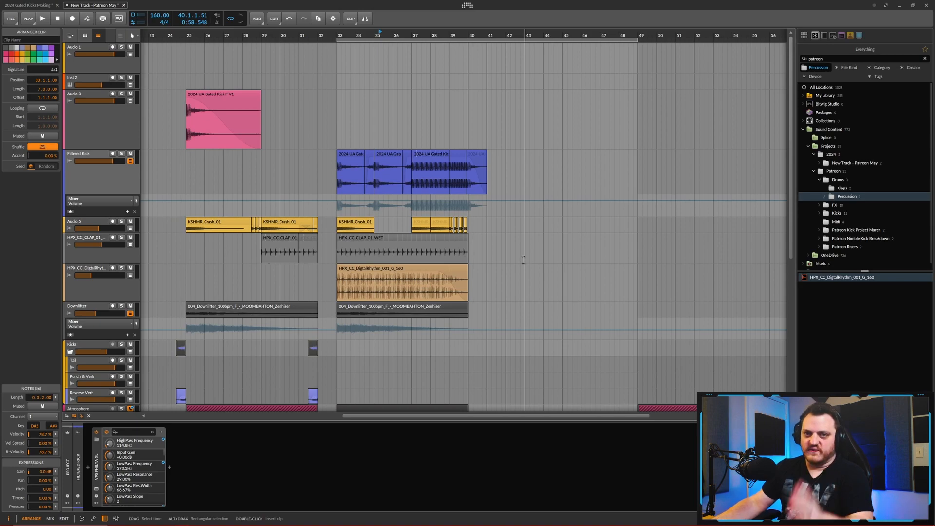
scroll(518, 254, "right", 1)
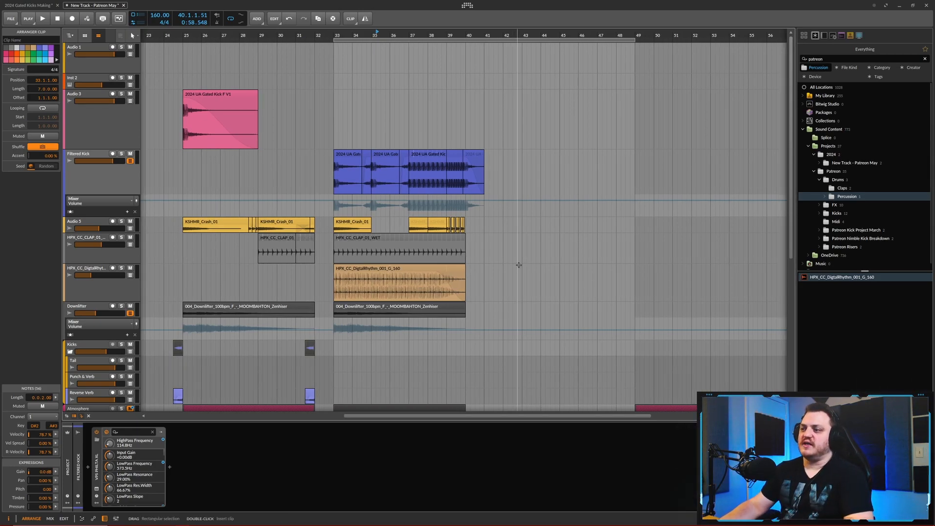
scroll(518, 264, "down", 1)
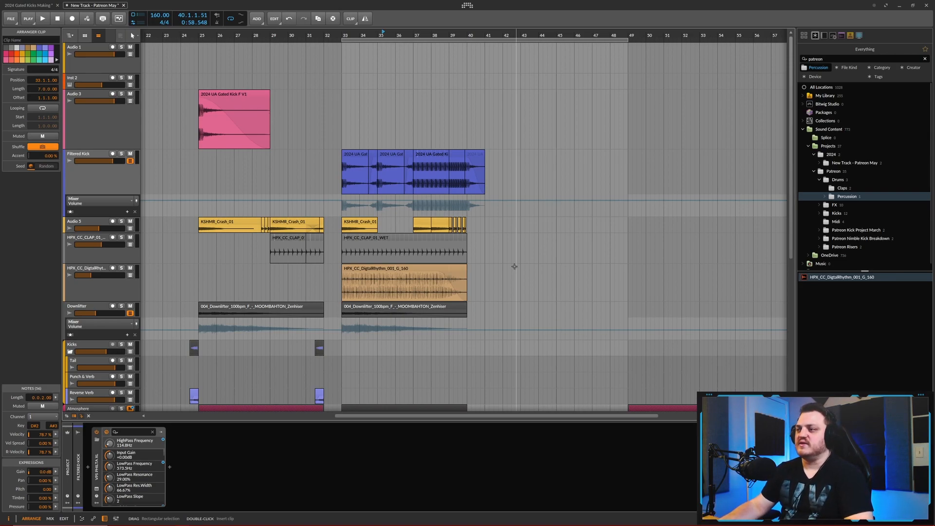
scroll(515, 266, "down", 1)
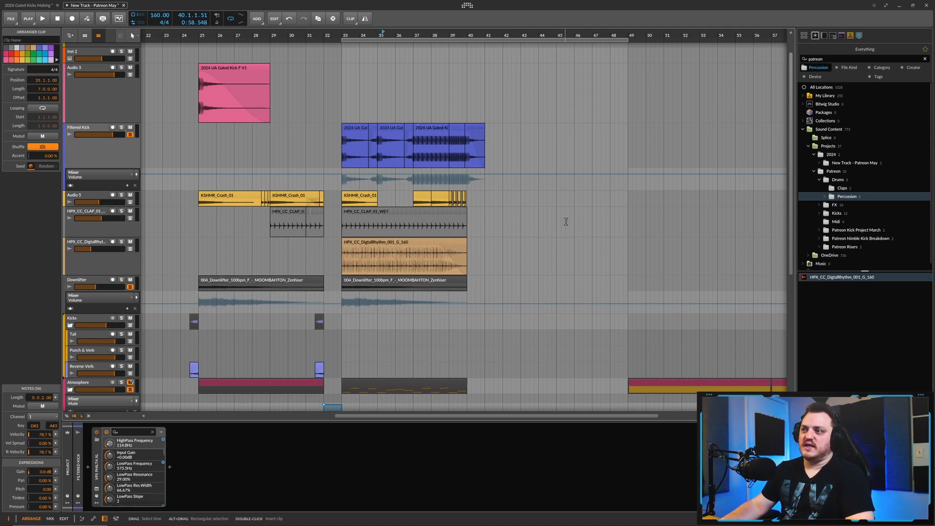
scroll(522, 242, "up", 2)
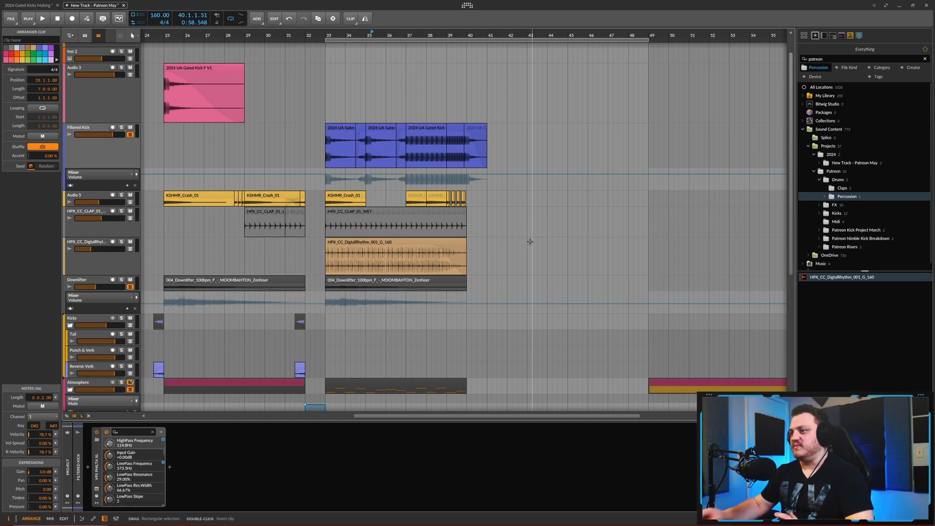
scroll(538, 233, "down", 3)
left_click_drag(536, 233, 482, 236)
scroll(482, 236, "down", 4)
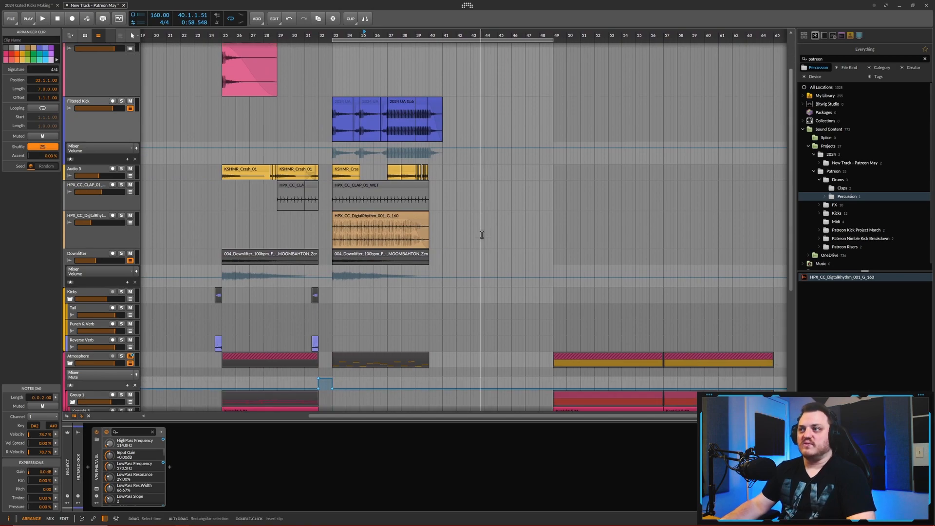
scroll(500, 258, "down", 2)
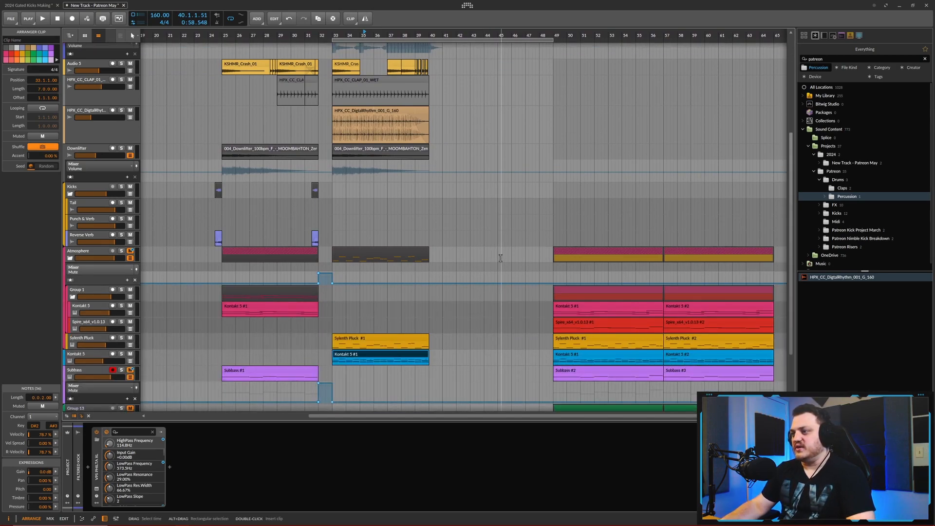
scroll(499, 258, "down", 2)
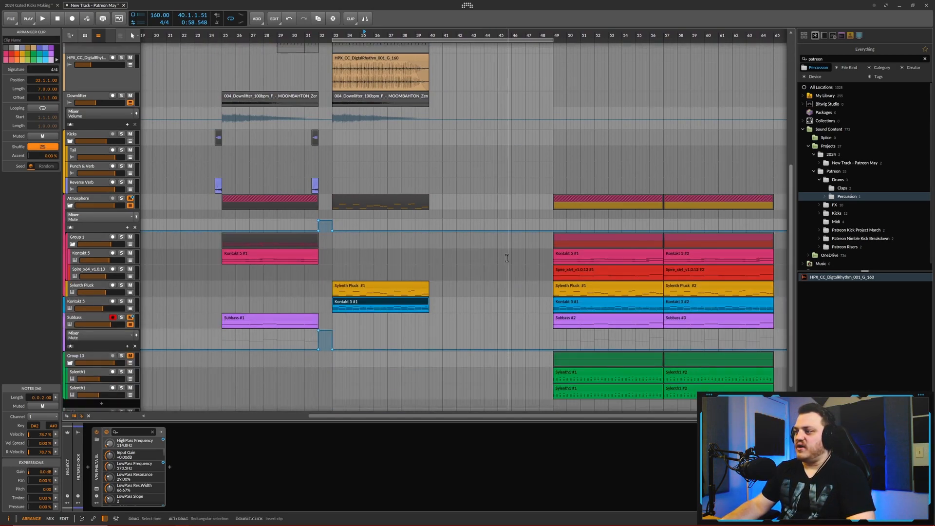
left_click_drag(507, 258, 488, 259)
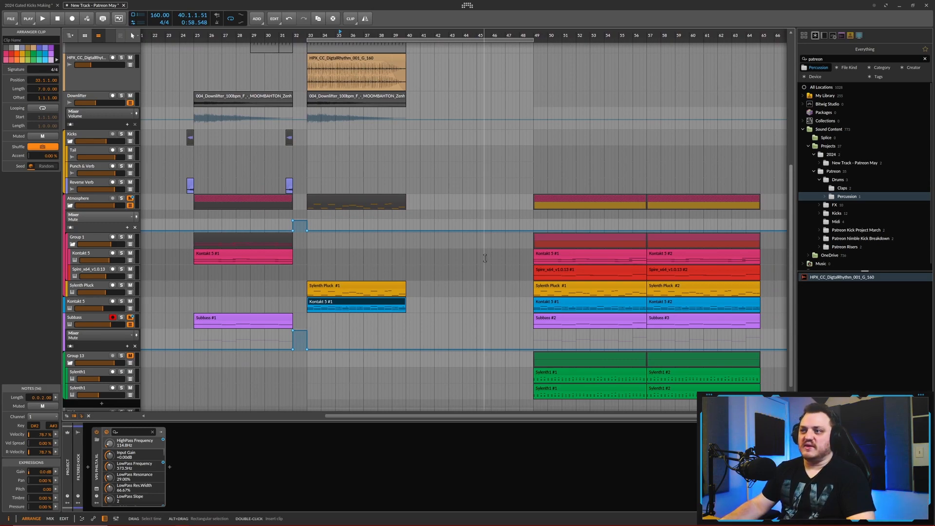
scroll(465, 253, "up", 8)
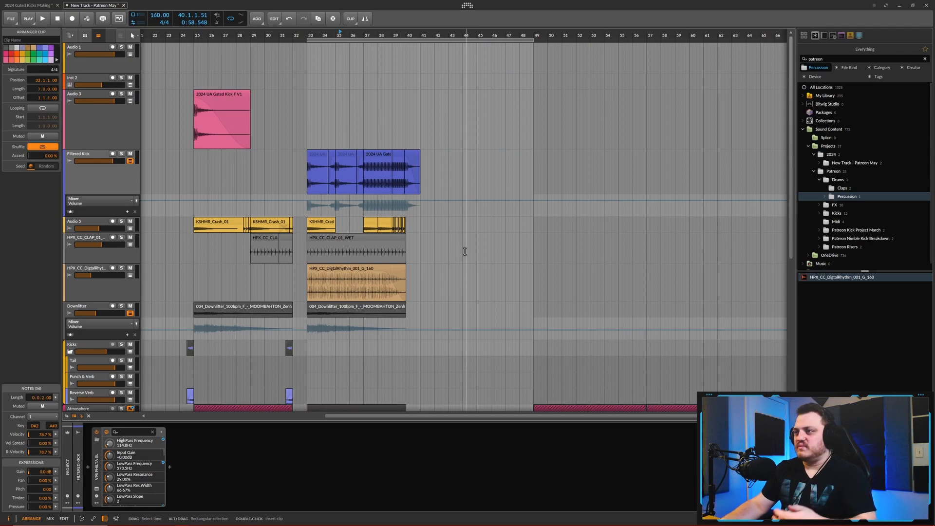
left_click_drag(465, 252, 490, 260)
left_click_drag(276, 155, 284, 168)
scroll(376, 230, "down", 6)
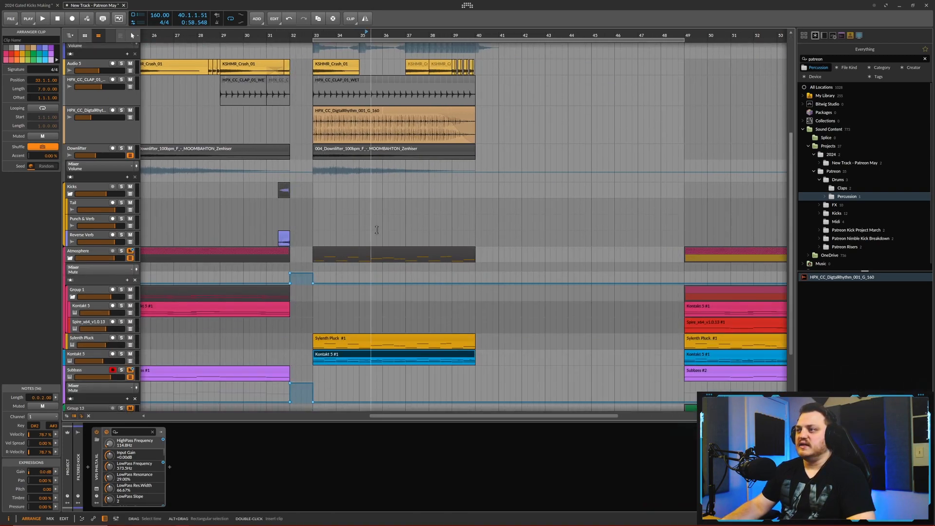
left_click_drag(376, 230, 398, 194)
scroll(398, 194, "down", 3)
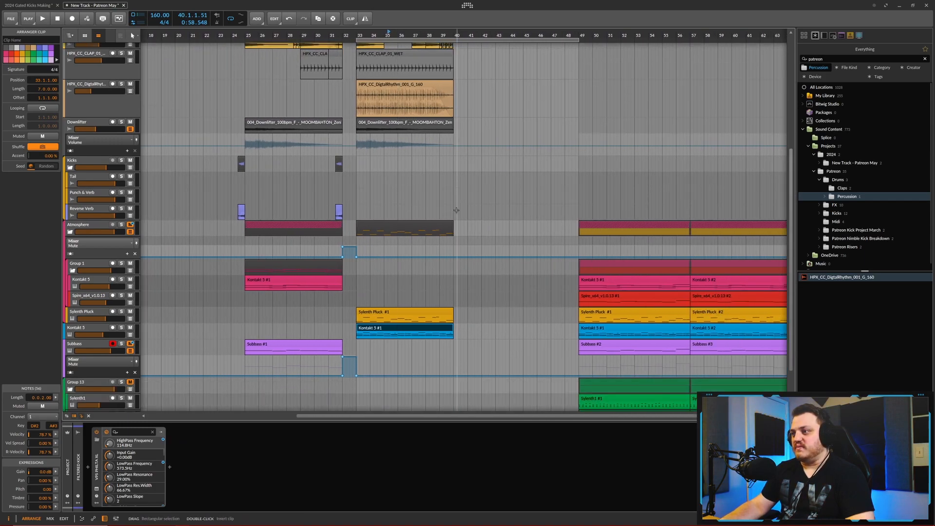
left_click_drag(493, 248, 419, 239)
scroll(419, 239, "up", 7)
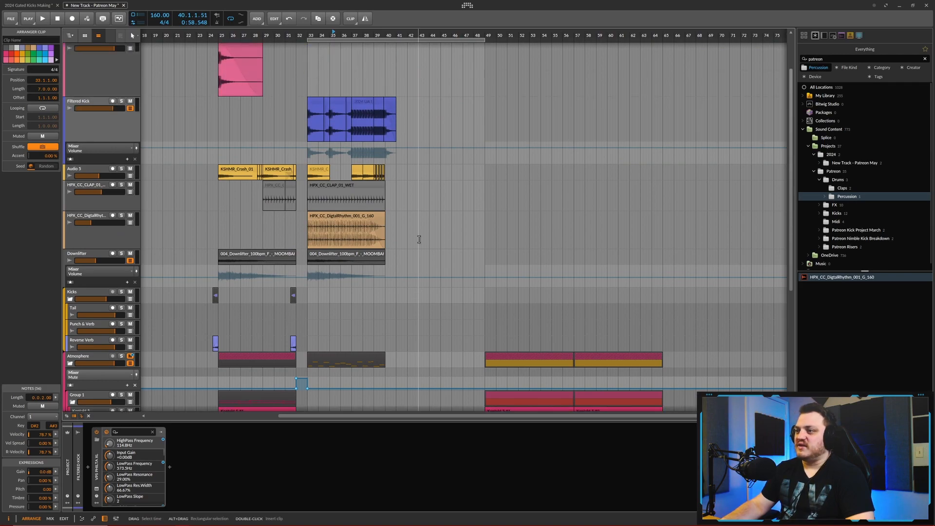
left_click_drag(419, 239, 438, 239)
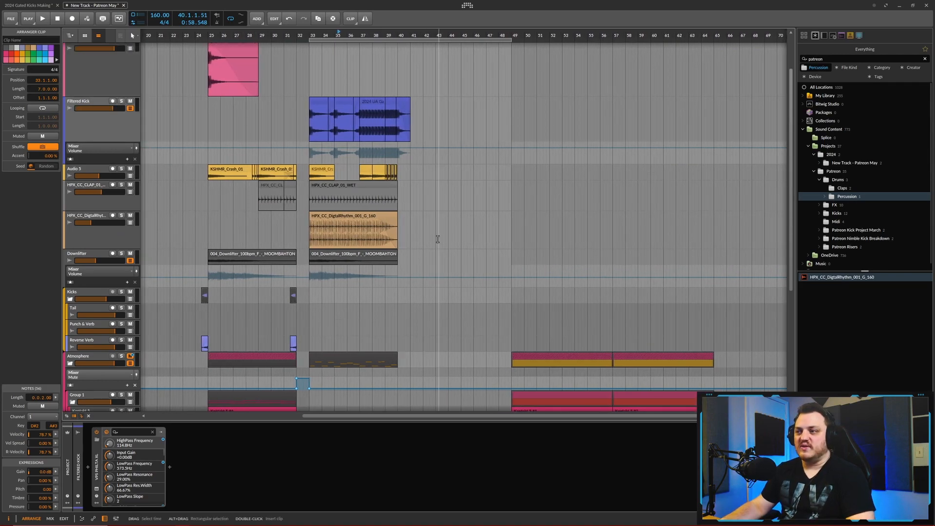
left_click_drag(438, 239, 433, 239)
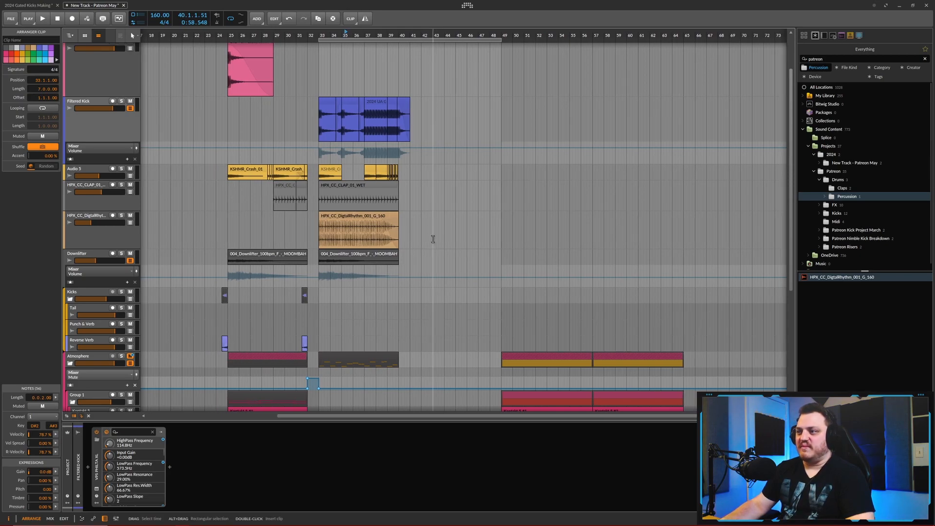
left_click_drag(433, 239, 452, 238)
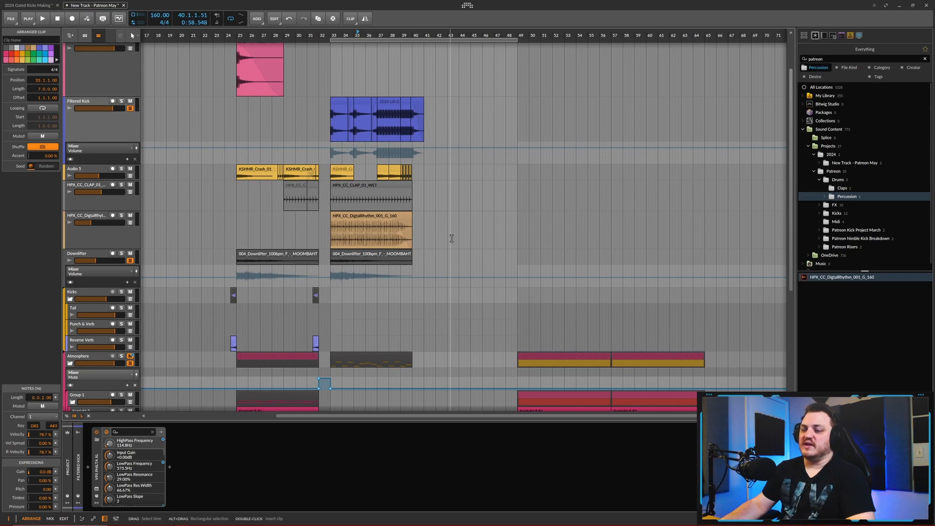
- Play the kick section from bar 41 to bar 49, review its kick, percussion and synth tracks, and stop playback
scroll(451, 238, "down", 3)
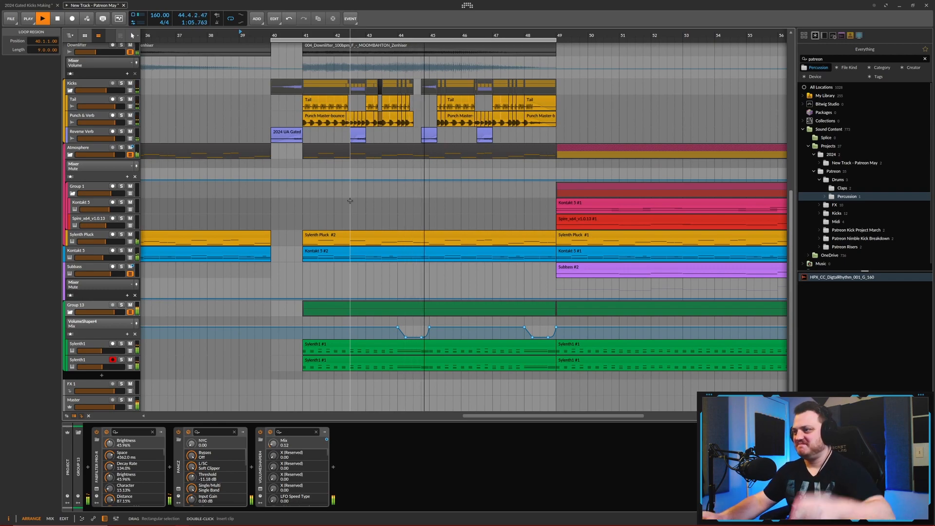
scroll(478, 203, "up", 3)
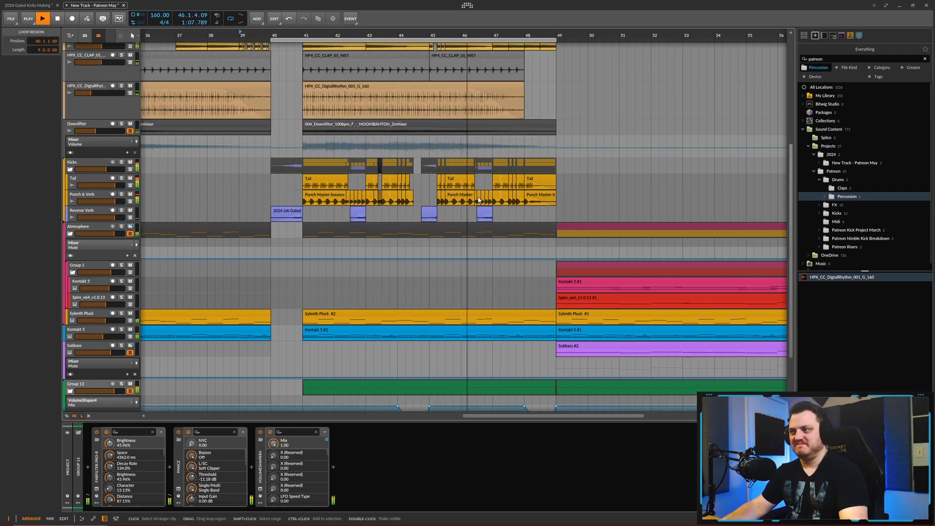
scroll(477, 204, "down", 3)
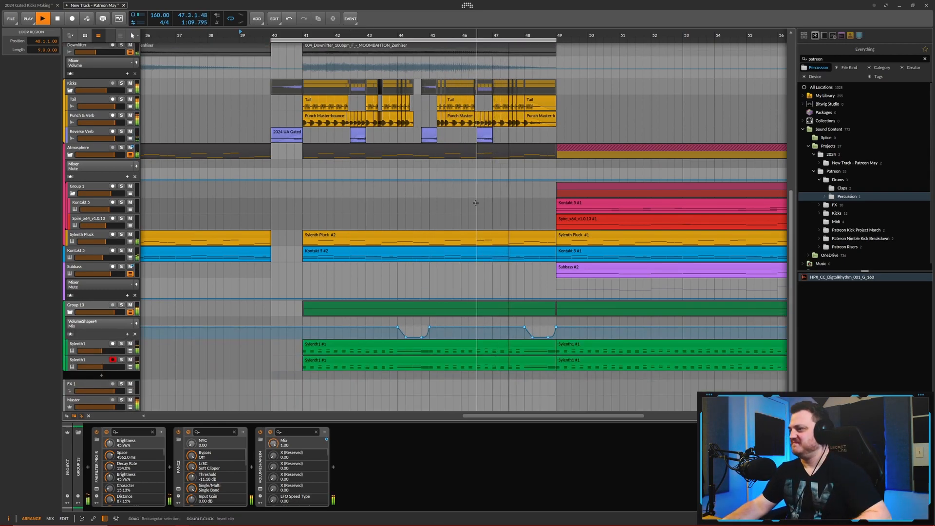
left_click(58, 18)
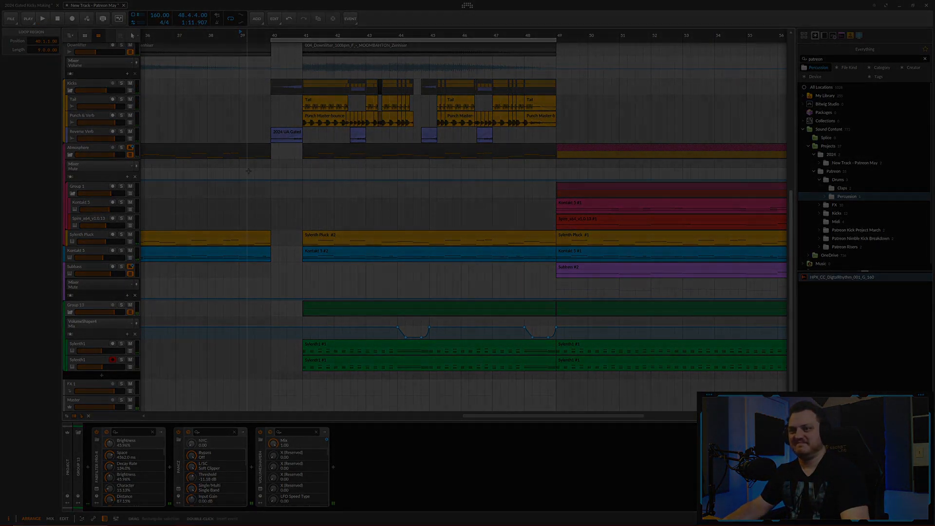